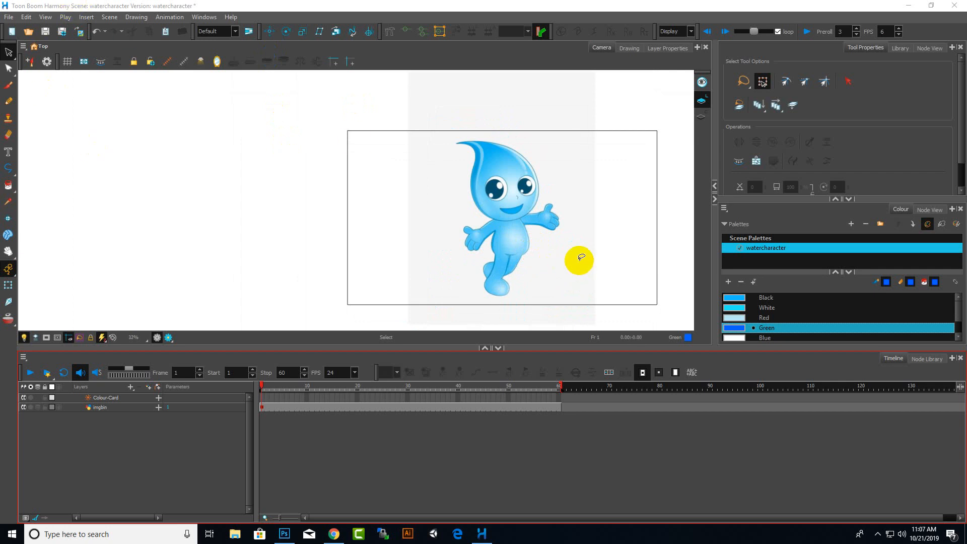
scroll(567, 250, "up", 2)
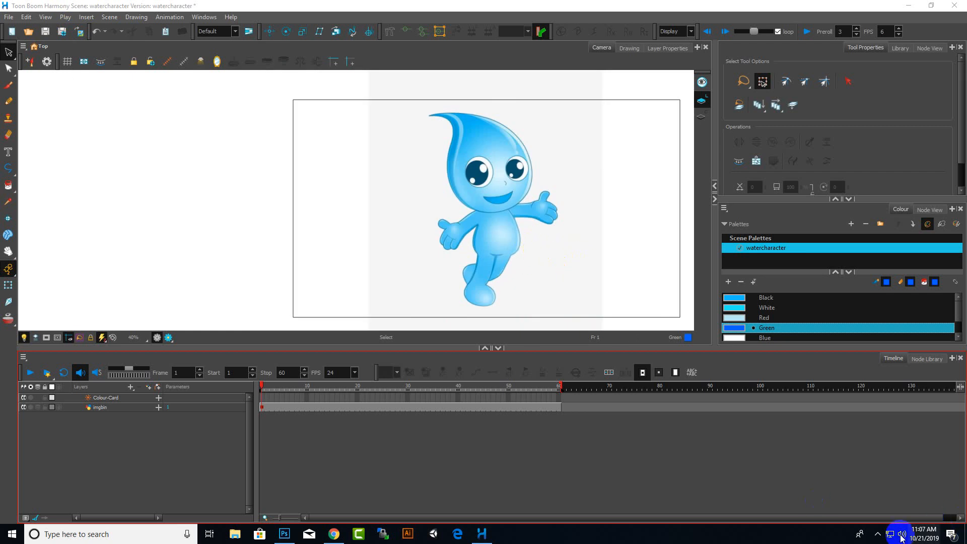
left_click(877, 533)
left_click(868, 515)
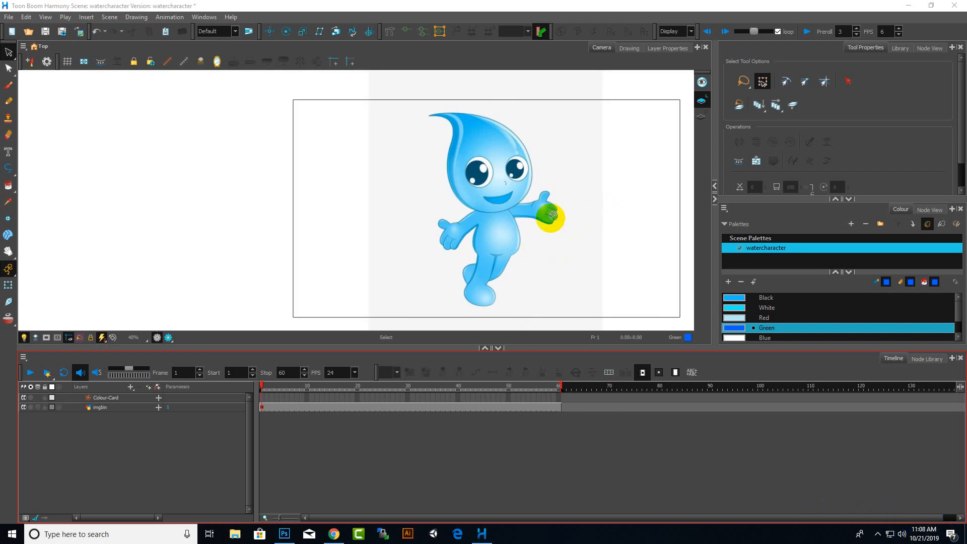
scroll(553, 215, "up", 3)
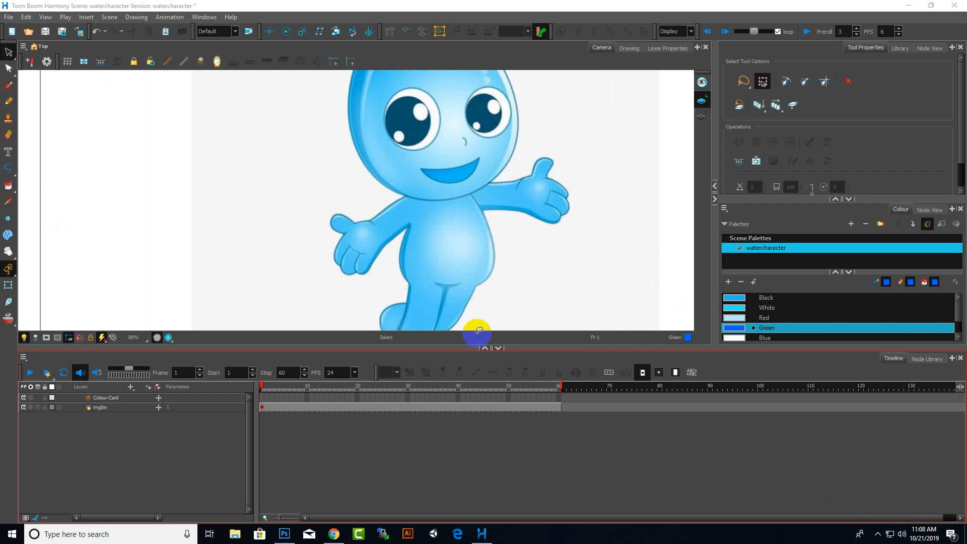
scroll(502, 270, "down", 4)
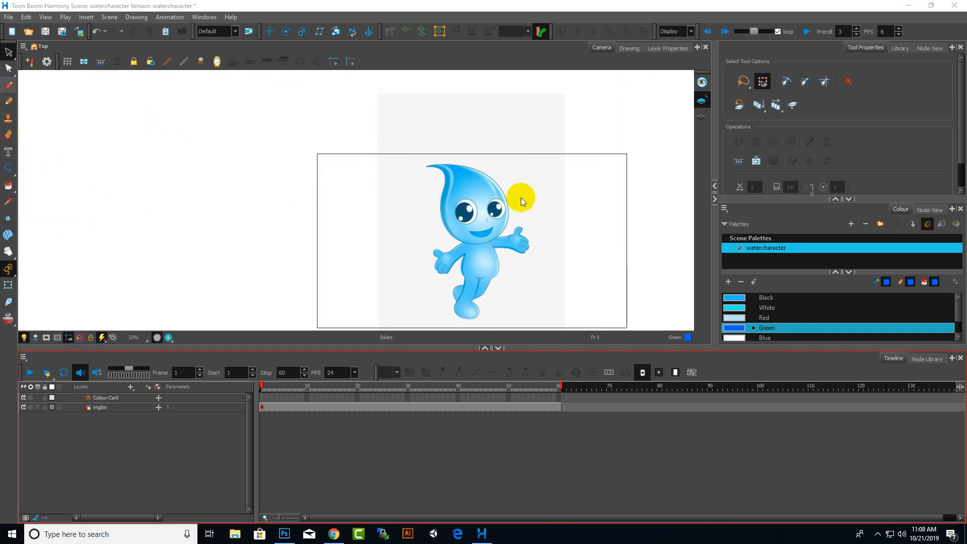
Add a new vector drawing layer named "face" above the existing layers
key("alt+b")
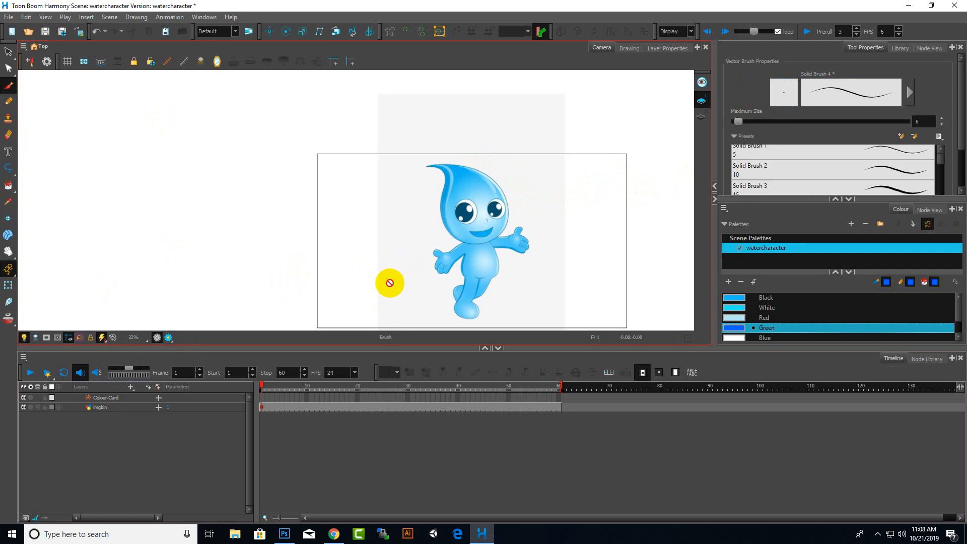
left_click(131, 387)
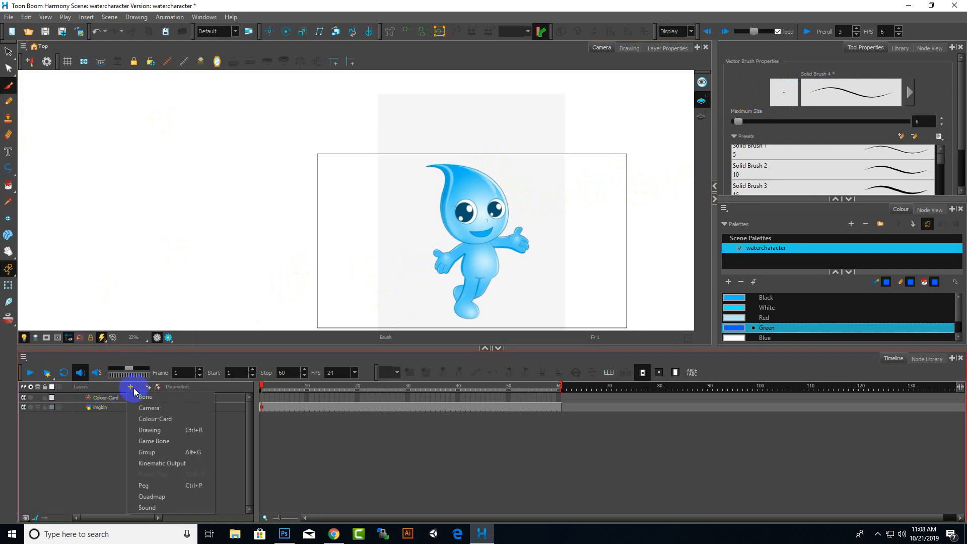
left_click(151, 429)
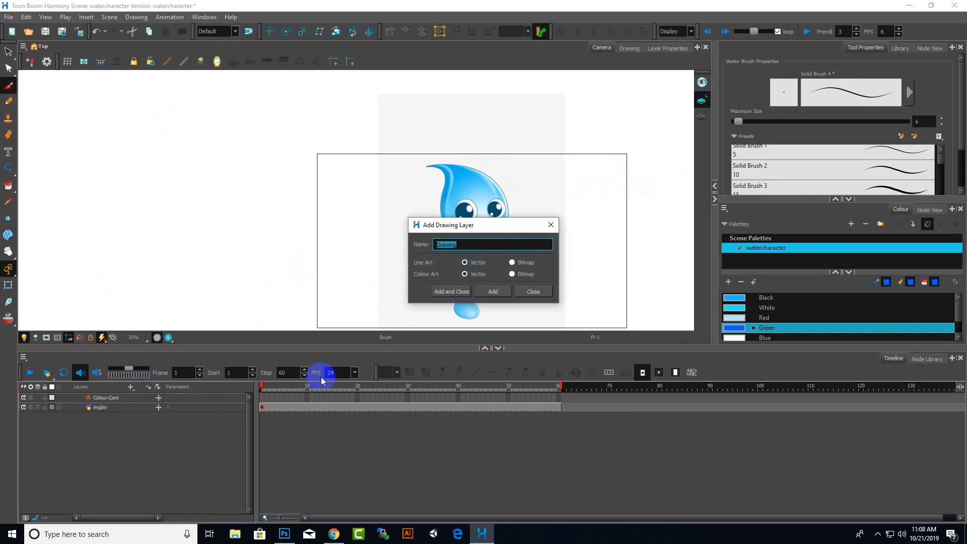
key("Return")
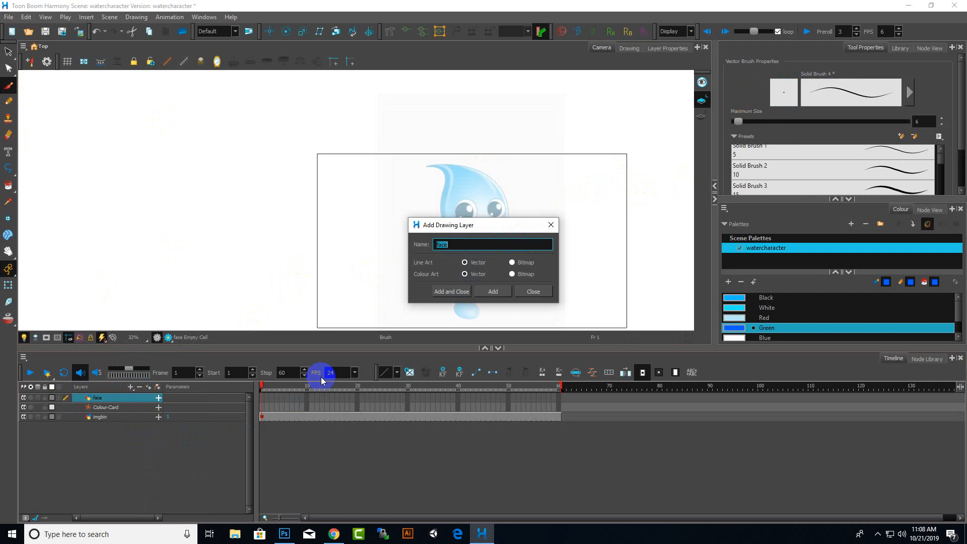
left_click(552, 227)
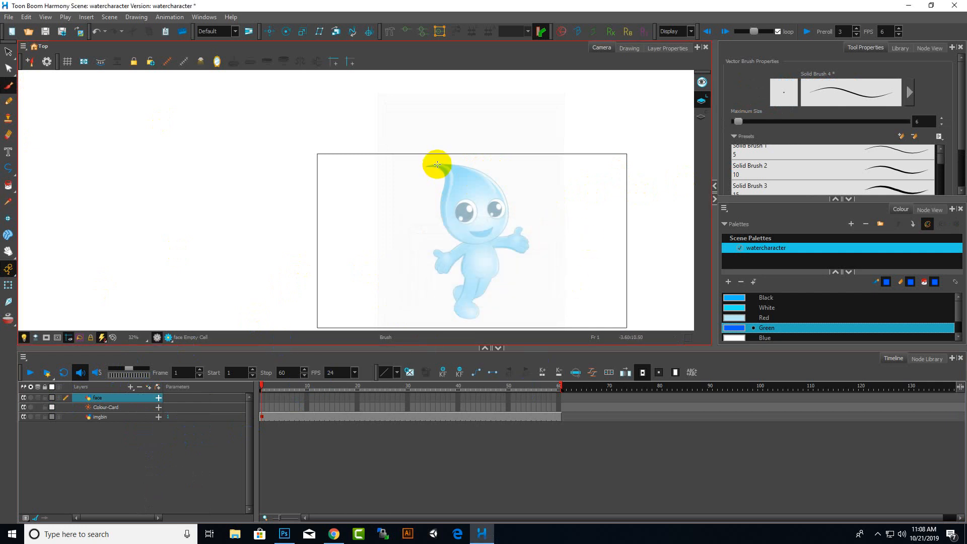
Trace the top of the drop's head with a brush stroke and a closed pencil outline
scroll(441, 161, "up", 3)
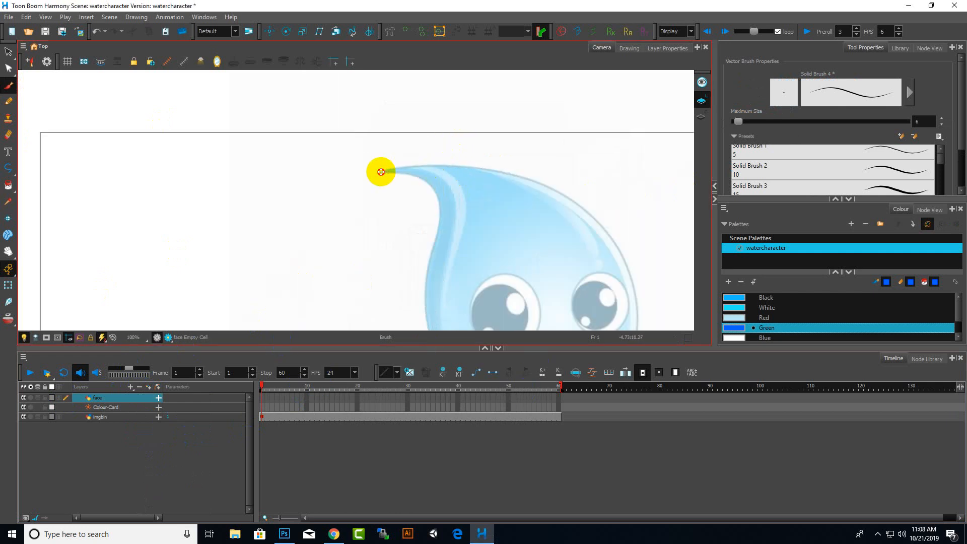
mouse_move(381, 172)
left_mouse_down()
mouse_move(462, 166)
mouse_move(529, 181)
mouse_move(580, 204)
mouse_move(615, 243)
left_mouse_up()
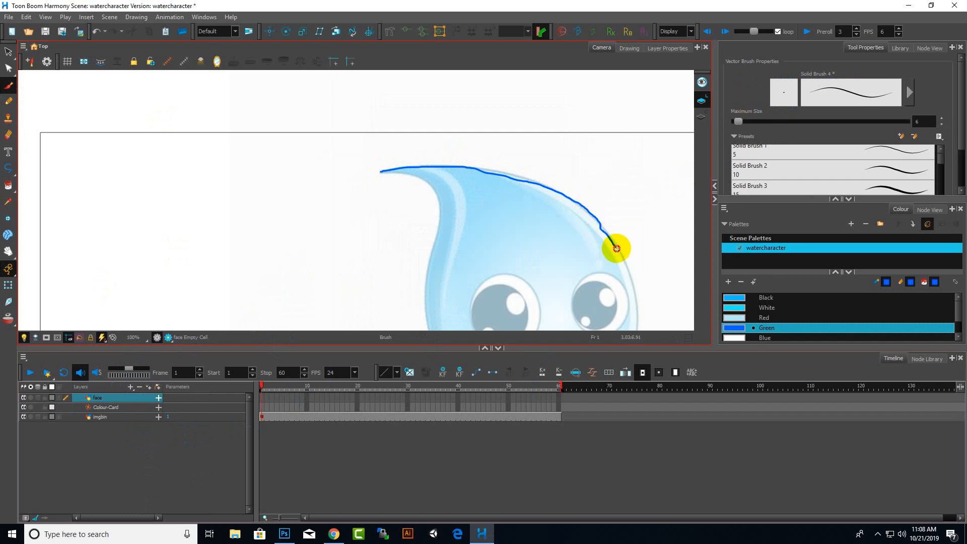
scroll(475, 164, "up", 4)
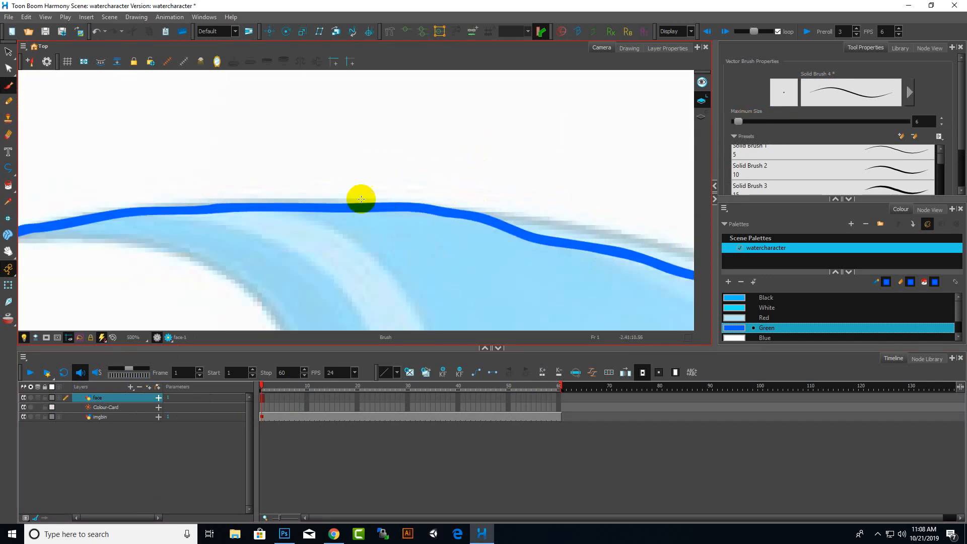
scroll(476, 262, "down", 1)
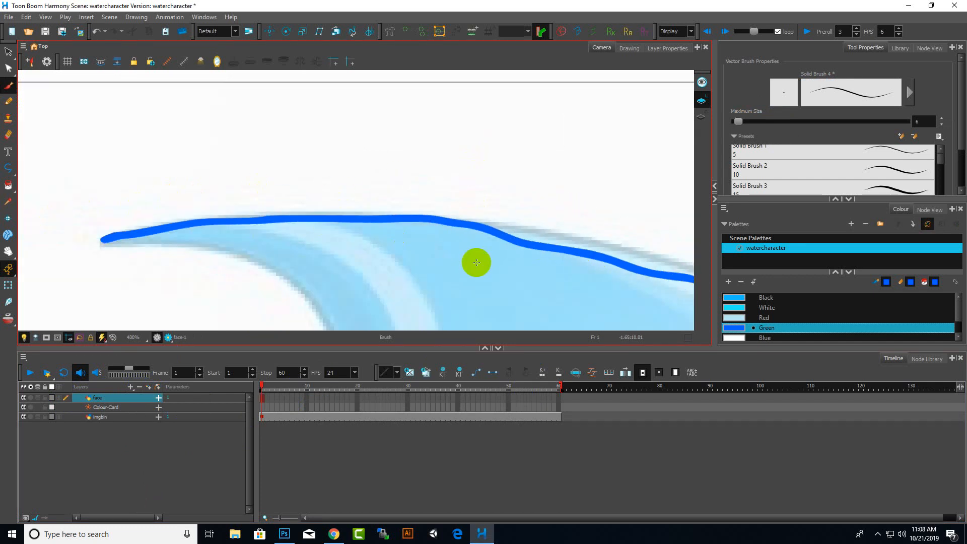
scroll(476, 262, "down", 4)
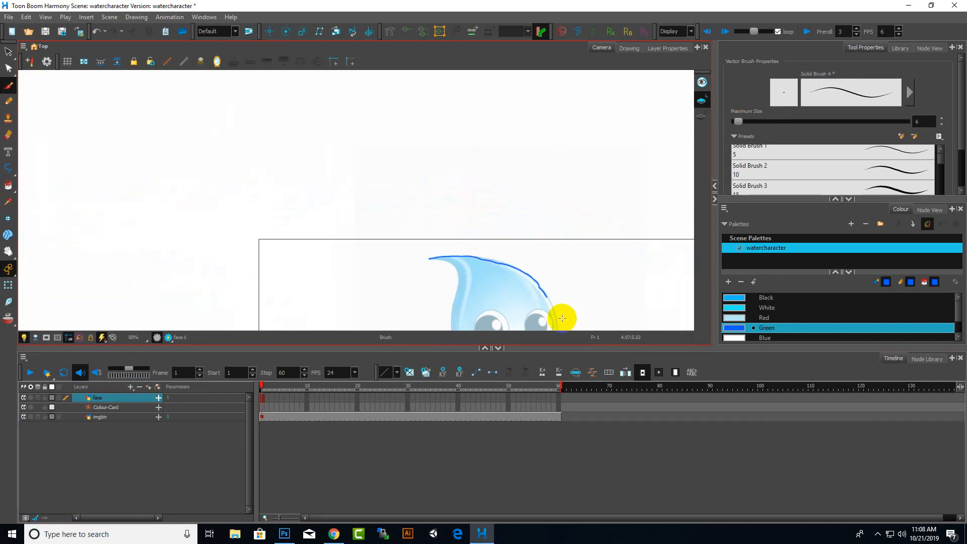
scroll(554, 310, "up", 2)
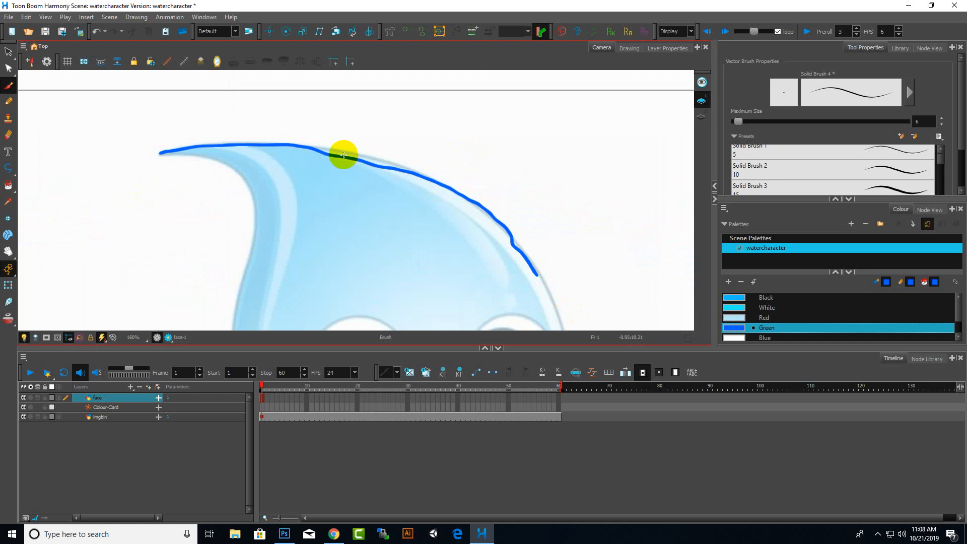
left_click(8, 102)
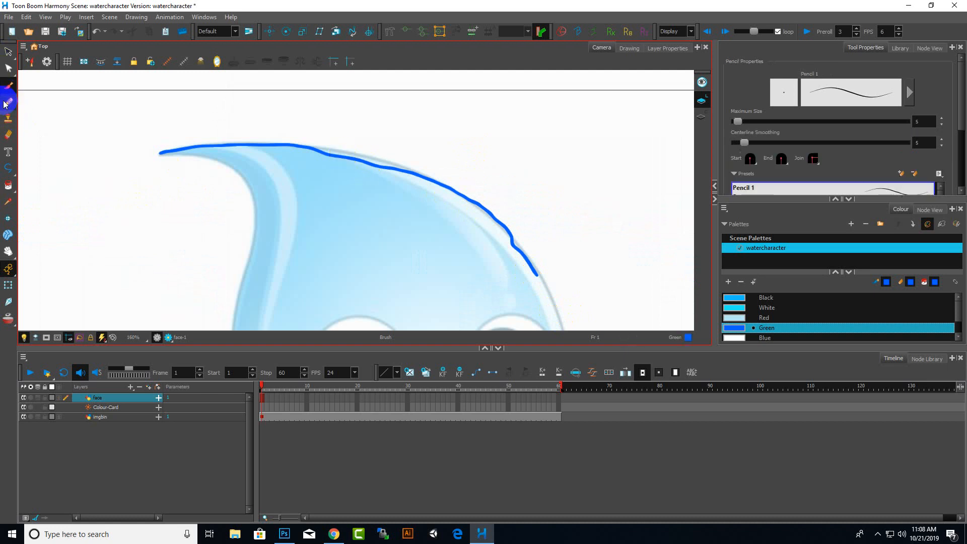
mouse_move(160, 153)
left_mouse_down()
mouse_move(219, 163)
mouse_move(262, 193)
mouse_move(239, 290)
mouse_move(535, 271)
left_mouse_up()
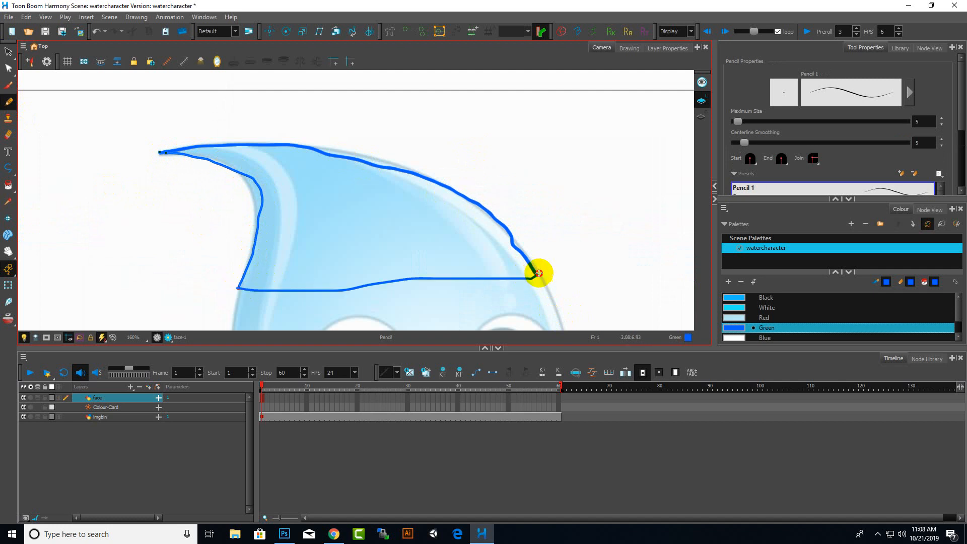
Select and delete all the brush and pencil strokes drawn on the face layer
left_click(7, 50)
mouse_move(306, 125)
left_mouse_down()
mouse_move(323, 144)
mouse_move(215, 127)
left_mouse_up()
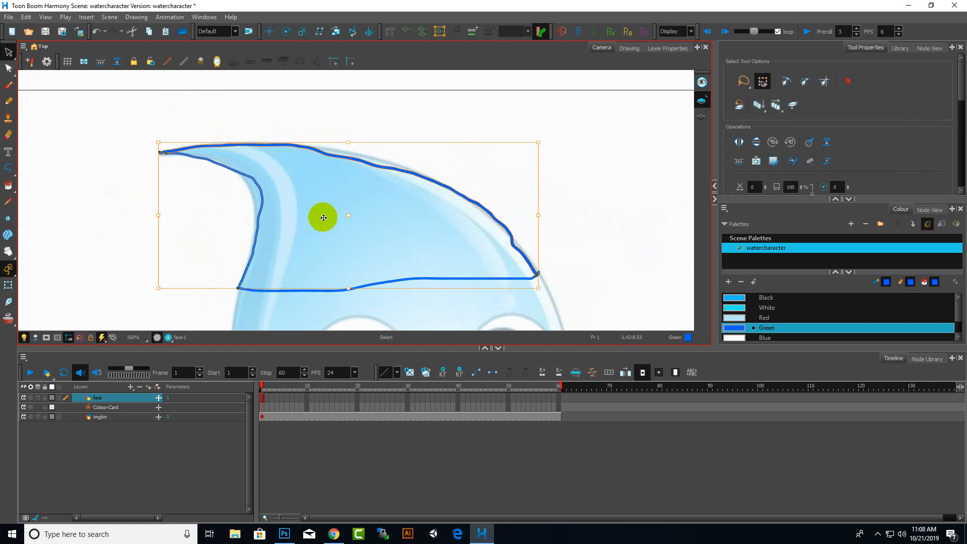
key("Delete")
mouse_move(579, 232)
left_mouse_down()
mouse_move(304, 319)
mouse_move(371, 241)
left_mouse_up()
key("Delete")
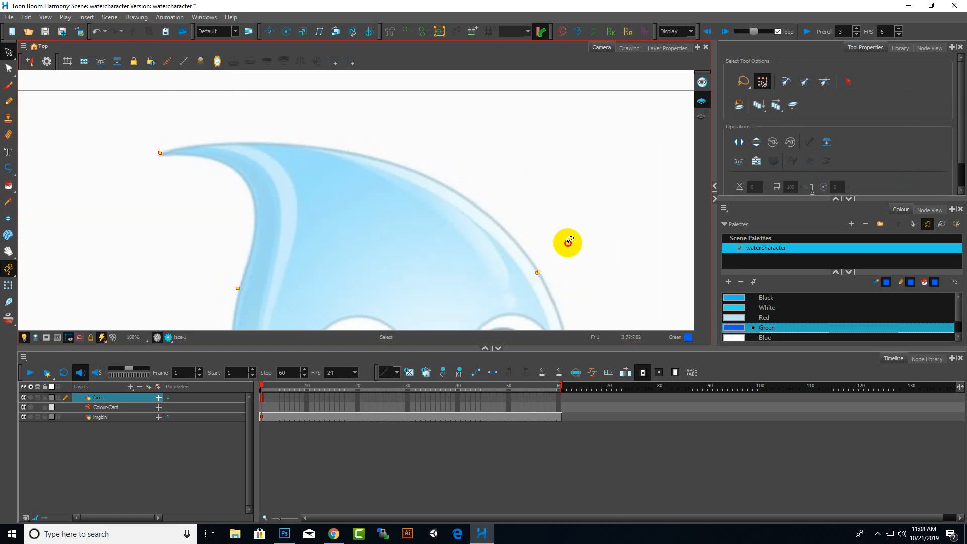
mouse_move(565, 242)
left_mouse_down()
mouse_move(537, 211)
mouse_move(628, 277)
left_mouse_up()
key("Delete")
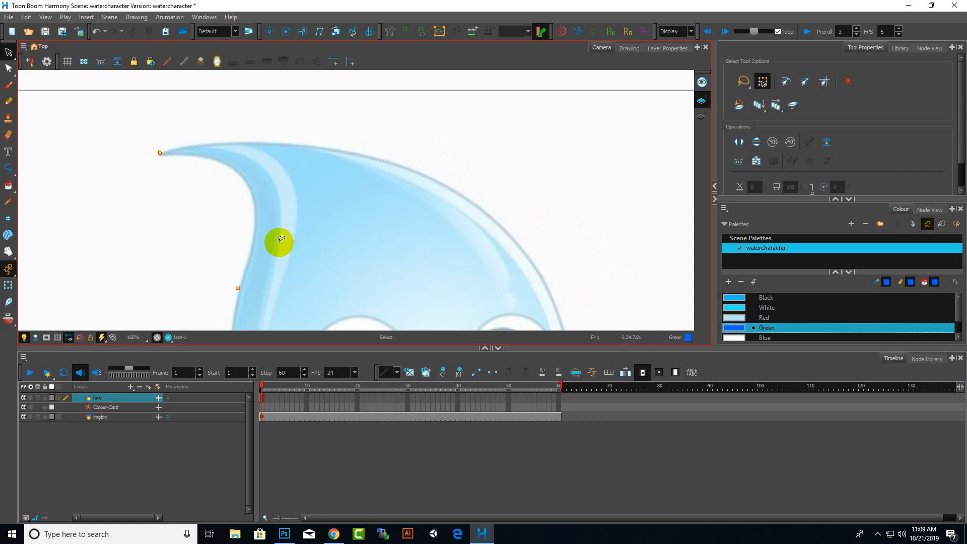
mouse_move(277, 240)
left_mouse_down()
mouse_move(267, 255)
mouse_move(235, 235)
left_mouse_up()
key("Delete")
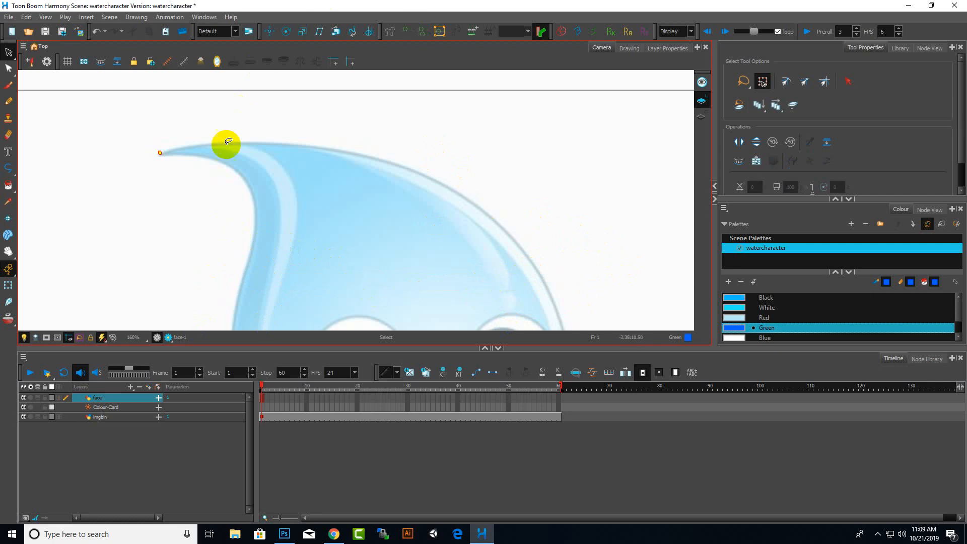
scroll(382, 188, "down", 5)
scroll(376, 262, "up", 2)
scroll(375, 188, "down", 2)
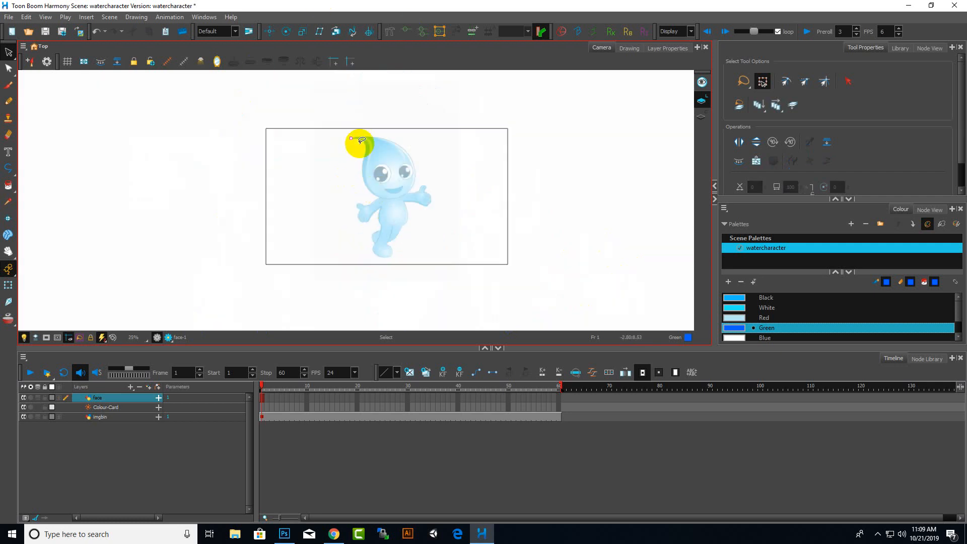
mouse_move(354, 116)
left_mouse_down()
mouse_move(340, 165)
mouse_move(377, 118)
left_mouse_up()
key("Delete")
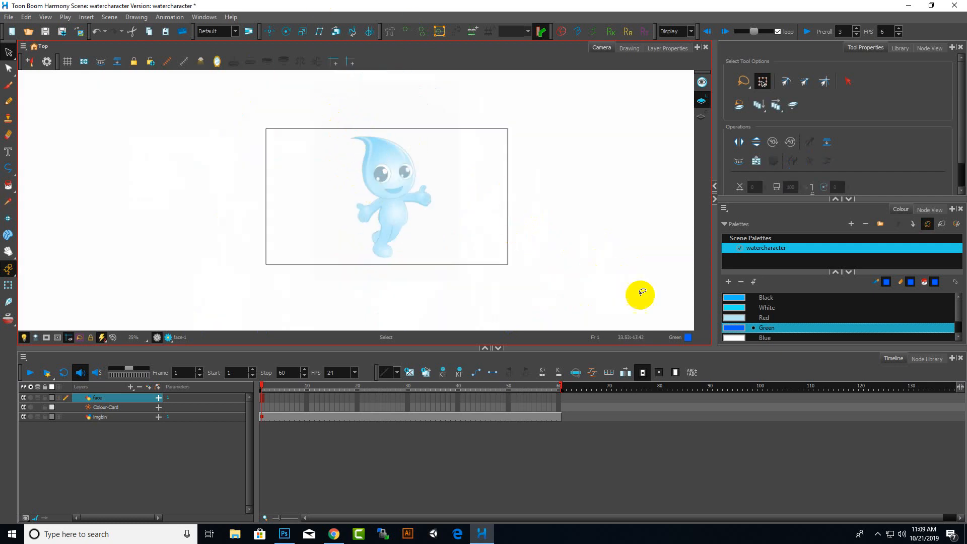
With the Polyline tool, draw connected straight segments along the drop's tip and right edge of the head
left_click(878, 534)
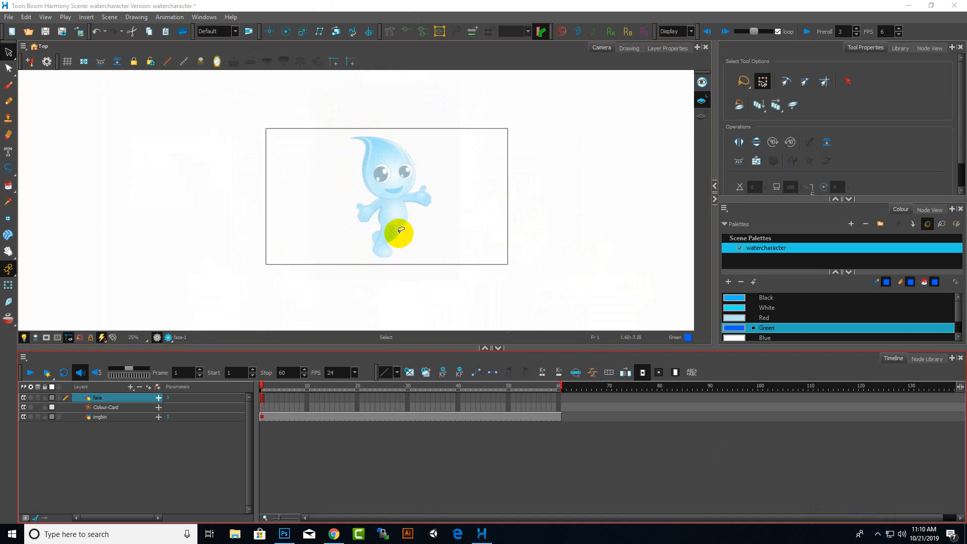
scroll(363, 158, "up", 3)
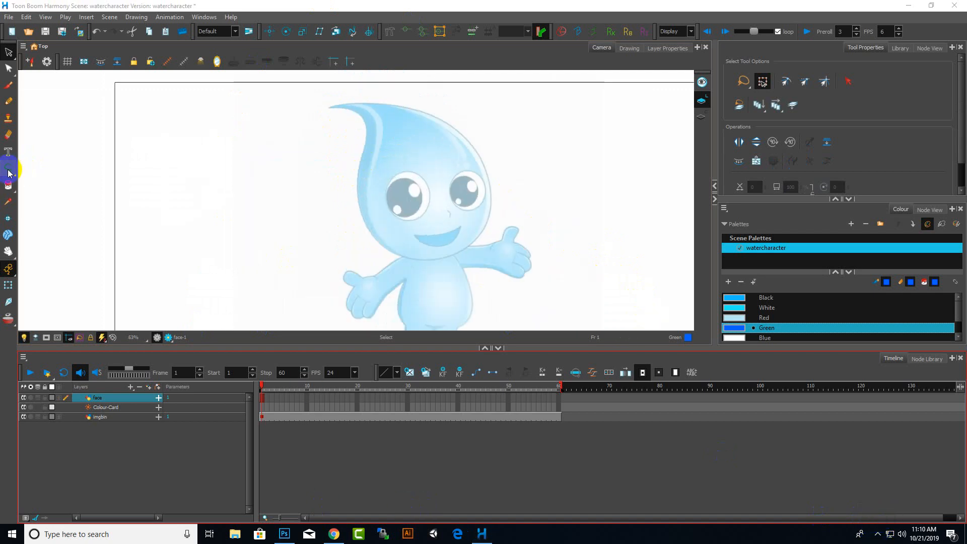
left_click(9, 171)
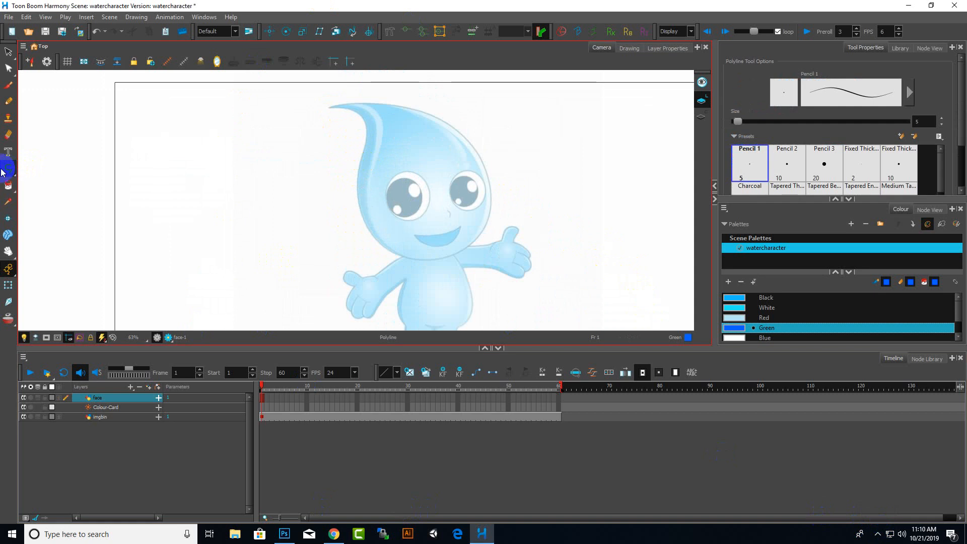
left_click_drag(2, 172, 37, 203)
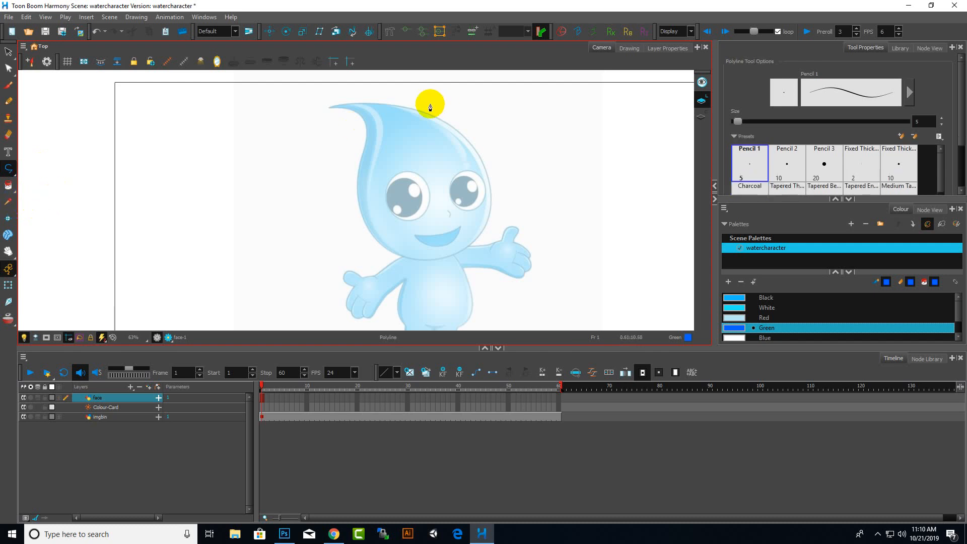
left_click(787, 314)
scroll(322, 121, "up", 2)
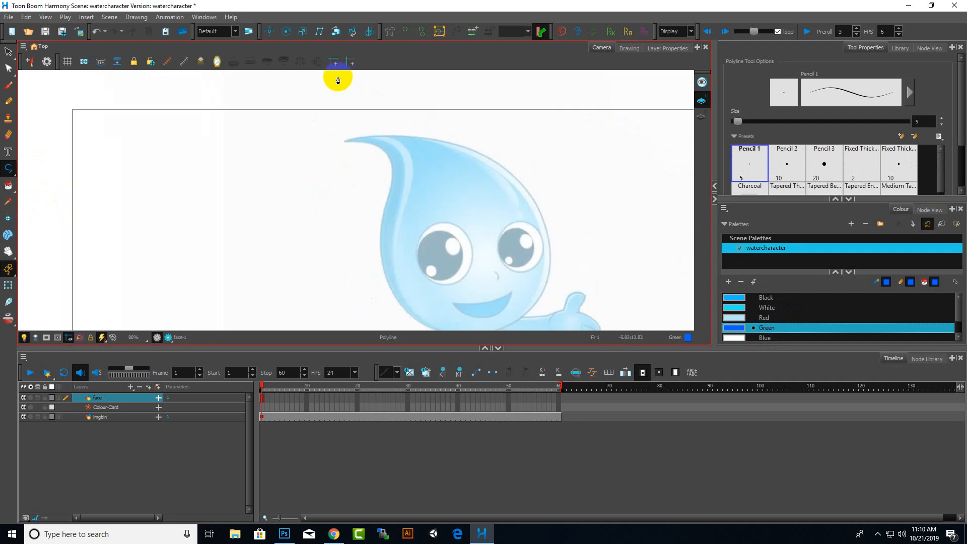
scroll(338, 81, "up", 3)
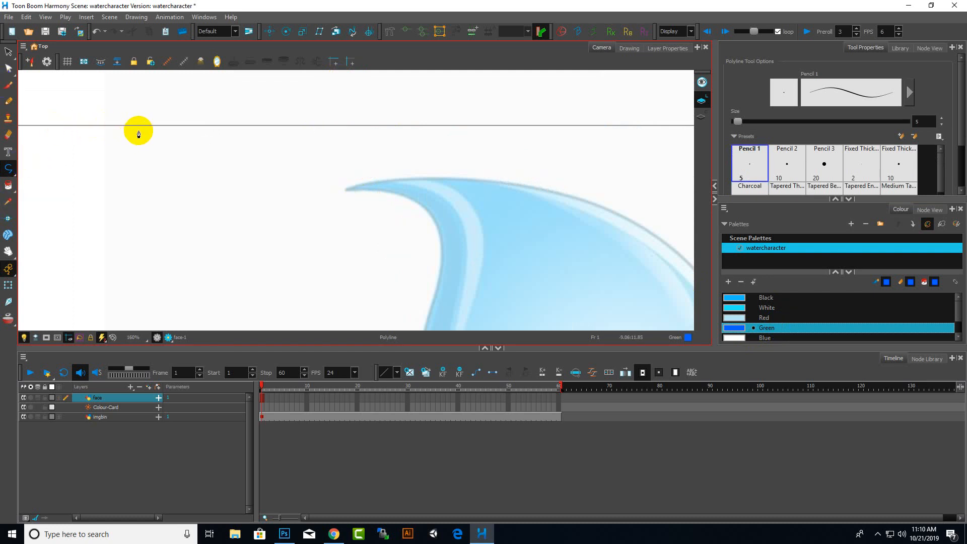
scroll(138, 129, "down", 5)
scroll(158, 142, "up", 6)
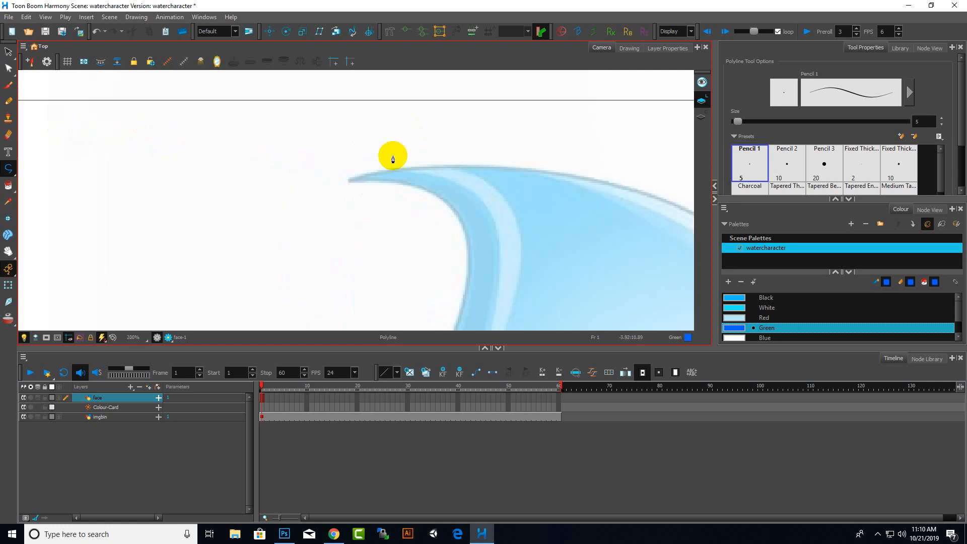
left_click(349, 181)
left_click(579, 181)
scroll(323, 218, "down", 5)
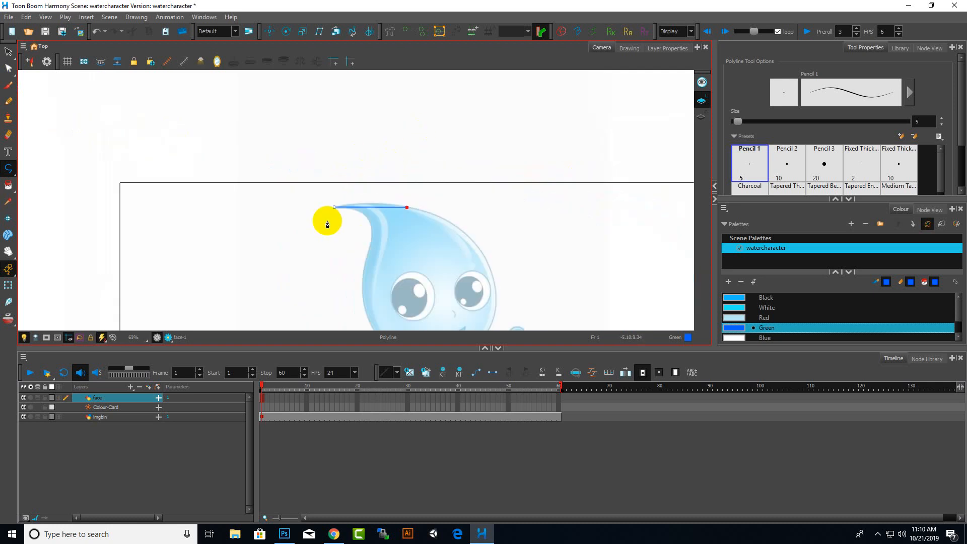
left_click(479, 248)
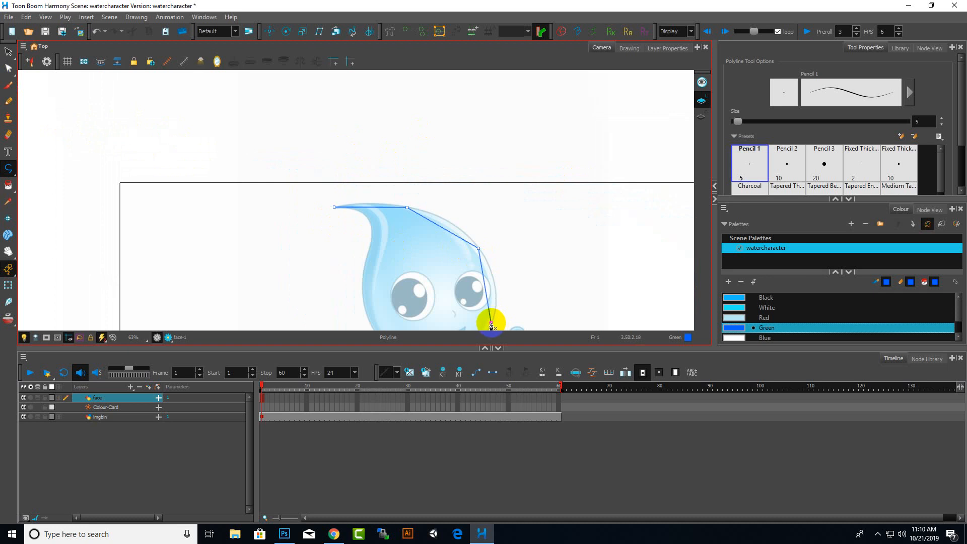
left_click(491, 323)
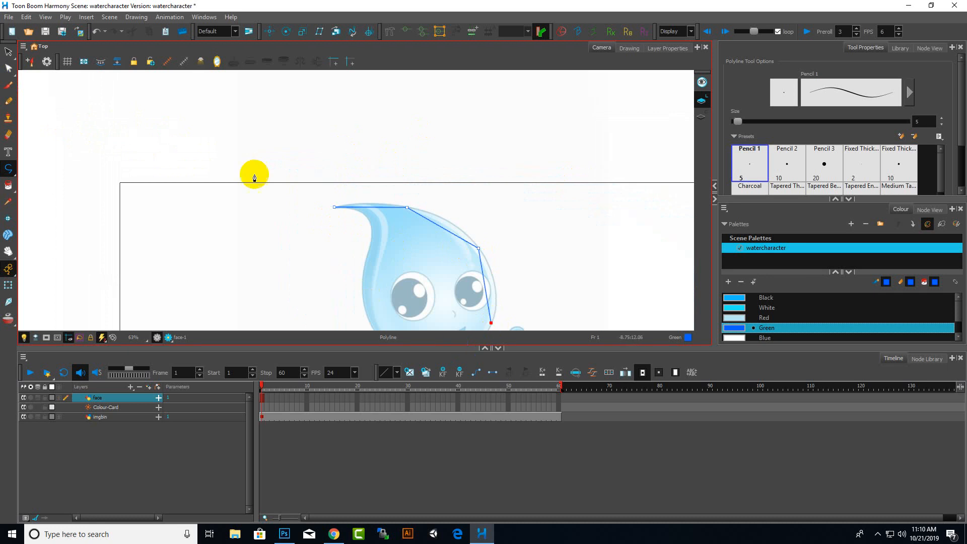
Bend the diagonal polyline segment outward with the Contour Editor to follow the head's curve
left_click(8, 69)
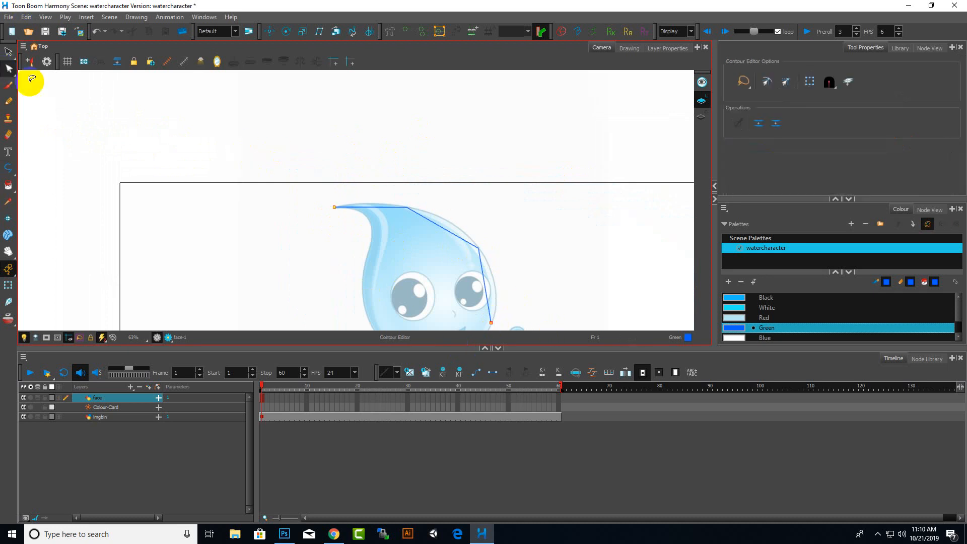
scroll(457, 249, "up", 5)
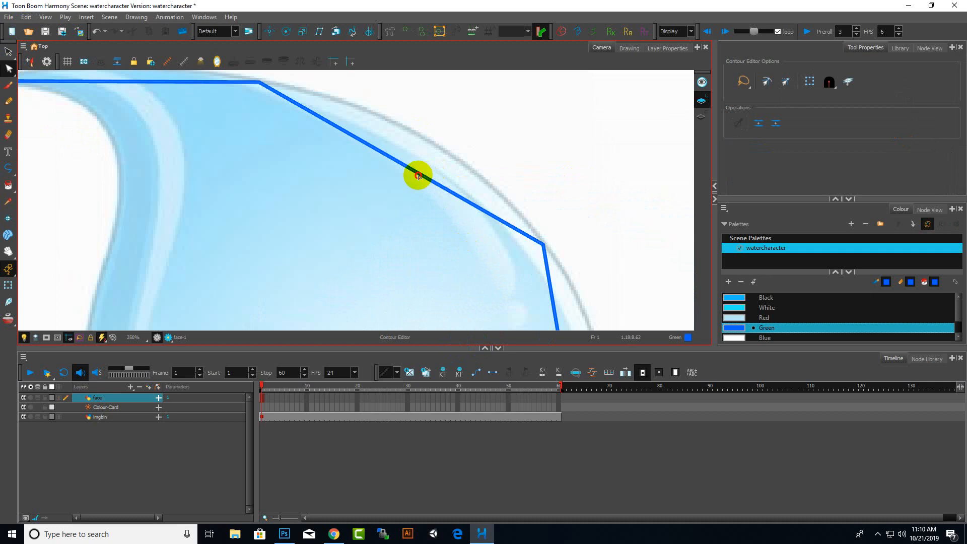
left_click_drag(418, 176, 463, 140)
scroll(483, 158, "down", 4)
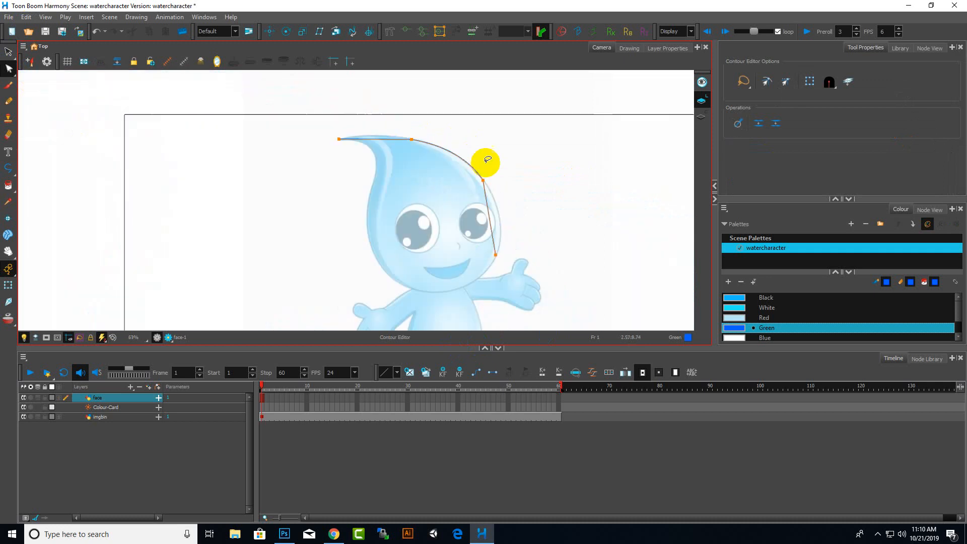
Bend the top and right head segments further with the Contour Editor to follow the drop's outline
scroll(360, 134, "up", 3)
left_click_drag(401, 143, 404, 126)
scroll(385, 162, "down", 4)
scroll(446, 188, "up", 3)
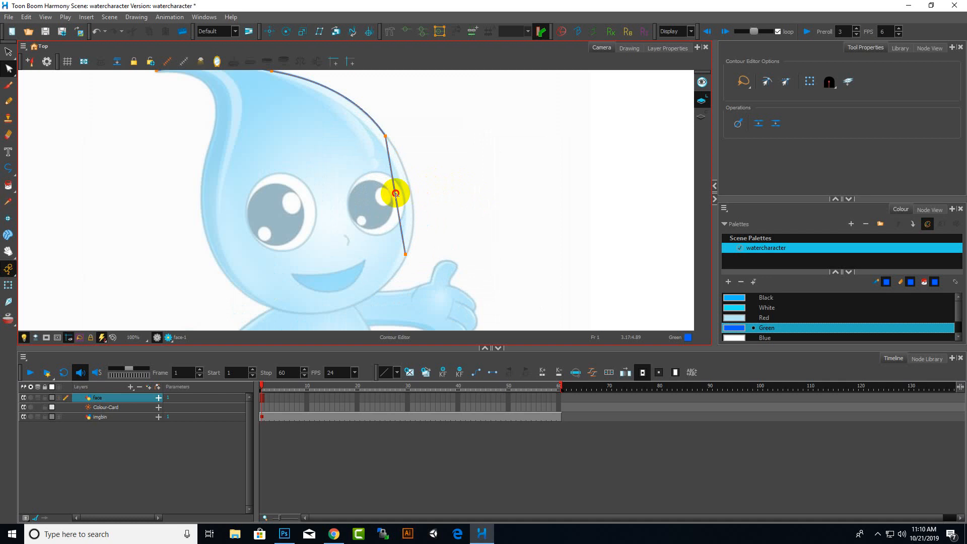
left_click_drag(396, 193, 419, 196)
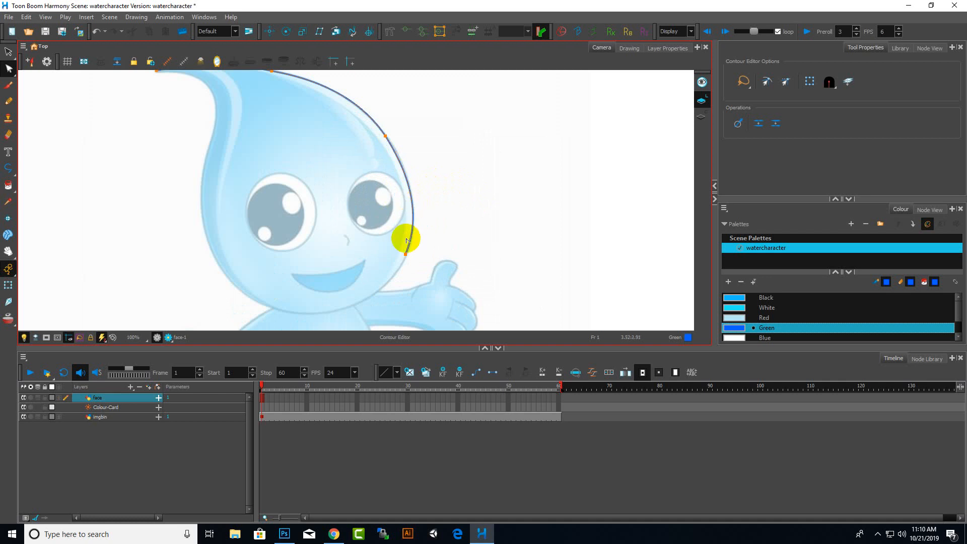
scroll(402, 236, "down", 3)
scroll(377, 232, "up", 2)
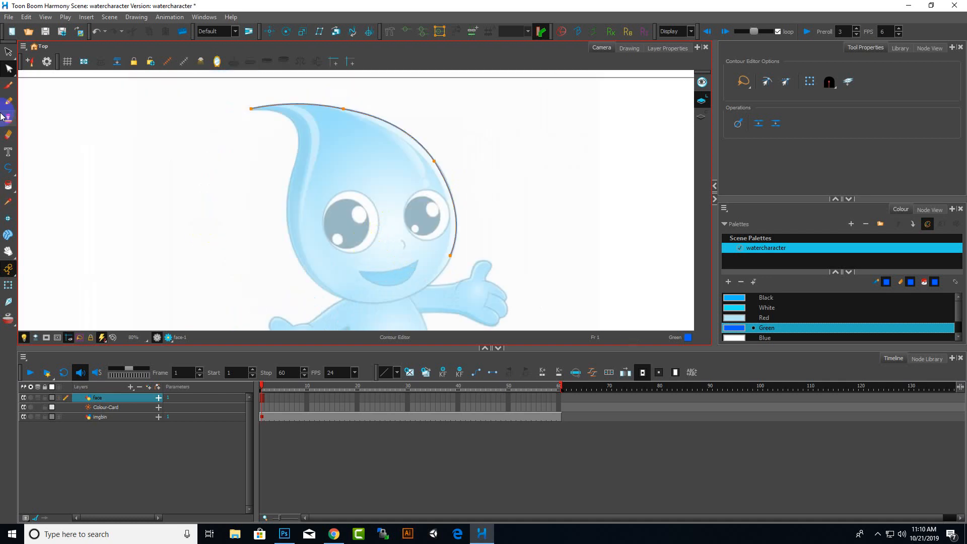
Select and delete the whole polyline outline on the face layer
left_click(7, 49)
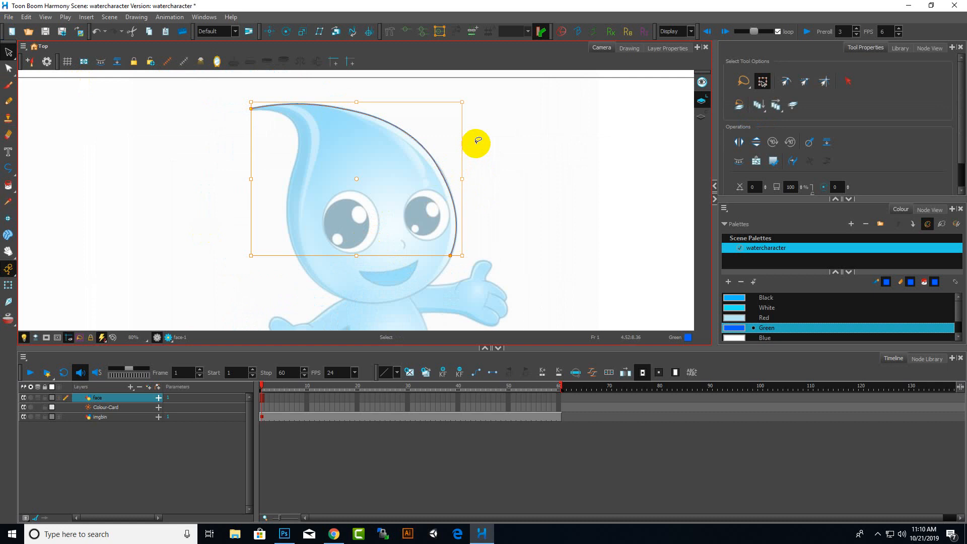
left_click(476, 141)
With the Polyline tool, start at the drop's tip and draw curved segments down the head's right side, undoing a stray segment
left_click(5, 170)
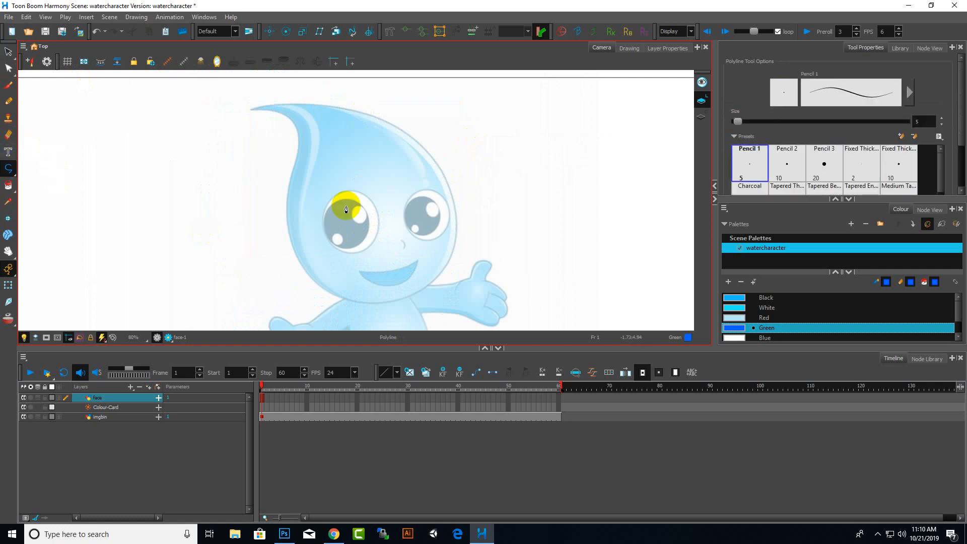
scroll(256, 110, "up", 3)
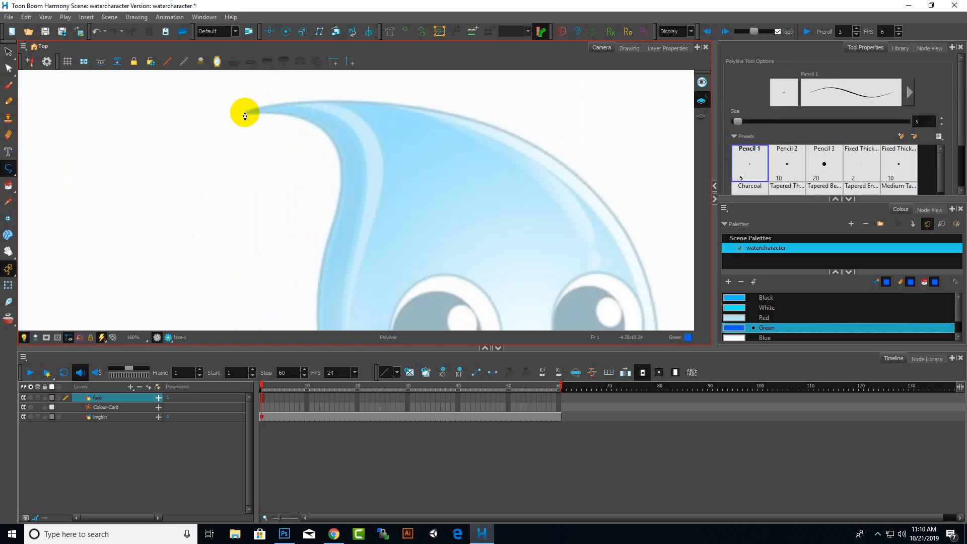
left_click(245, 110)
scroll(216, 130, "down", 6)
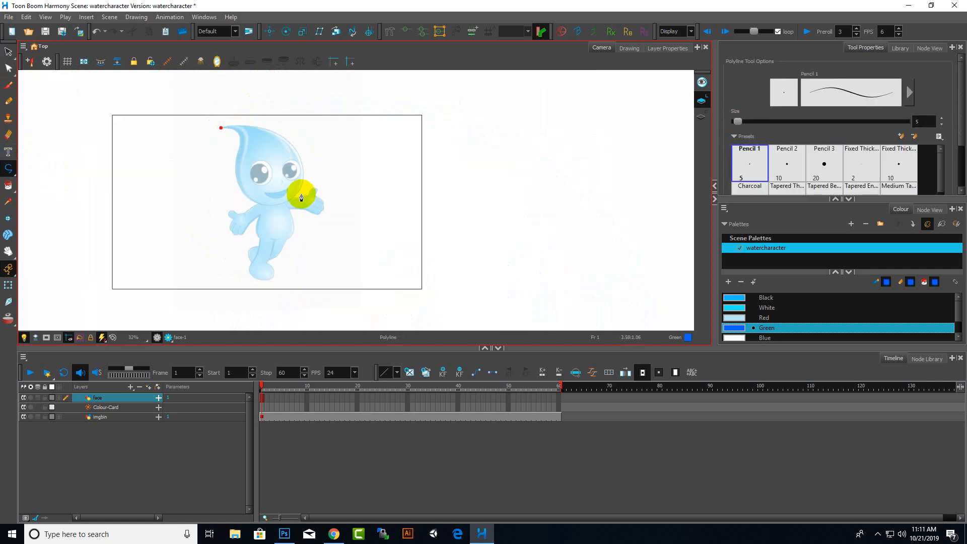
left_click_drag(297, 192, 269, 264)
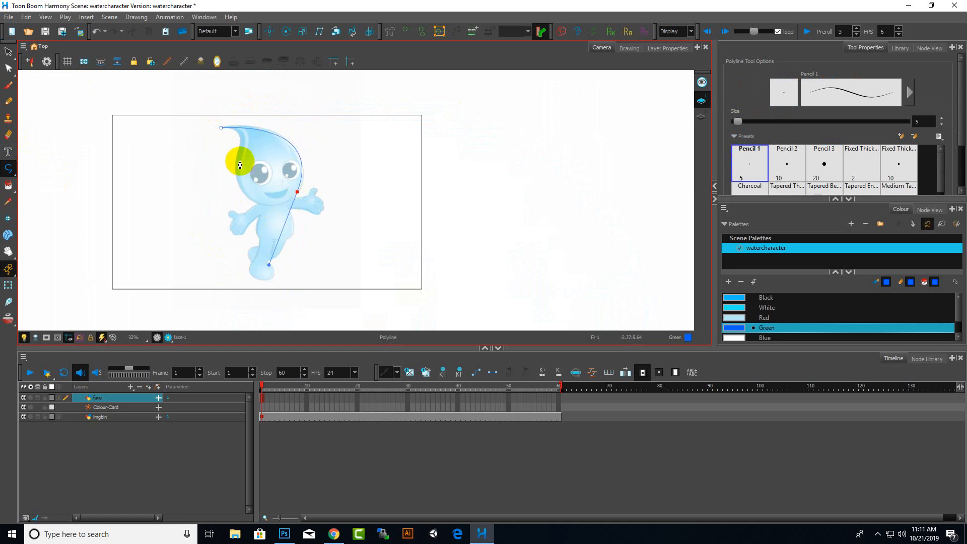
scroll(319, 156, "up", 3)
scroll(334, 144, "down", 5)
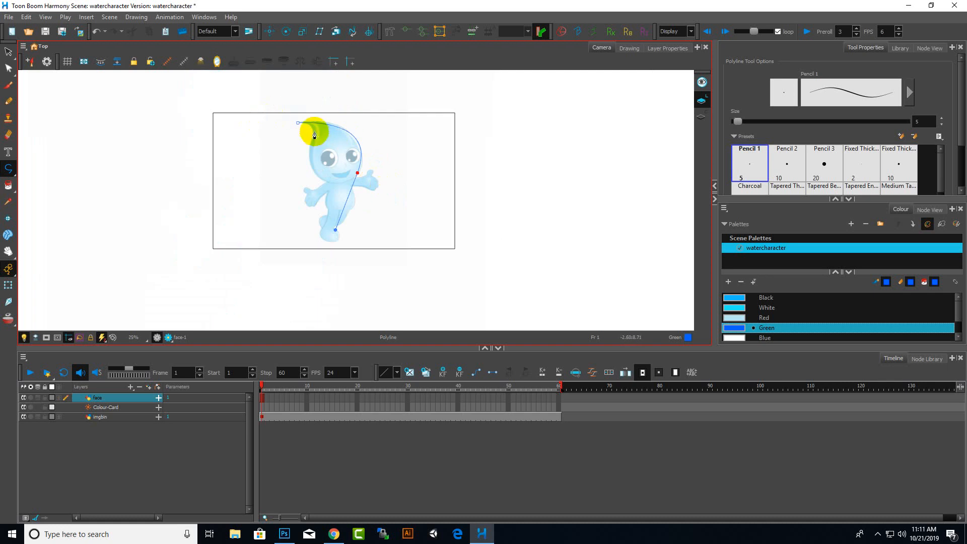
scroll(392, 180, "up", 4)
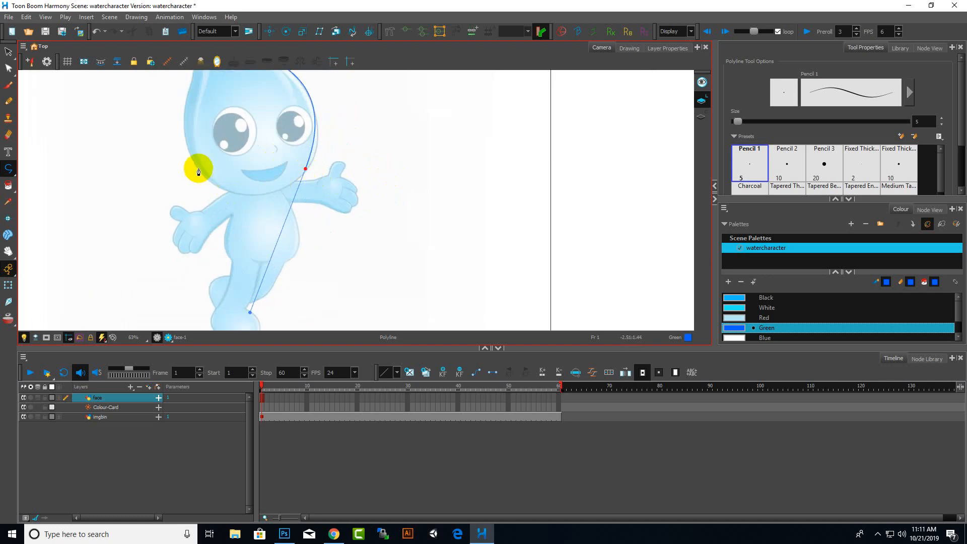
left_click_drag(197, 169, 179, 139)
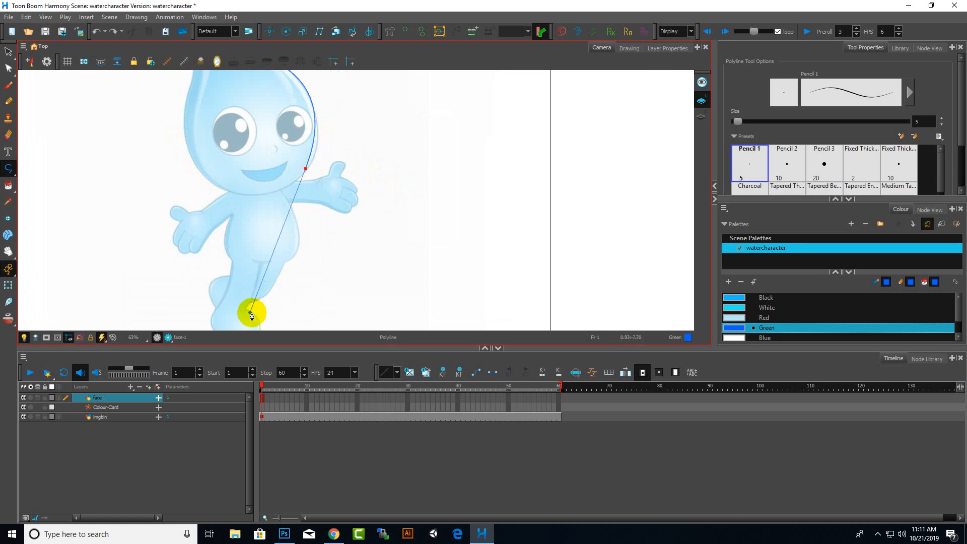
key("F1")
left_click(544, 164)
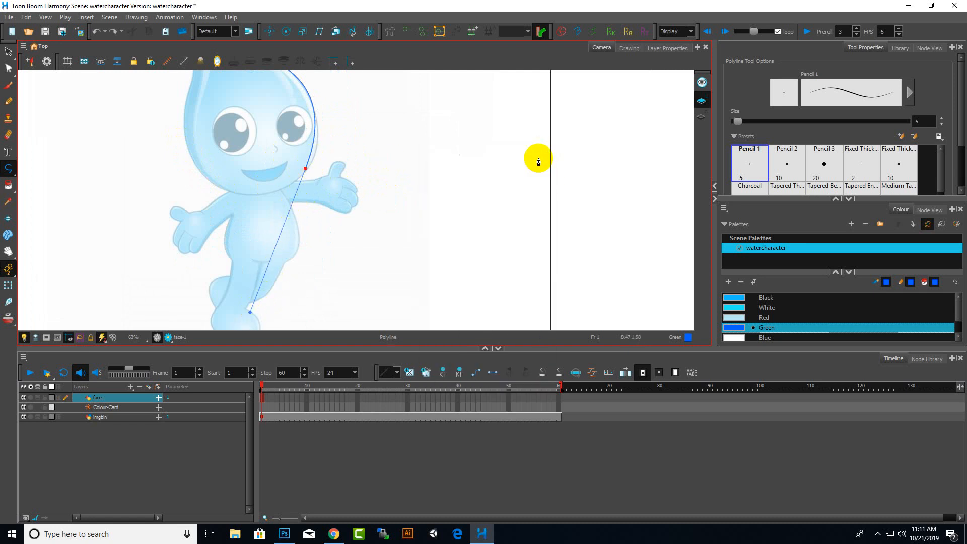
left_click_drag(192, 158, 173, 132)
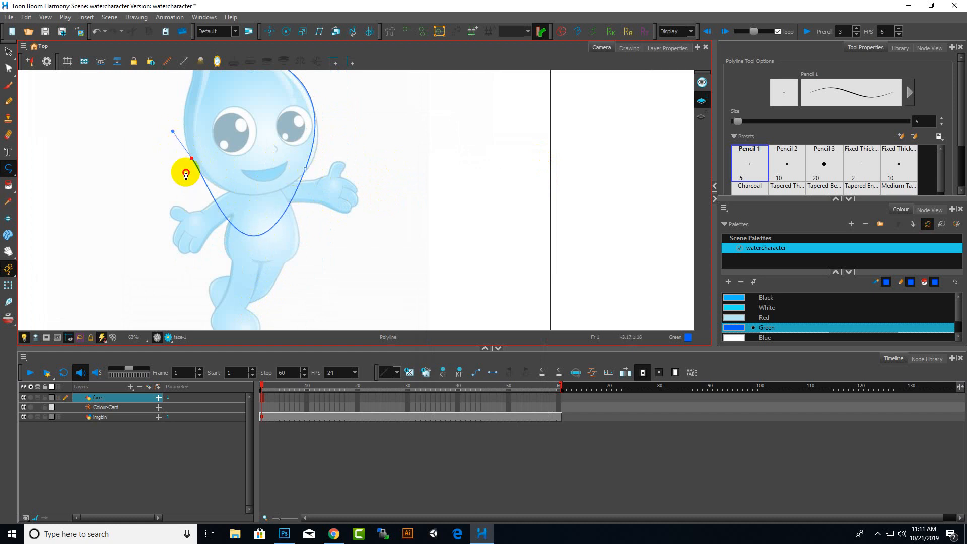
left_click_drag(185, 172, 182, 156)
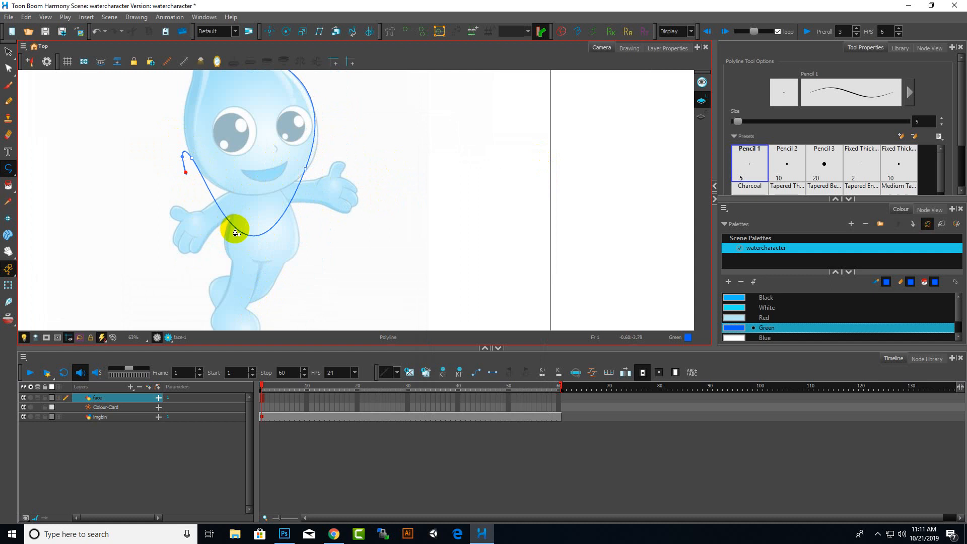
key("ctrl+z")
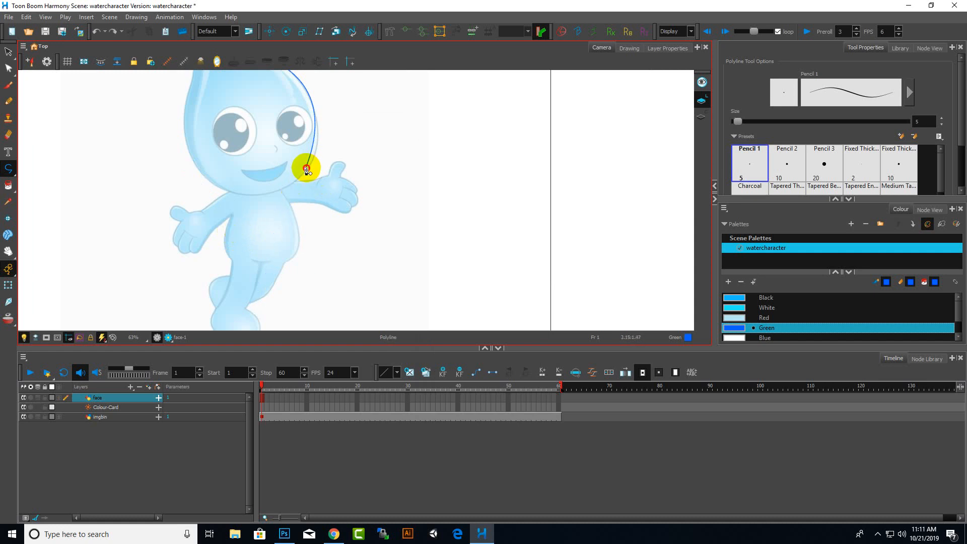
Continue the polyline around the chin and up the head's left side, closing it at the tip
left_click_drag(185, 135, 138, 31)
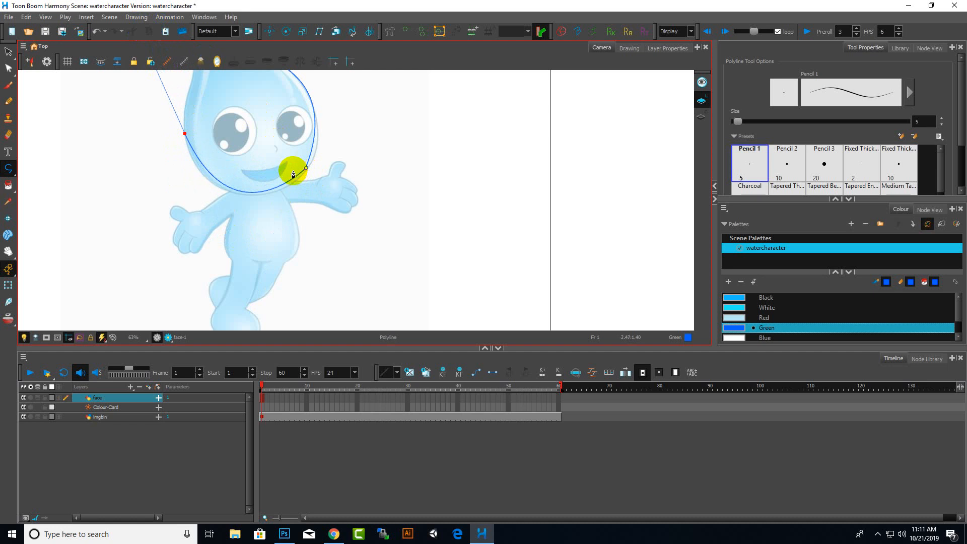
scroll(318, 187, "down", 7)
scroll(263, 141, "up", 6)
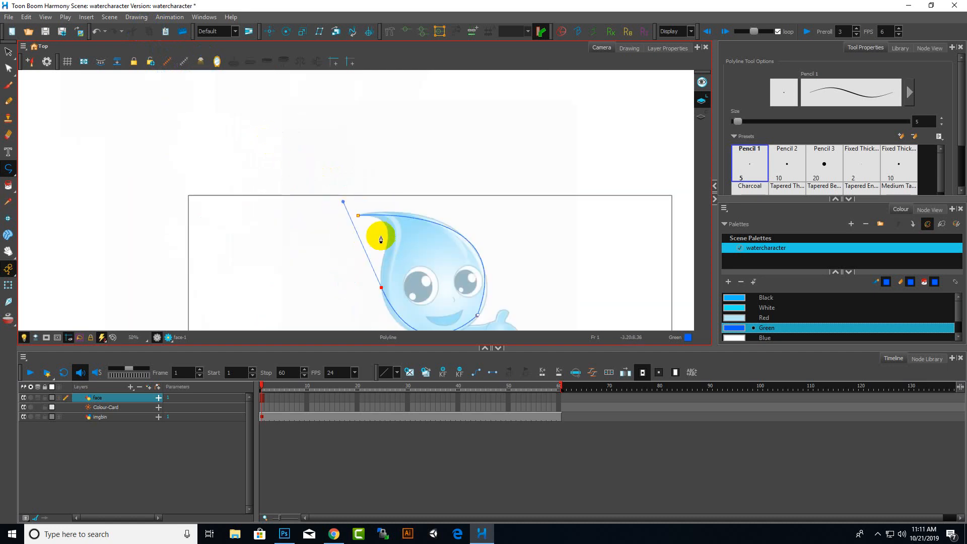
left_click(358, 217)
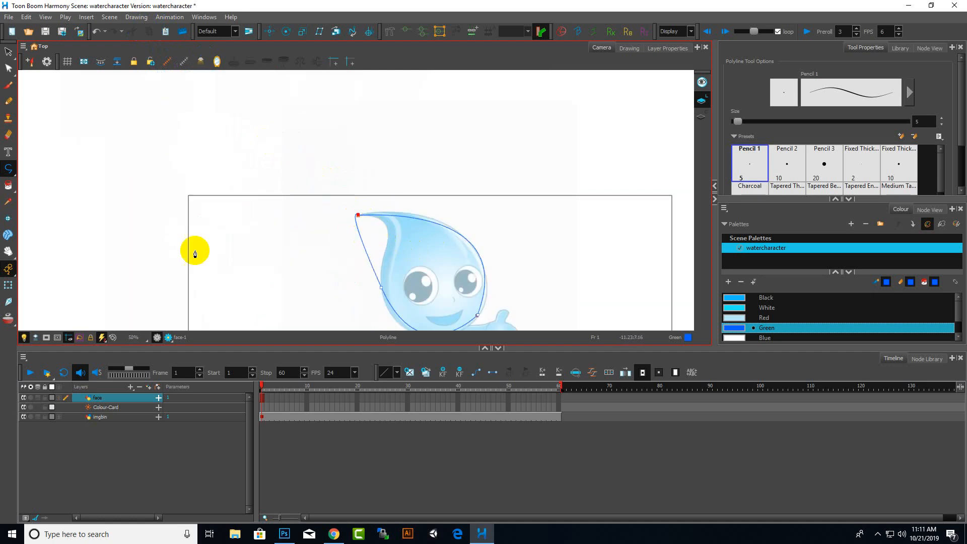
Join the outline's two open ends at the tip with the Contour Editor
left_click(8, 185)
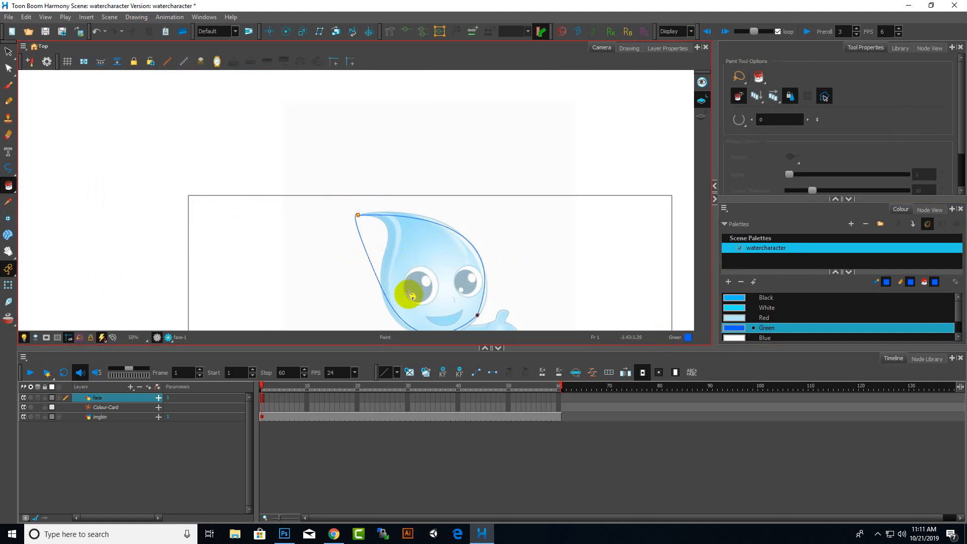
scroll(454, 286, "up", 2)
scroll(191, 92, "up", 4)
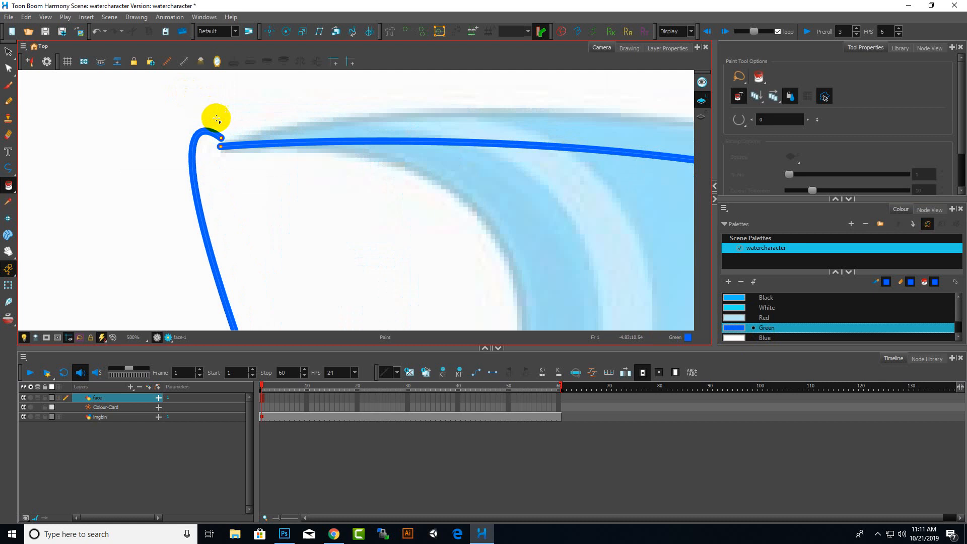
scroll(217, 119, "up", 3)
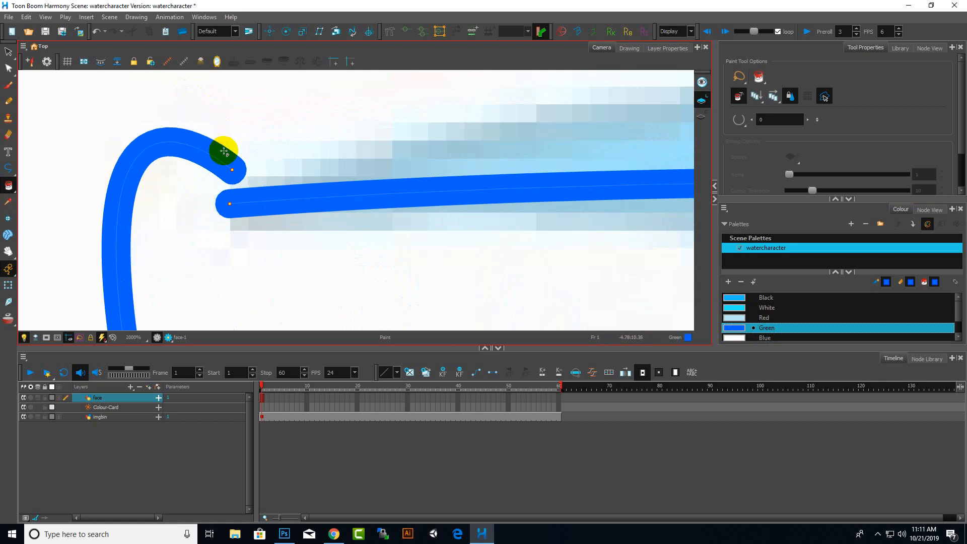
left_click(8, 52)
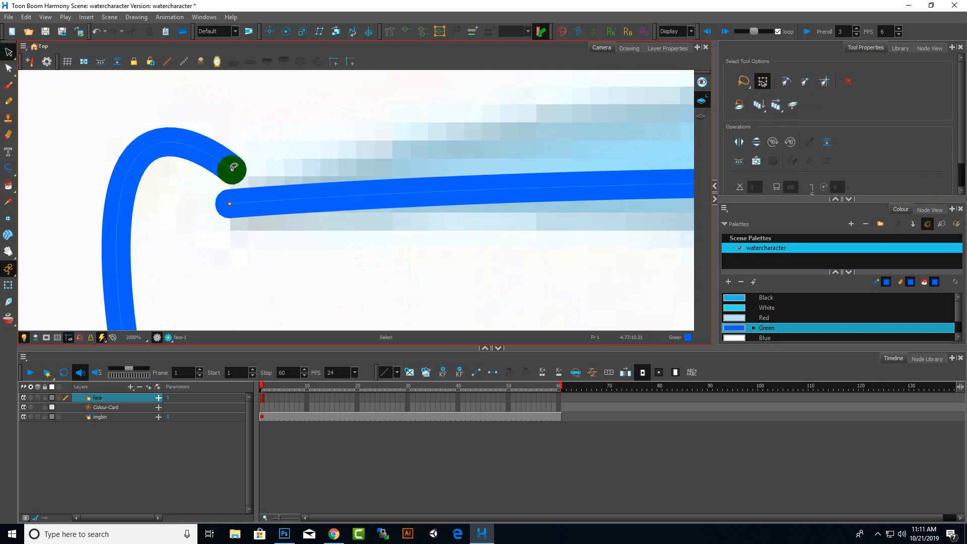
left_click(8, 68)
left_click(234, 170)
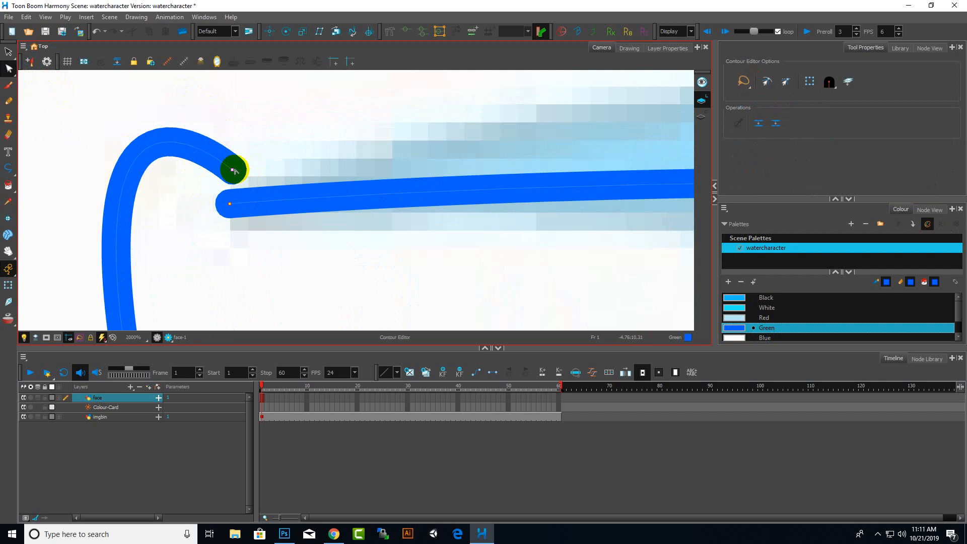
left_click_drag(232, 172, 227, 201)
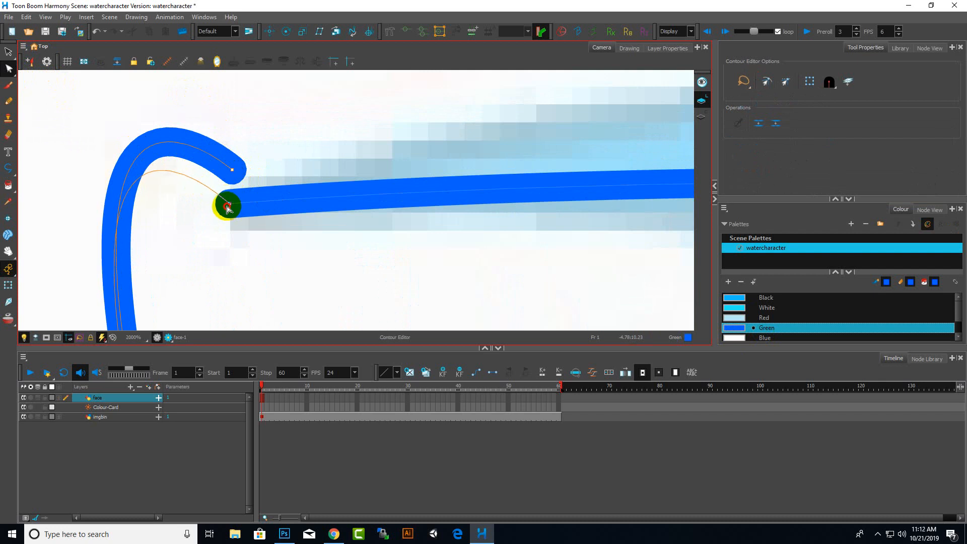
Select and delete the closed head outline
scroll(274, 166, "down", 12)
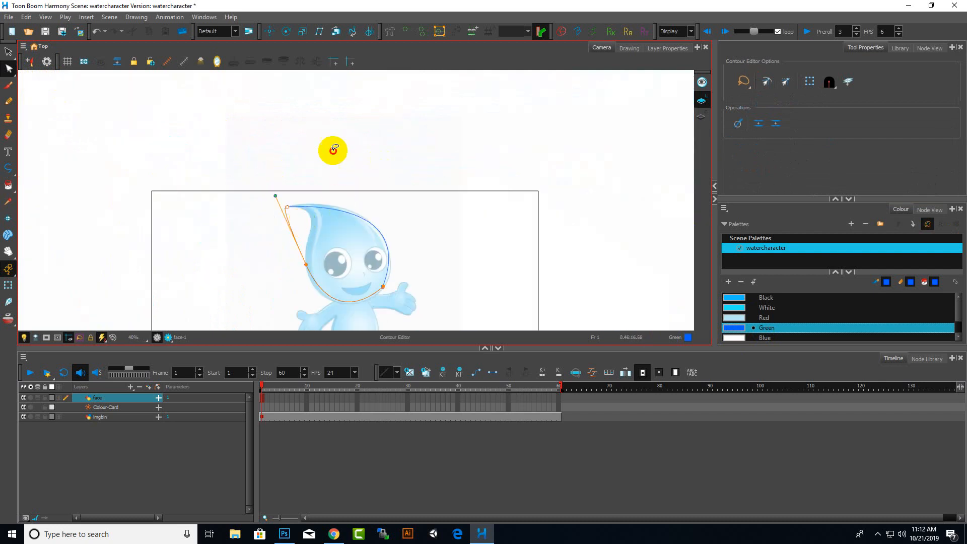
mouse_move(325, 153)
left_mouse_down()
mouse_move(245, 308)
mouse_move(386, 203)
mouse_move(238, 147)
left_mouse_up()
left_click(418, 310)
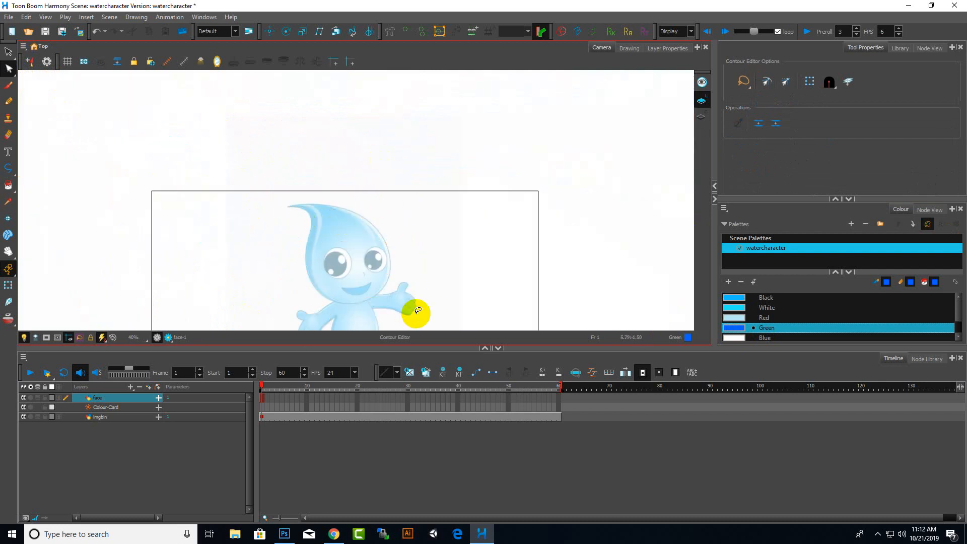
left_click(8, 51)
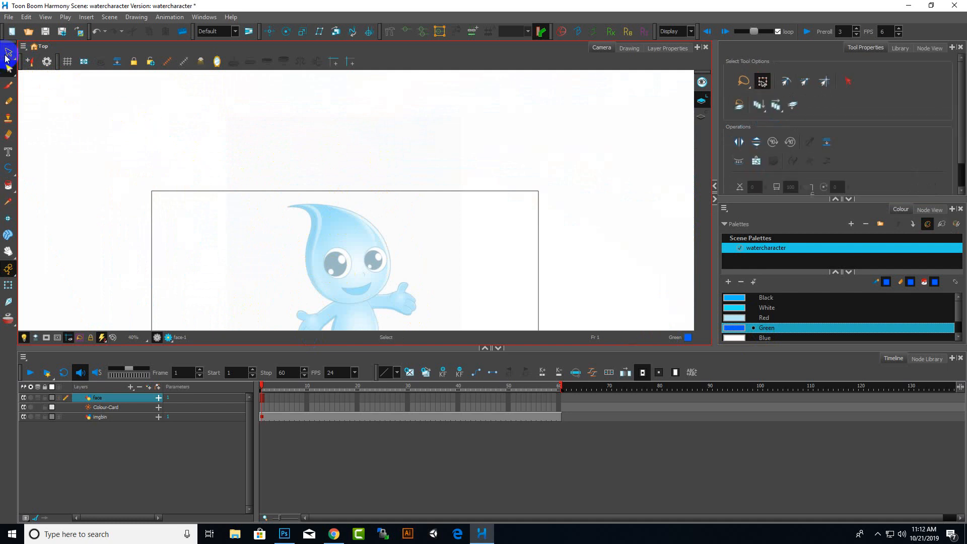
Start a fresh polyline at the drop's tip and draw curved segments along the top of the head
left_click(8, 168)
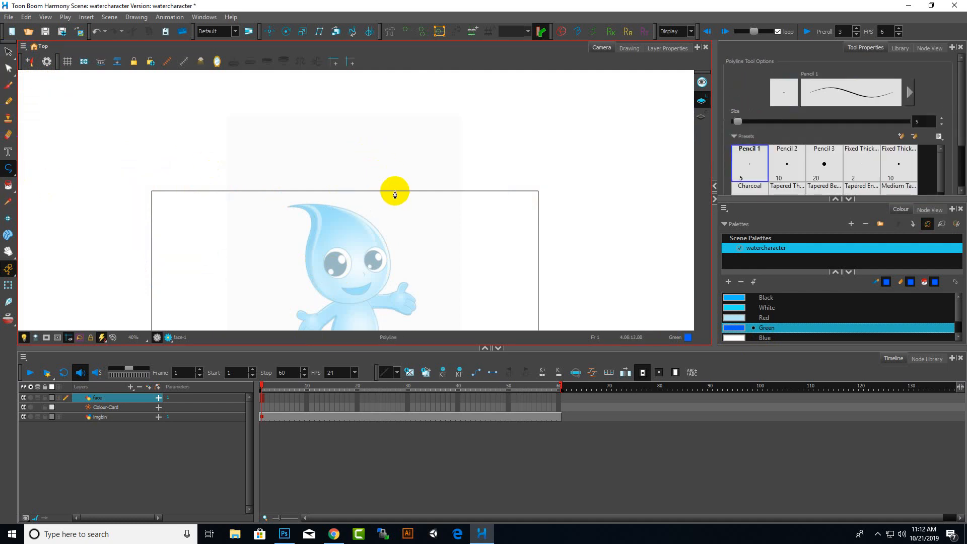
scroll(392, 194, "up", 3)
scroll(235, 240, "up", 3)
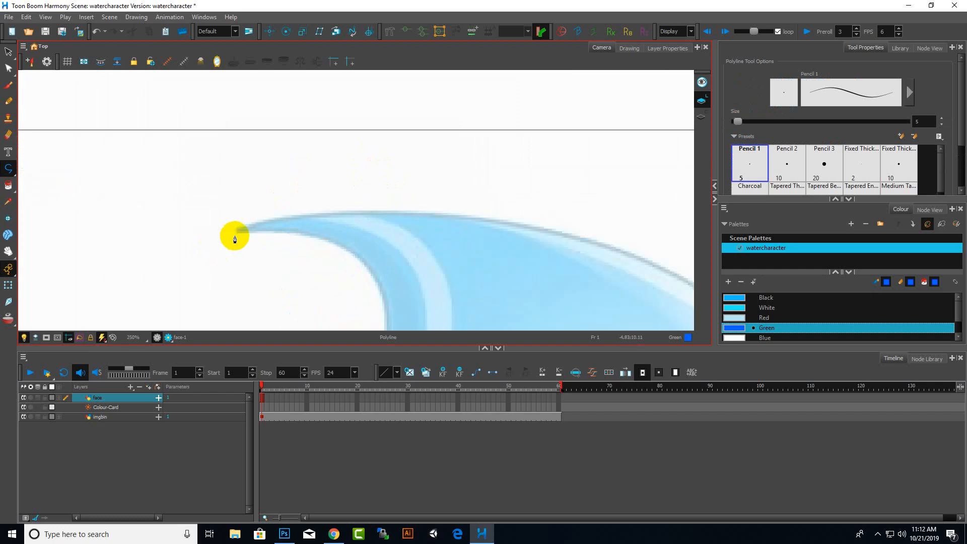
left_click(237, 231)
left_click_drag(424, 218, 524, 227)
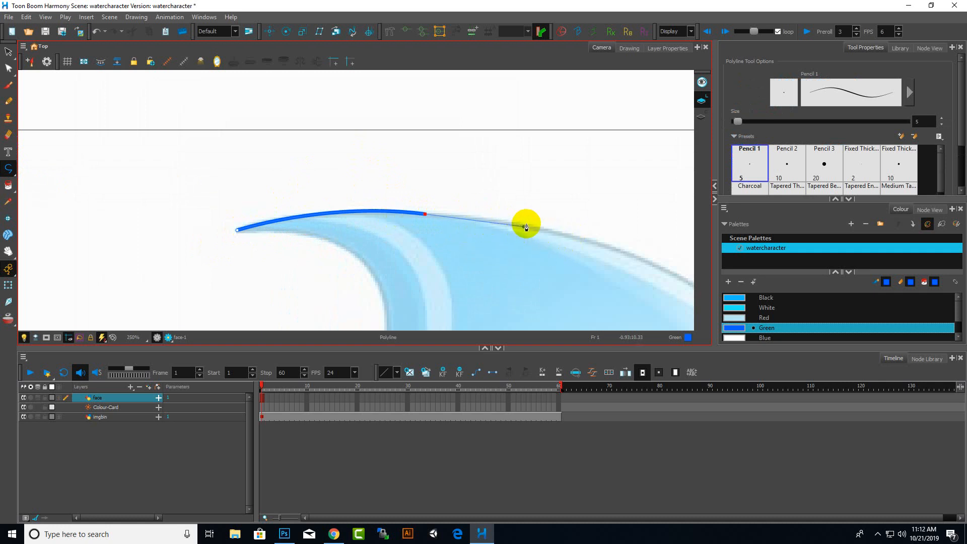
left_click_drag(559, 235, 591, 243)
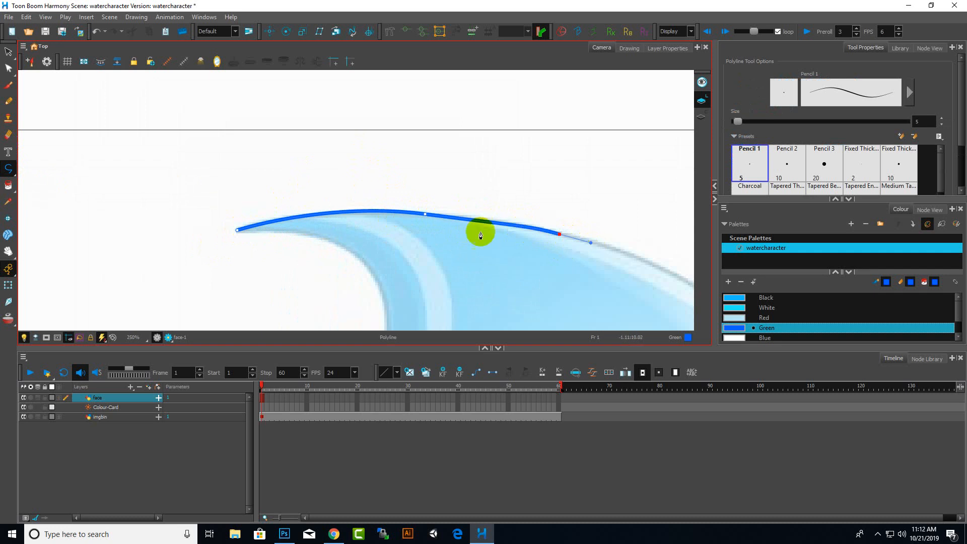
Continue the polyline with curved segments down the head's right side toward the cheek
scroll(421, 209, "down", 4)
scroll(468, 222, "up", 3)
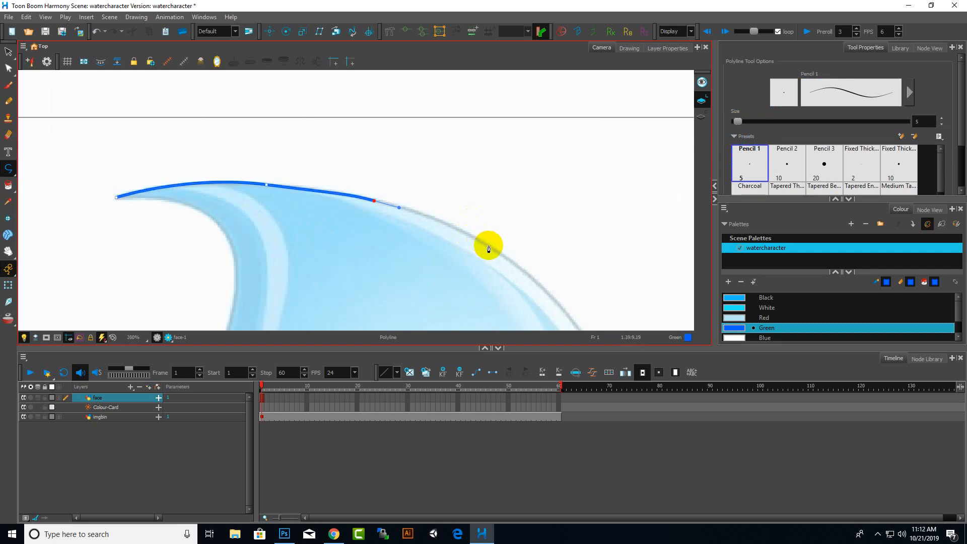
left_click_drag(488, 246, 524, 277)
scroll(540, 285, "down", 4)
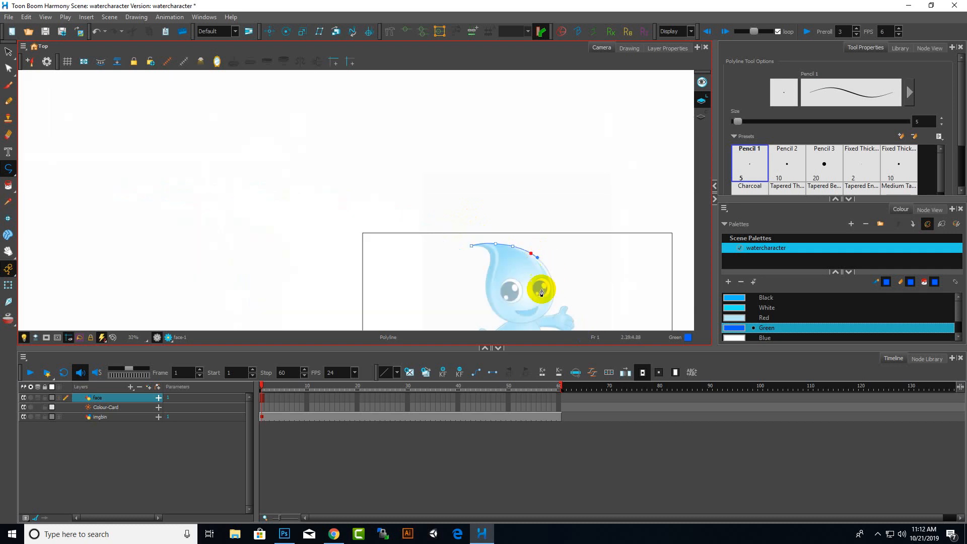
scroll(551, 250, "up", 3)
left_click_drag(518, 124, 529, 134)
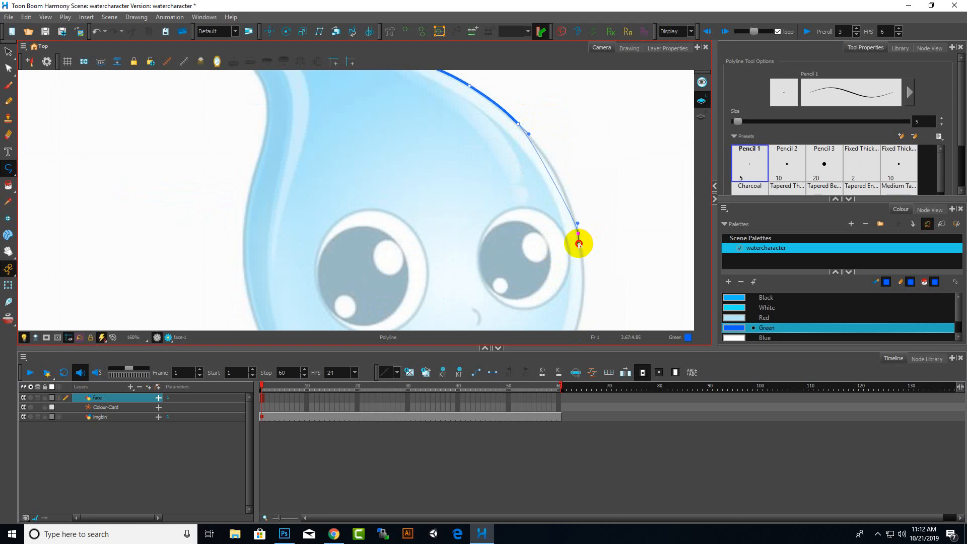
left_click_drag(579, 244, 590, 291)
Extend the polyline in curves around the chin toward the left
scroll(613, 237, "down", 6)
scroll(613, 263, "up", 7)
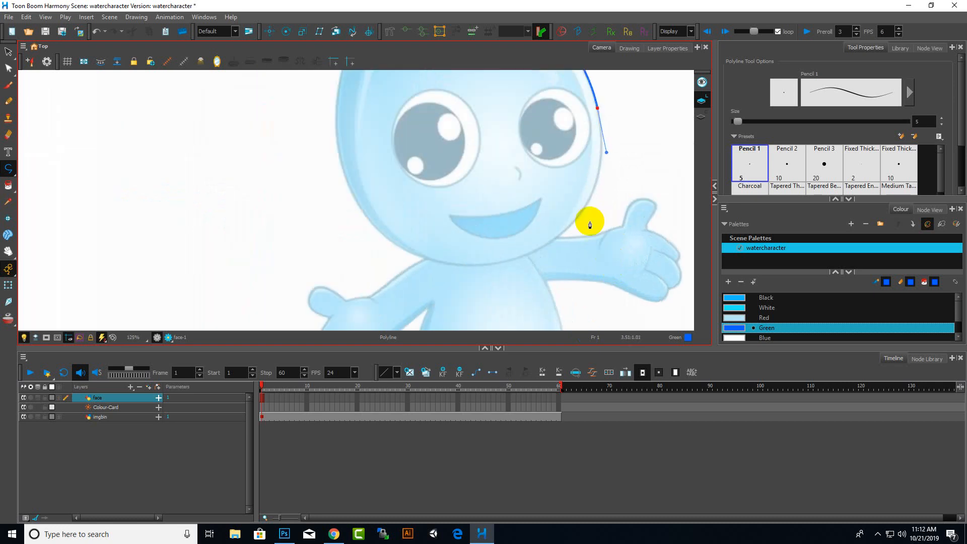
left_click_drag(574, 220, 550, 244)
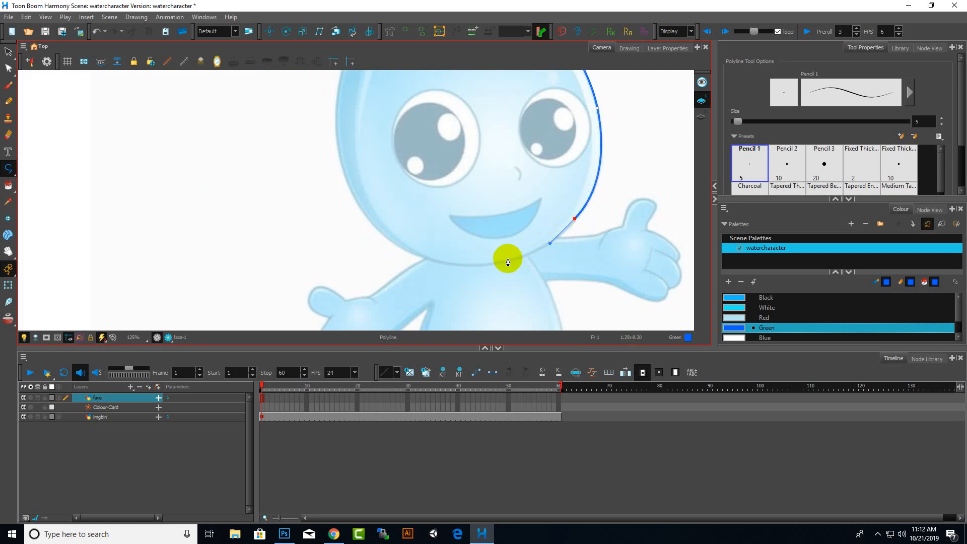
left_click_drag(505, 262, 476, 265)
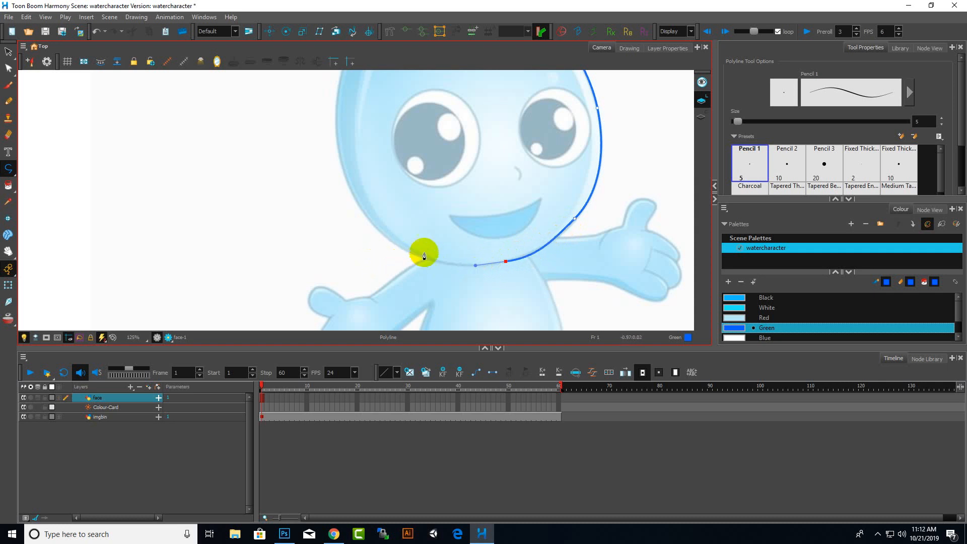
scroll(572, 233, "up", 4)
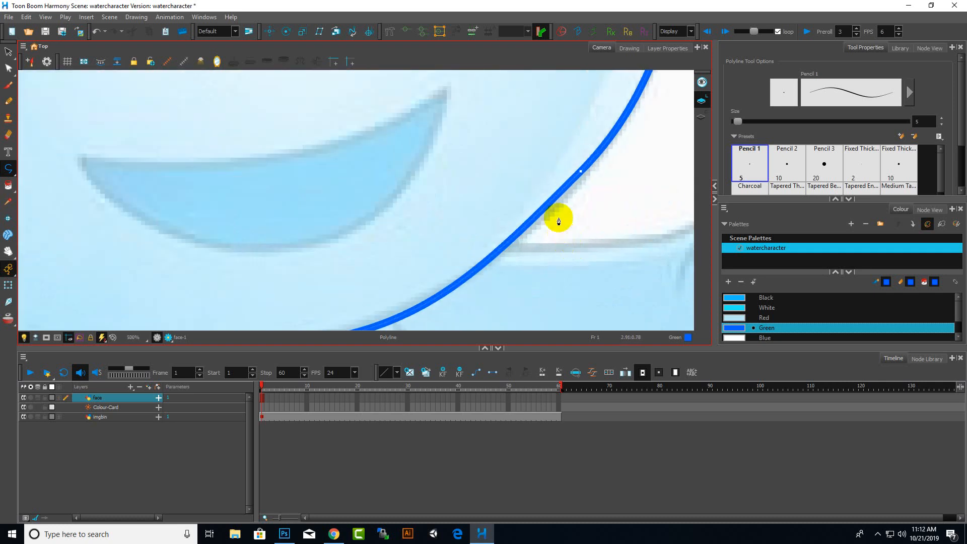
scroll(567, 190, "down", 4)
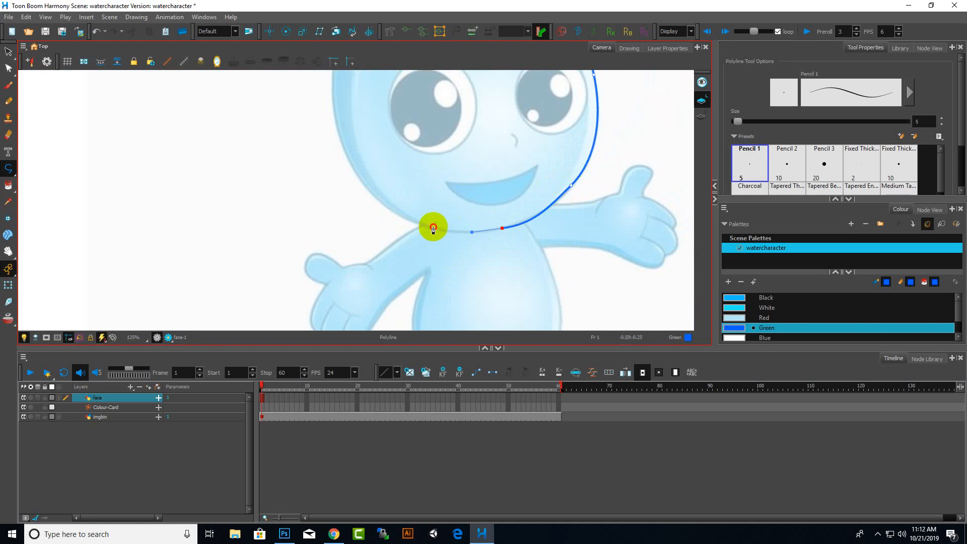
left_click_drag(433, 229, 418, 222)
Carry the polyline up the head's left side toward the top
left_click_drag(348, 156, 329, 109)
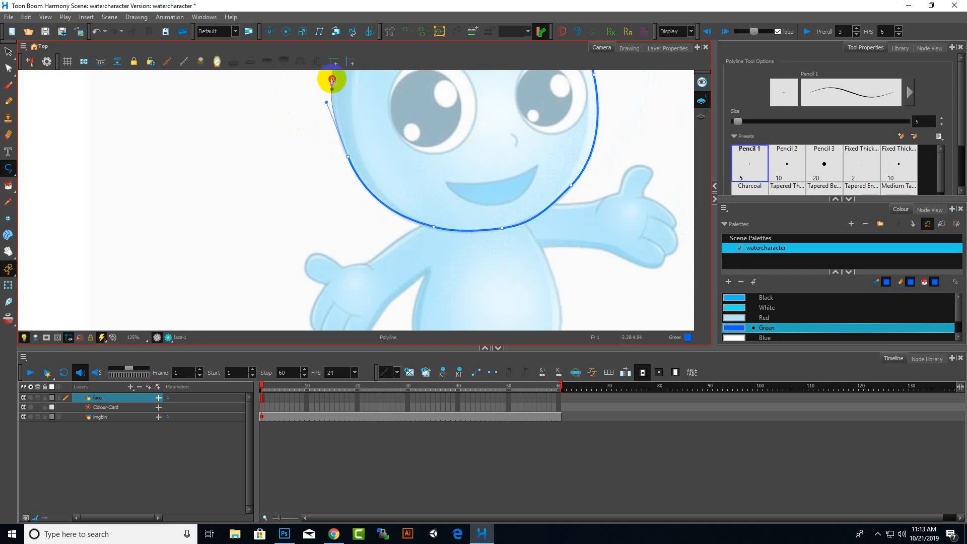
left_click_drag(332, 76, 333, 76)
scroll(309, 146, "down", 6)
scroll(306, 98, "up", 5)
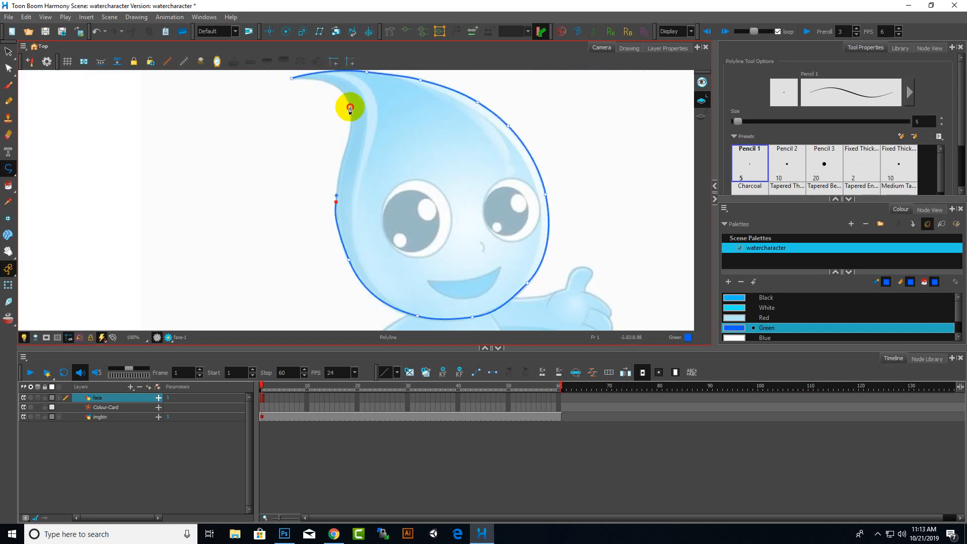
Add the final curved segments up to the drop's tip and close the outline on its starting point
mouse_move(350, 107)
left_mouse_down()
mouse_move(339, 90)
mouse_move(354, 99)
mouse_move(341, 99)
left_mouse_up()
key("ctrl")
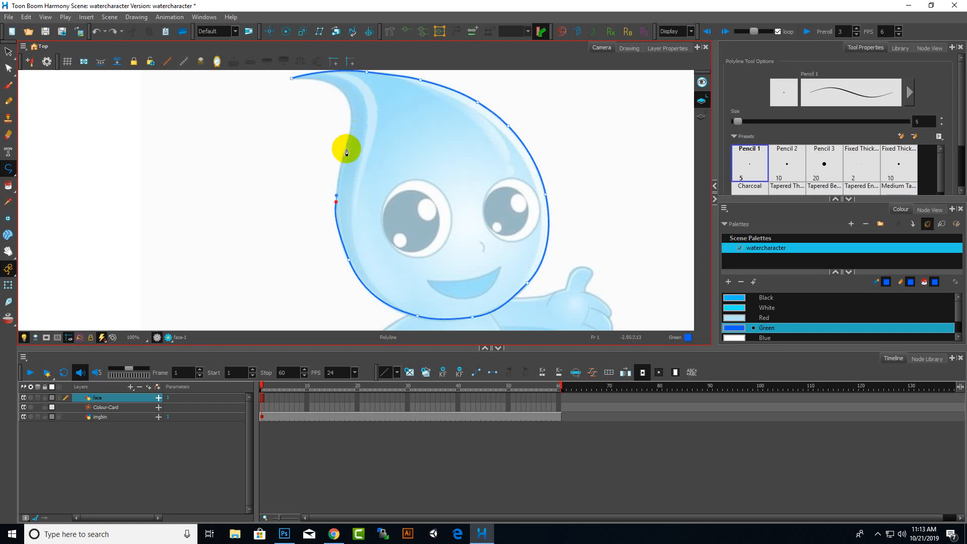
left_click(350, 143)
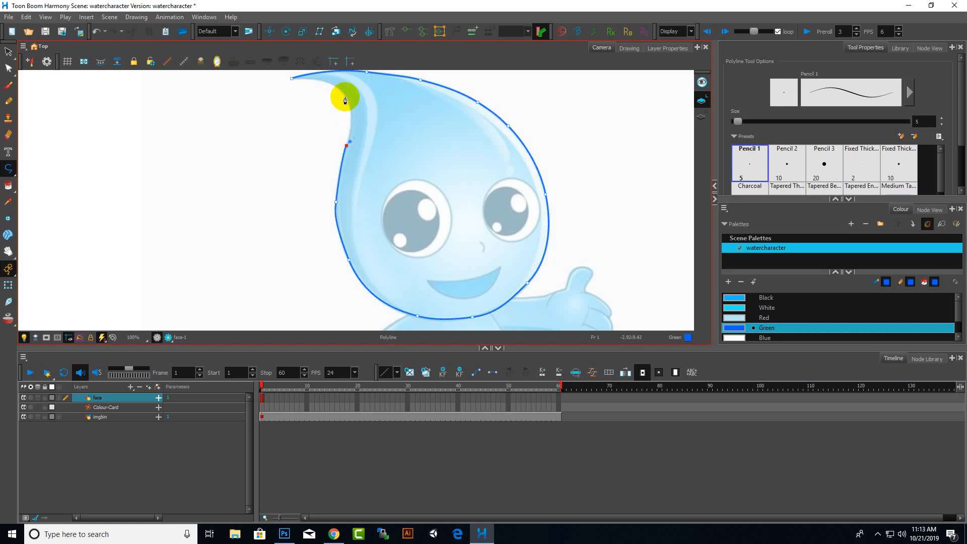
left_click_drag(345, 96, 334, 80)
scroll(310, 82, "up", 2)
scroll(312, 98, "down", 5)
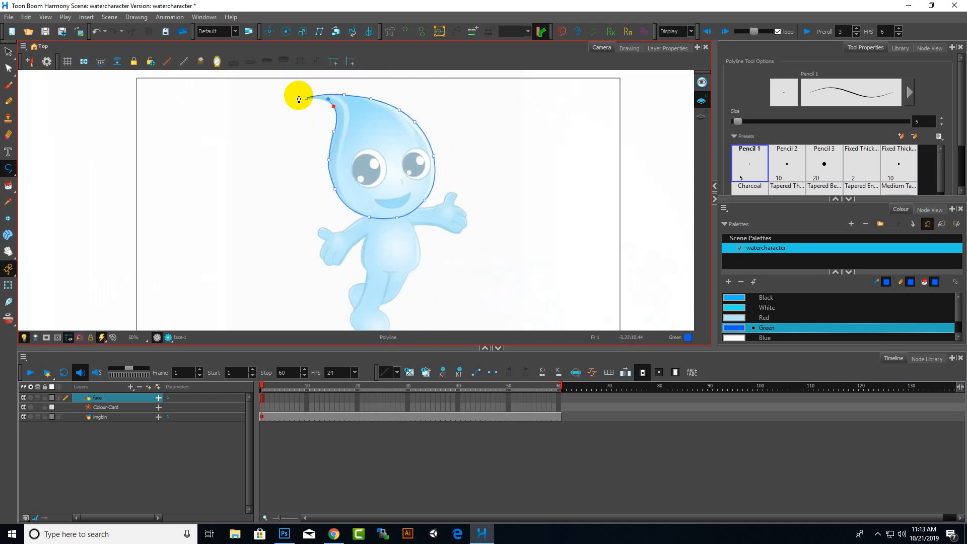
scroll(299, 96, "up", 4)
scroll(325, 102, "up", 2)
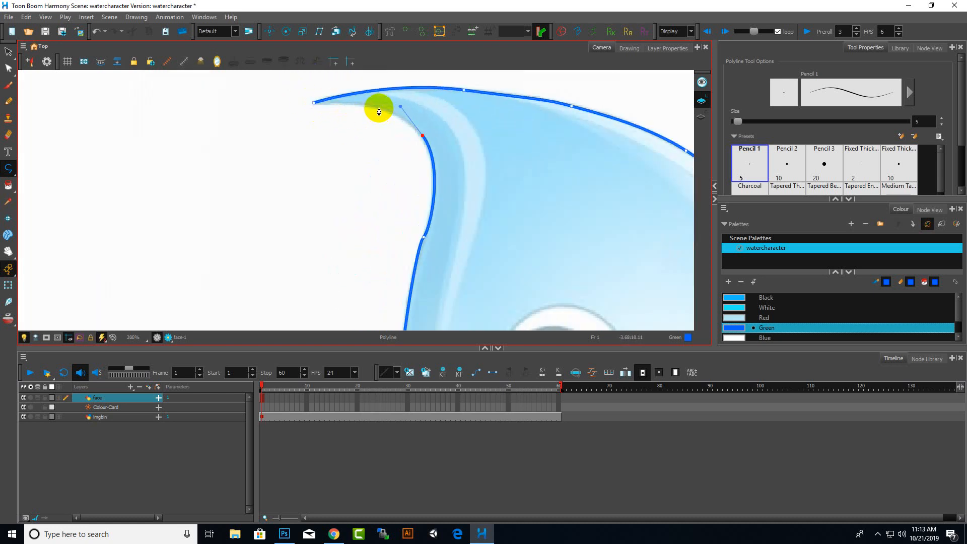
left_click_drag(372, 107, 372, 106)
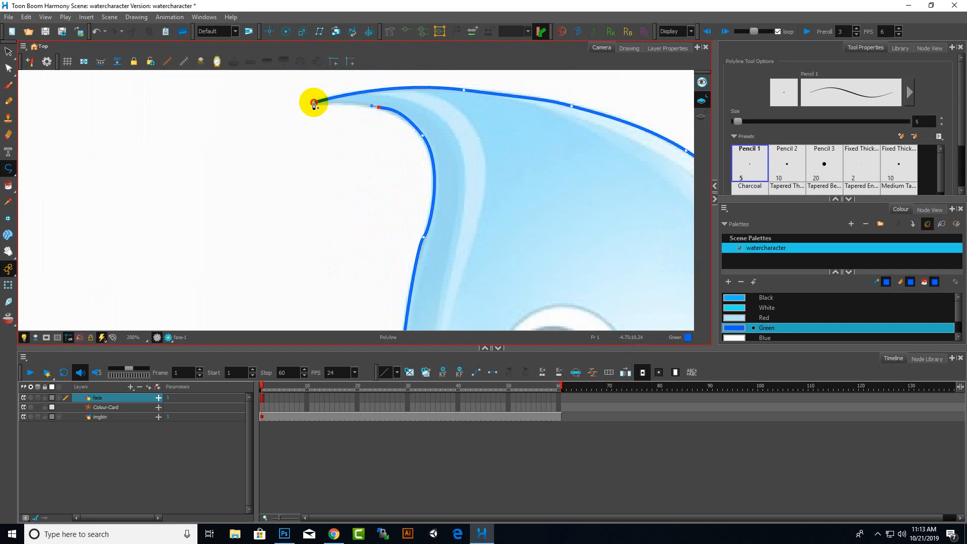
left_click(313, 104)
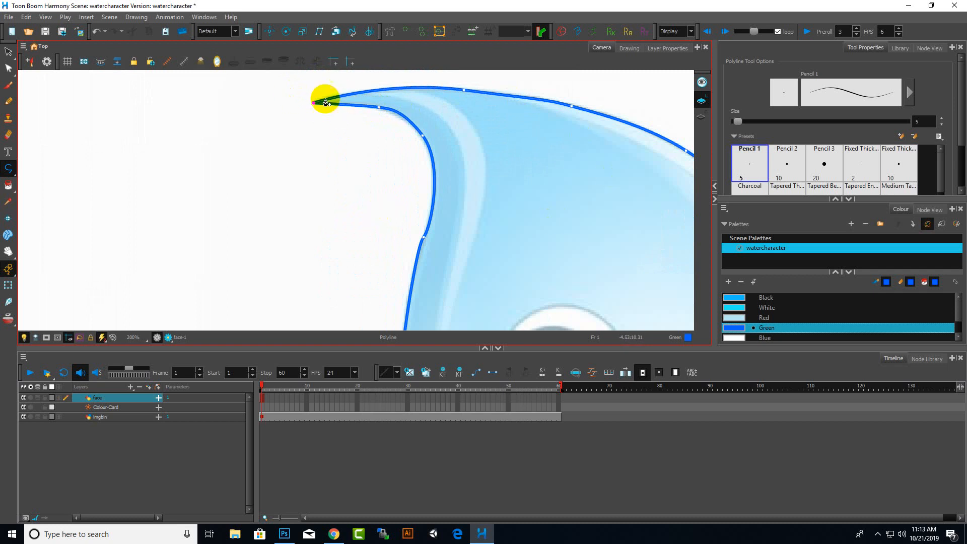
scroll(325, 102, "up", 6)
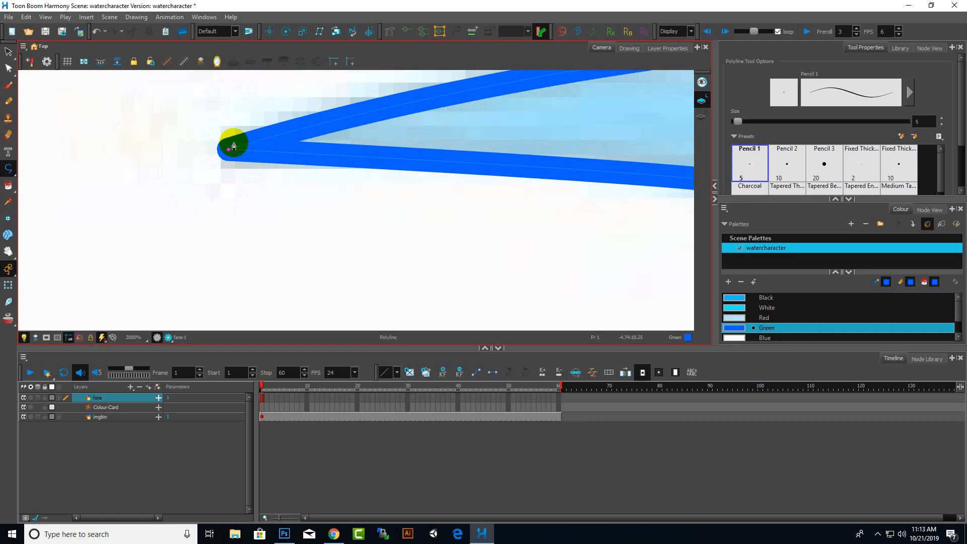
scroll(233, 146, "down", 10)
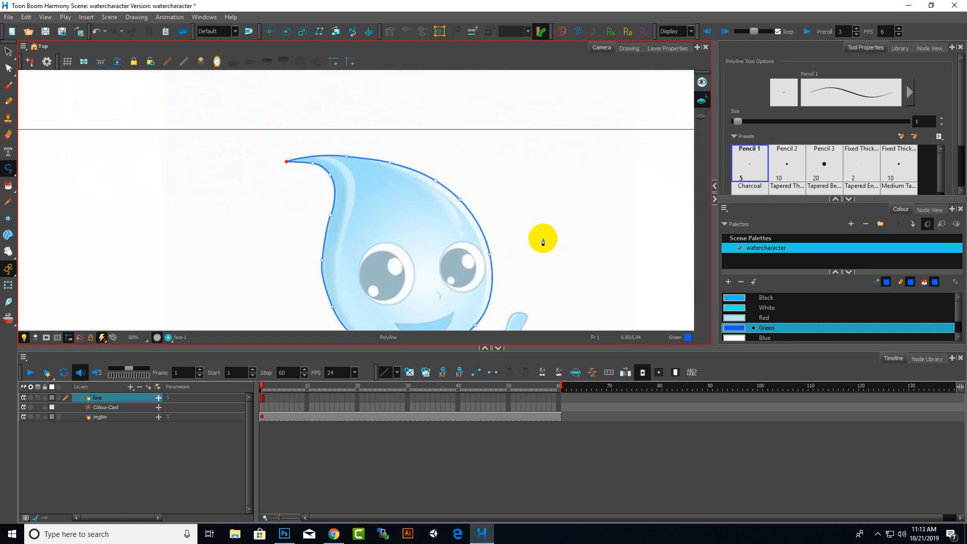
Test-fill the closed head outline with the Paint tool, then undo the fill
left_click(8, 184)
left_click(384, 239)
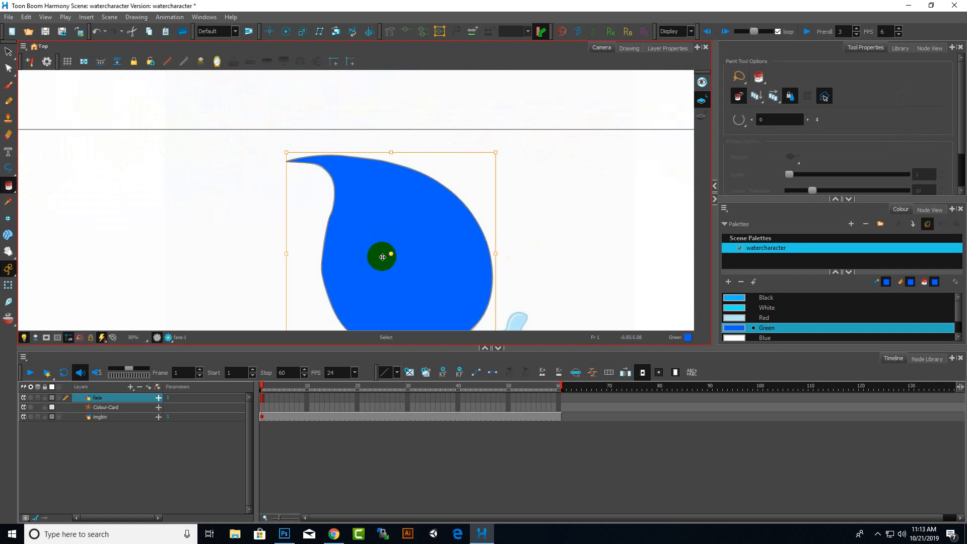
key("ctrl+z")
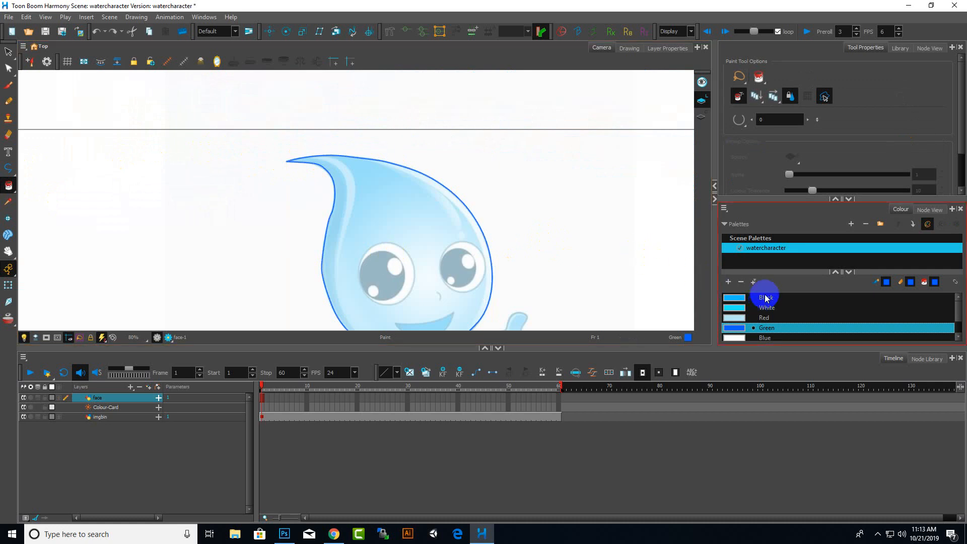
With the Contour Editor, select the outline and smooth the top of the head by adjusting a point and its tangent handle
left_click(10, 68)
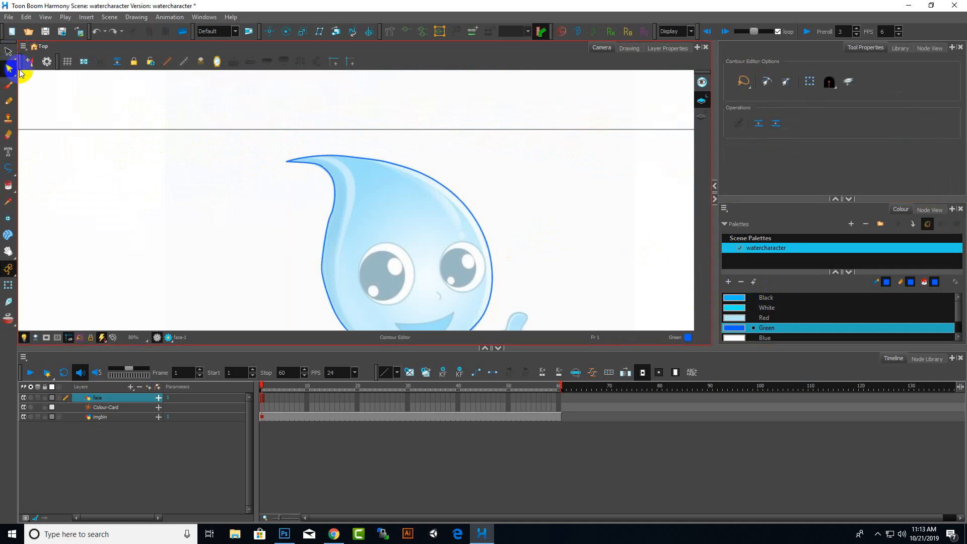
scroll(360, 160, "up", 2)
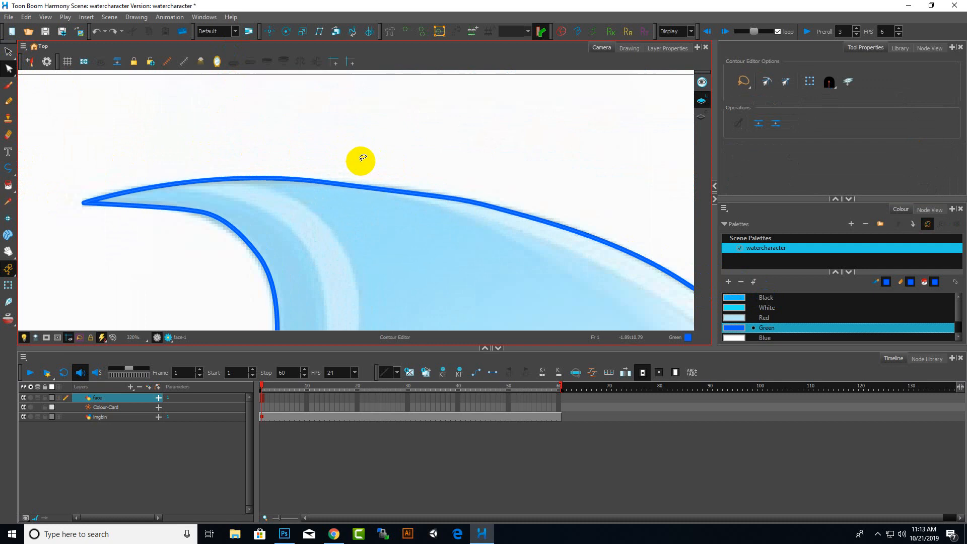
scroll(322, 186, "up", 2)
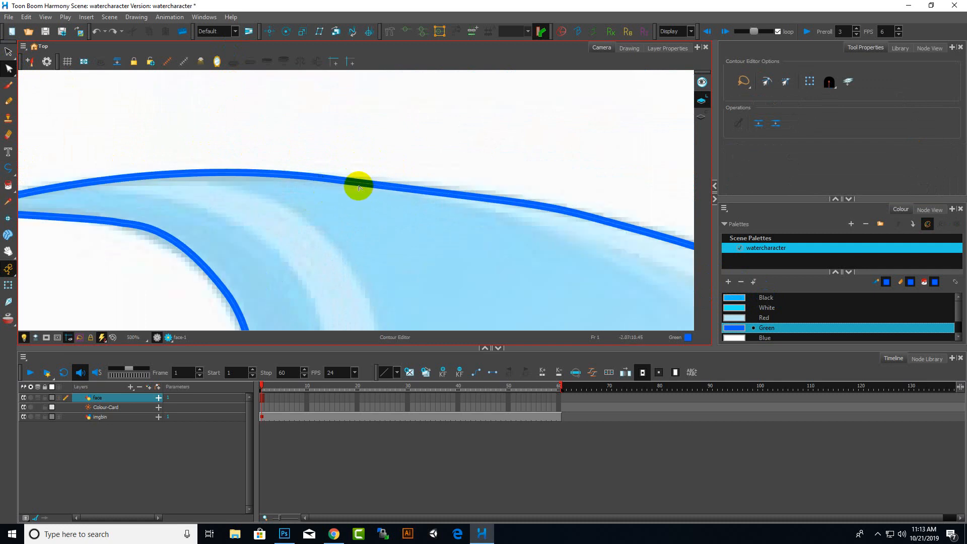
left_click(361, 175)
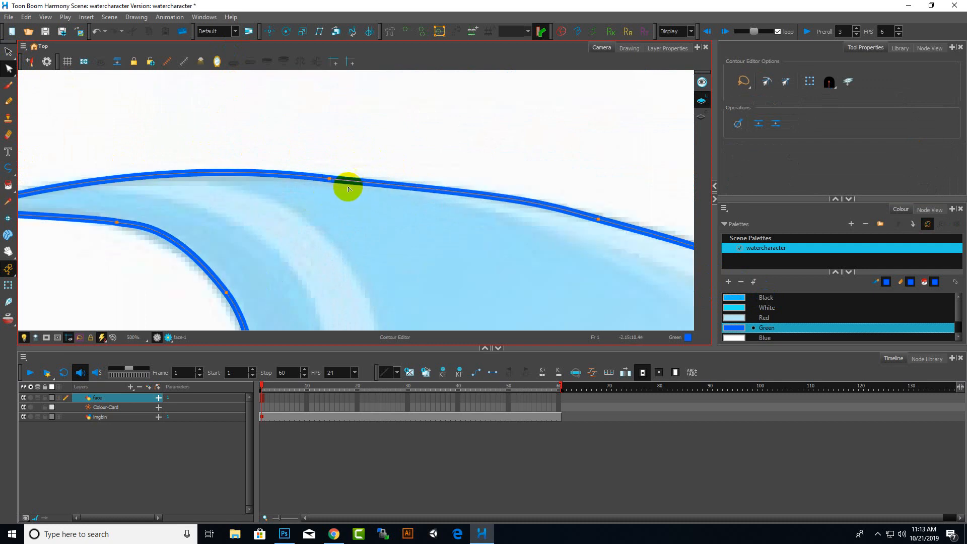
left_click_drag(317, 180, 316, 175)
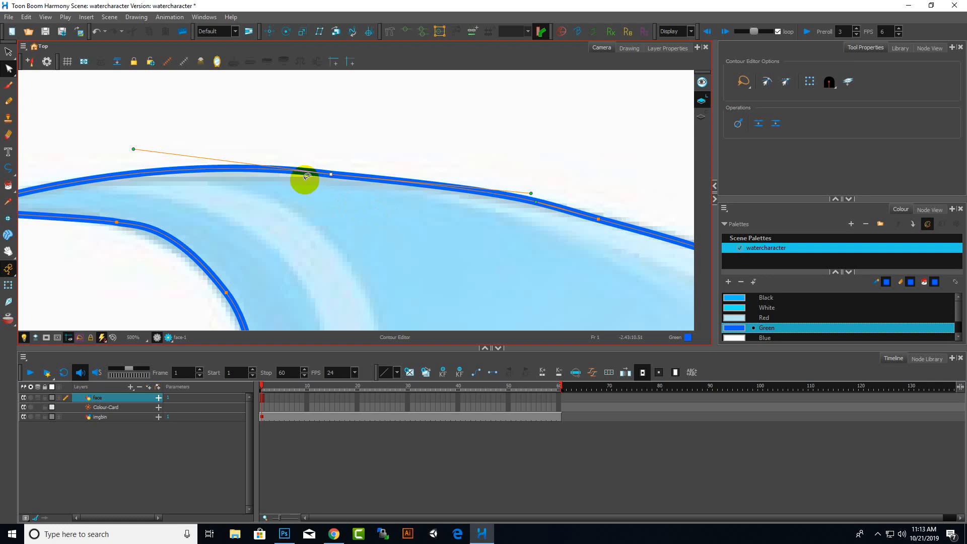
left_click_drag(532, 194, 537, 187)
Nudge the outline's points along the right cheek to fit the drawing
scroll(308, 191, "down", 5)
scroll(425, 220, "up", 3)
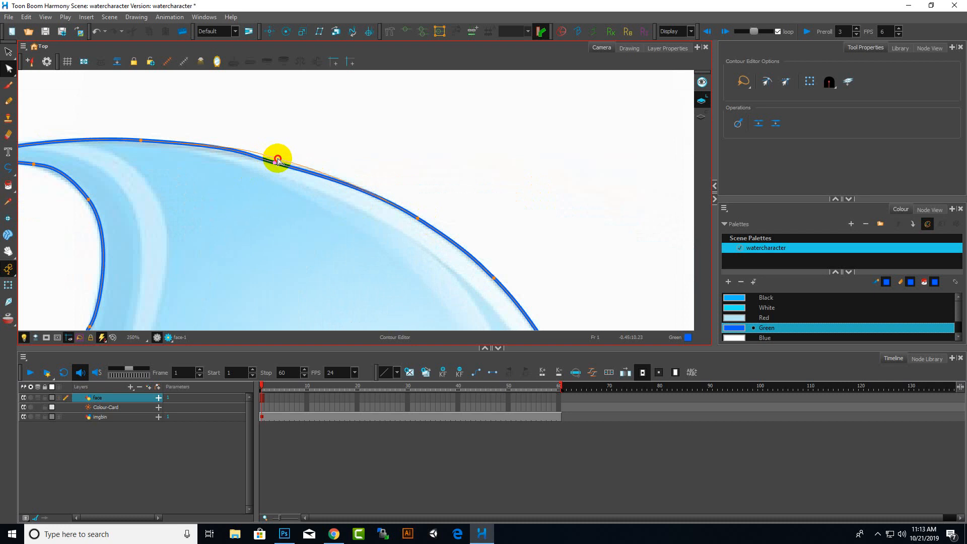
scroll(374, 210, "down", 5)
scroll(388, 201, "up", 3)
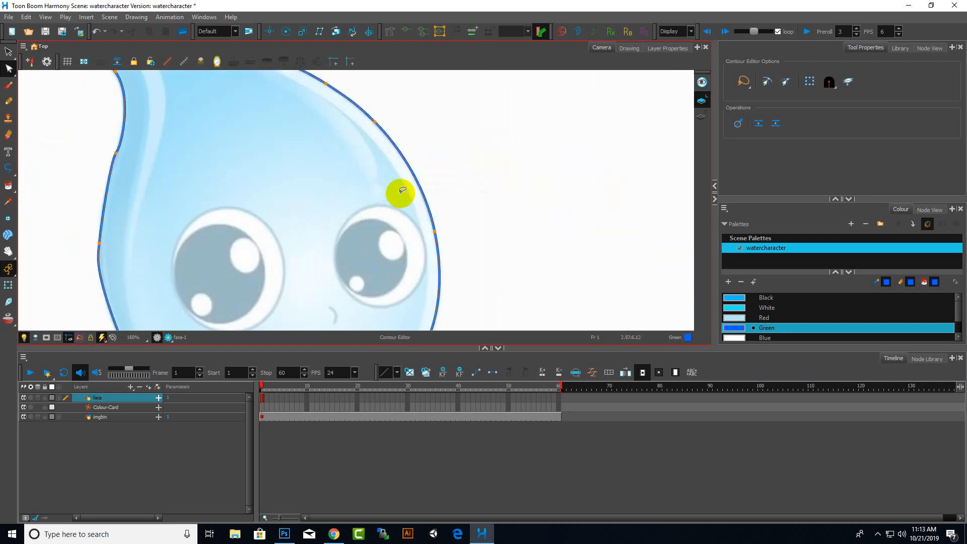
scroll(408, 221, "down", 3)
scroll(403, 254, "up", 4)
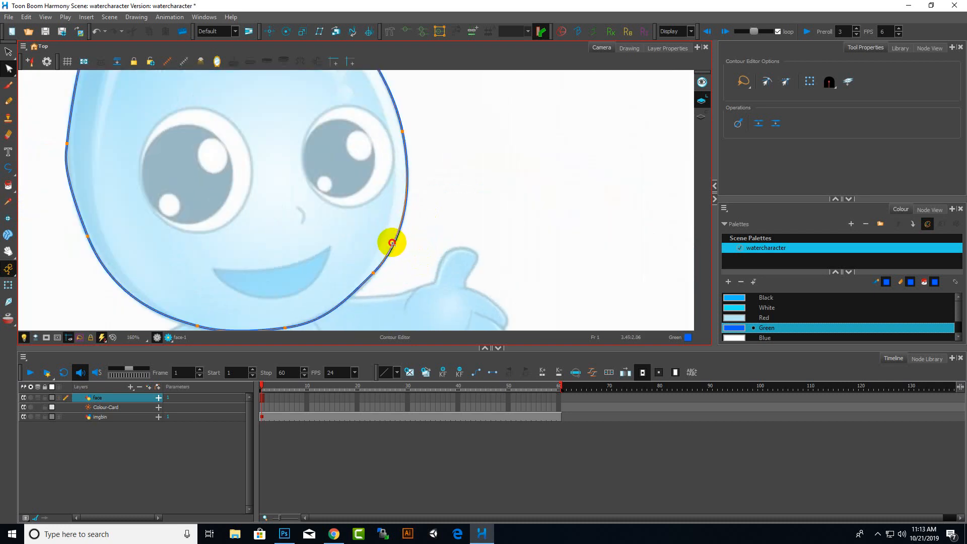
left_click_drag(392, 243, 392, 244)
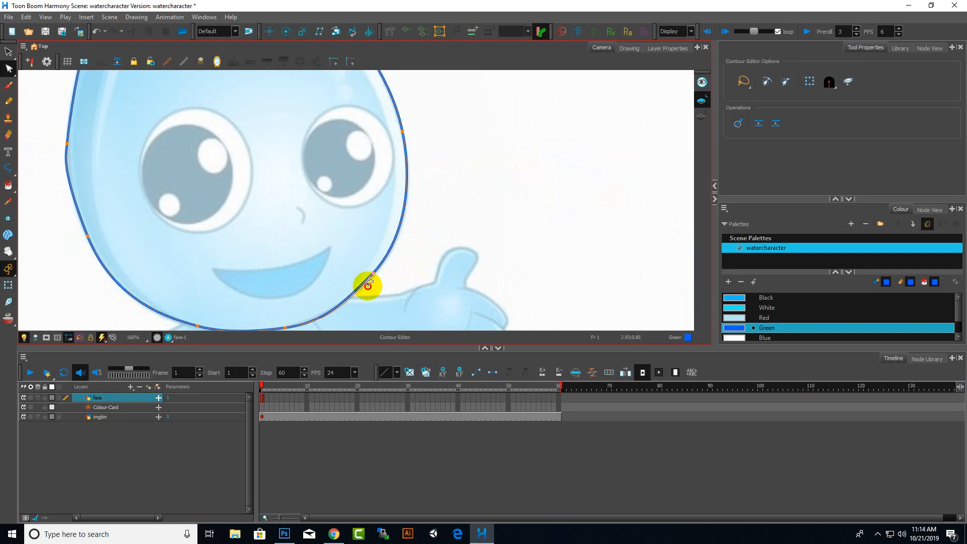
left_click_drag(377, 280, 377, 279)
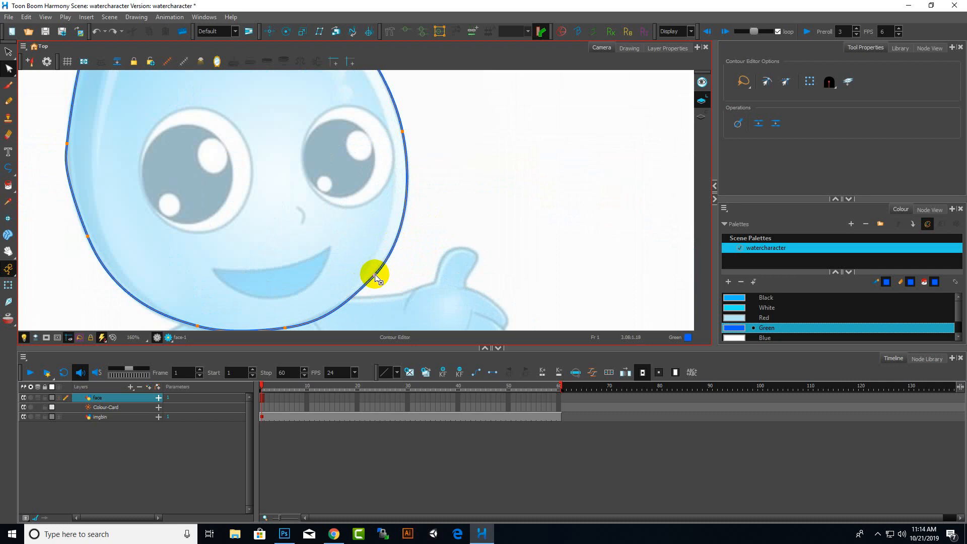
Adjust the tangent handle of a point on the chin curve to smooth it
scroll(480, 216, "down", 4)
scroll(464, 237, "up", 5)
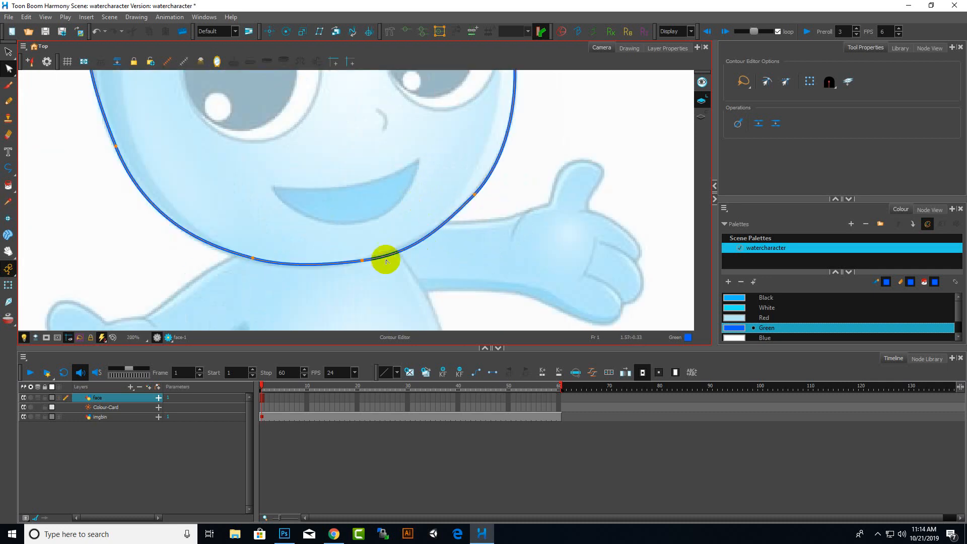
left_click(362, 260)
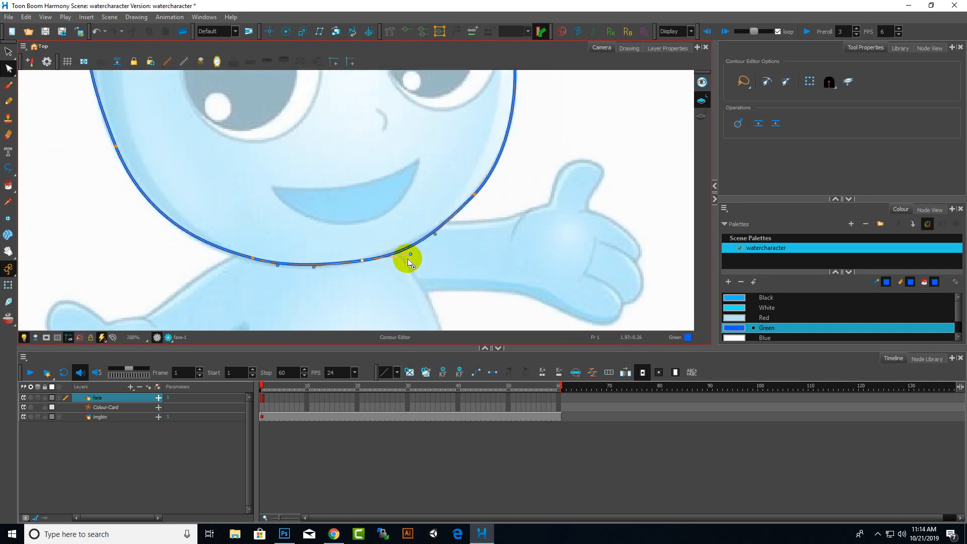
left_click_drag(411, 255, 436, 236)
scroll(490, 221, "down", 1)
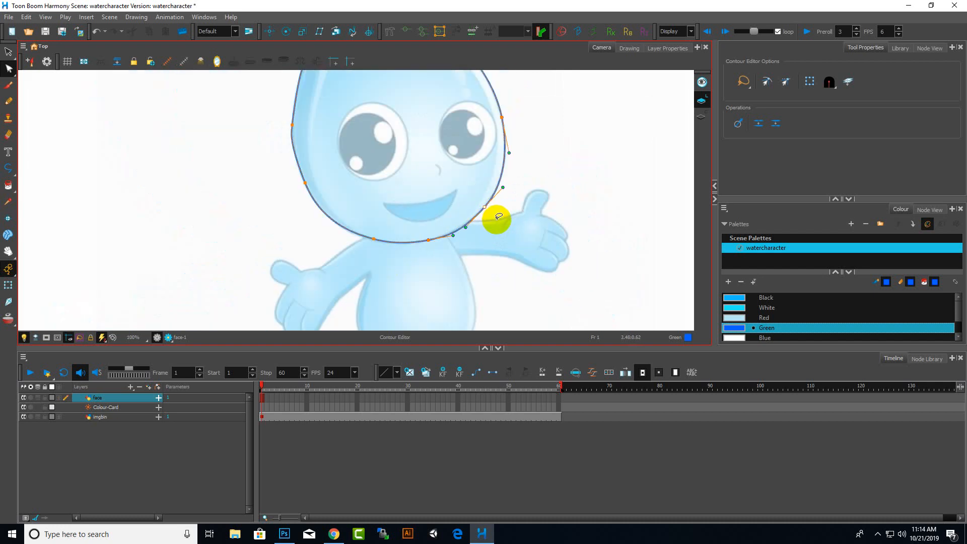
scroll(345, 232, "up", 1)
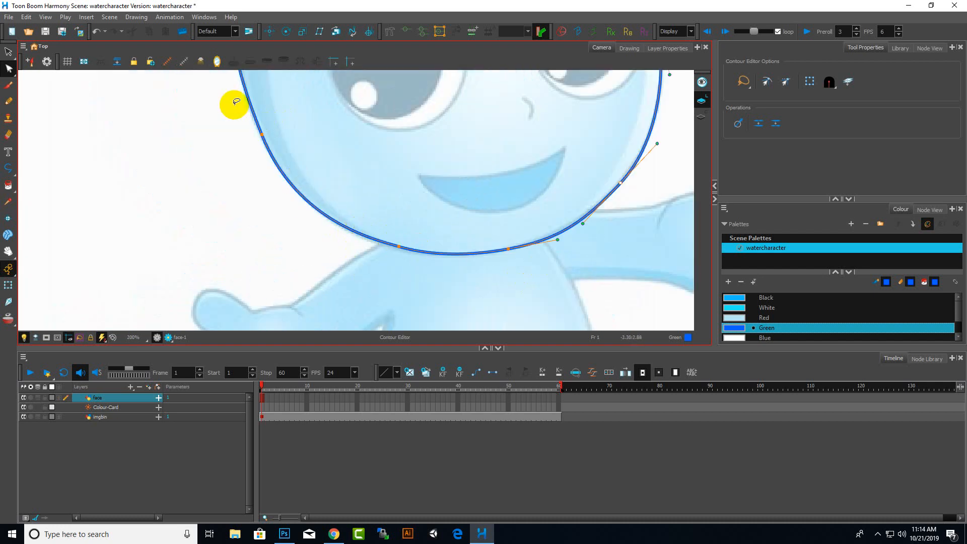
scroll(234, 105, "up", 1)
scroll(362, 207, "down", 3)
scroll(312, 136, "up", 3)
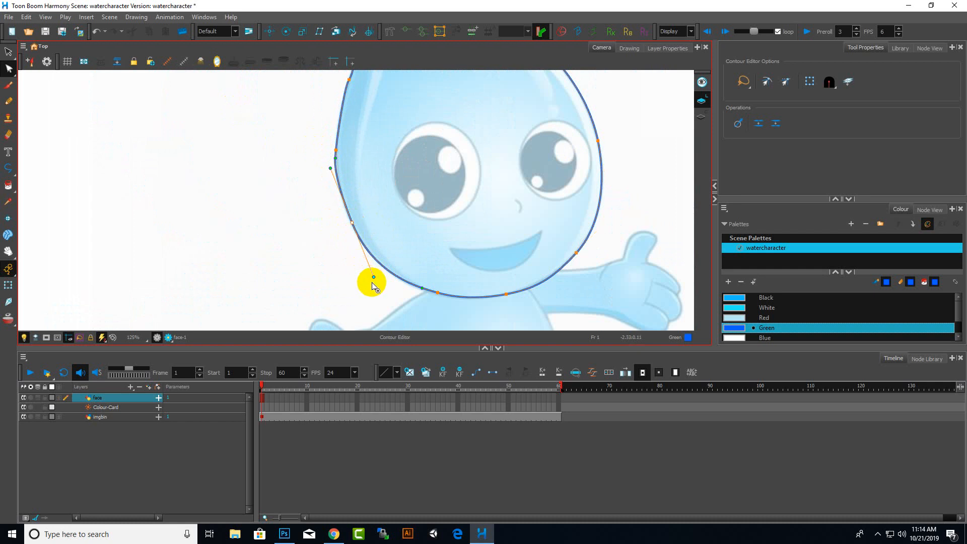
Adjust the tangent handles of the points along the head outline's left side to follow the drawing
left_click_drag(374, 279, 379, 276)
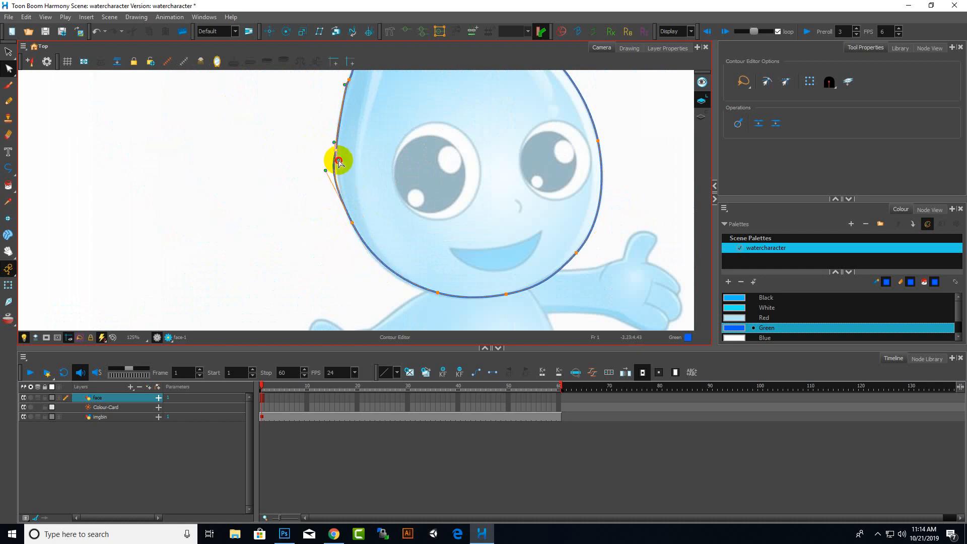
scroll(341, 160, "up", 5)
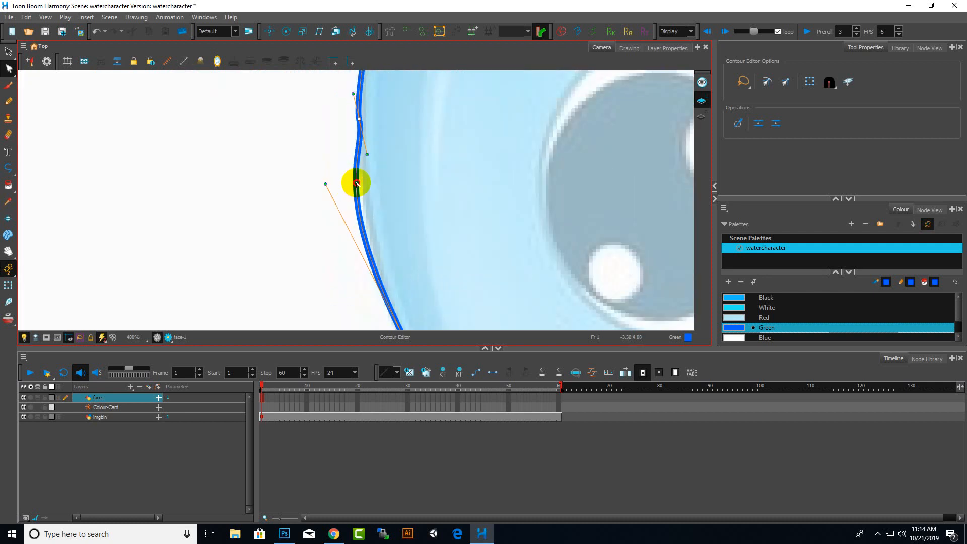
left_click_drag(356, 183, 364, 181)
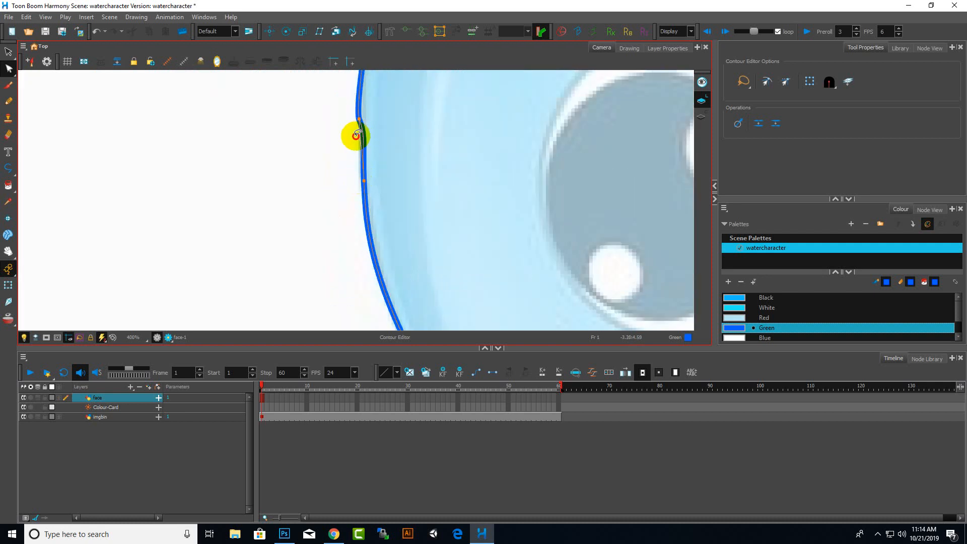
left_click_drag(355, 136, 355, 136)
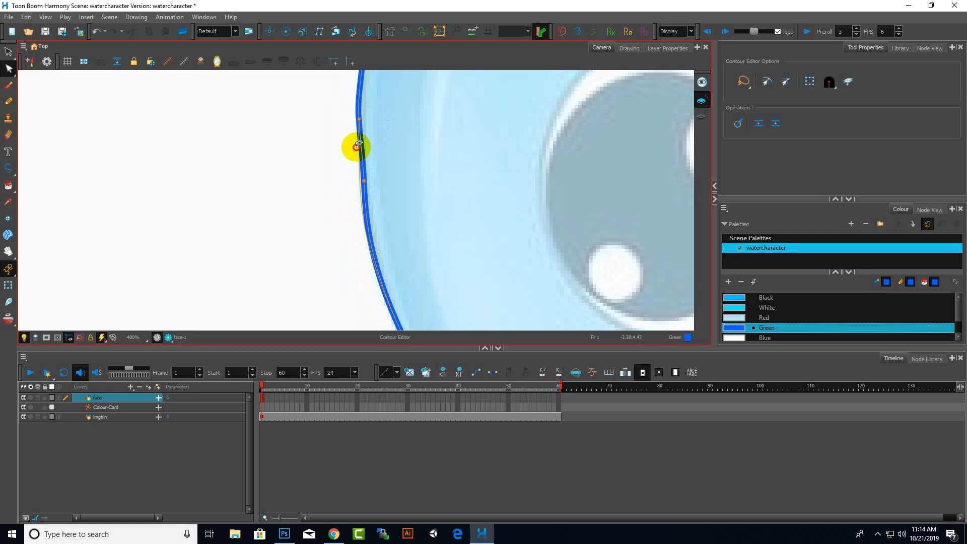
Move a point on the upper left curve of the head outline to fit the drawing near the tip
scroll(373, 180, "down", 6)
scroll(389, 229, "up", 2)
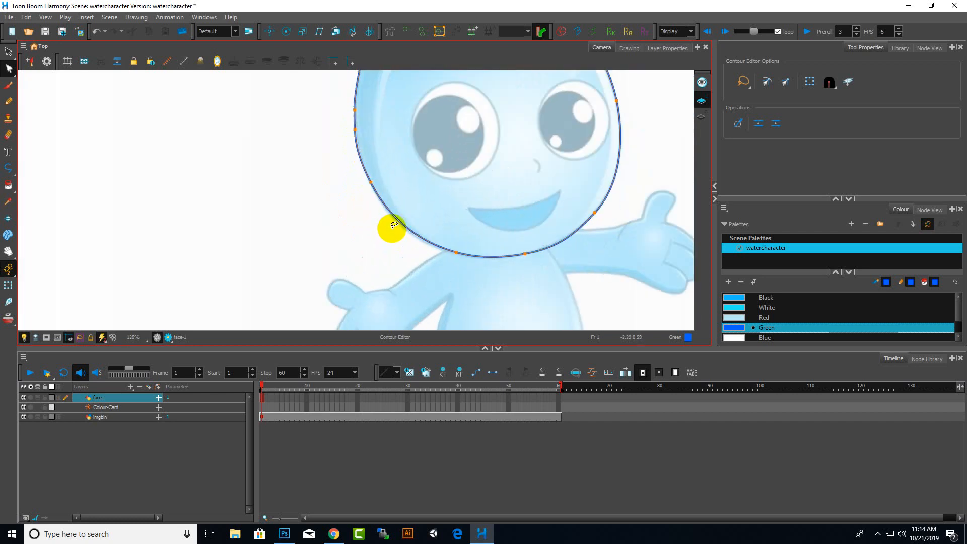
scroll(373, 181, "down", 3)
scroll(362, 134, "up", 4)
scroll(400, 110, "up", 2)
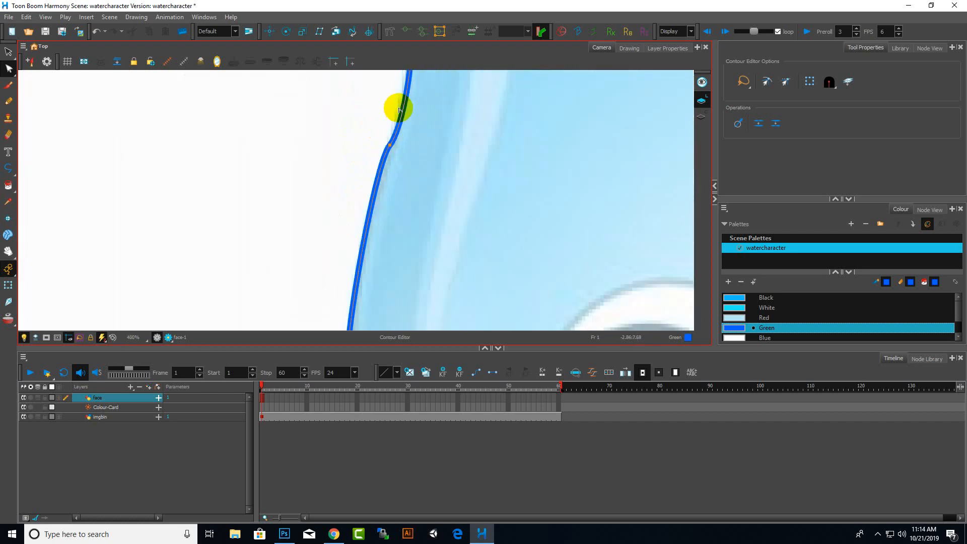
left_click_drag(393, 121, 387, 164)
scroll(416, 153, "down", 7)
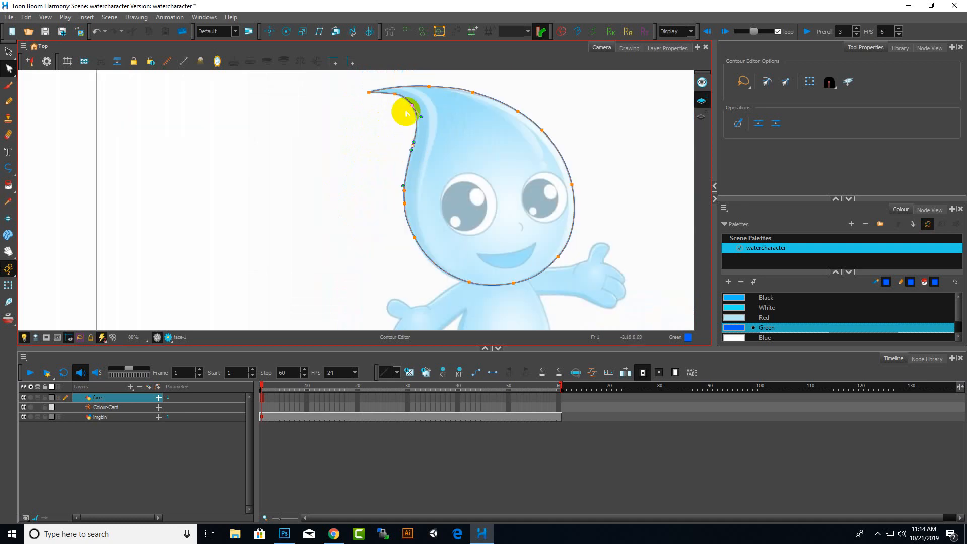
Fill the closed head outline with the Paint tool using the Black palette colour
scroll(409, 80, "up", 5)
scroll(398, 135, "up", 1)
scroll(397, 135, "up", 1)
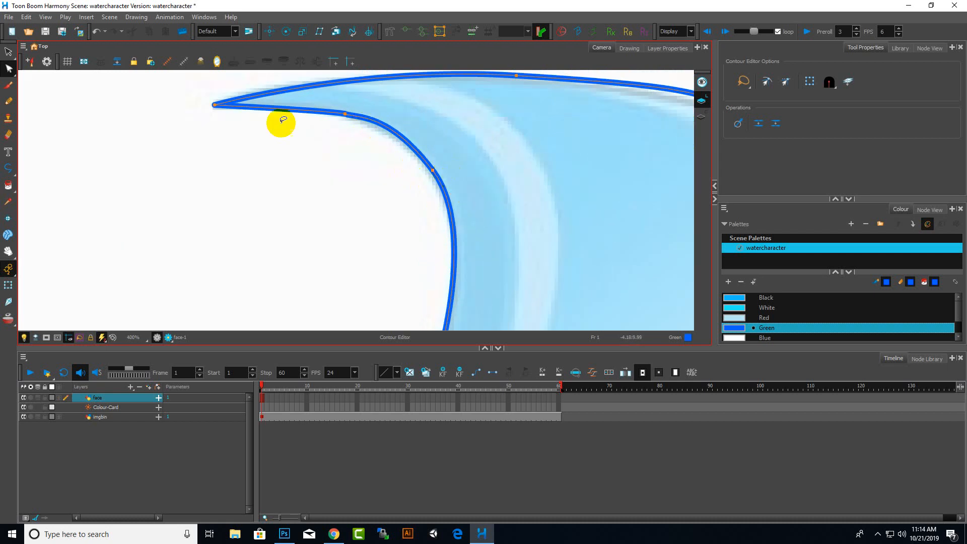
scroll(356, 169, "down", 5)
scroll(356, 169, "down", 7)
scroll(371, 220, "up", 4)
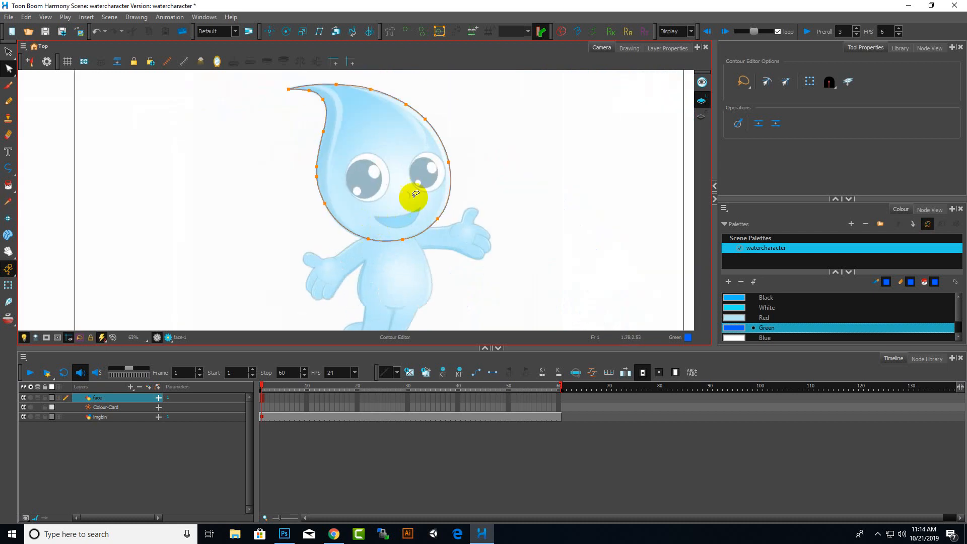
left_click(768, 298)
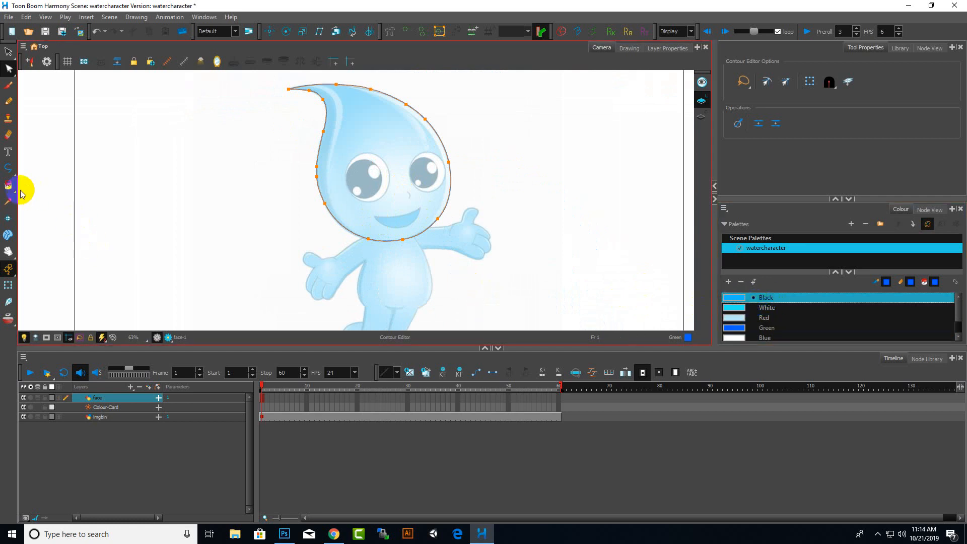
left_click(3, 189)
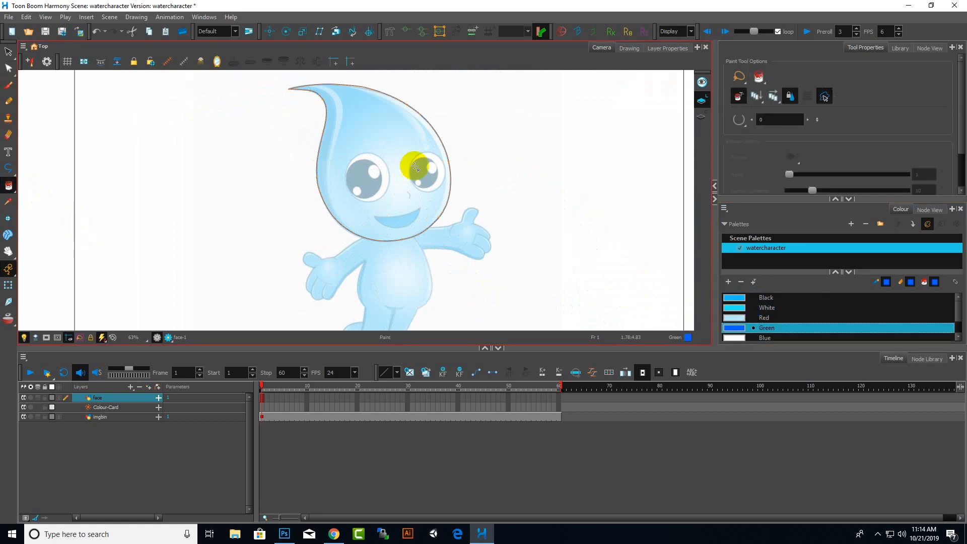
left_click(396, 126)
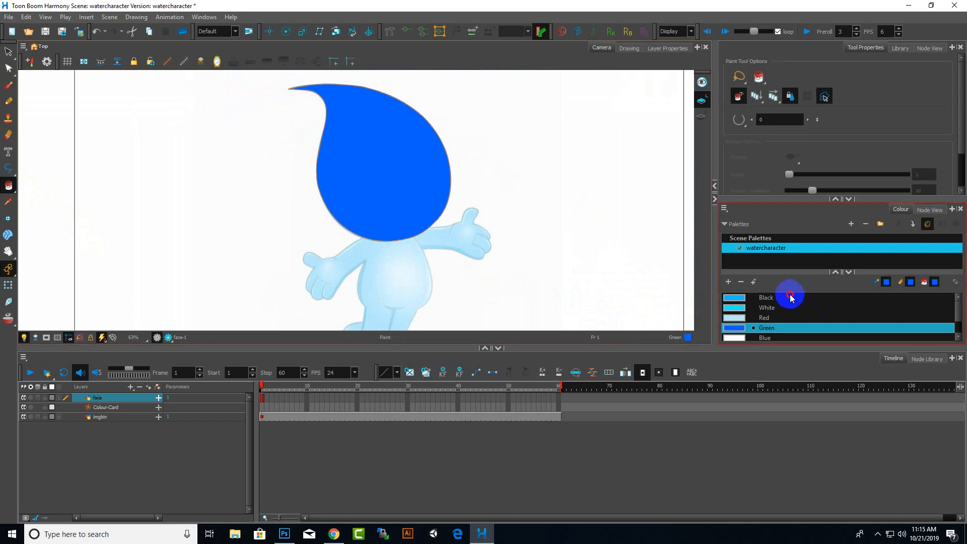
left_click(789, 298)
left_click(404, 147)
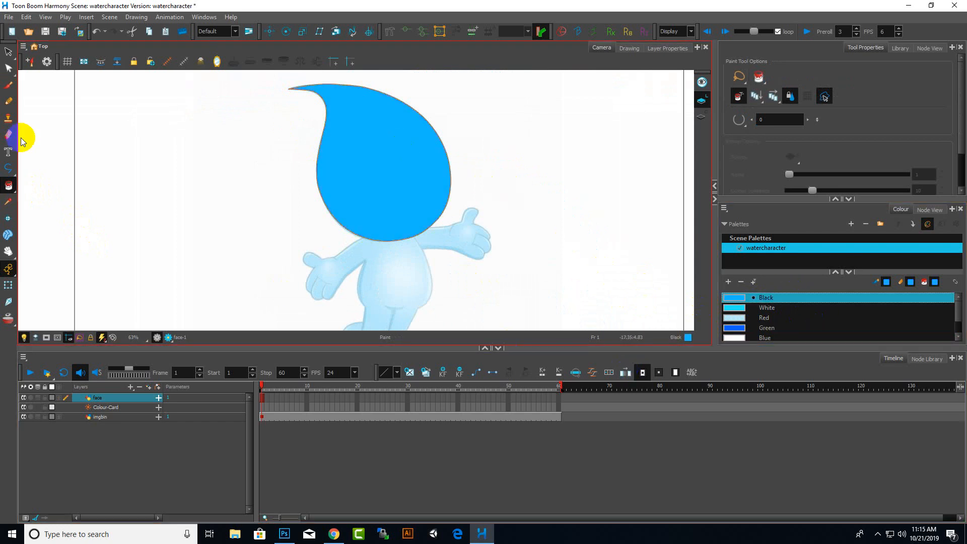
Move the filled head shape off to the left of the character with the Select tool
left_click(9, 52)
left_click_drag(423, 166, 213, 170)
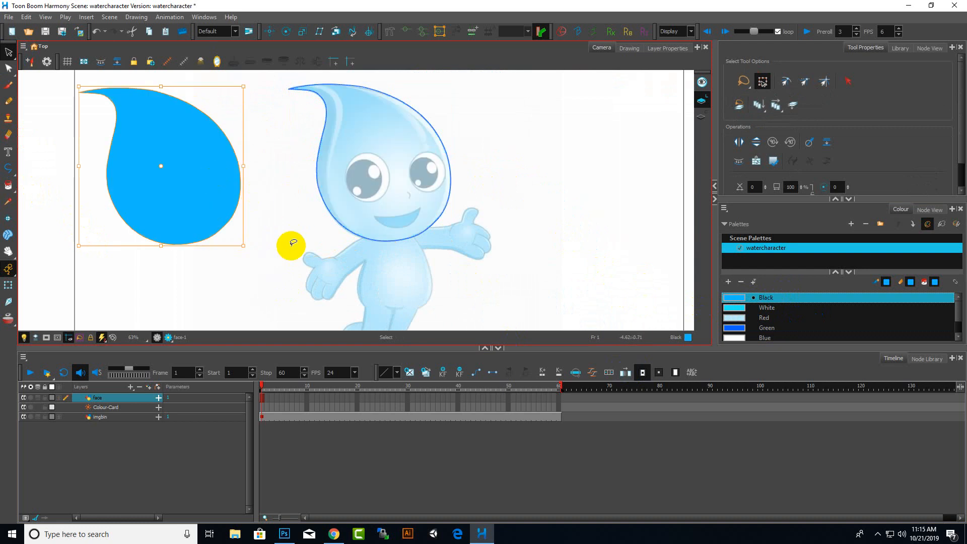
scroll(447, 223, "down", 6)
scroll(388, 225, "up", 4)
left_click_drag(377, 223, 316, 219)
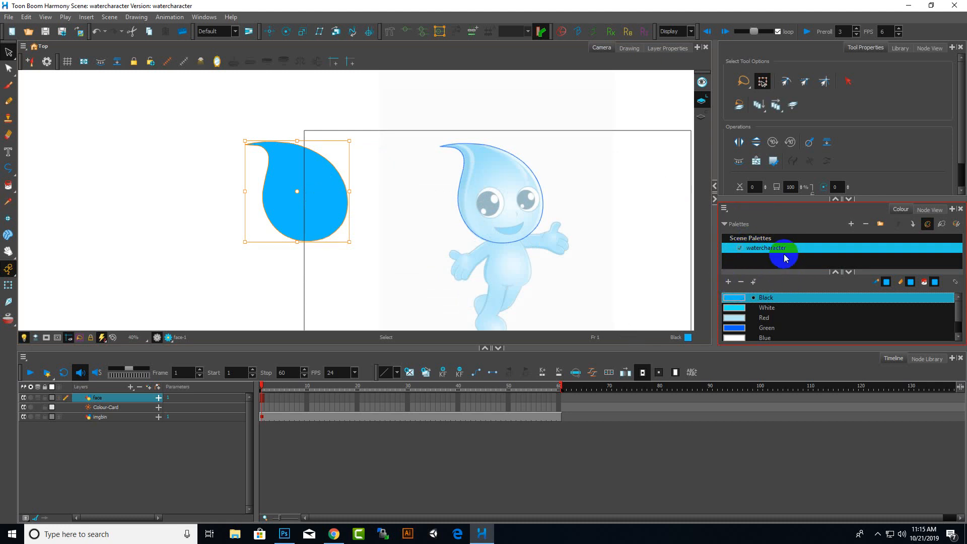
scroll(448, 210, "up", 3)
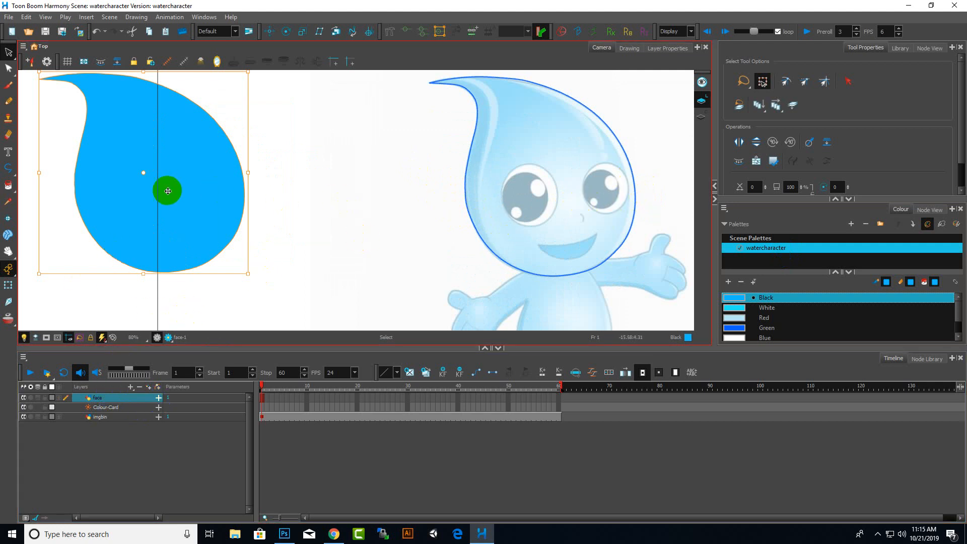
left_click(384, 183)
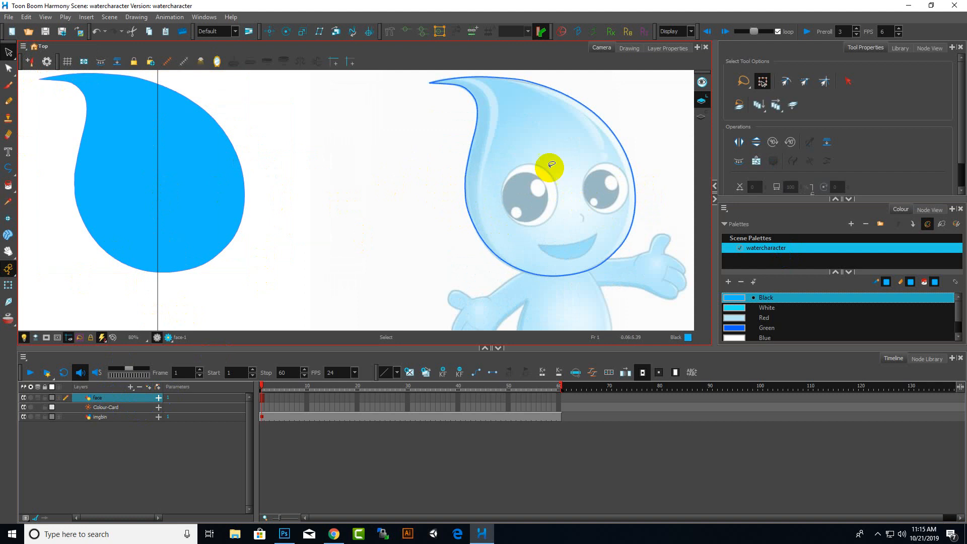
Select and inspect the outline strokes left on the character and the moved fill shape
mouse_move(541, 148)
left_mouse_down()
mouse_move(406, 144)
mouse_move(460, 123)
mouse_move(460, 169)
left_mouse_up()
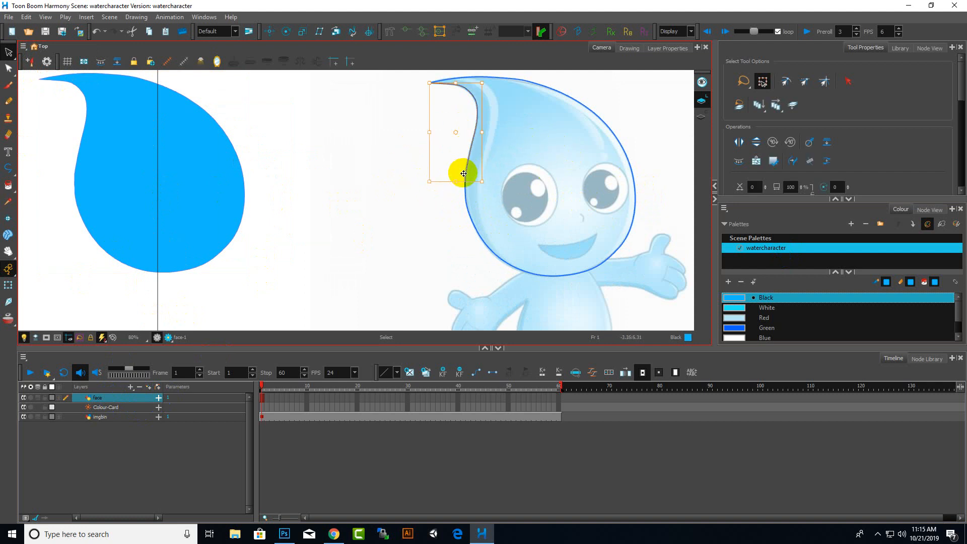
left_click(411, 241)
scroll(527, 246, "down", 3)
scroll(398, 214, "up", 4)
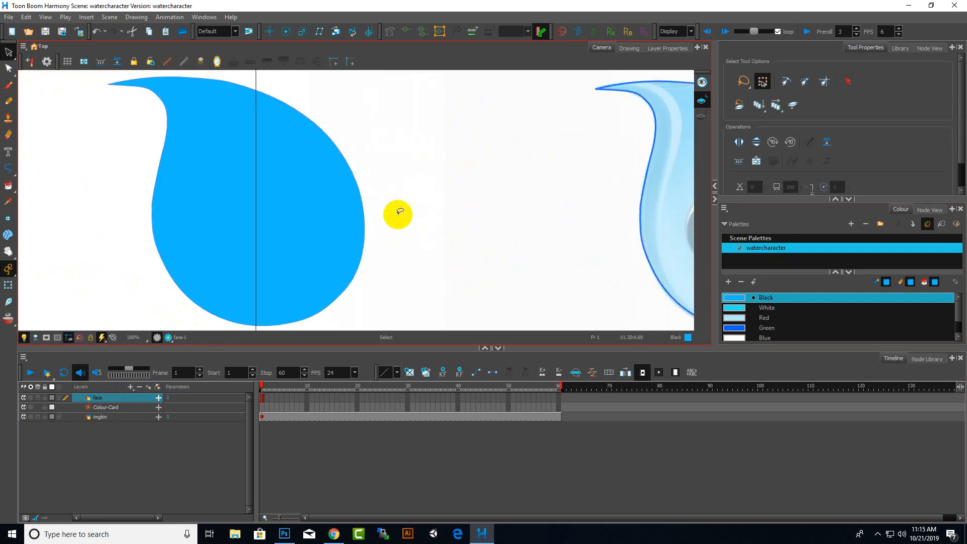
left_click(339, 162)
scroll(332, 201, "up", 5)
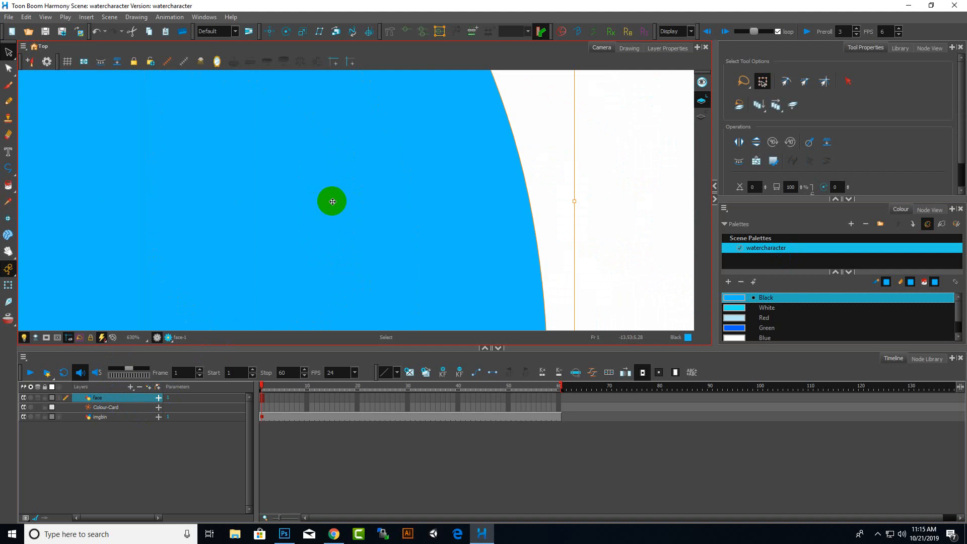
scroll(333, 202, "down", 5)
left_click(505, 199)
scroll(404, 227, "down", 6)
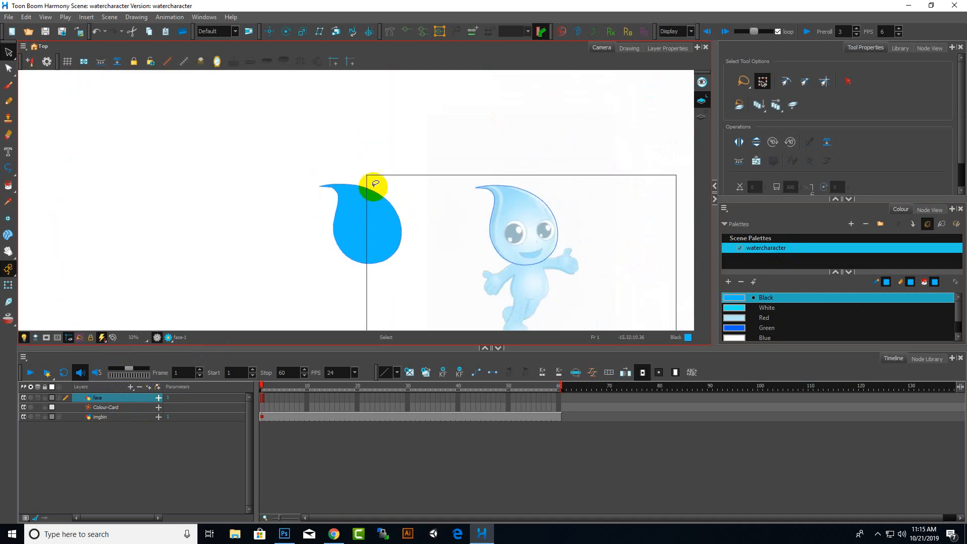
mouse_move(528, 152)
left_mouse_down()
mouse_move(557, 133)
mouse_move(529, 153)
left_mouse_up()
mouse_move(393, 83)
left_mouse_down()
mouse_move(334, 287)
mouse_move(332, 144)
left_mouse_up()
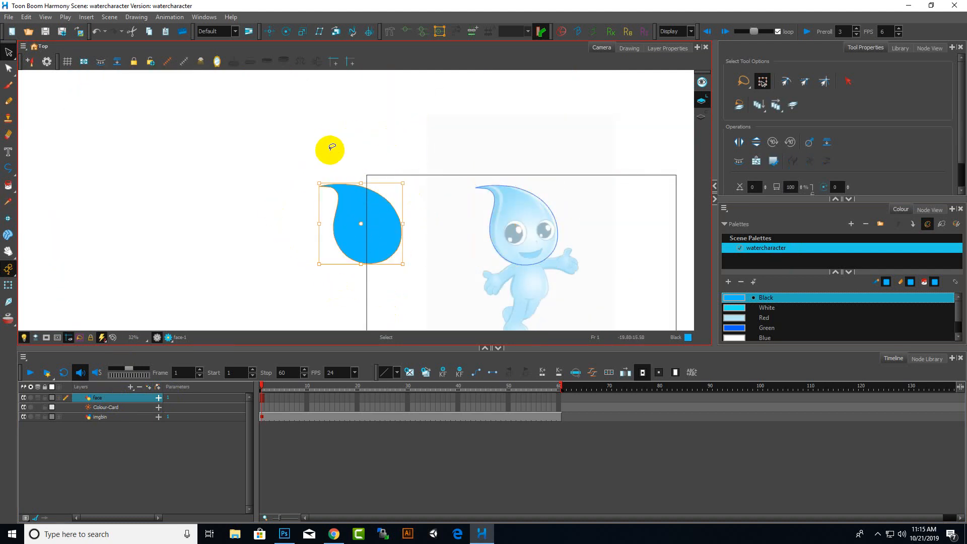
scroll(444, 190, "up", 2)
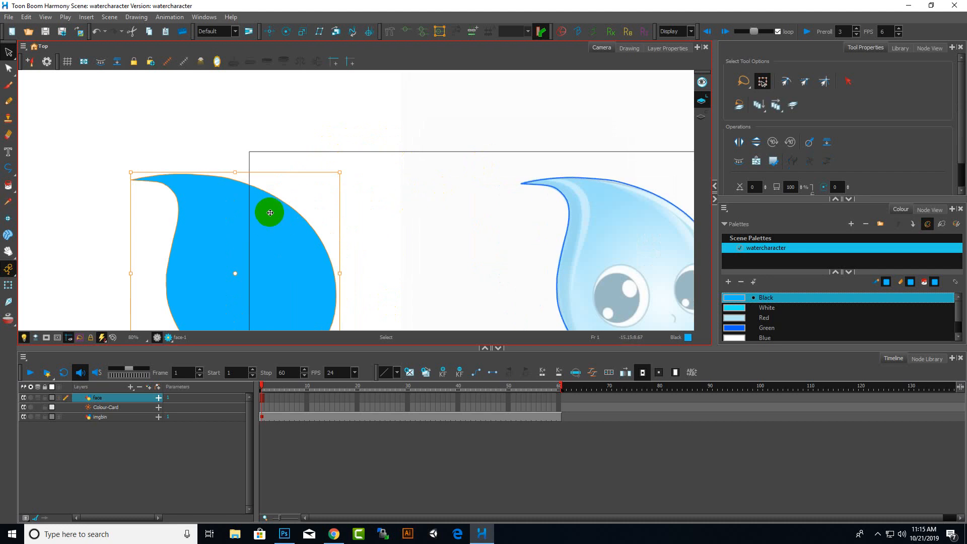
scroll(270, 212, "up", 4)
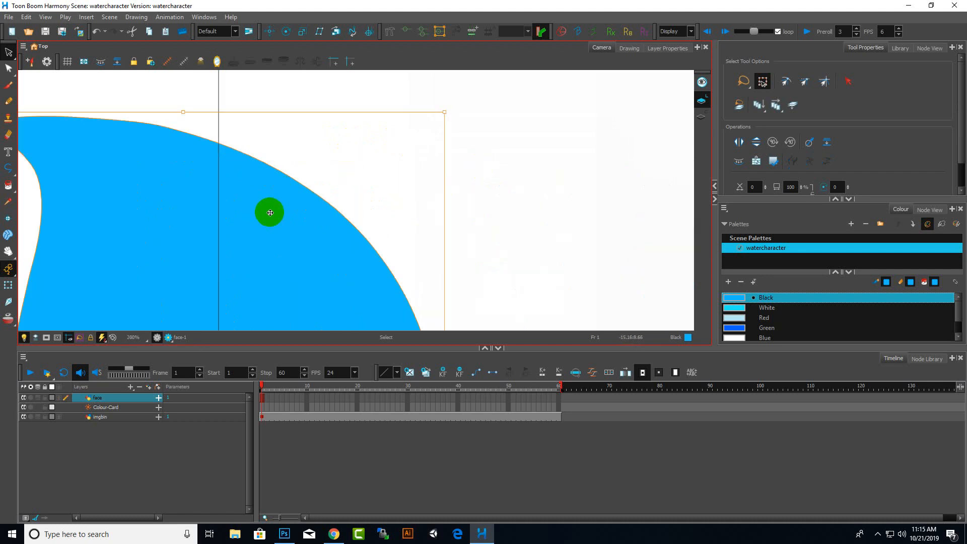
scroll(270, 212, "down", 8)
left_click(409, 214)
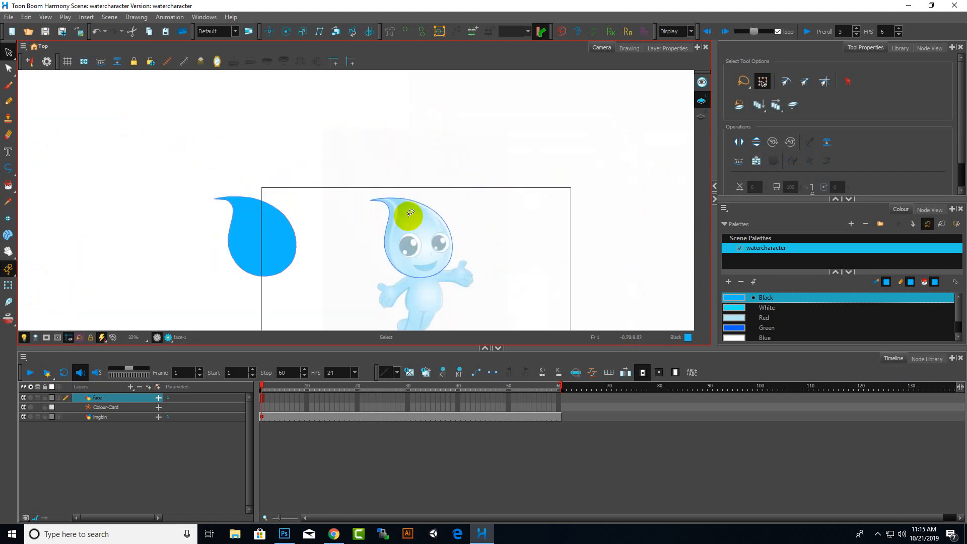
mouse_move(409, 213)
left_mouse_down()
mouse_move(388, 194)
mouse_move(432, 164)
mouse_move(421, 222)
left_mouse_up()
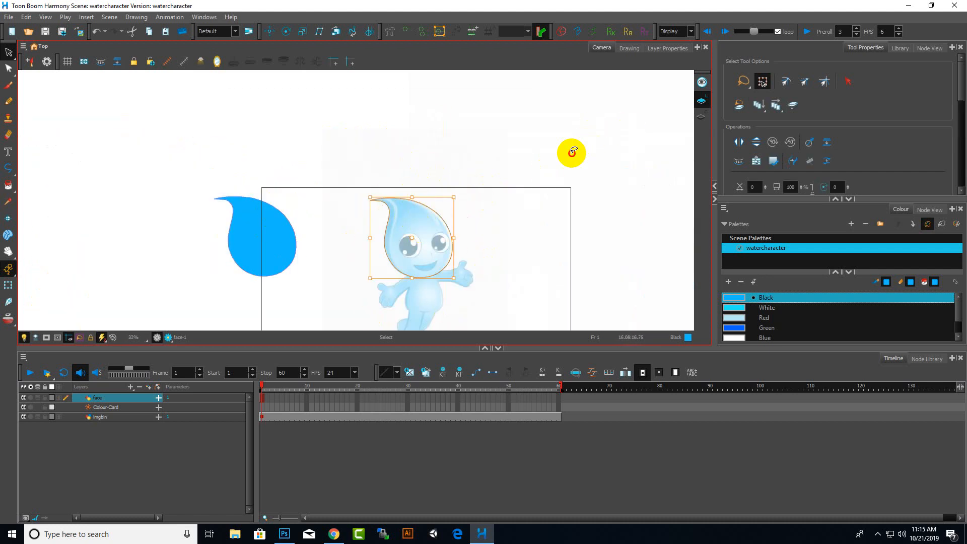
left_click(572, 153)
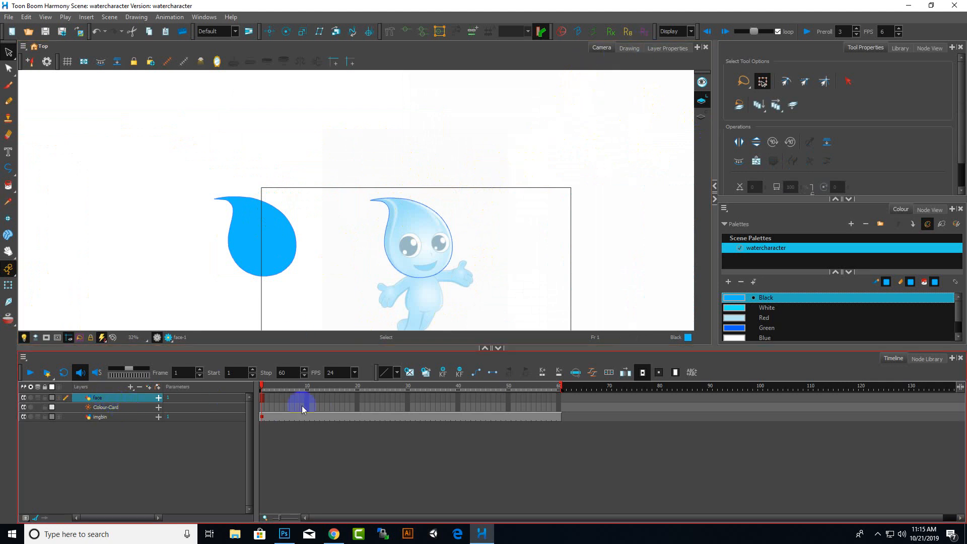
scroll(643, 87, "up", 2)
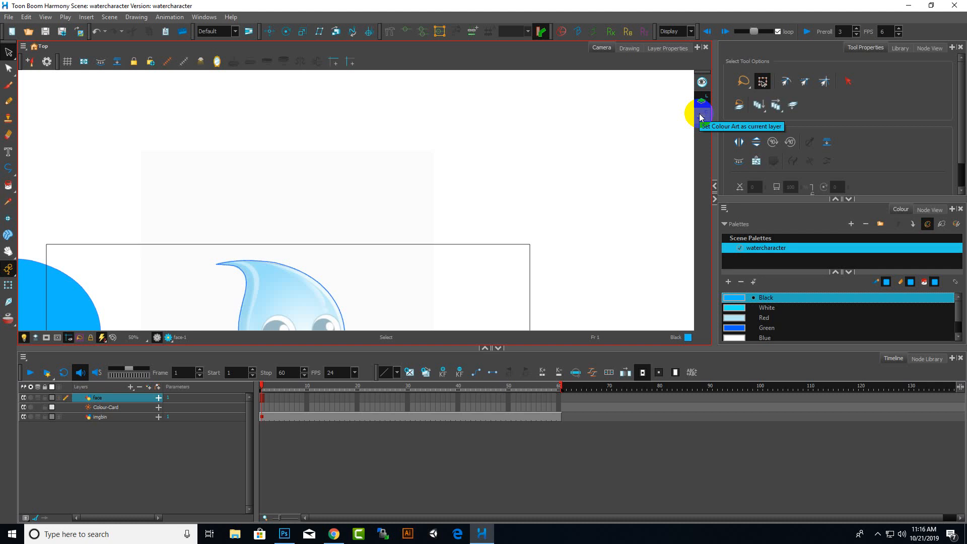
scroll(436, 235, "down", 6)
scroll(315, 280, "up", 4)
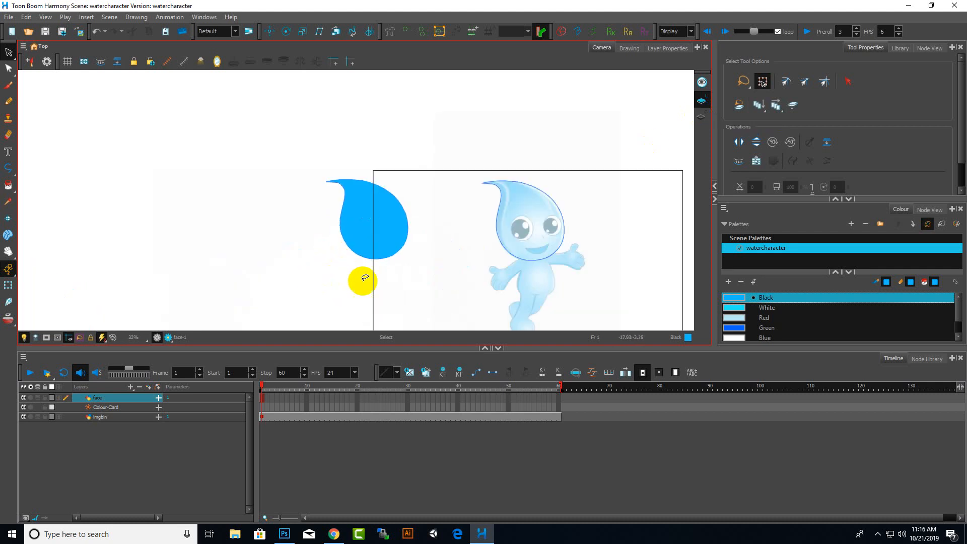
Move the fill shape onto the character's head, then undo the last three actions
mouse_move(410, 272)
left_mouse_down()
mouse_move(300, 231)
mouse_move(423, 272)
left_mouse_up()
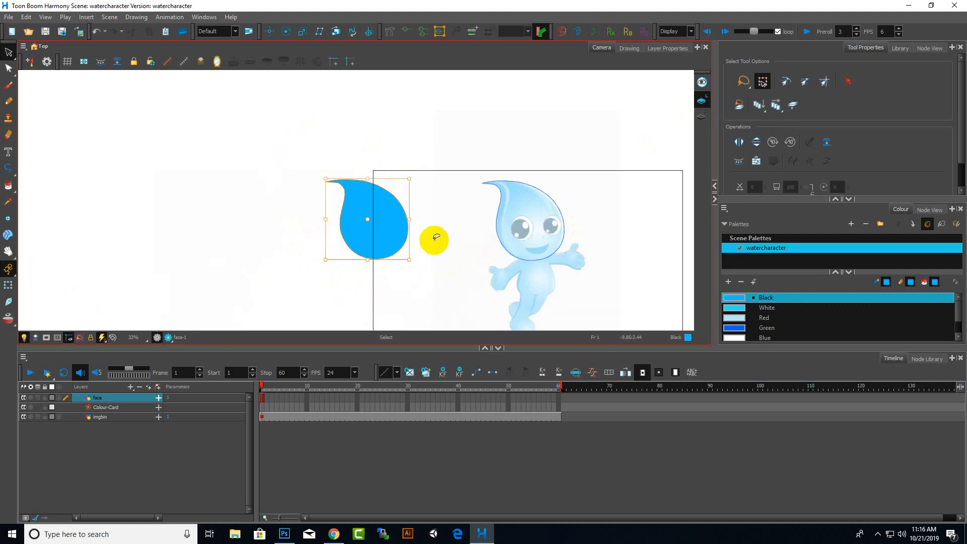
left_click_drag(389, 224, 544, 222)
left_click(393, 232)
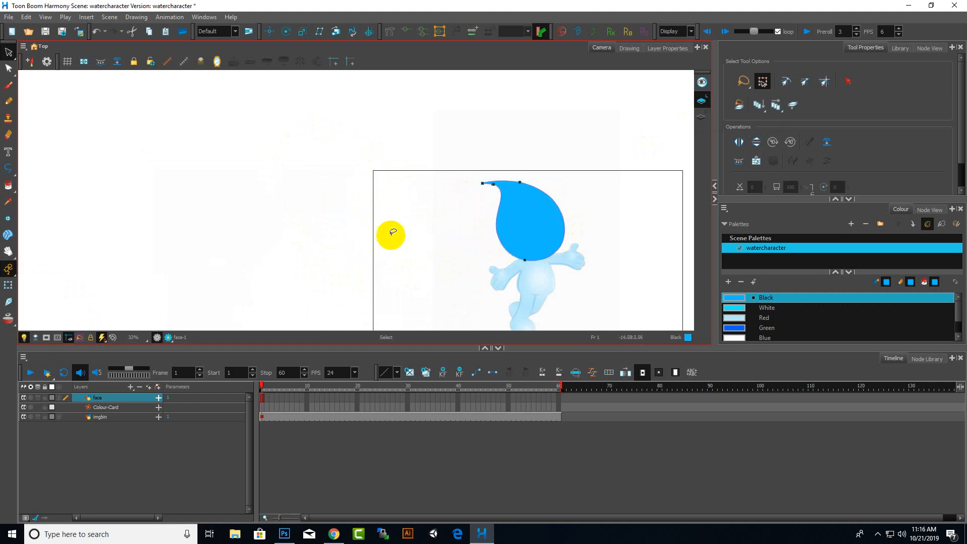
key("ctrl+z")
key("ctrl+z")
key("ctrl+z")
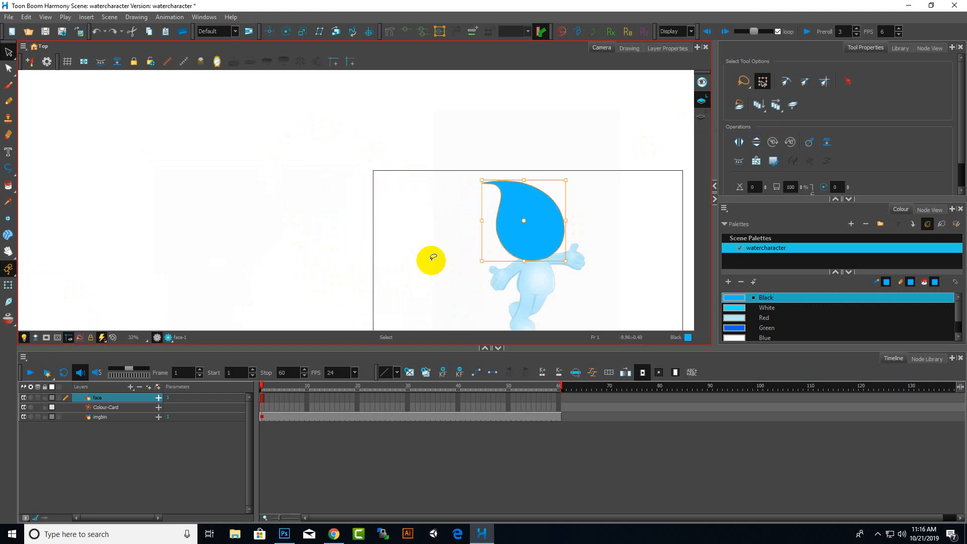
Move the fill shape back off to the left of the character
left_click(535, 217)
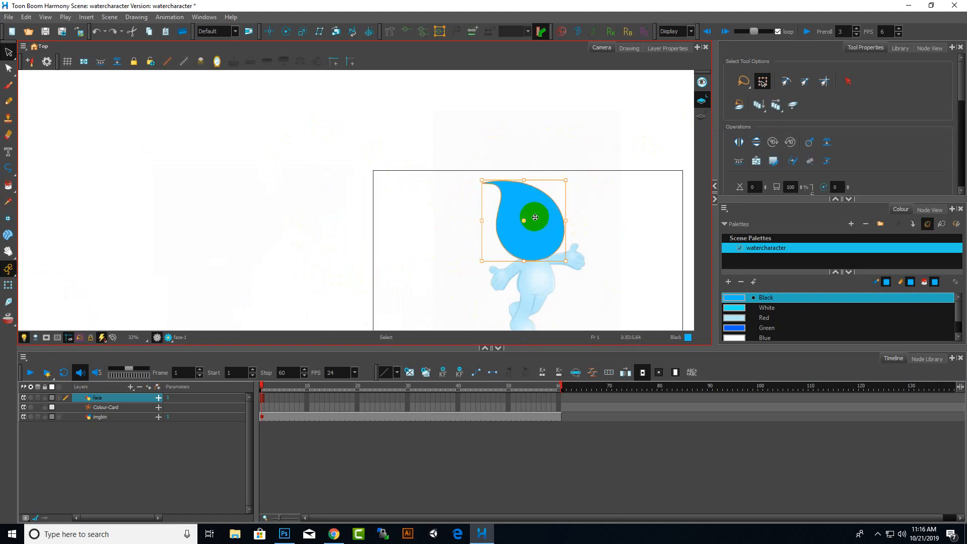
left_click_drag(534, 217, 285, 195)
left_click(255, 255)
left_click(401, 165)
scroll(309, 202, "up", 4)
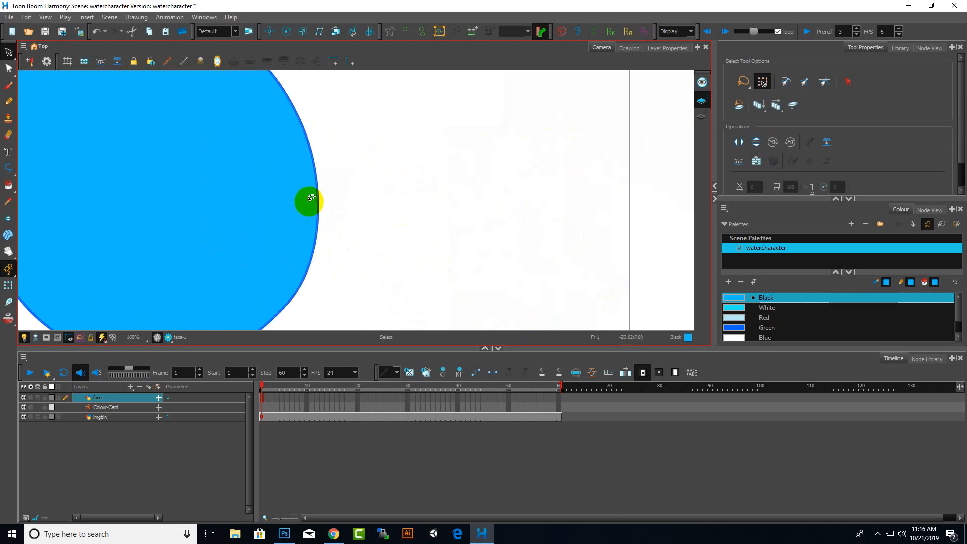
scroll(311, 199, "down", 6)
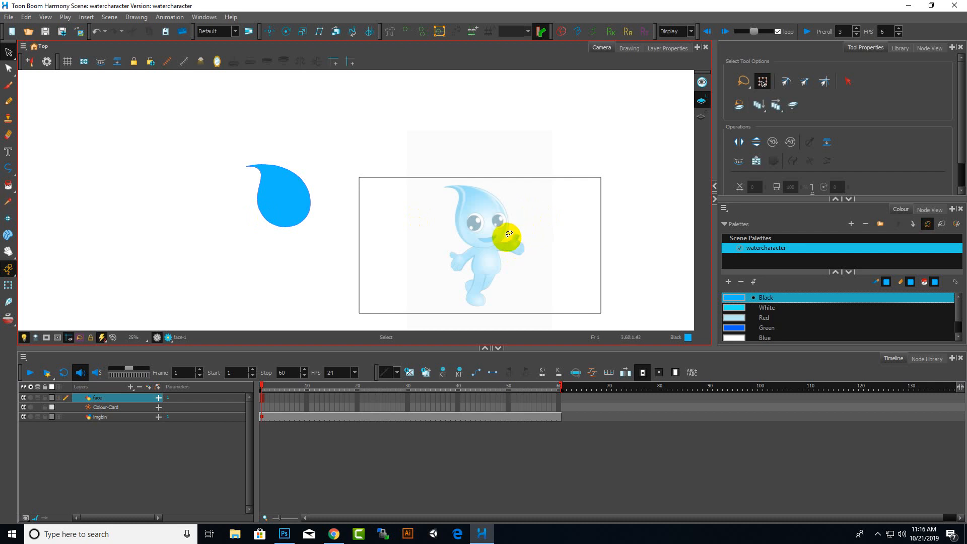
scroll(506, 234, "up", 2)
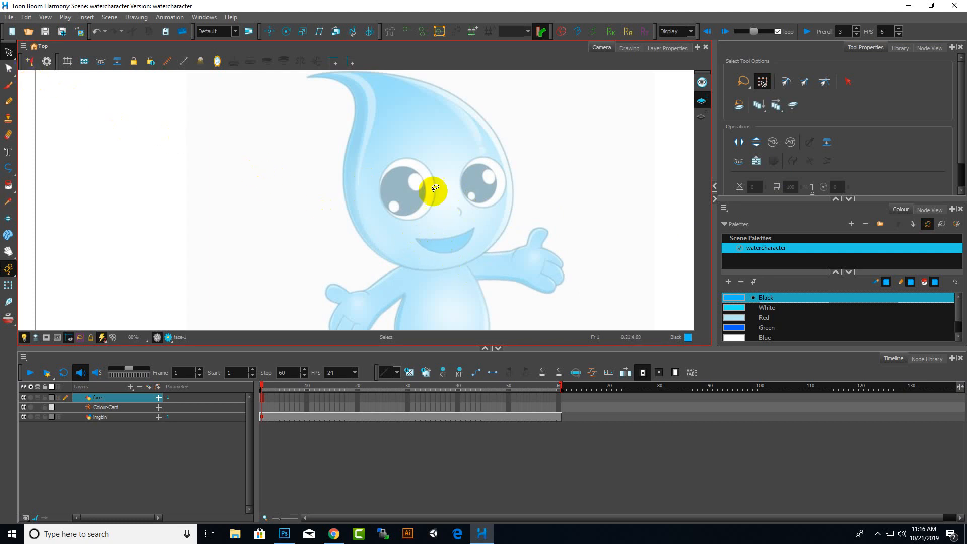
With the Polyline tool active, add a new vector drawing layer named "rightarm"
left_click(4, 170)
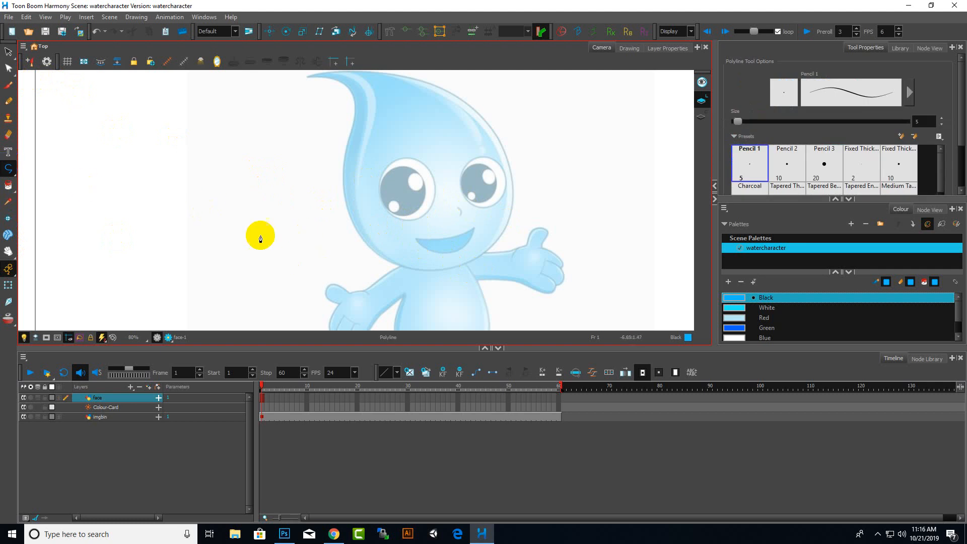
left_click(142, 387)
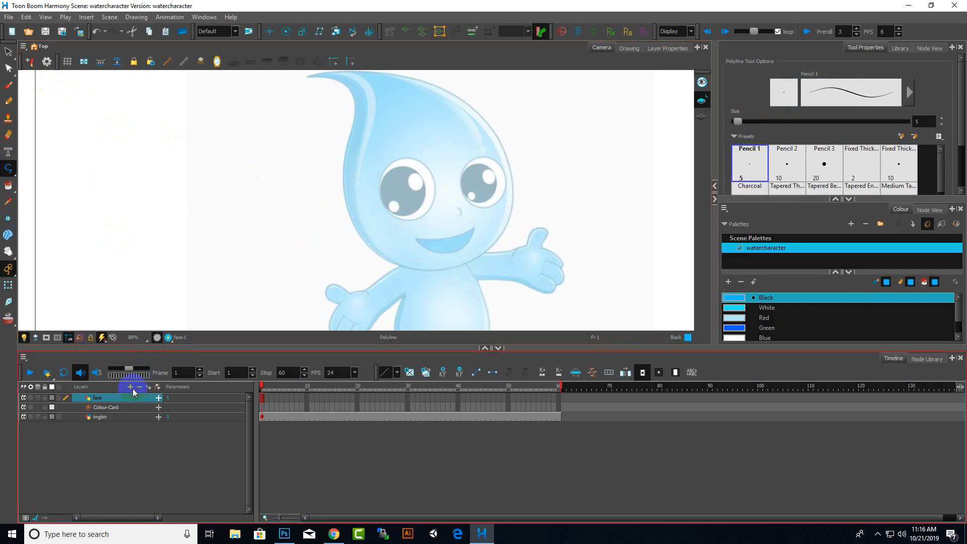
left_click(131, 388)
left_click(173, 431)
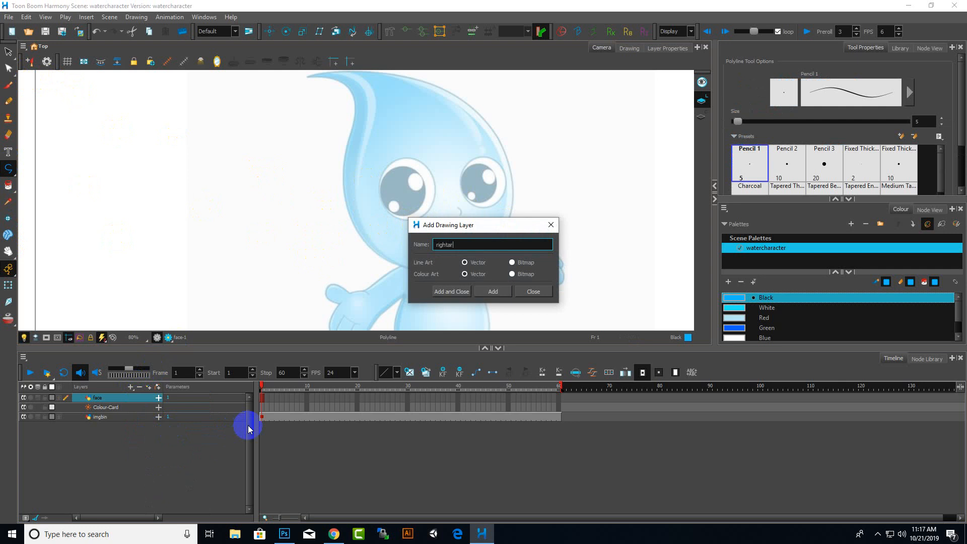
key("Return")
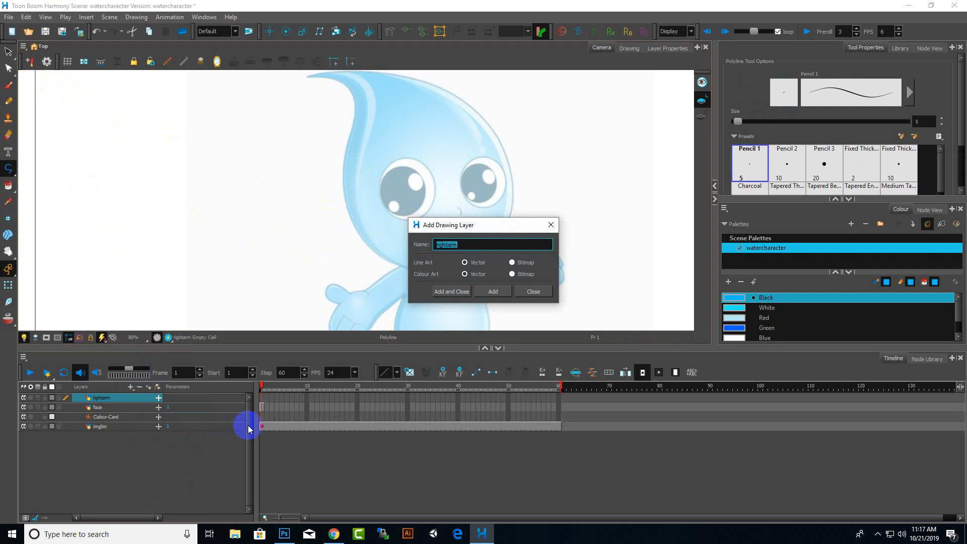
left_click(491, 292)
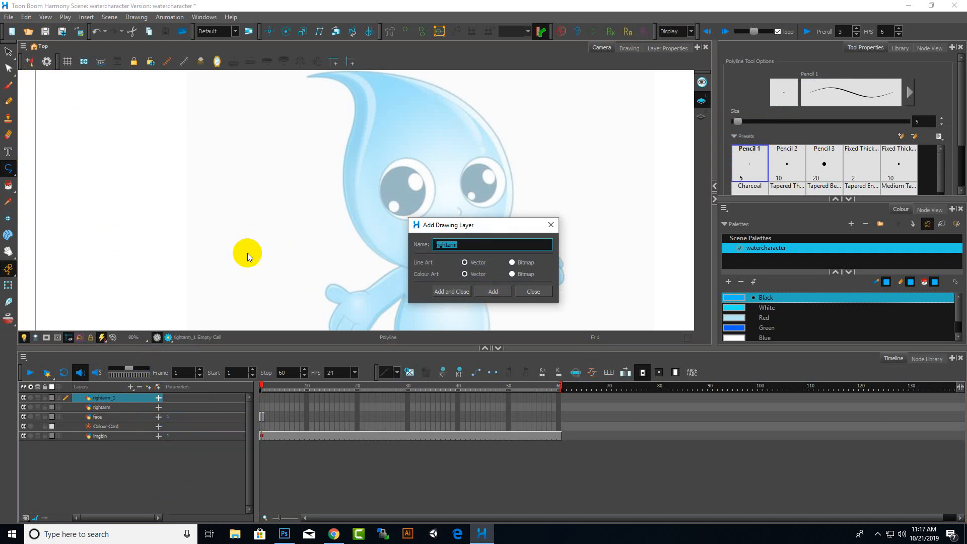
left_click(556, 224)
scroll(383, 301, "down", 5)
scroll(393, 300, "up", 5)
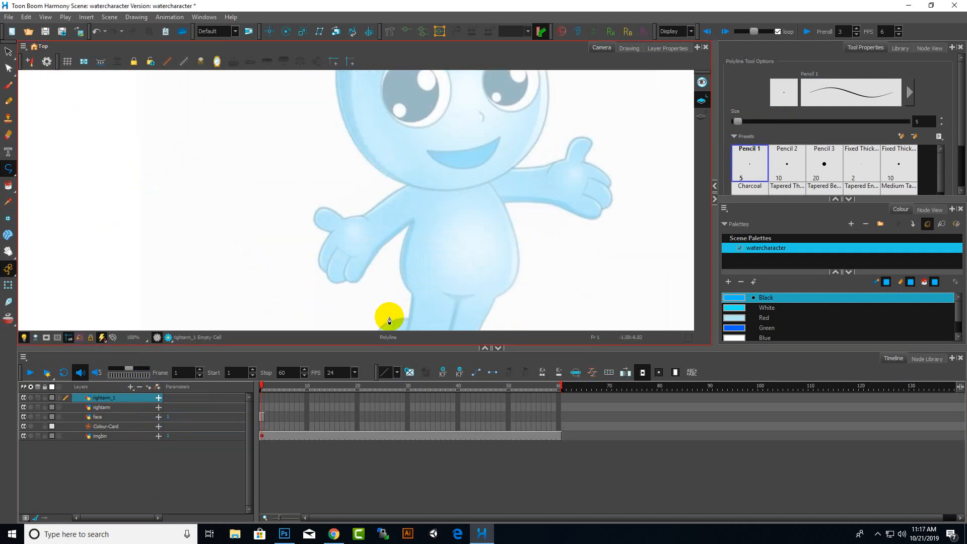
left_click(143, 379)
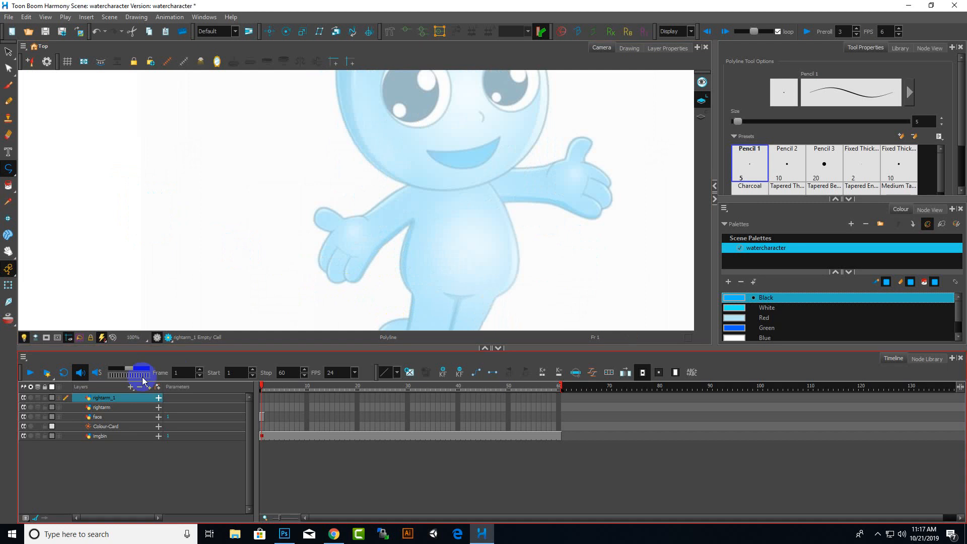
right_click(121, 398)
left_click(145, 105)
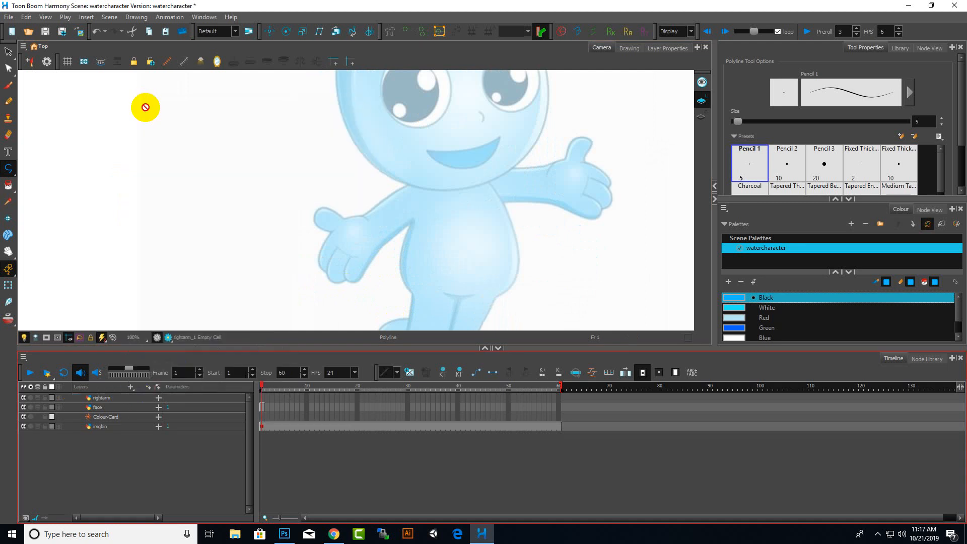
Add another vector drawing layer named "body" above the others
left_click(103, 398)
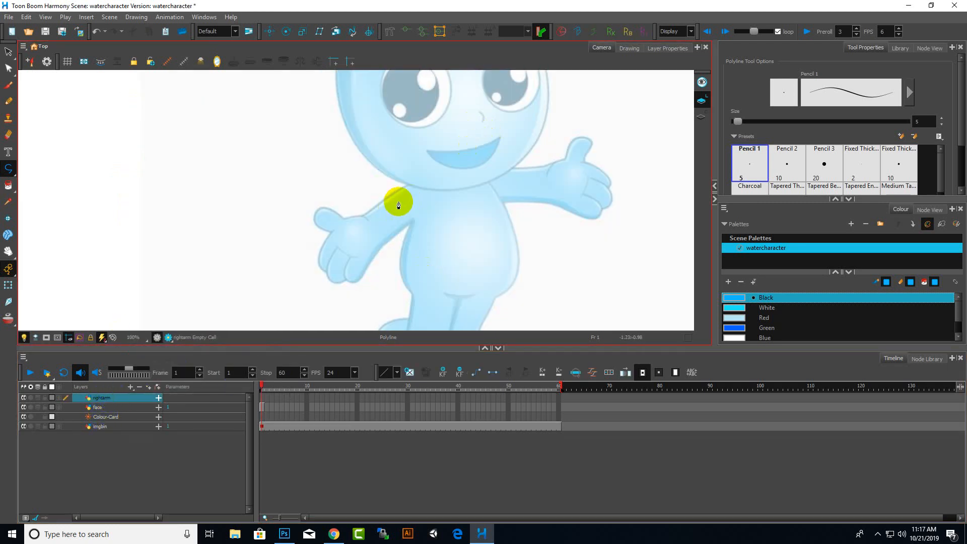
scroll(398, 201, "up", 1)
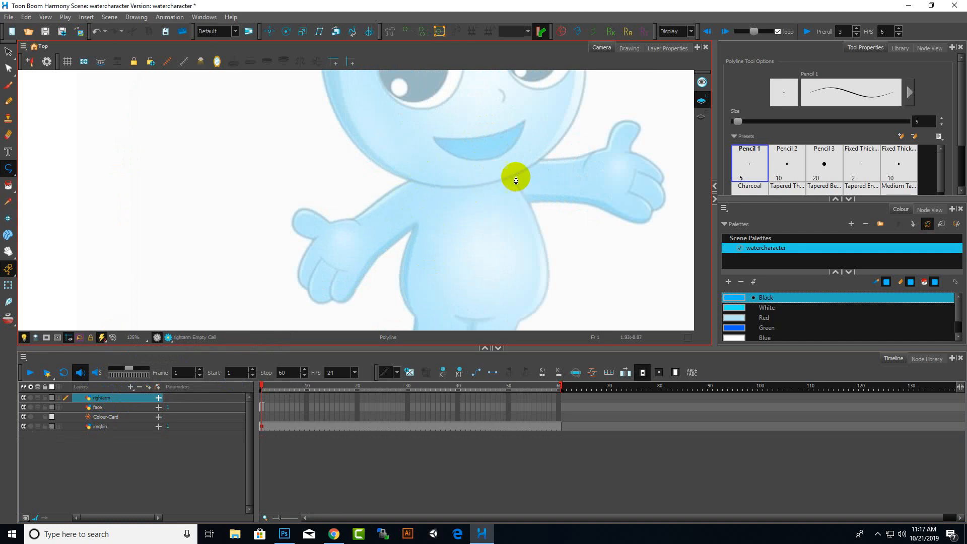
left_click(160, 408)
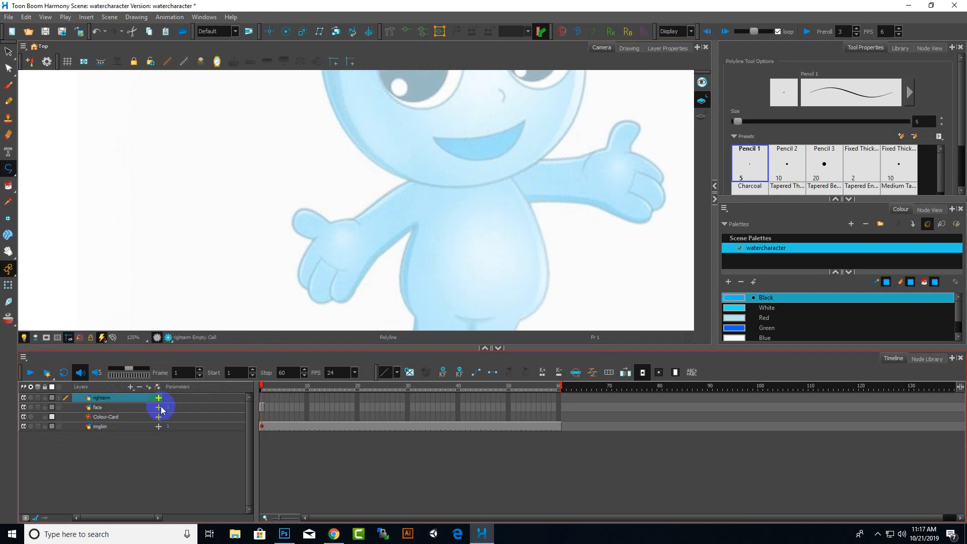
left_click(130, 387)
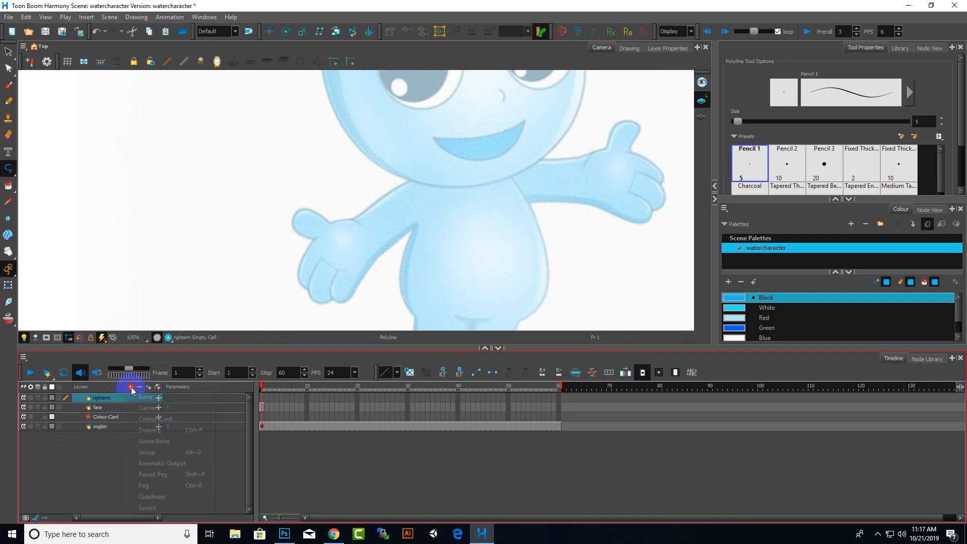
left_click(163, 432)
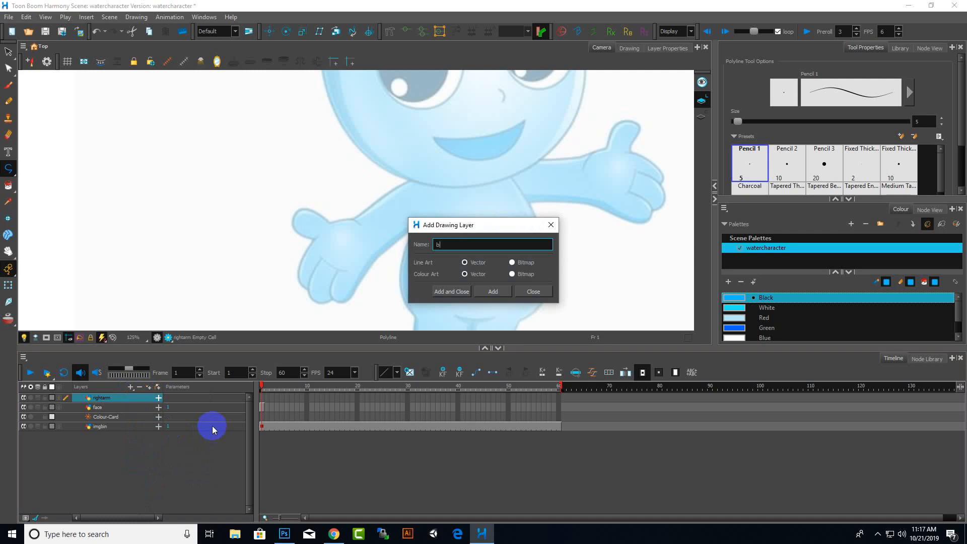
key("Return")
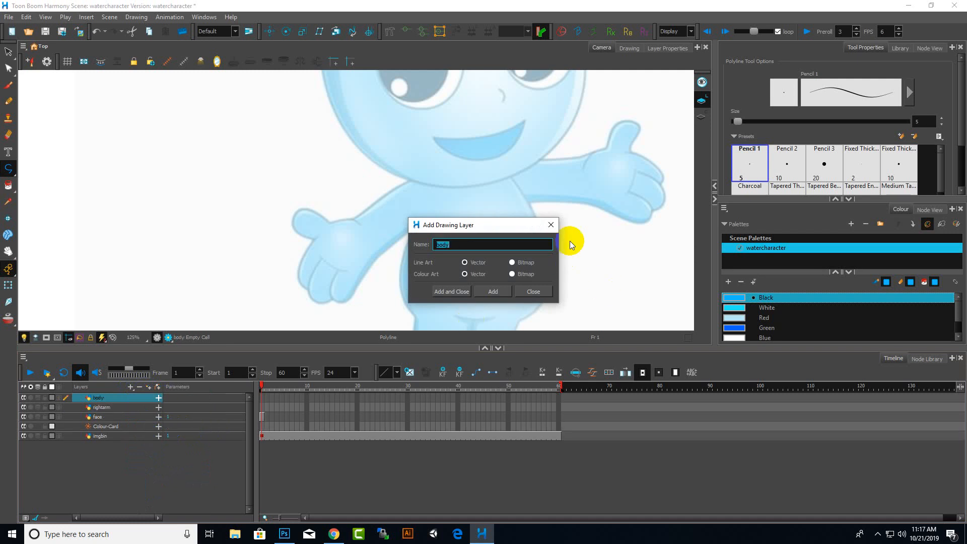
left_click(554, 225)
On the body layer, trace the torso's right side and lower edge with the Polyline tool
scroll(509, 181, "up", 5)
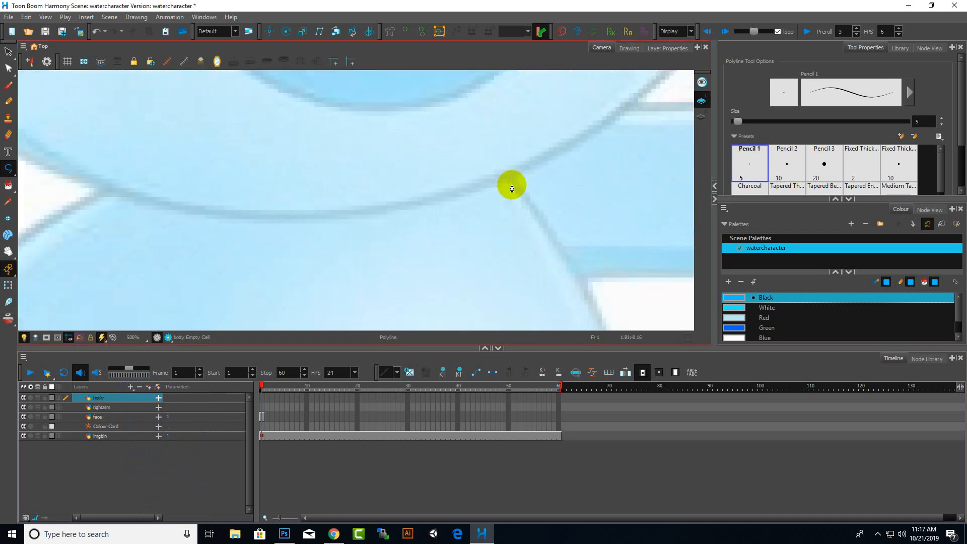
scroll(511, 181, "up", 1)
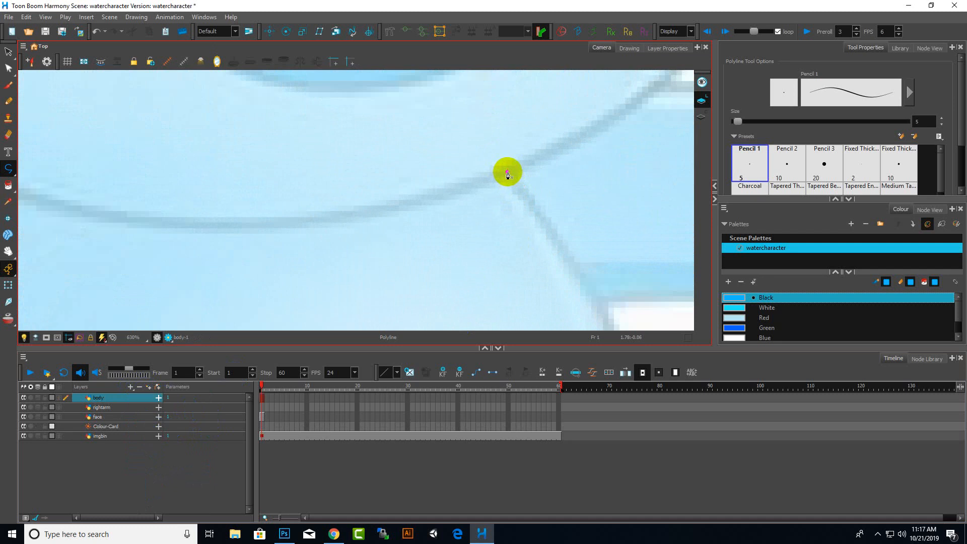
left_click(508, 173)
scroll(509, 176, "down", 8)
scroll(568, 242, "up", 4)
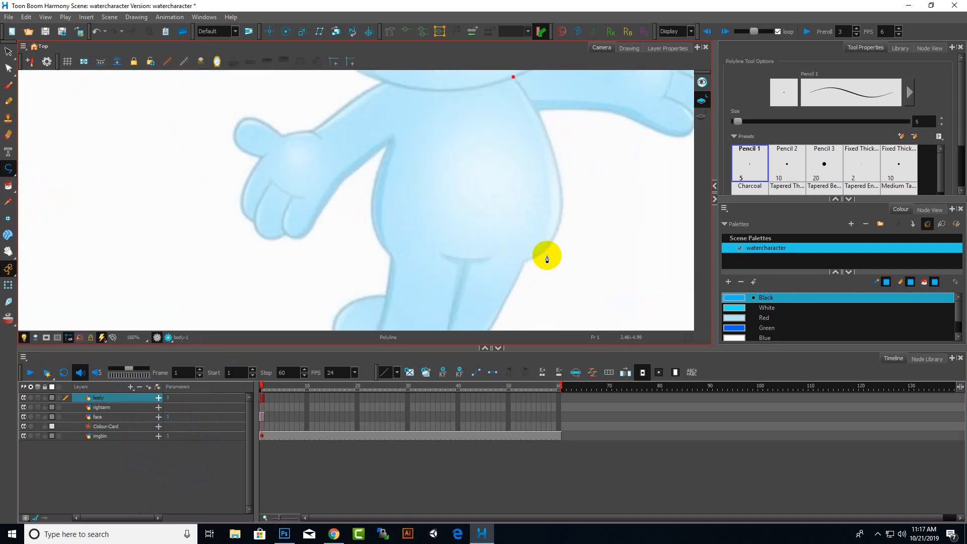
scroll(547, 259, "up", 1)
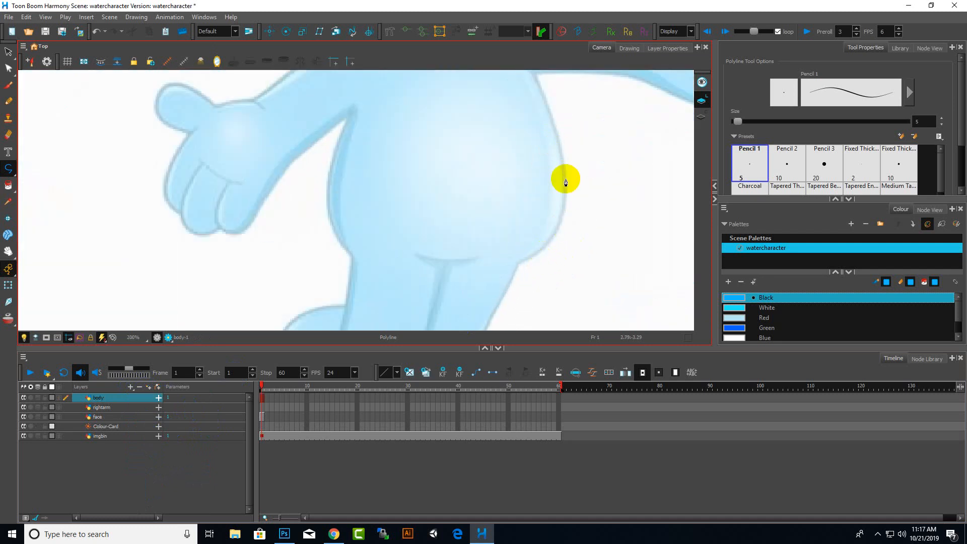
left_click_drag(566, 179, 565, 241)
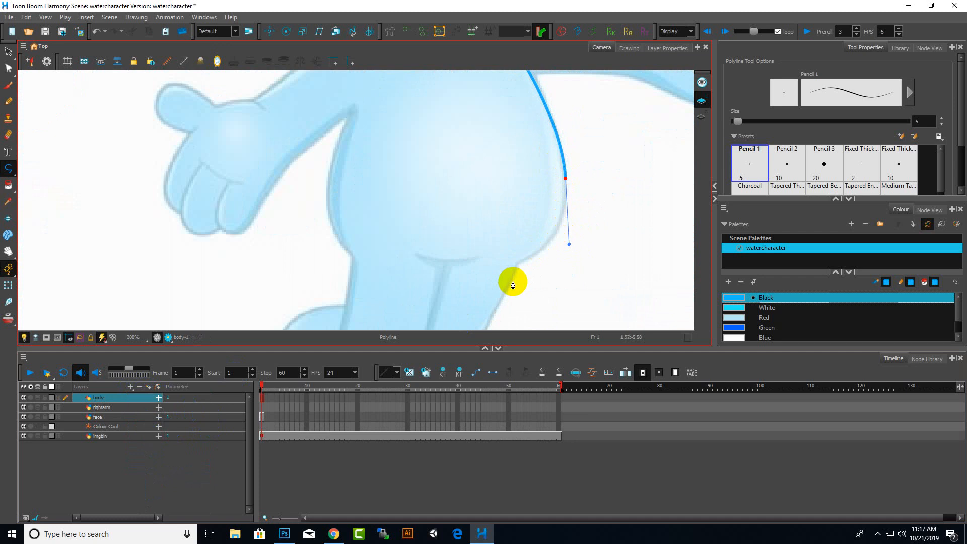
left_click_drag(517, 263, 507, 267)
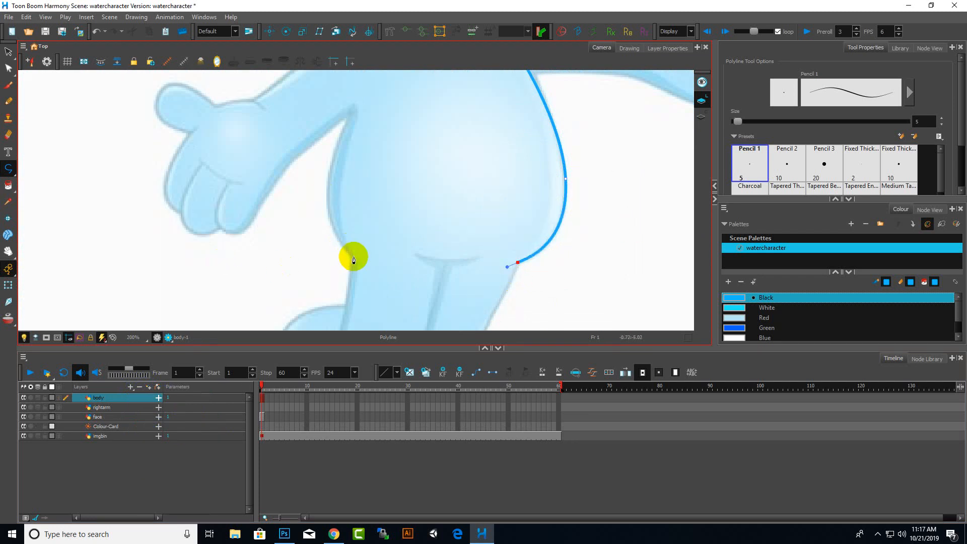
mouse_move(353, 256)
left_mouse_down()
mouse_move(322, 237)
mouse_move(339, 233)
mouse_move(265, 231)
left_mouse_up()
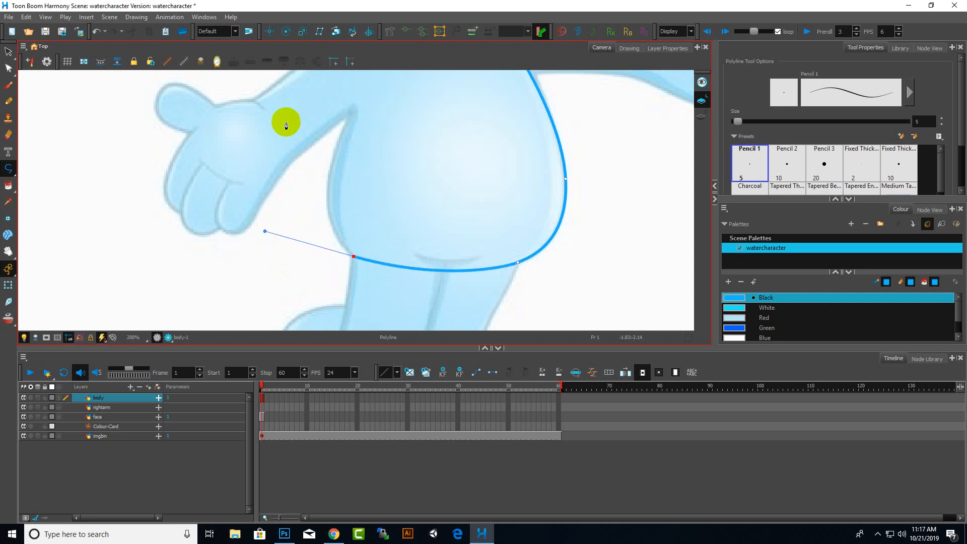
Continue the polyline up the torso's left side to the armpit, undoing one misplaced point
mouse_move(350, 112)
left_mouse_down()
mouse_move(356, 93)
mouse_move(353, 132)
left_mouse_up()
key("ctrl+z")
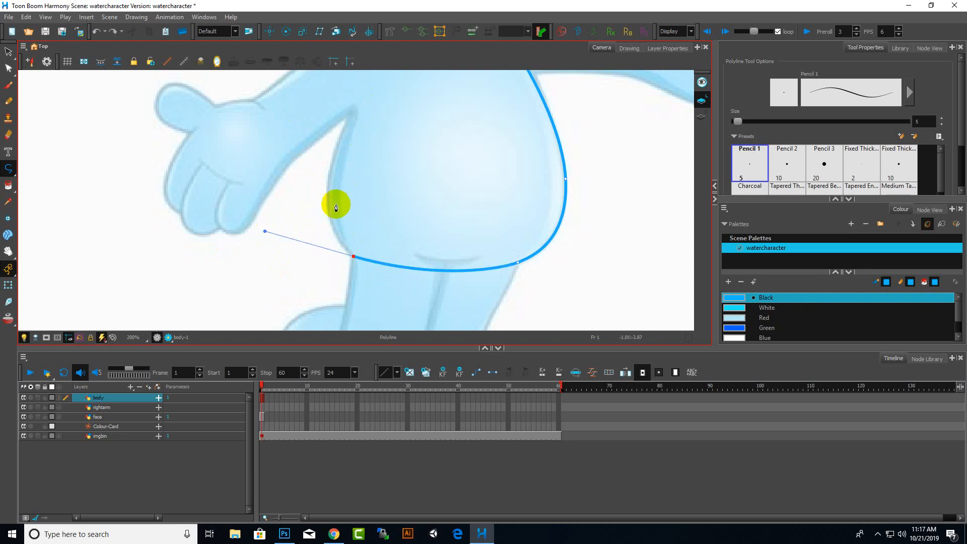
left_click_drag(329, 198, 330, 186)
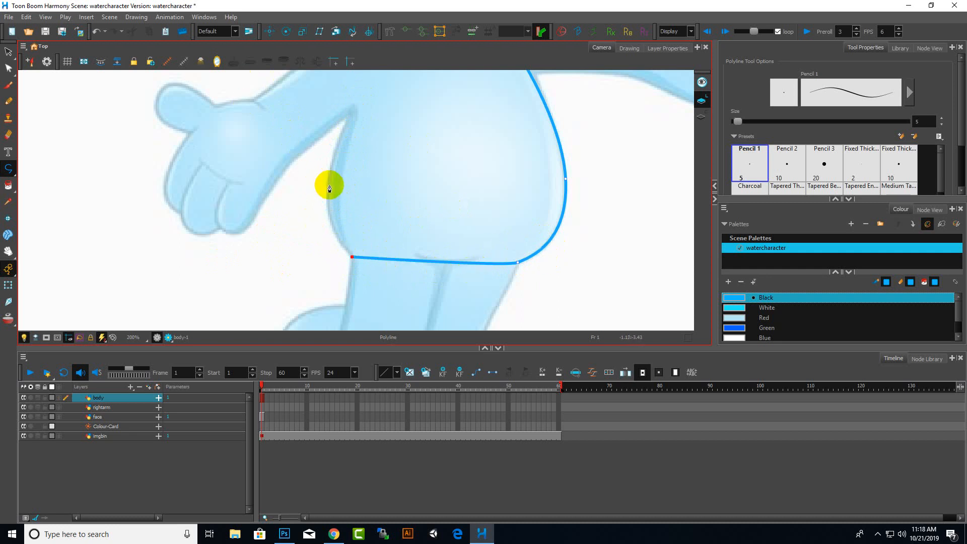
scroll(329, 189, "up", 1)
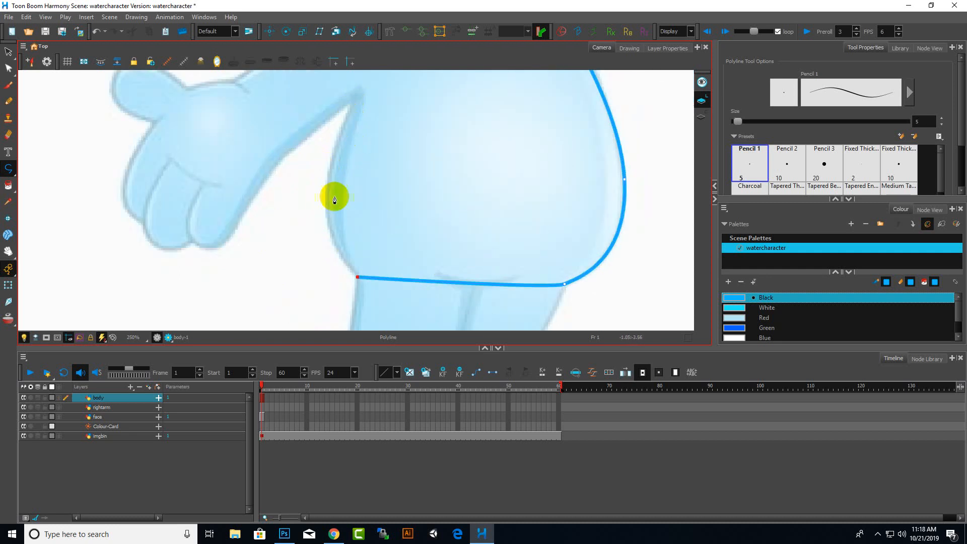
left_click_drag(327, 188, 329, 166)
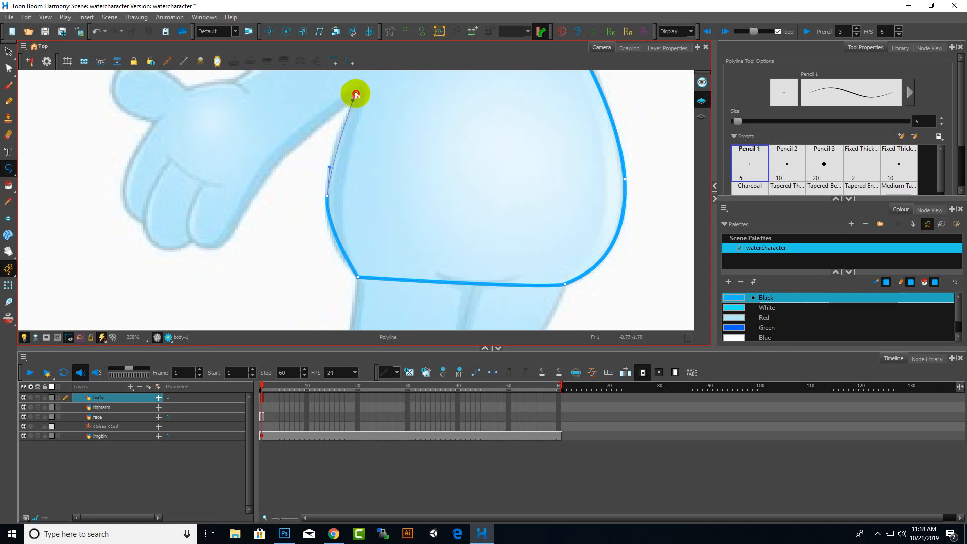
left_click_drag(362, 83, 363, 84)
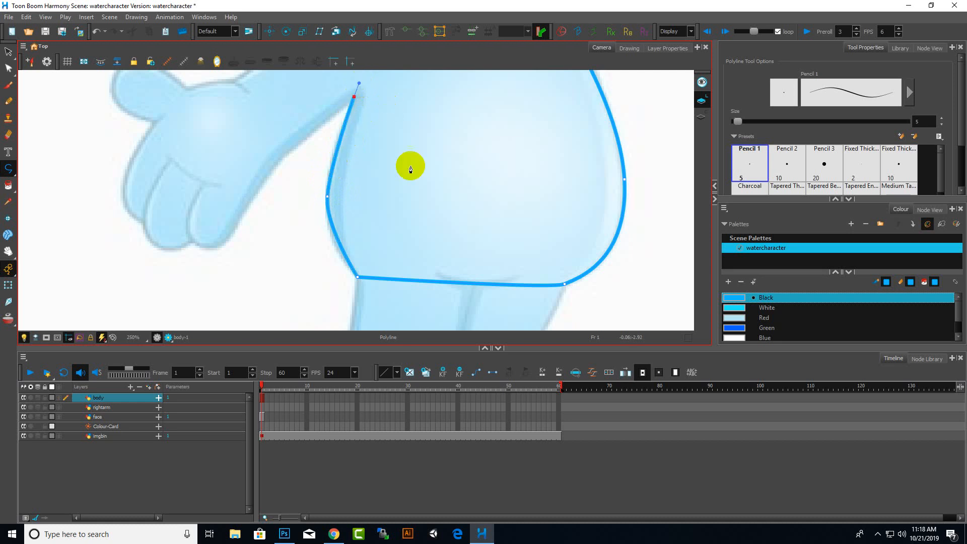
Close the torso outline with a straight segment across the neck
scroll(406, 146, "down", 6)
scroll(397, 197, "up", 4)
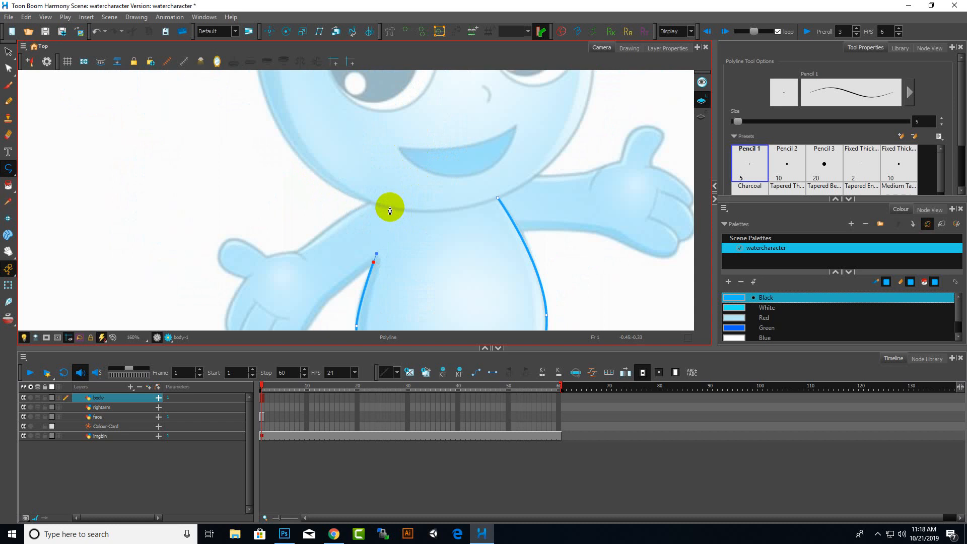
left_click(389, 206)
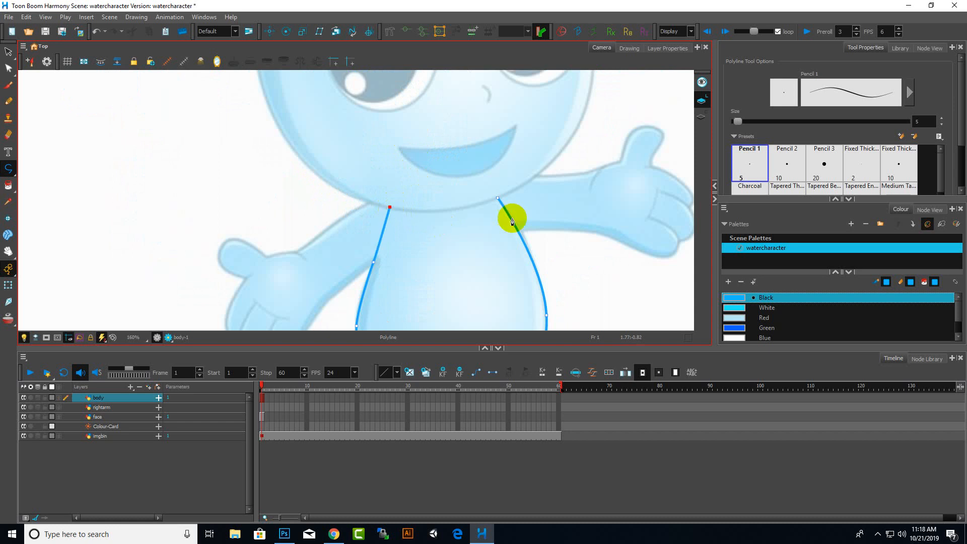
left_click(497, 198)
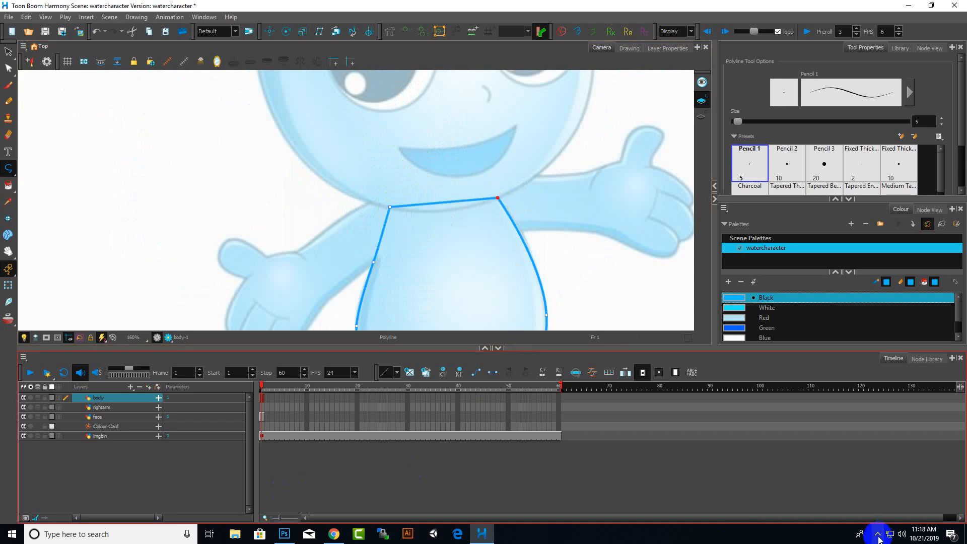
Switch to the Contour Editor and bend the torso's neck edge downward into a curve
scroll(454, 257, "down", 2)
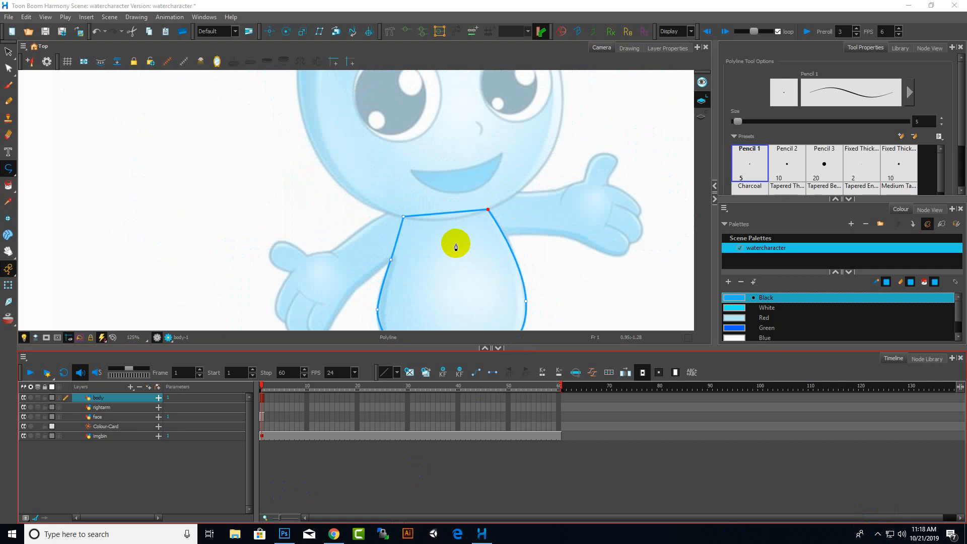
left_click(9, 68)
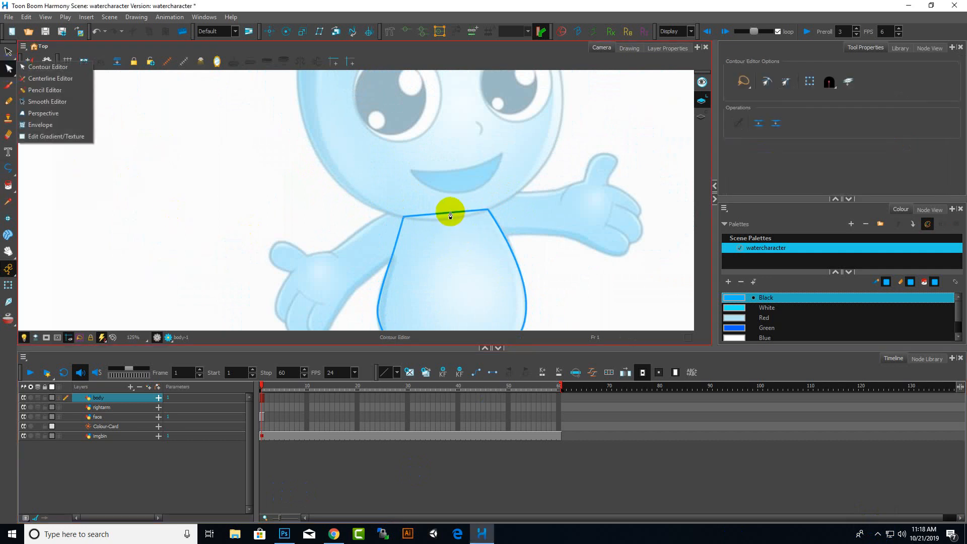
left_click(68, 101)
left_click(59, 69)
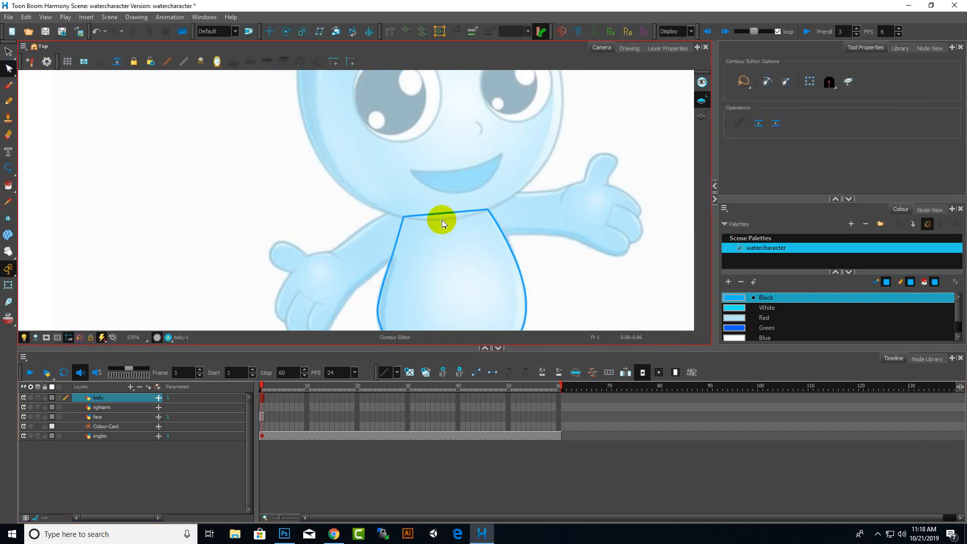
scroll(446, 214, "up", 5)
left_click_drag(454, 205, 453, 225)
Reshape the torso's lower edge with the Contour Editor
scroll(464, 231, "down", 5)
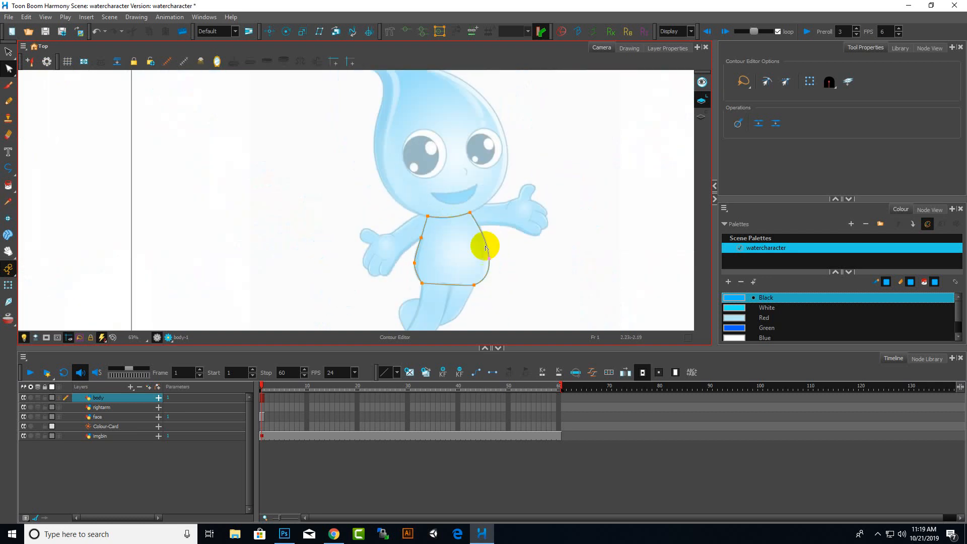
scroll(488, 245, "up", 3)
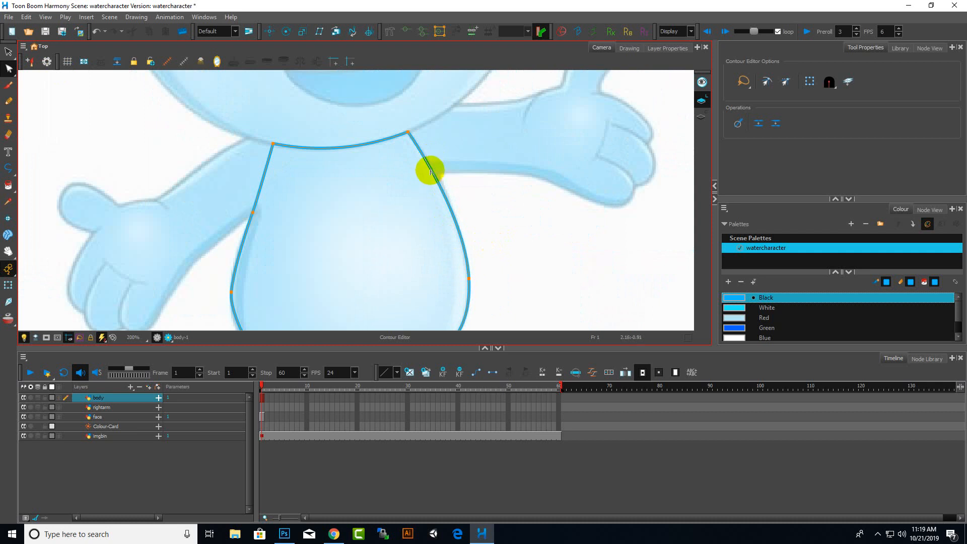
scroll(572, 253, "down", 4)
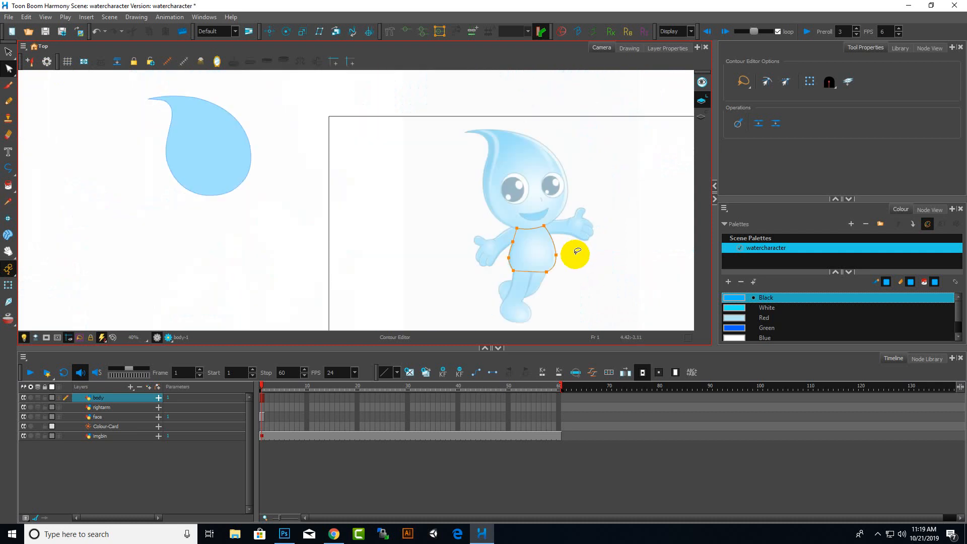
scroll(563, 296, "up", 3)
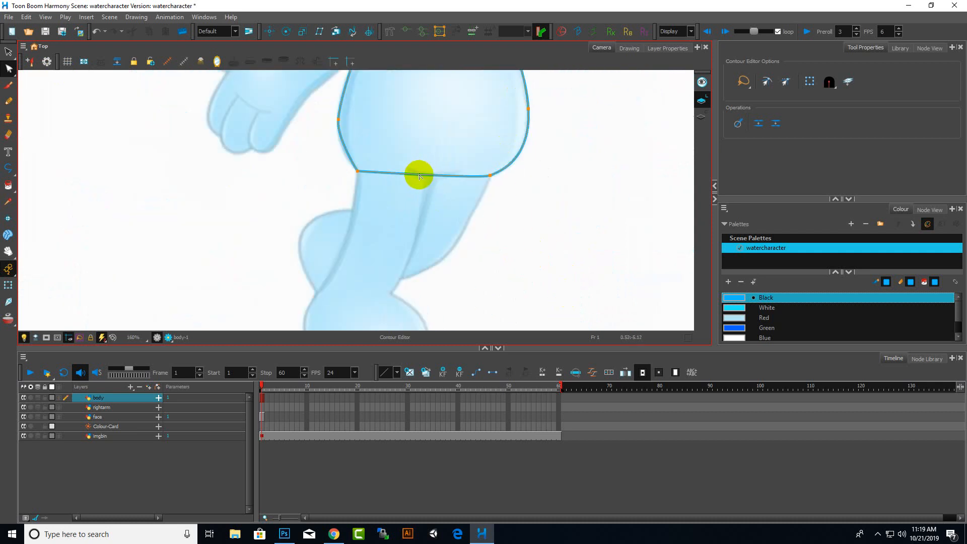
left_click_drag(416, 215, 153, 240)
scroll(687, 223, "down", 5)
scroll(560, 210, "up", 6)
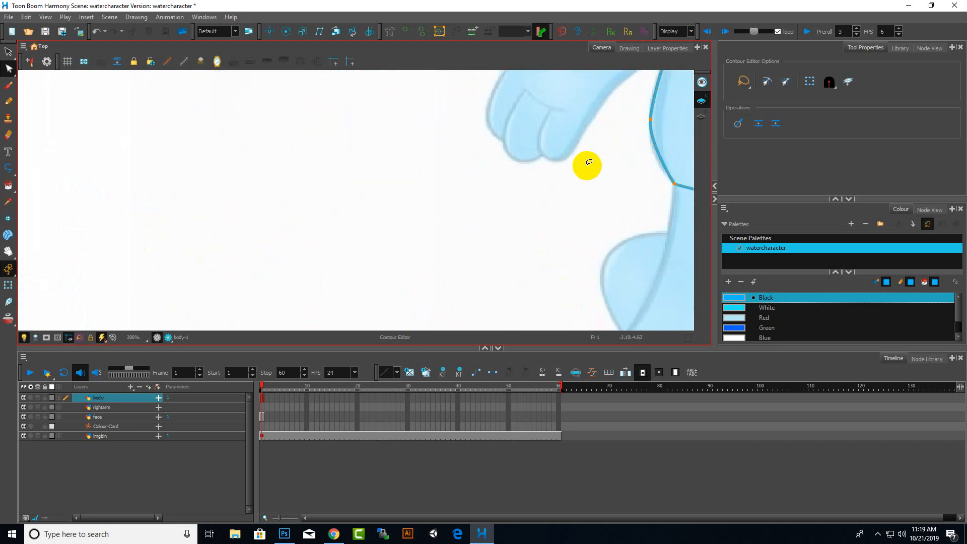
Nudge a point on the torso's left edge with the Contour Editor to refine its curve
scroll(604, 164, "down", 3)
scroll(652, 158, "up", 4)
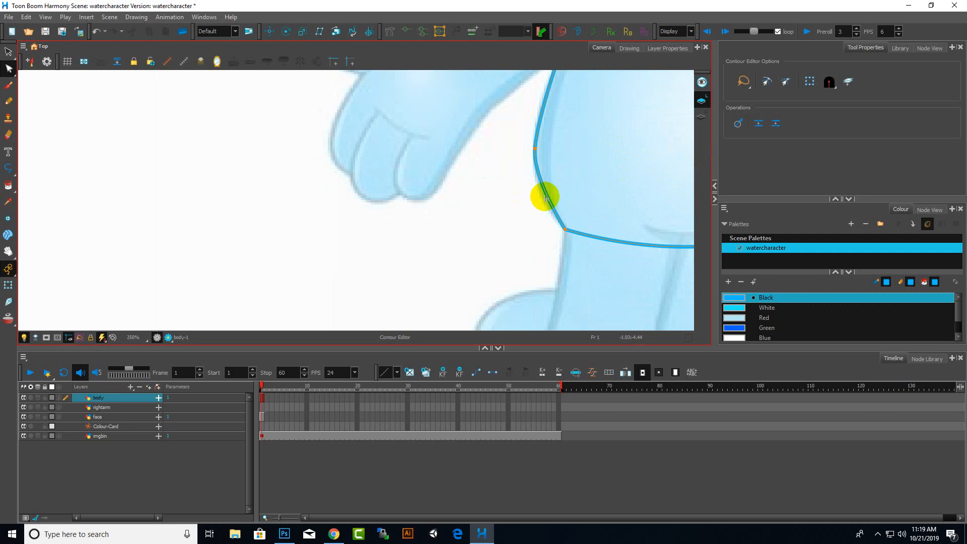
left_click_drag(545, 200, 541, 201)
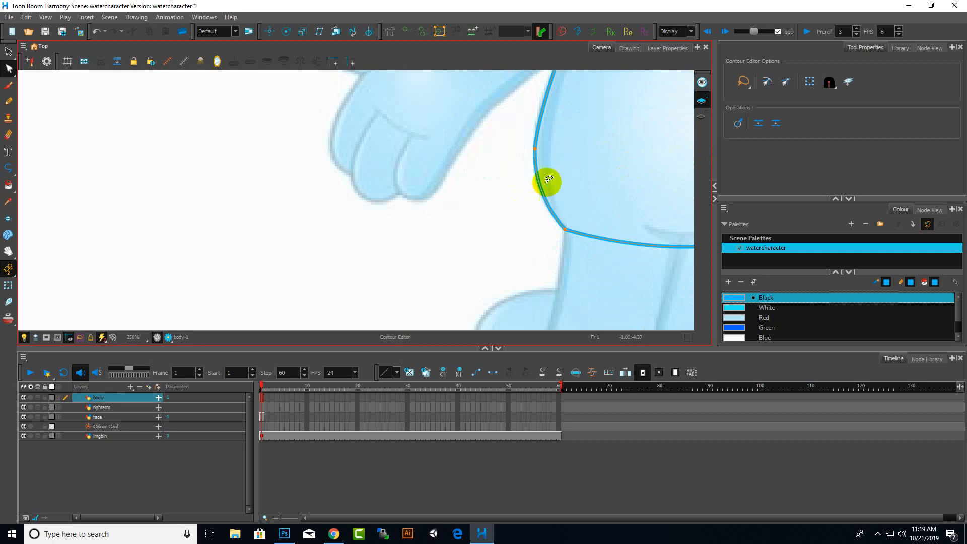
Fill the closed torso outline with the Black palette colour using the Paint tool
scroll(465, 213, "down", 4)
scroll(502, 184, "up", 3)
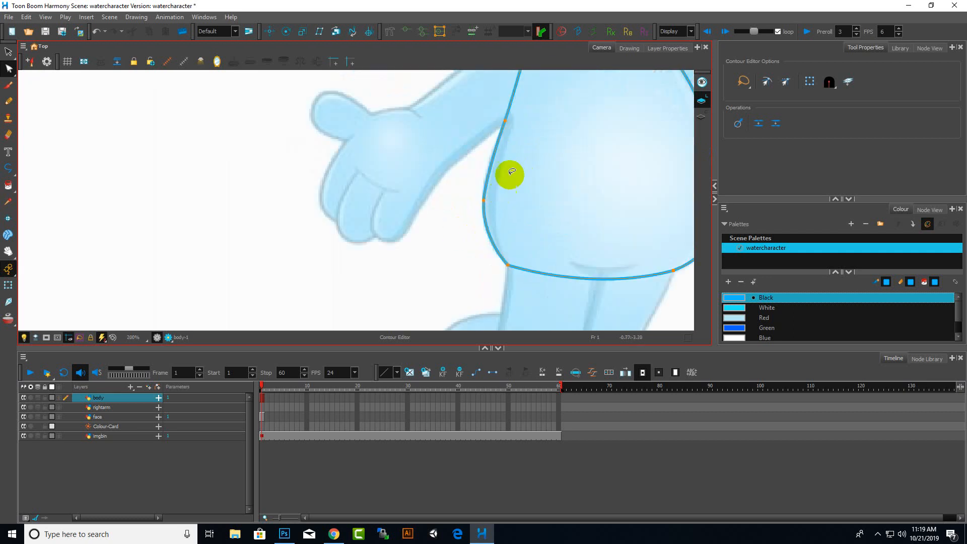
scroll(513, 161, "down", 3)
scroll(522, 143, "up", 4)
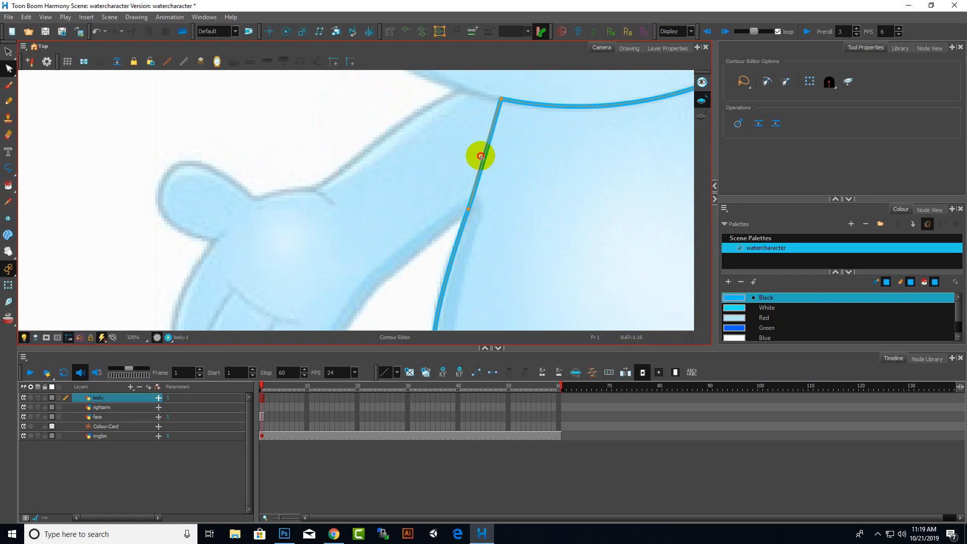
scroll(432, 187, "down", 5)
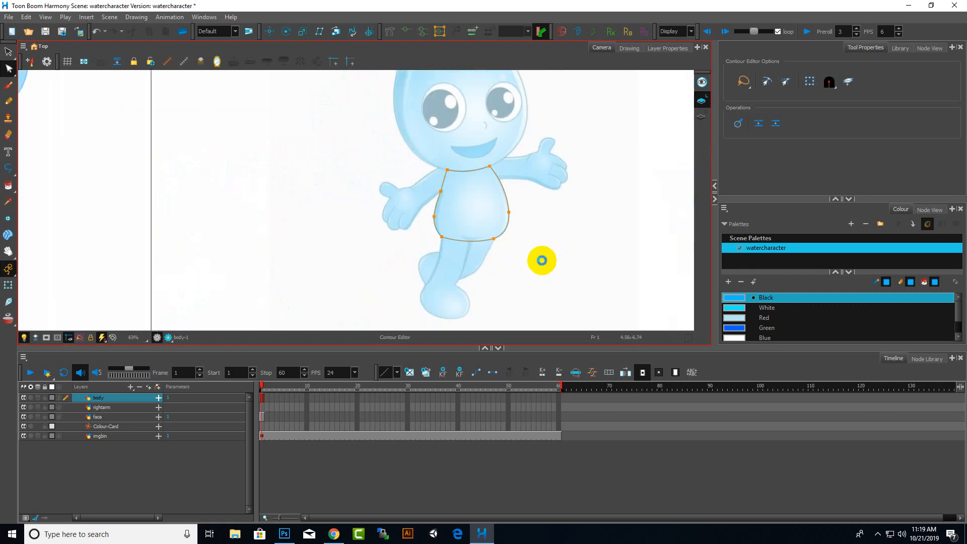
left_click(767, 328)
left_click(763, 308)
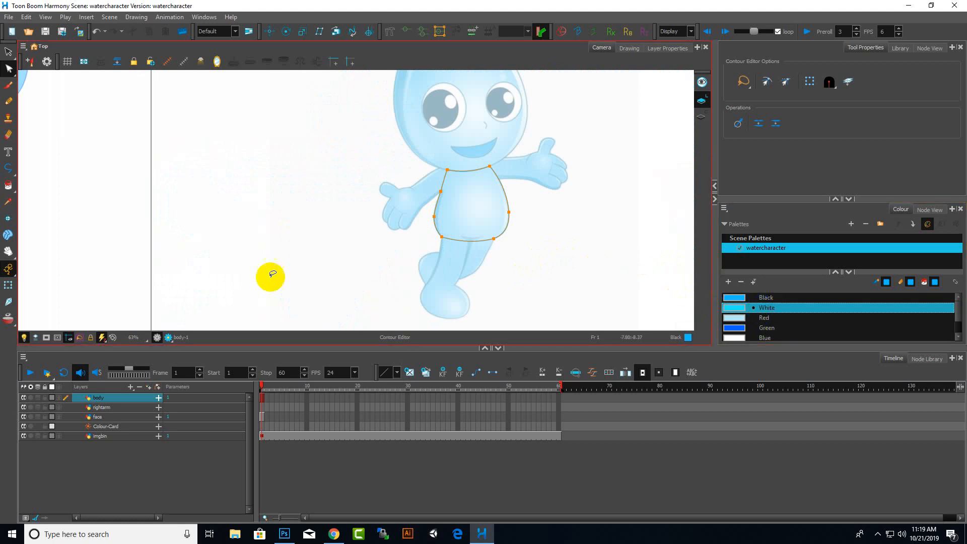
left_click(8, 185)
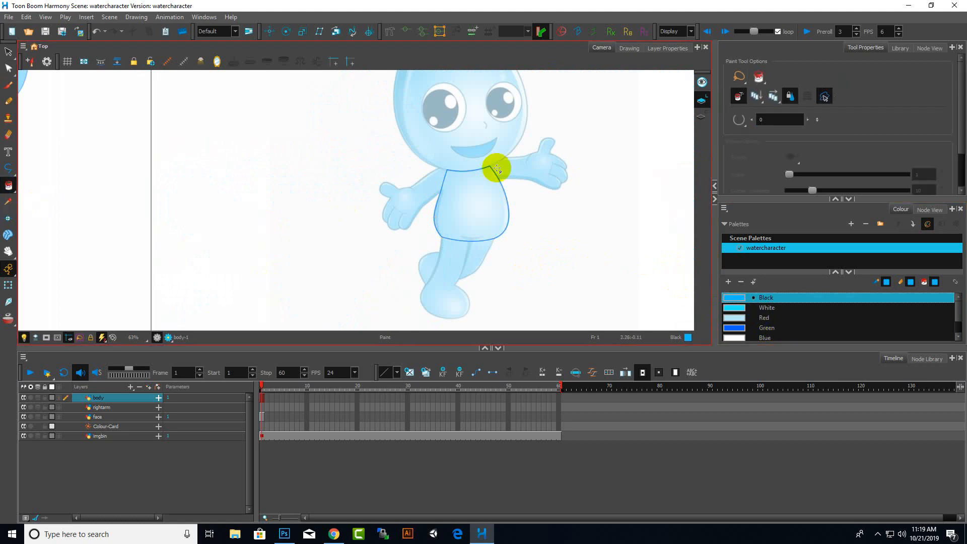
left_click(500, 189)
Switch to the rightarm layer and start a Polyline outline of the arm from the shoulder curving down to the wrist
scroll(476, 196, "up", 5)
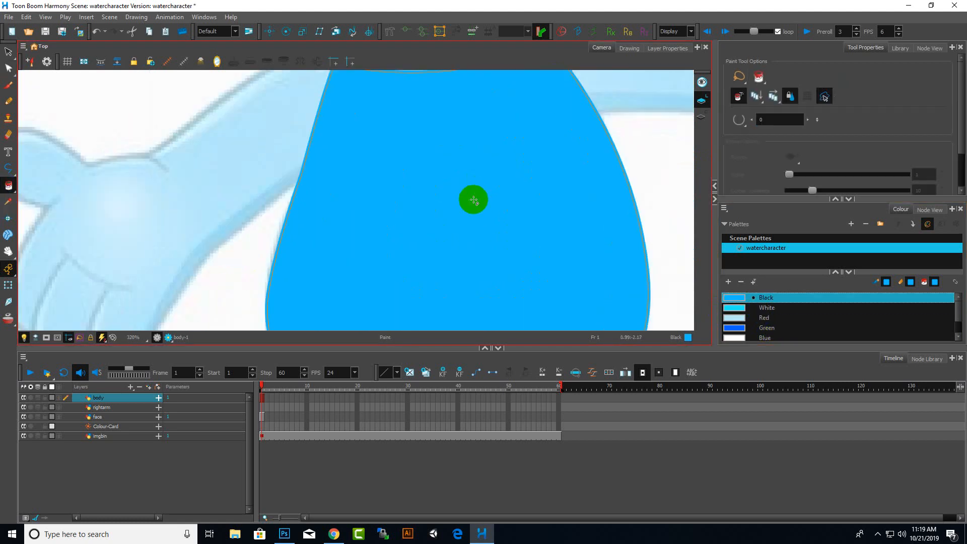
scroll(507, 209, "down", 5)
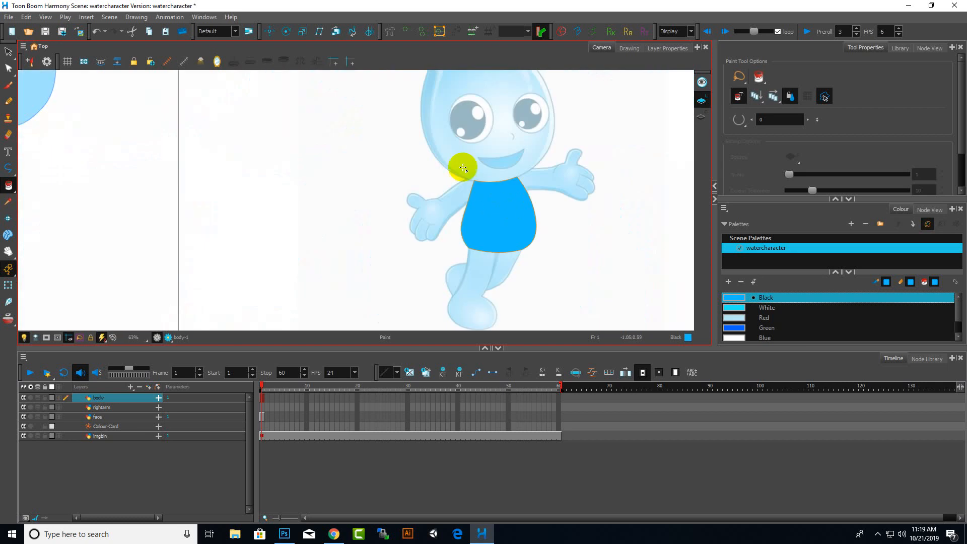
scroll(507, 194, "up", 2)
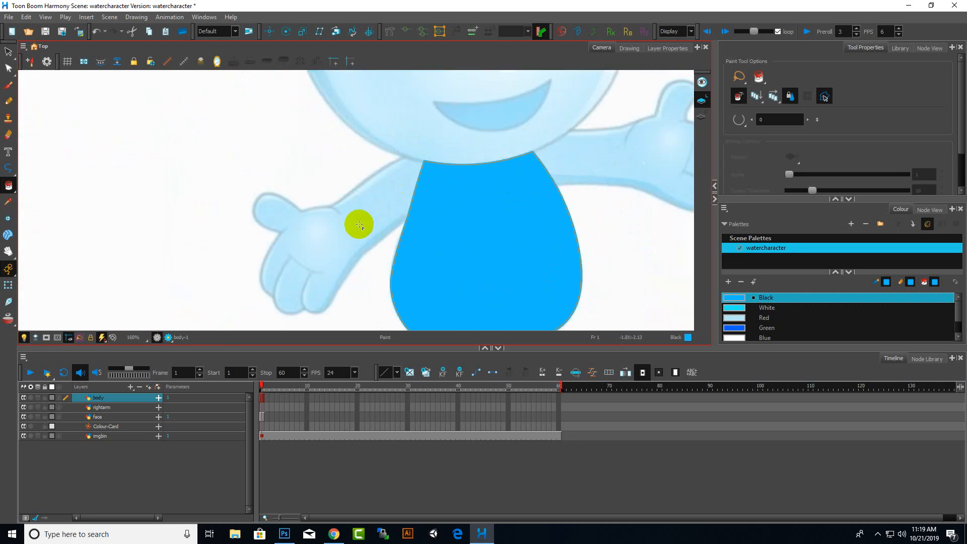
left_click(111, 407)
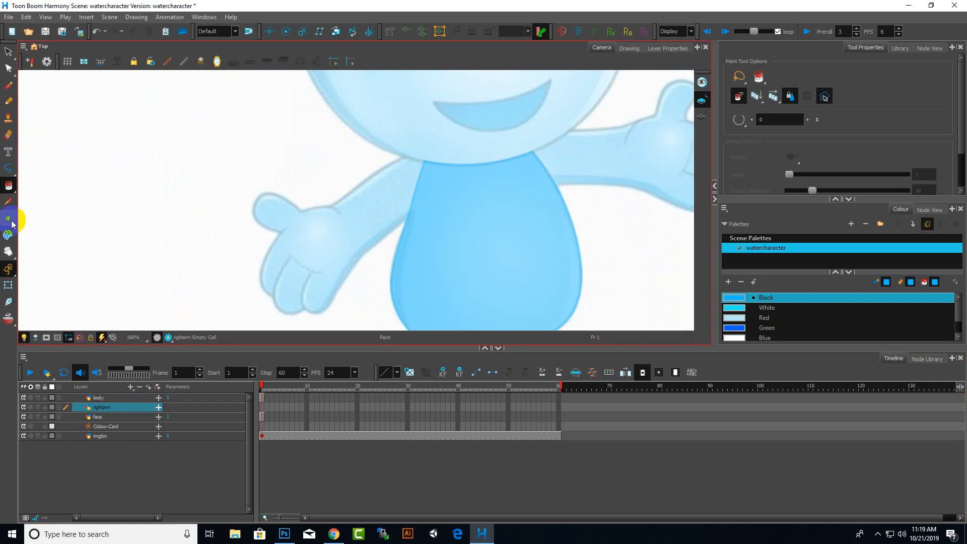
left_click(8, 168)
scroll(371, 168, "up", 4)
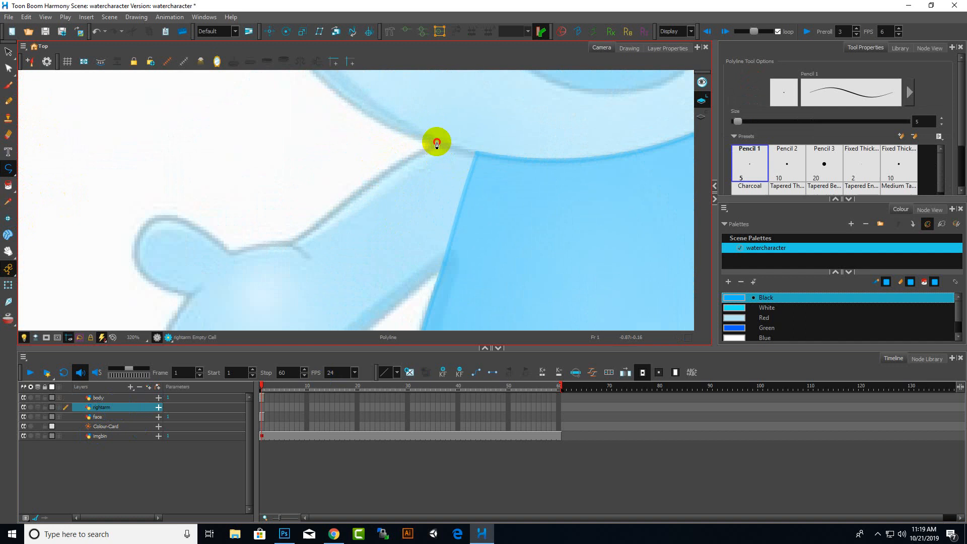
left_click(437, 142)
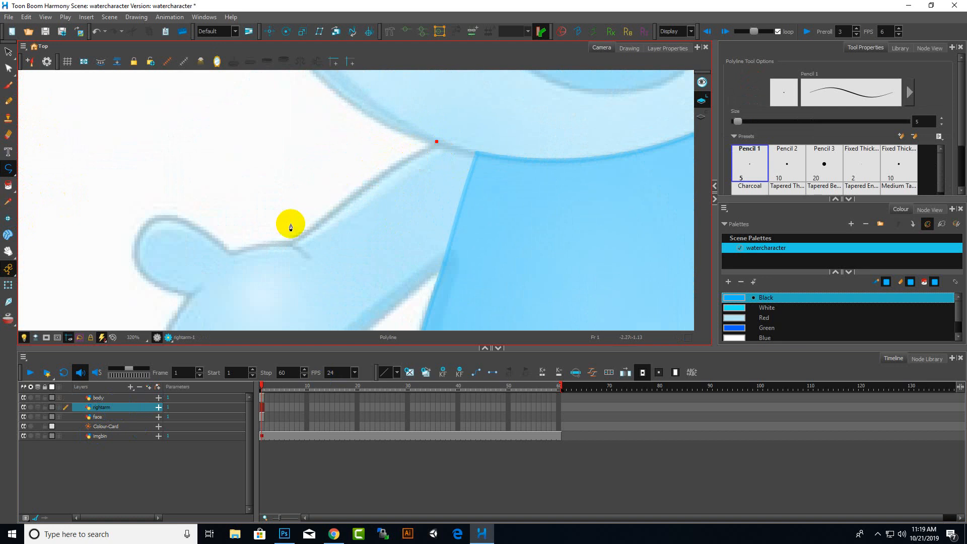
left_click_drag(292, 244, 271, 261)
Continue the arm outline across the wrist and up the underside to the body, closing it at the shoulder
scroll(333, 299, "down", 5)
scroll(352, 305, "up", 4)
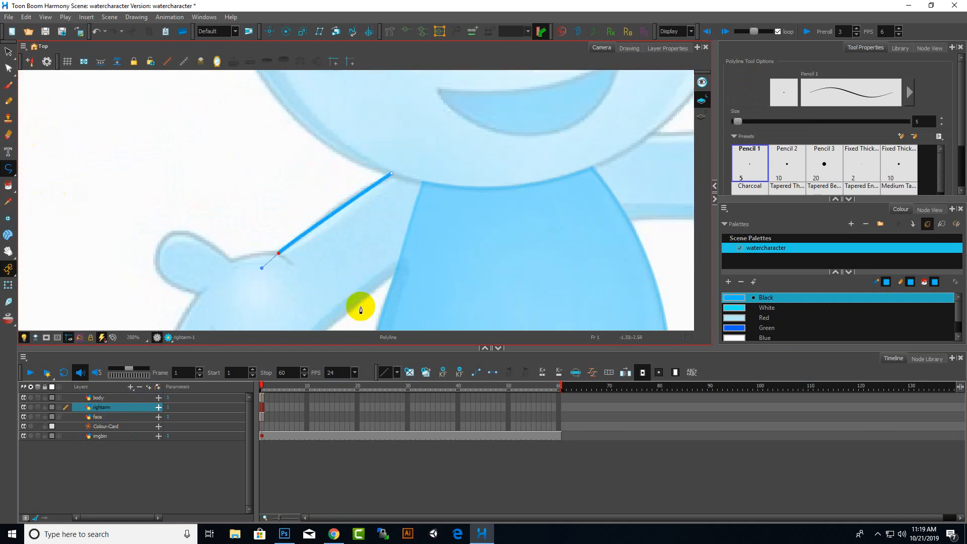
scroll(453, 247, "down", 5)
scroll(424, 272, "up", 4)
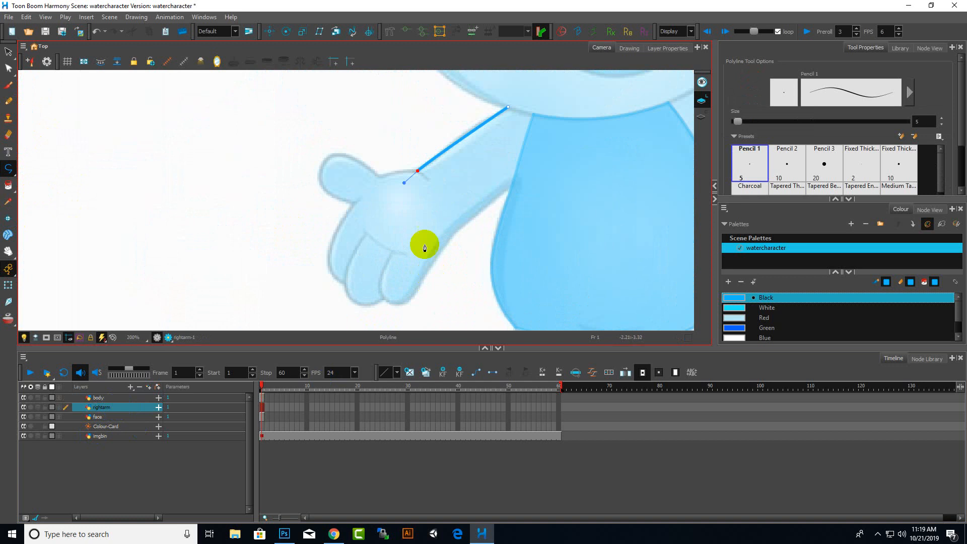
scroll(456, 238, "up", 2)
left_click(455, 231)
scroll(402, 257, "down", 4)
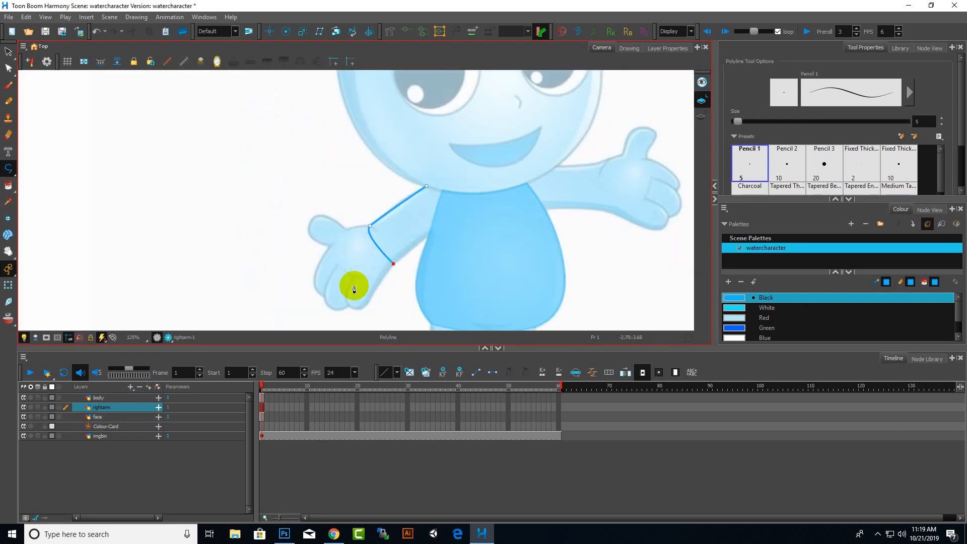
scroll(432, 240, "up", 5)
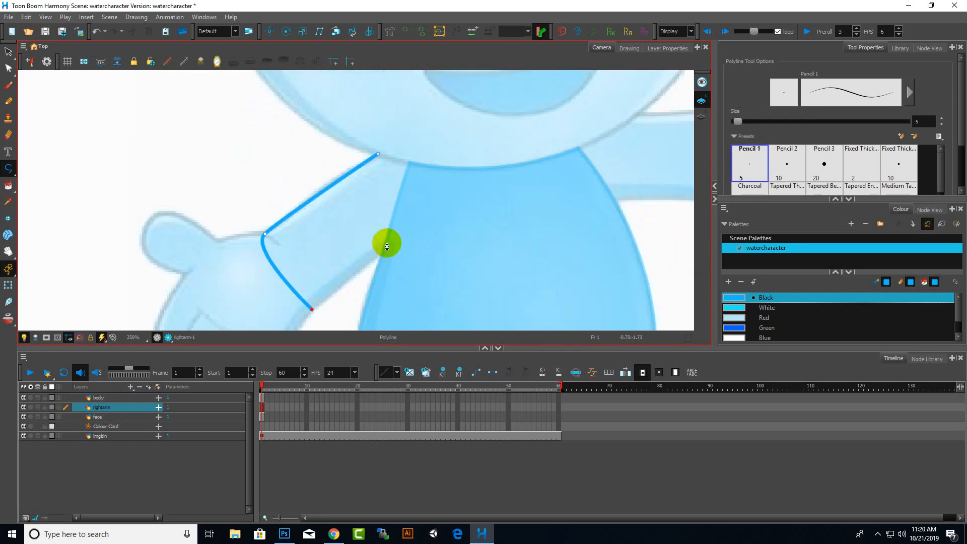
left_click(386, 246)
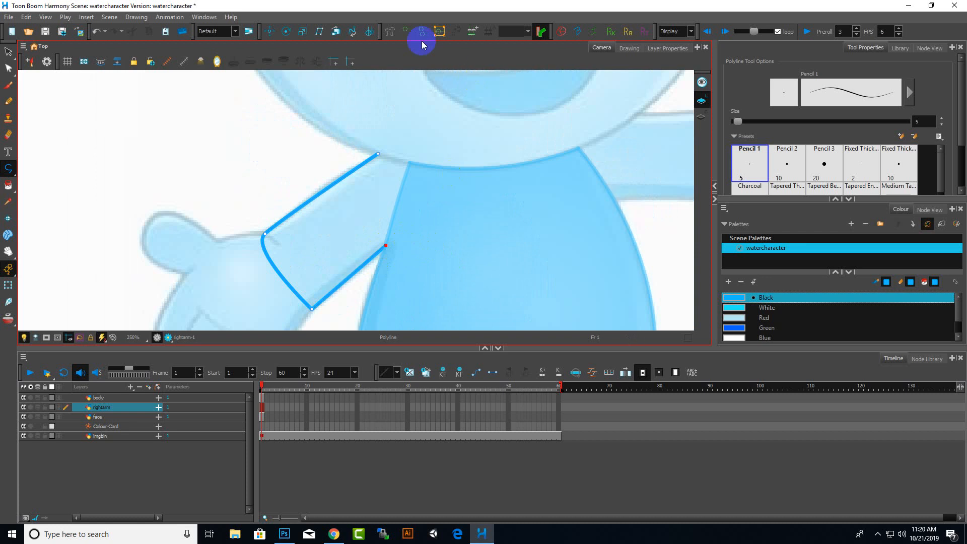
left_click(409, 166)
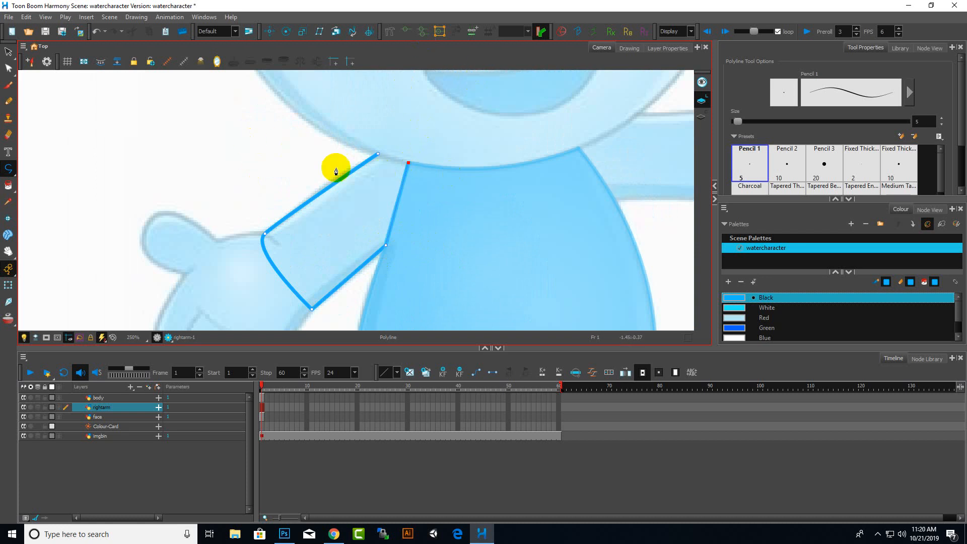
left_click(380, 157)
Switch to the Contour Editor and slightly bend the arm outline's shoulder and inner edges
left_click(9, 69)
scroll(528, 134, "up", 4)
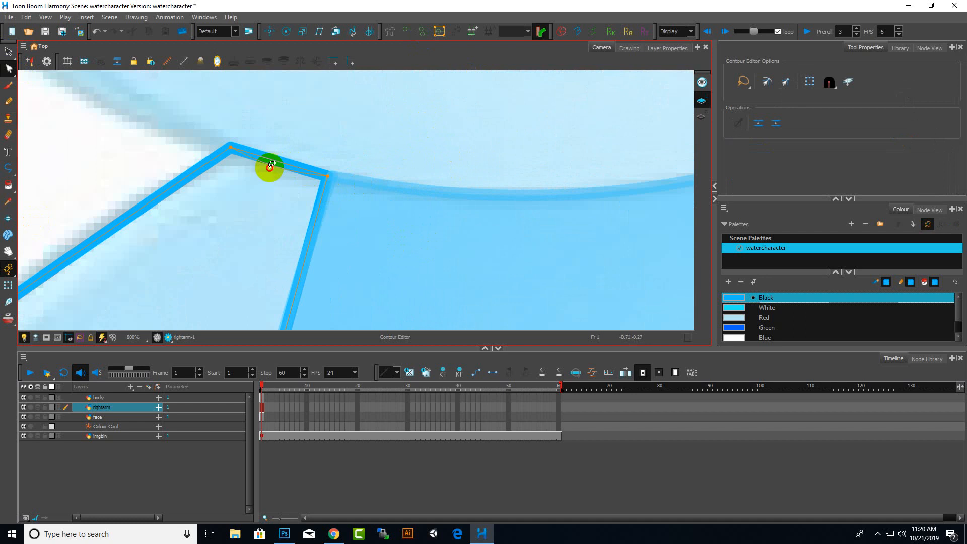
left_click_drag(269, 169, 269, 171)
scroll(365, 192, "down", 7)
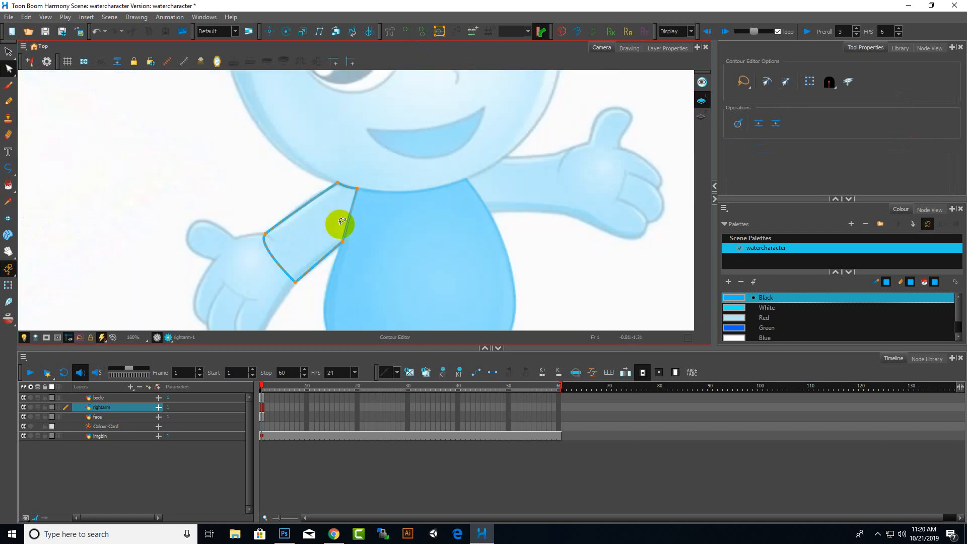
scroll(339, 223, "up", 3)
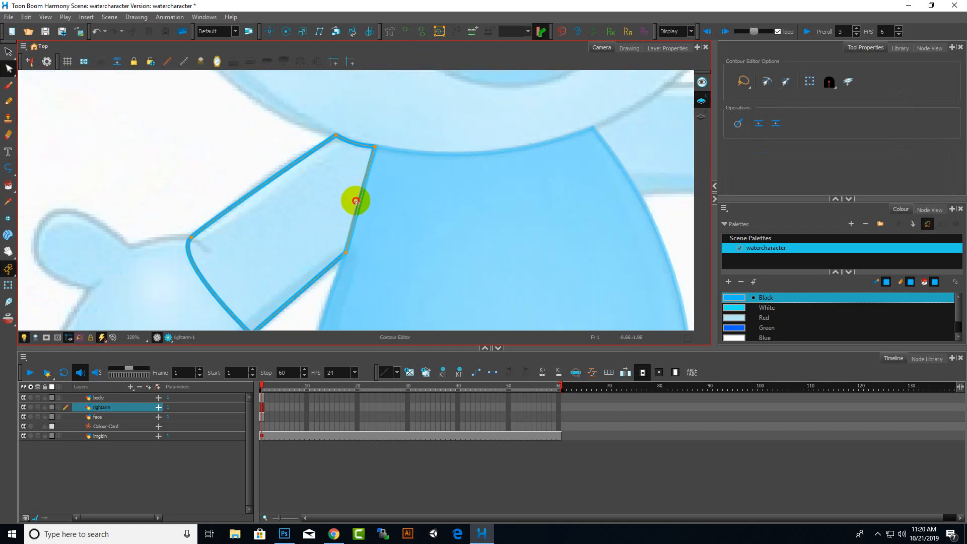
mouse_move(356, 201)
left_mouse_down()
mouse_move(361, 211)
mouse_move(359, 202)
left_mouse_up()
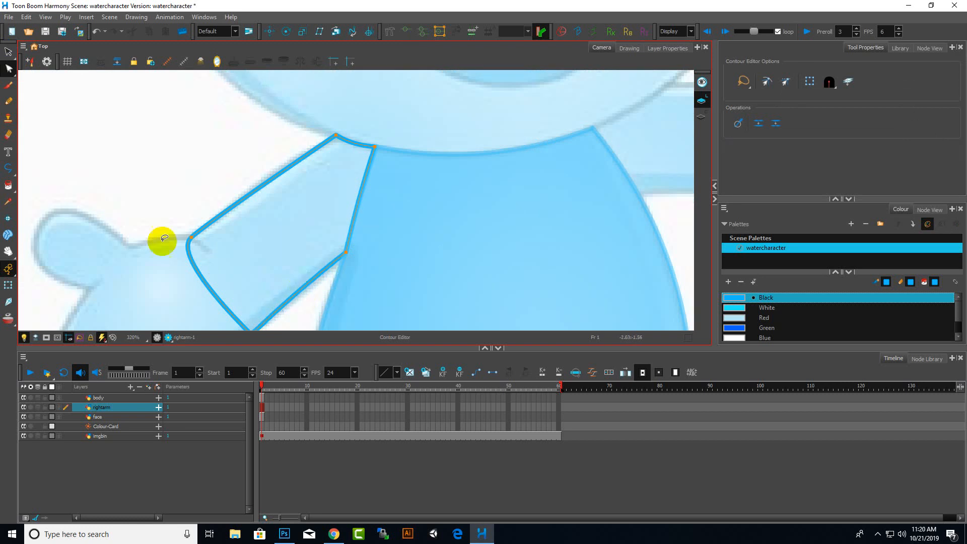
Reshape the arm outline's lower edge near the wrist with the Contour Editor
scroll(162, 242, "down", 3)
scroll(231, 216, "up", 3)
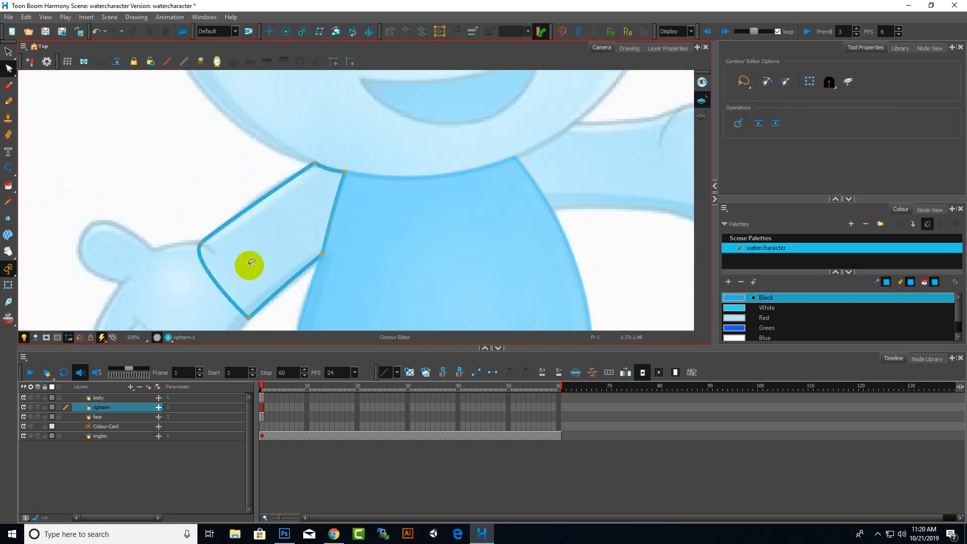
scroll(233, 281, "down", 2)
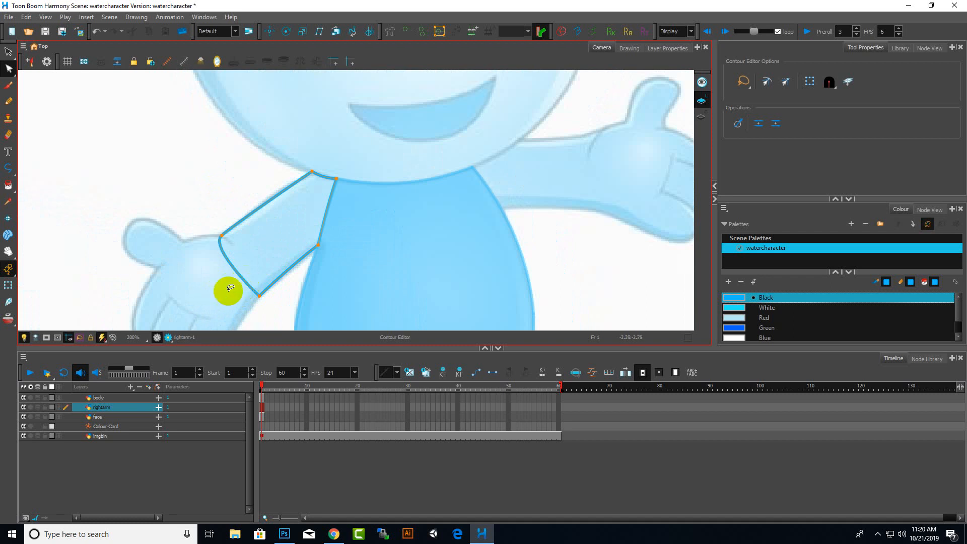
scroll(229, 288, "up", 3)
mouse_move(281, 264)
left_mouse_down()
mouse_move(270, 270)
mouse_move(275, 263)
left_mouse_up()
scroll(304, 239, "down", 6)
scroll(304, 204, "up", 4)
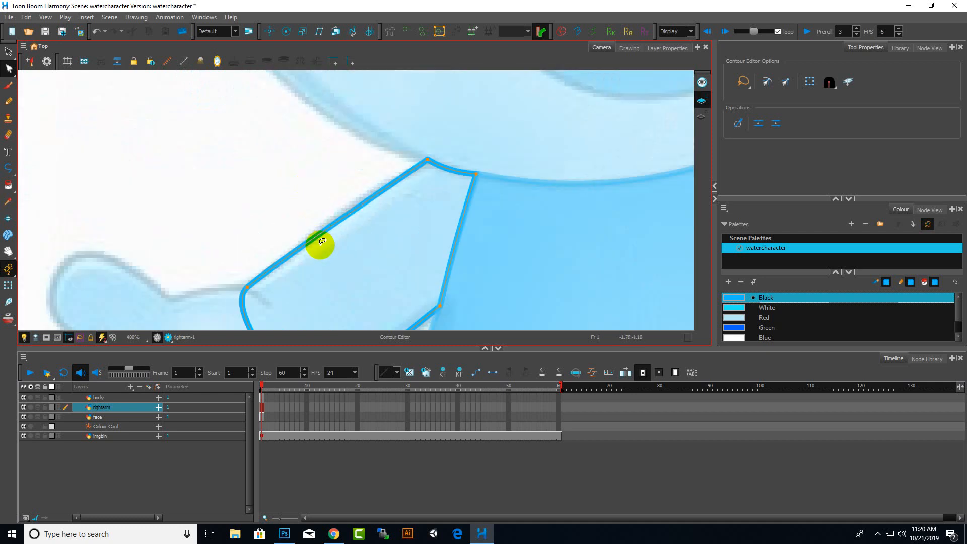
scroll(322, 229, "down", 6)
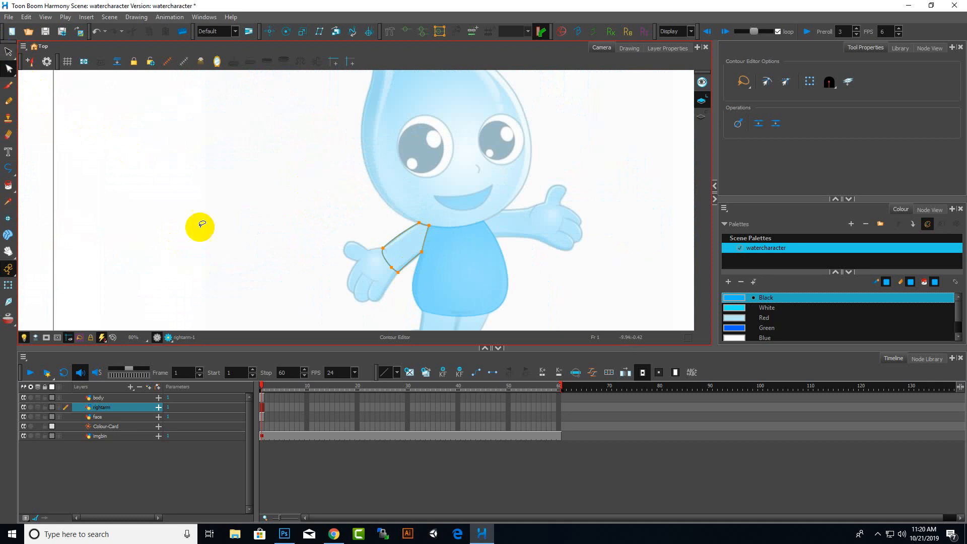
Fill the arm shape with the Black palette colour using the Paint tool
left_click(781, 308)
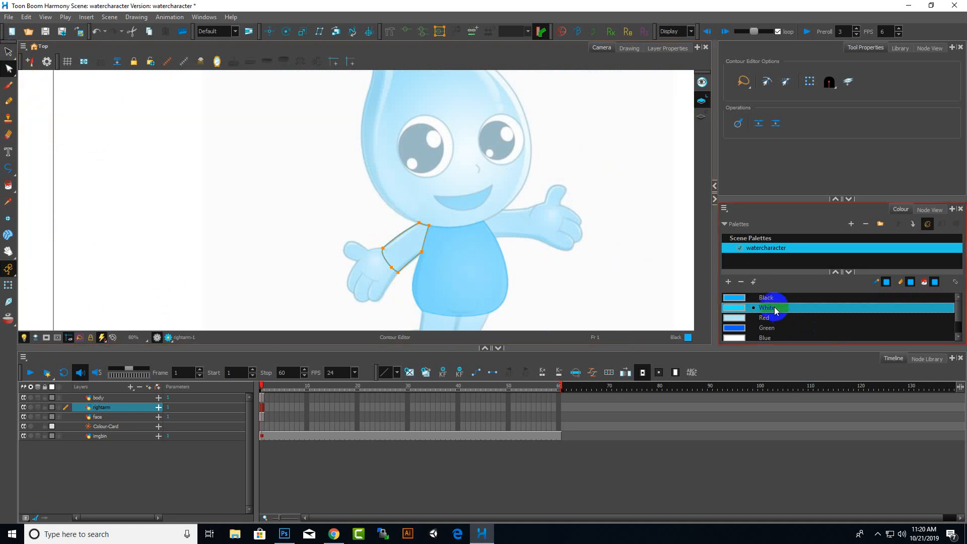
left_click(765, 297)
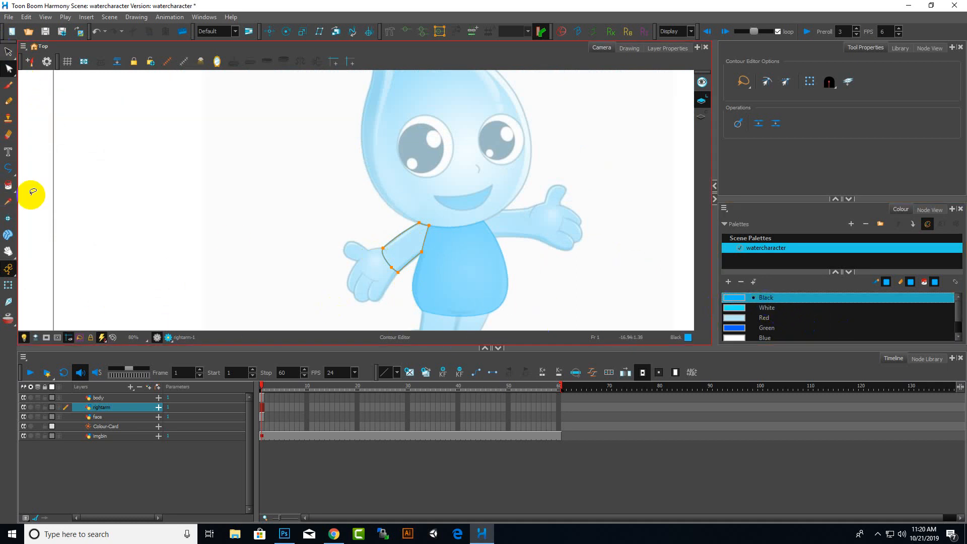
scroll(501, 248, "up", 4)
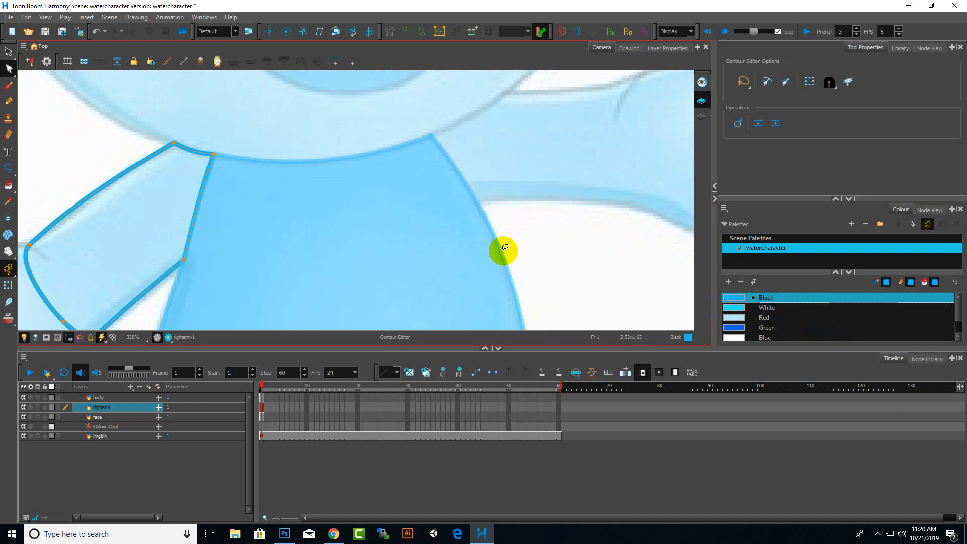
key("shift+z")
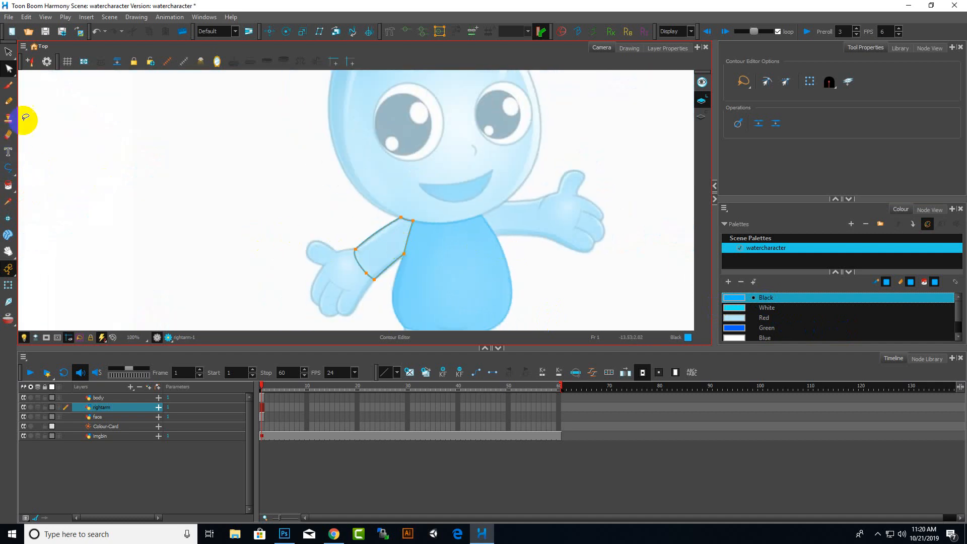
left_click(8, 186)
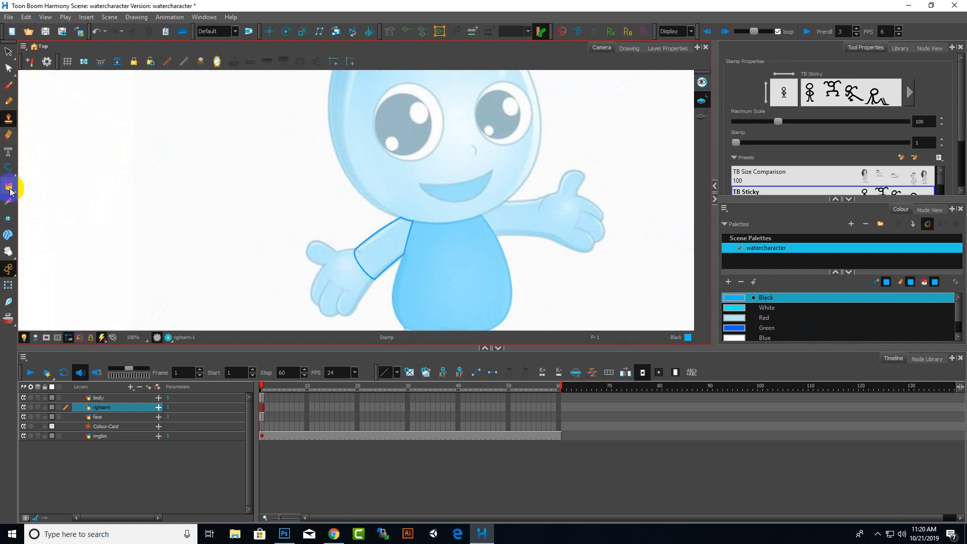
left_click(399, 244)
scroll(425, 277, "up", 5)
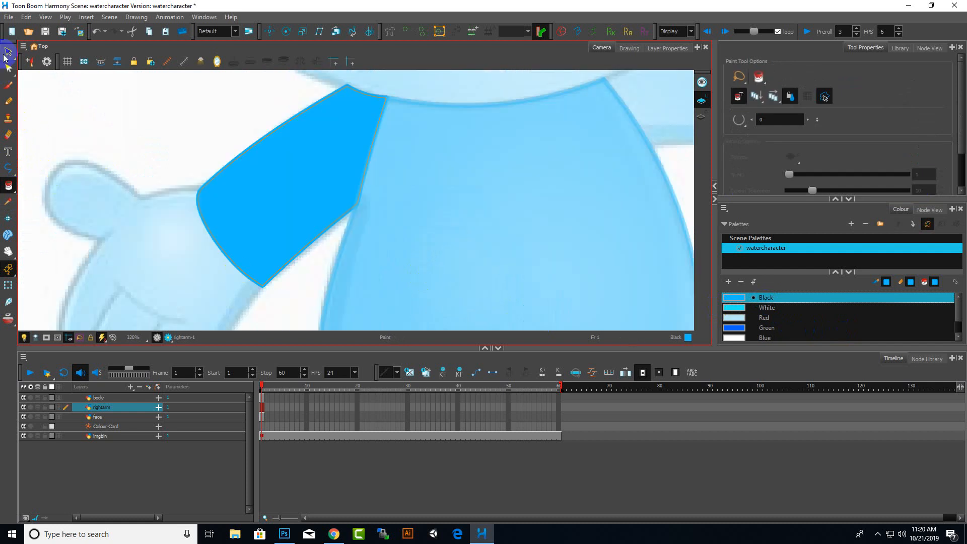
Switch to the Select tool and review the whole character in the scene
left_click(8, 52)
scroll(512, 261, "down", 5)
left_click(220, 250)
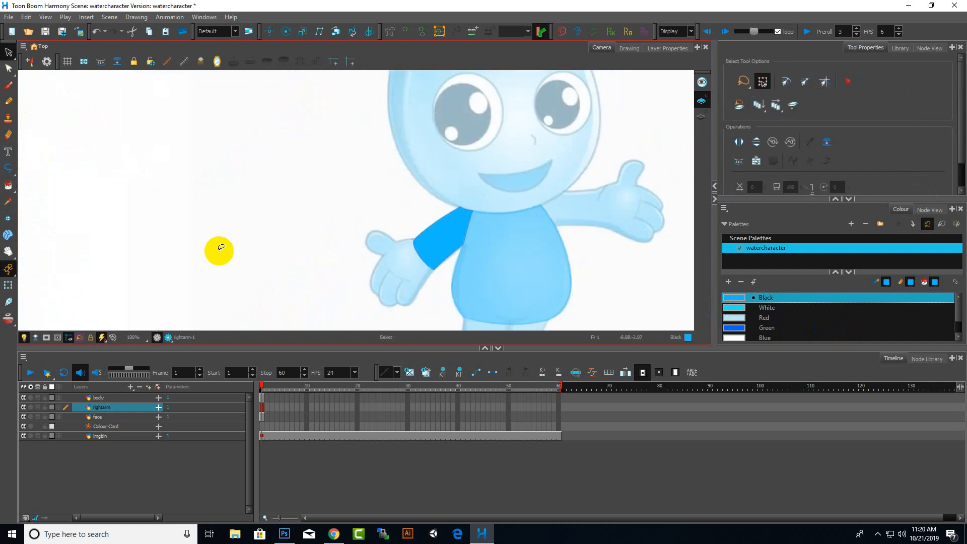
scroll(449, 259, "down", 4)
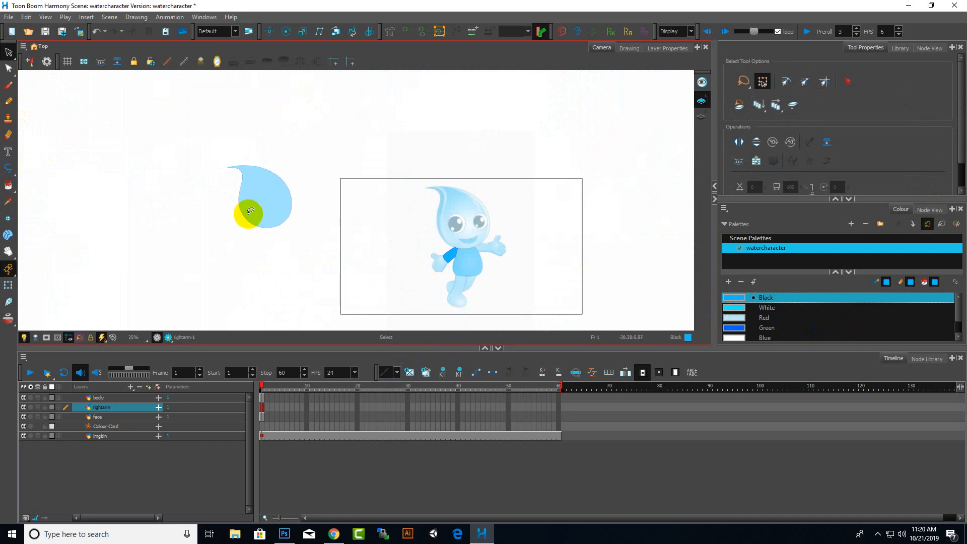
scroll(248, 213, "up", 2)
scroll(254, 226, "down", 3)
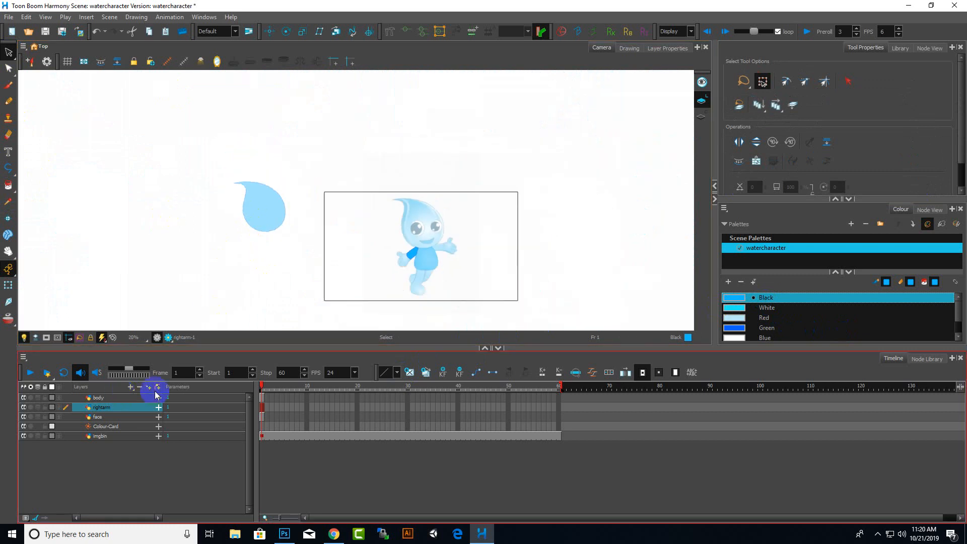
Add a new vector drawing layer named righthand
left_click(129, 387)
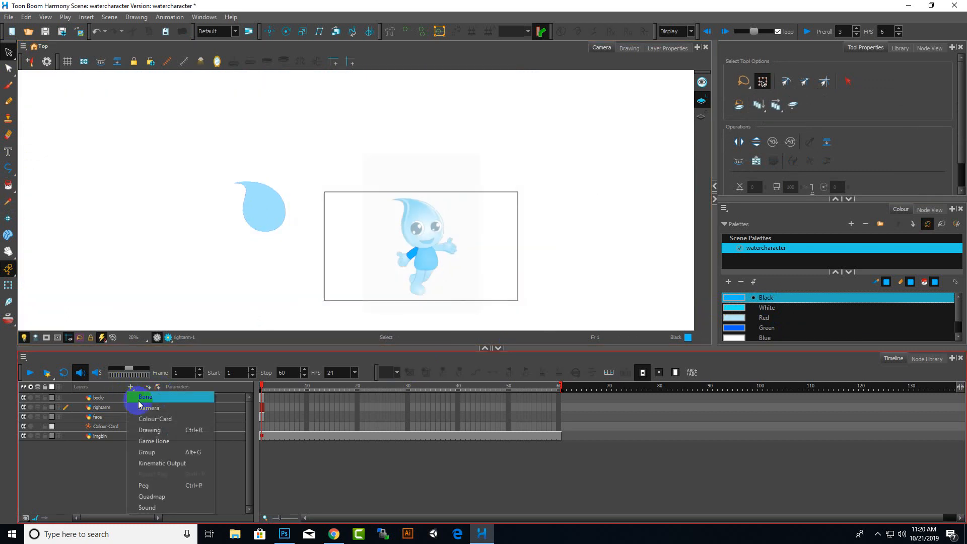
left_click(164, 430)
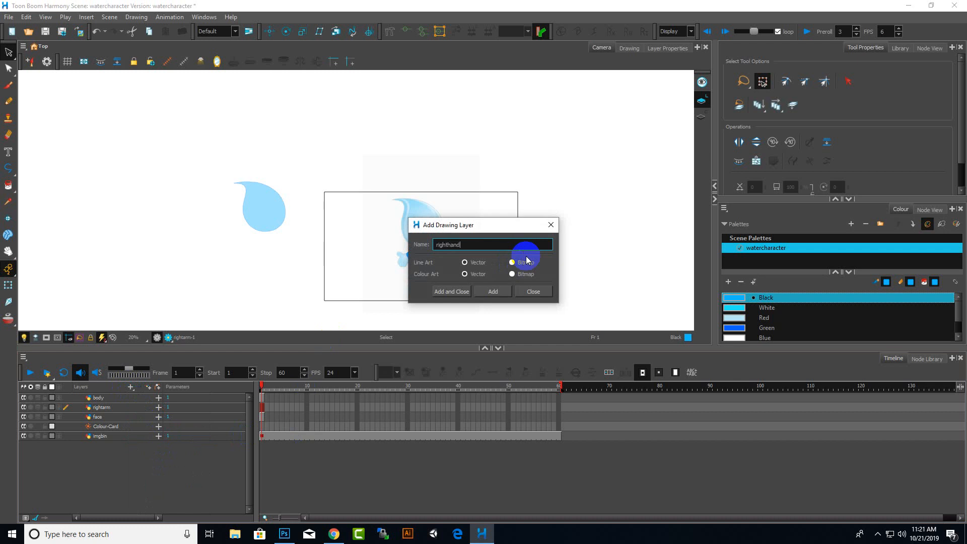
left_click(493, 291)
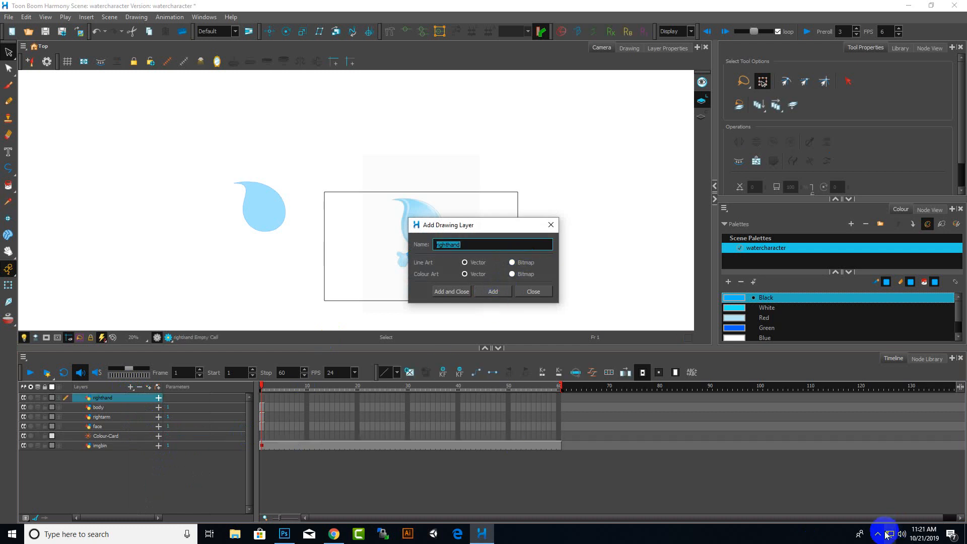
left_click(533, 293)
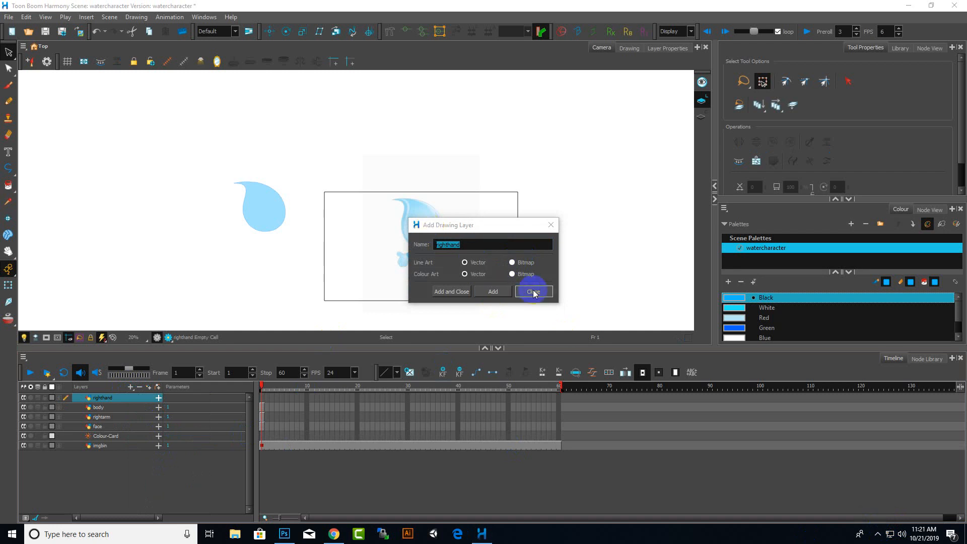
Select the Polyline tool and start tracing the right hand's outline from the wrist around the thumb
scroll(399, 289, "up", 5)
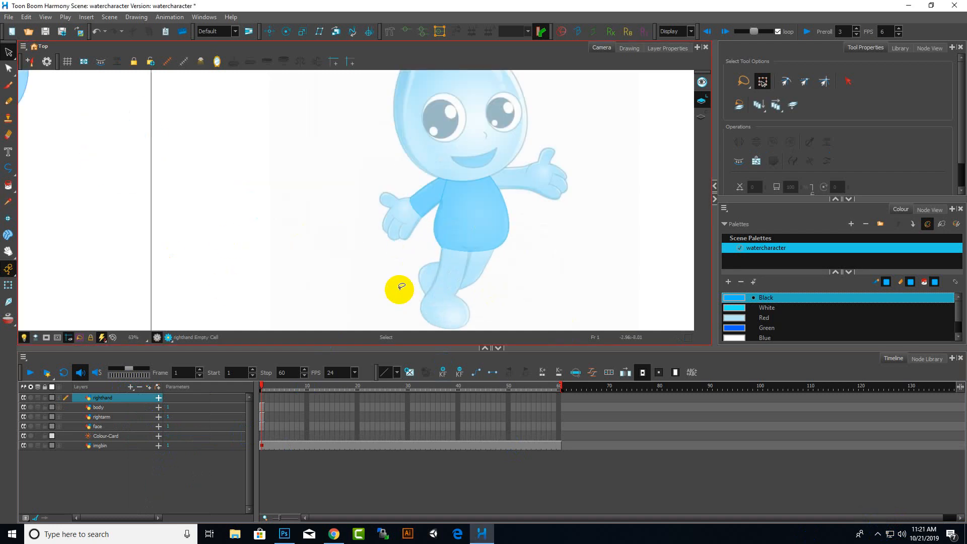
scroll(401, 286, "up", 1)
left_click(8, 168)
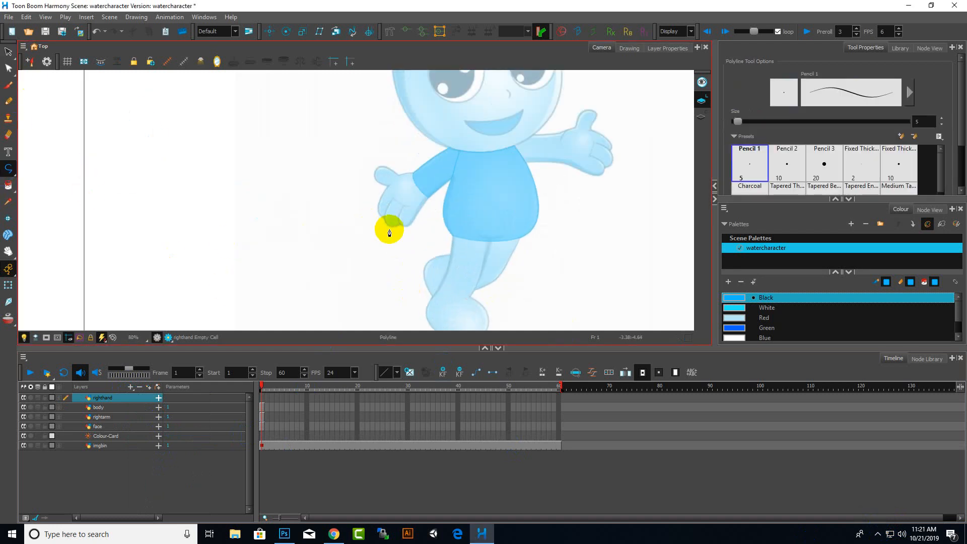
scroll(401, 181, "up", 6)
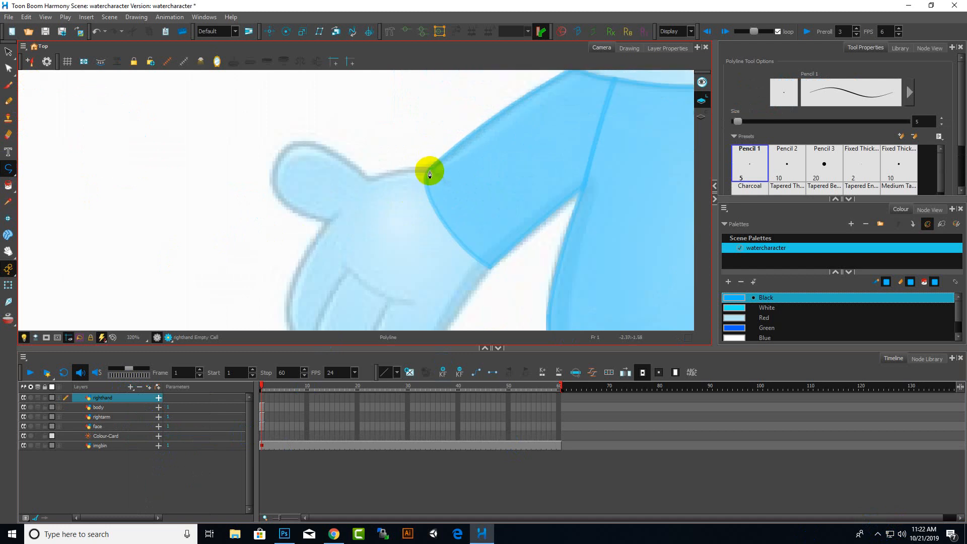
left_click(429, 172)
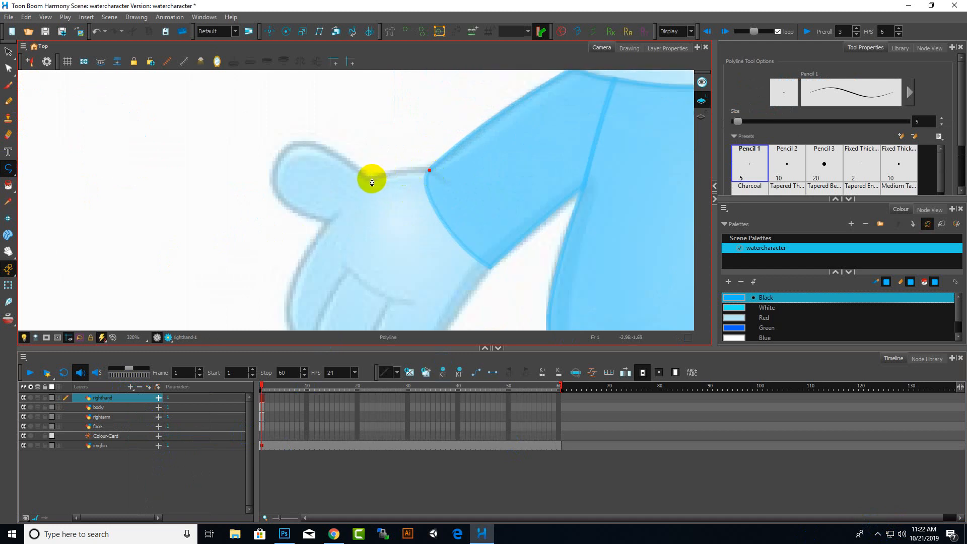
left_click(371, 180)
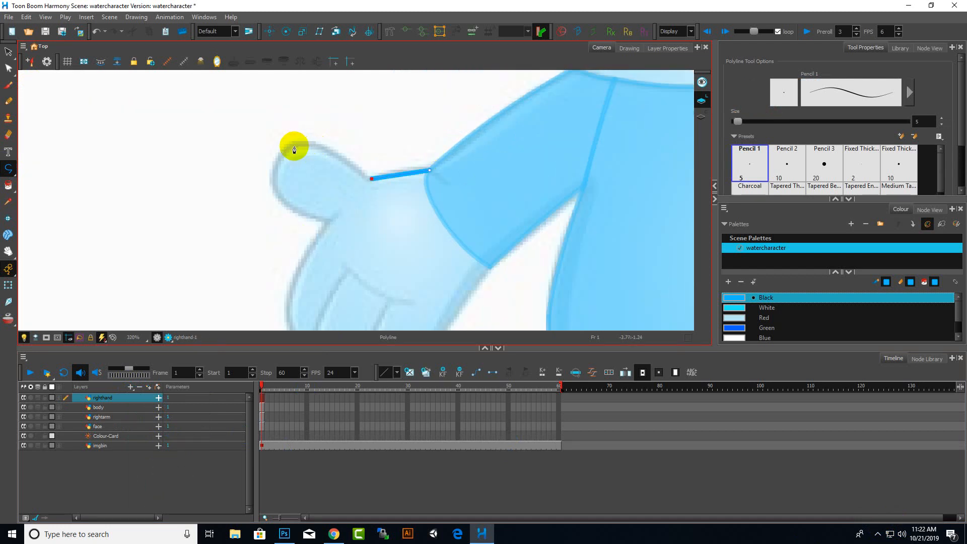
left_click_drag(286, 151, 266, 158)
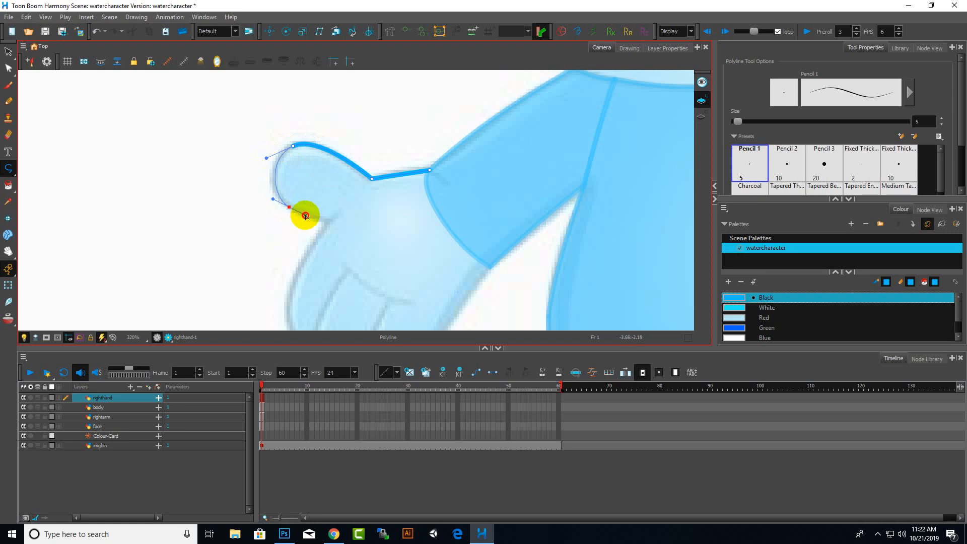
left_click_drag(305, 215, 305, 215)
left_click(332, 221)
Continue the polyline outline down the hand's outer edge and along the fingertips
scroll(428, 194, "down", 2)
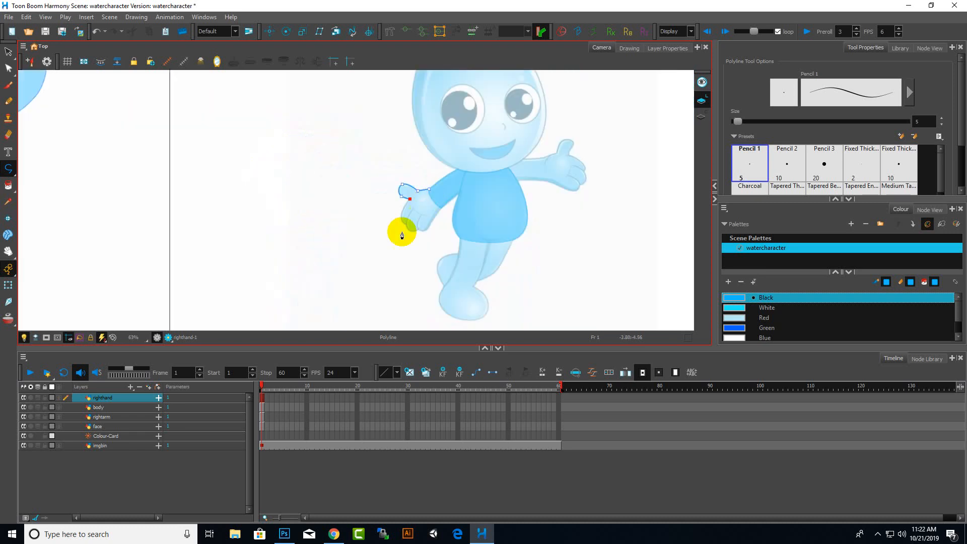
scroll(401, 232, "up", 1)
scroll(389, 184, "up", 1)
scroll(387, 190, "up", 1)
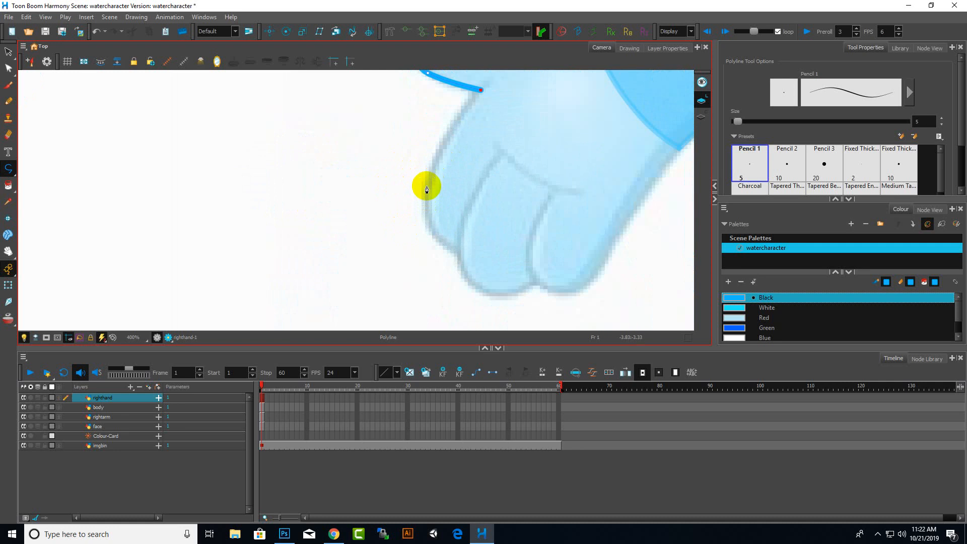
left_click(426, 194)
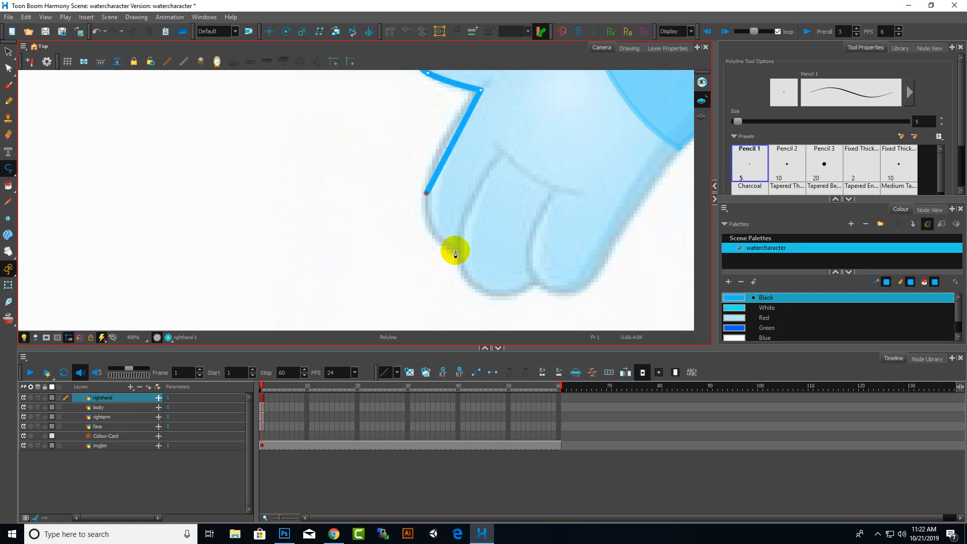
left_click(456, 251)
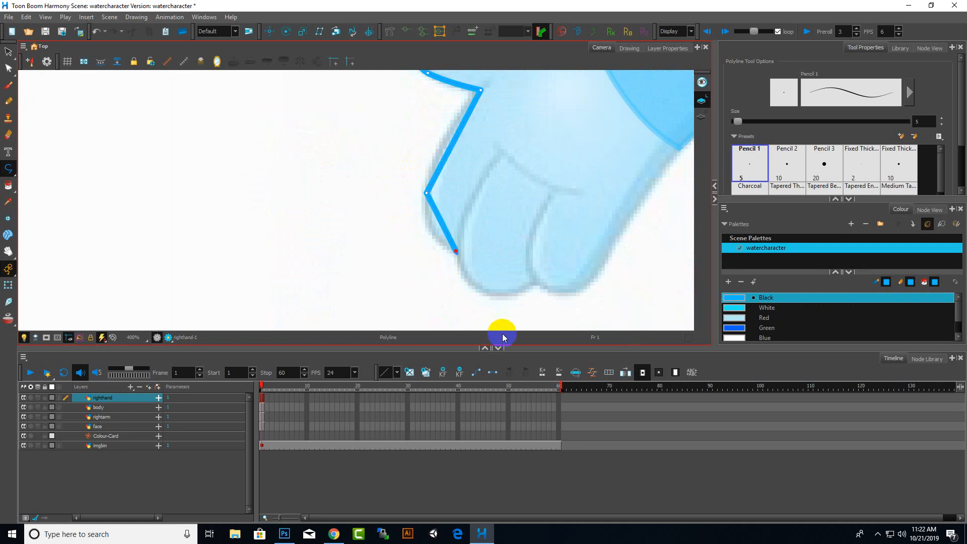
left_click(535, 282)
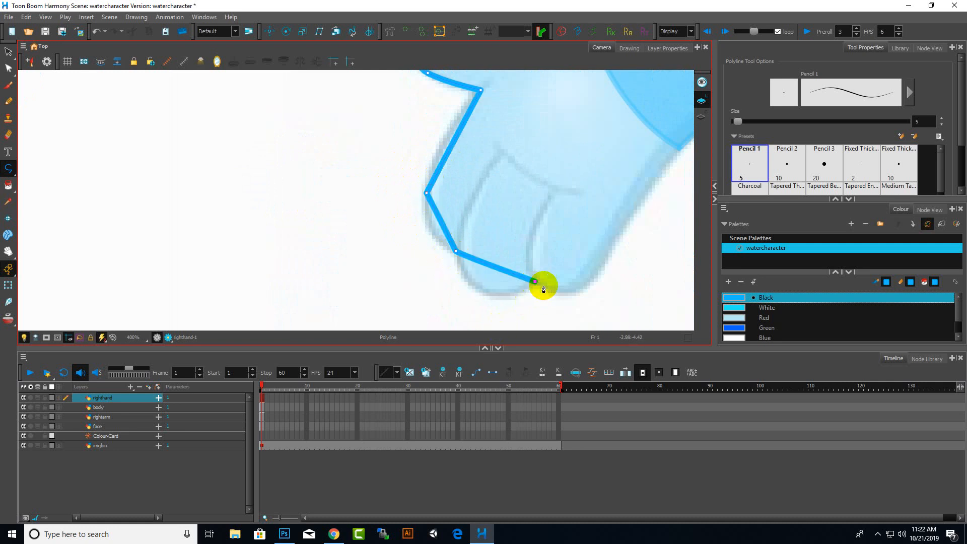
left_click(586, 288)
Close the hand outline at the wrist, curving the last segment near the sleeve
scroll(541, 272, "down", 3)
scroll(427, 237, "up", 2)
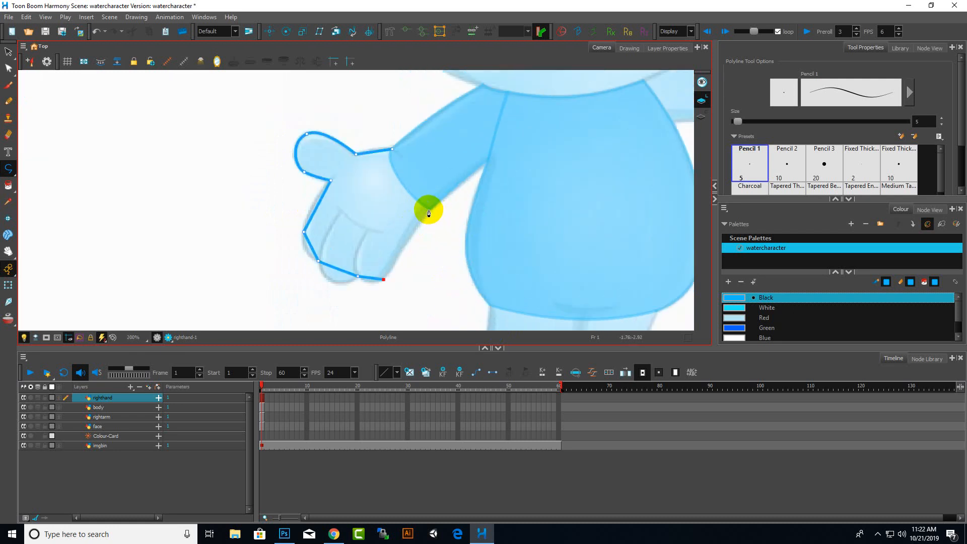
left_click(428, 210)
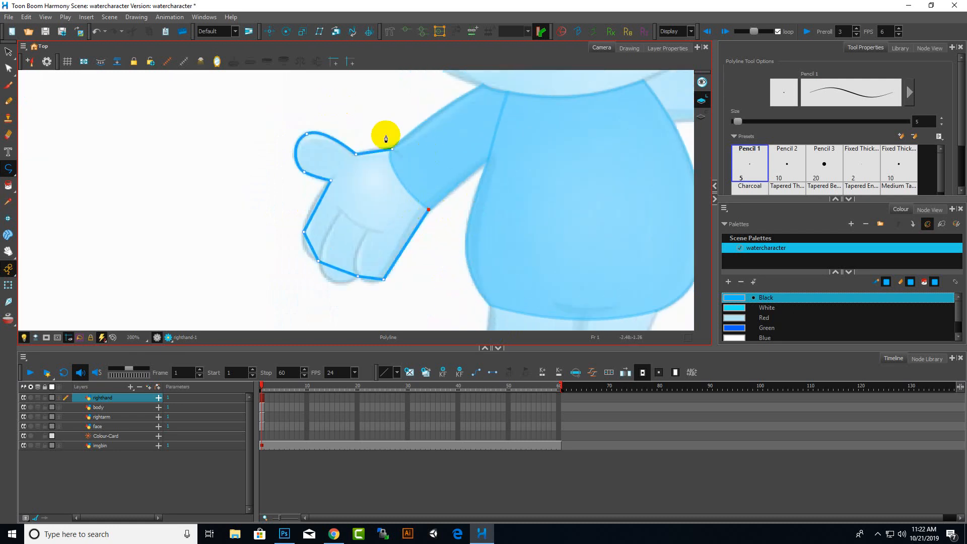
left_click_drag(392, 150, 399, 112)
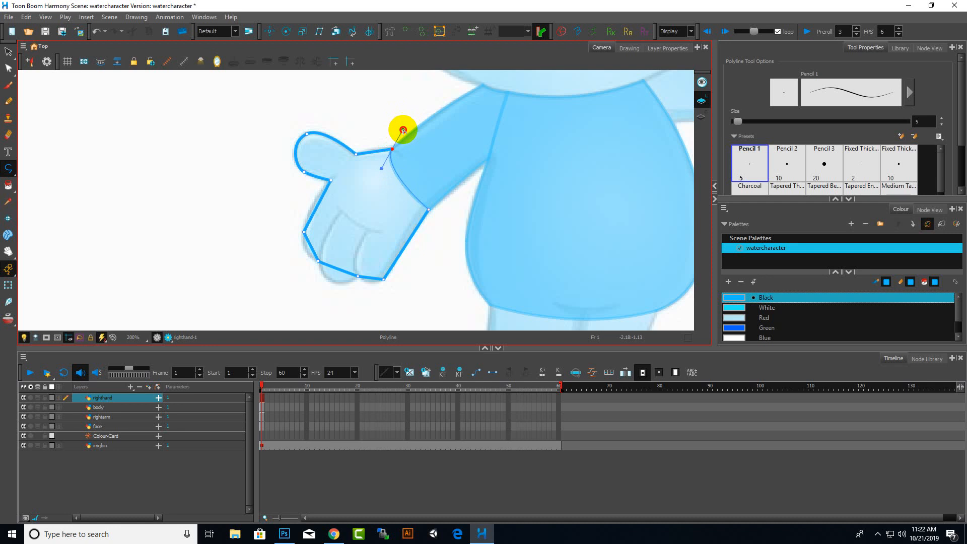
left_click_drag(403, 129, 403, 130)
Switch to the Contour Editor and adjust the hand outline near the thumb
left_click(9, 68)
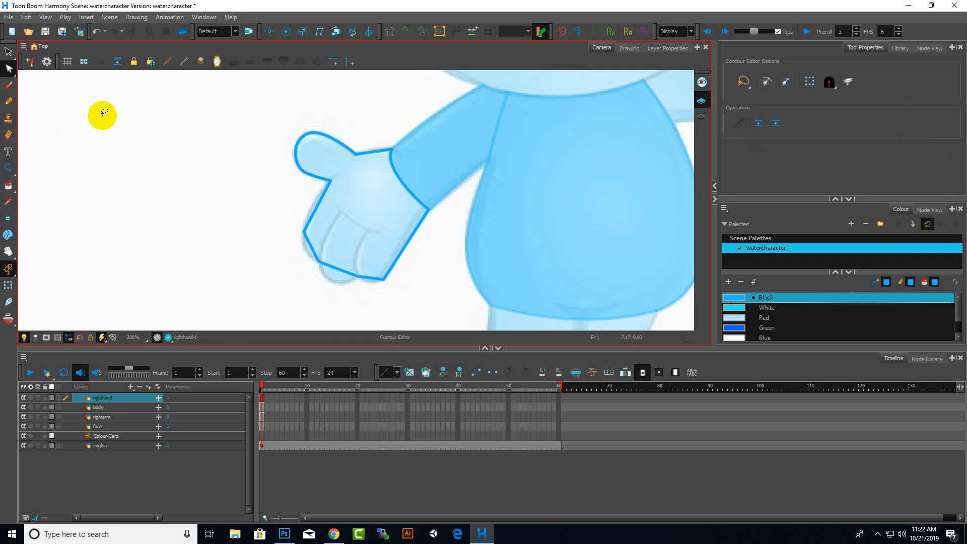
scroll(384, 194, "up", 4)
scroll(345, 158, "down", 3)
scroll(345, 110, "up", 3)
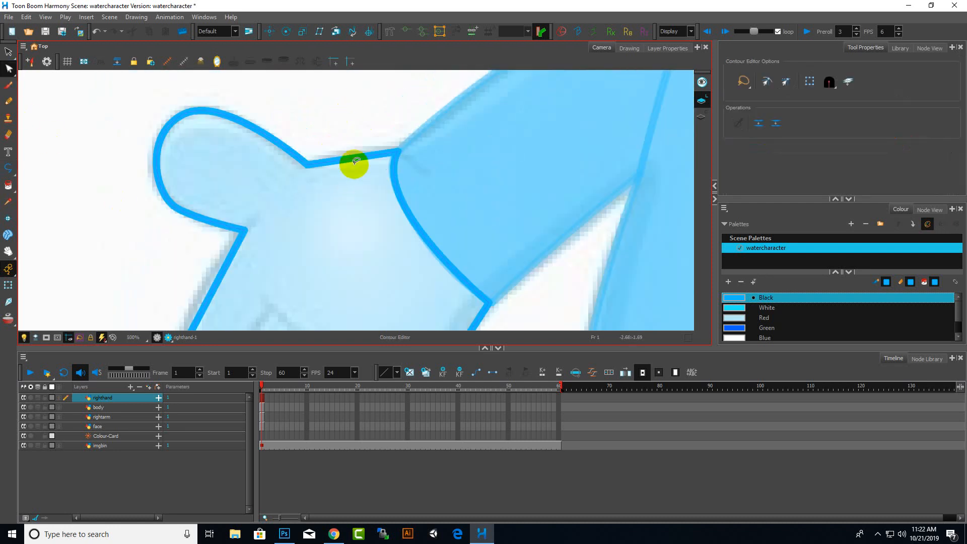
scroll(277, 209, "down", 3)
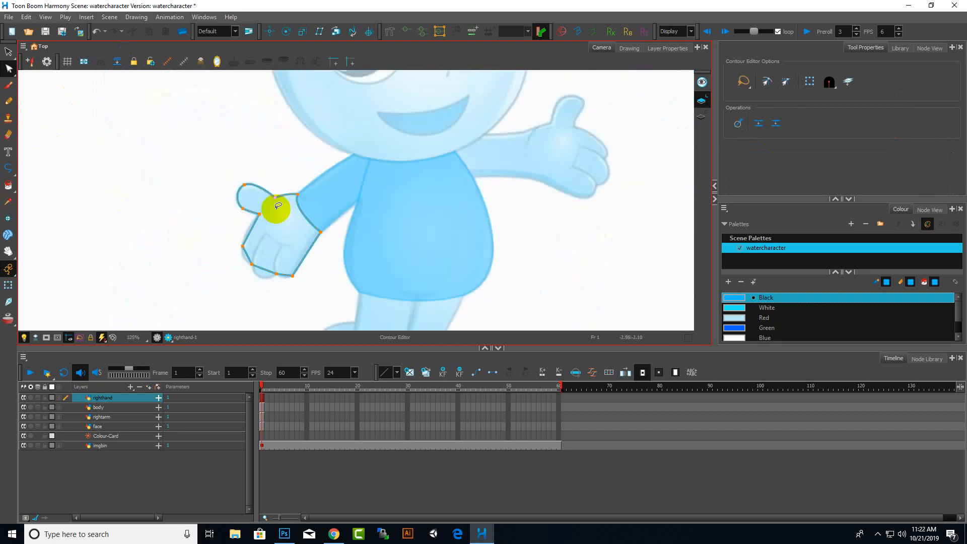
scroll(229, 263, "up", 3)
left_click_drag(300, 147, 283, 145)
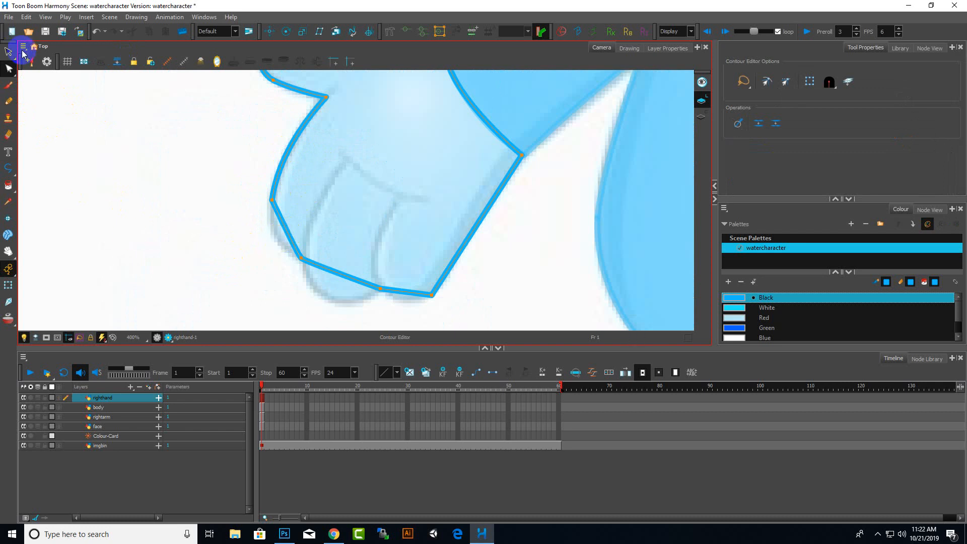
Bend the hand outline's finger edges and fingertip segments into smooth curves with the Contour Editor
scroll(363, 259, "up", 3)
scroll(148, 173, "up", 2)
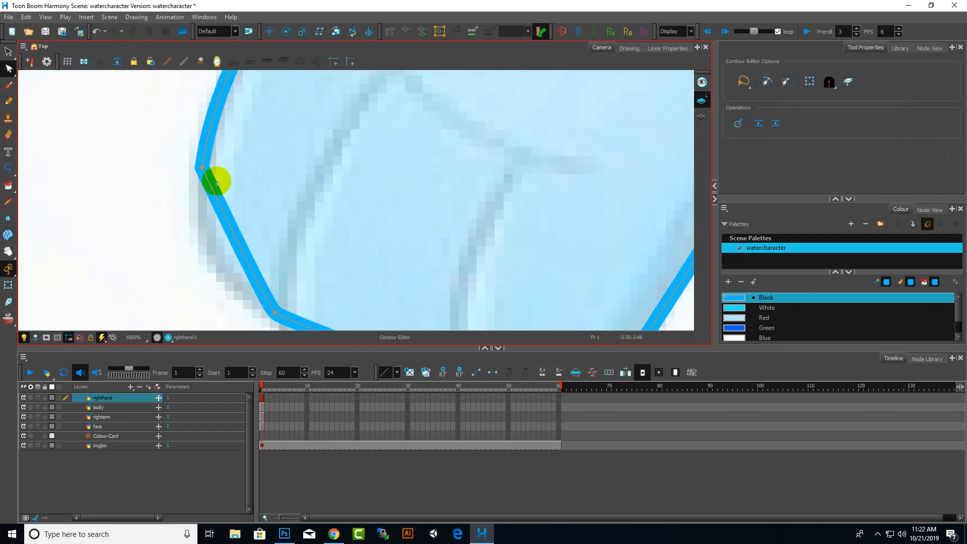
left_click_drag(218, 206, 226, 245)
scroll(223, 253, "down", 4)
scroll(362, 262, "up", 3)
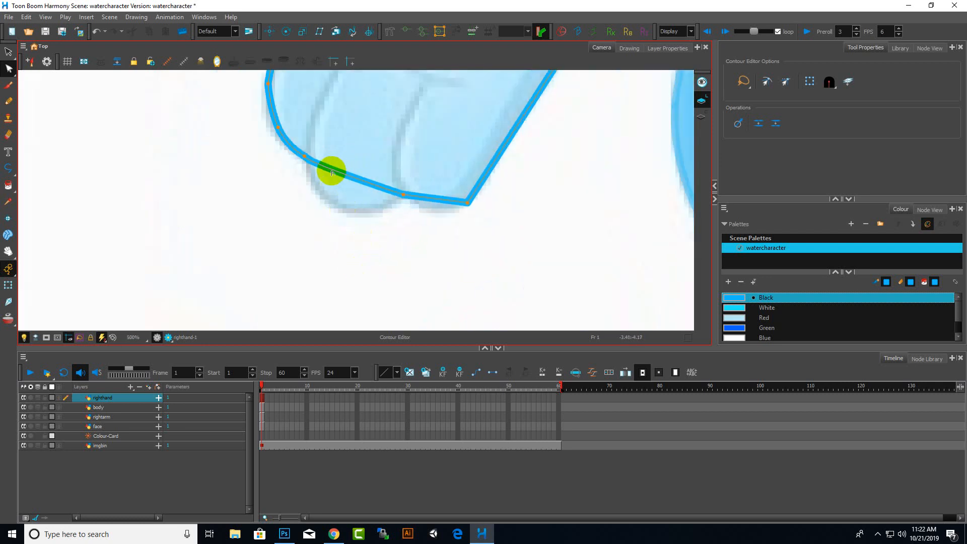
left_click_drag(326, 168, 491, 538)
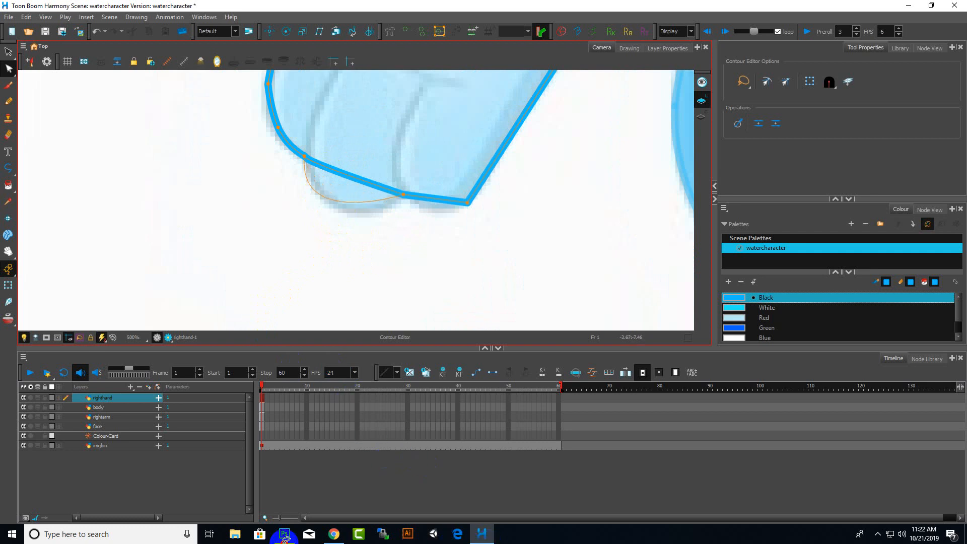
left_click_drag(364, 537, 363, 526)
scroll(356, 209, "up", 3)
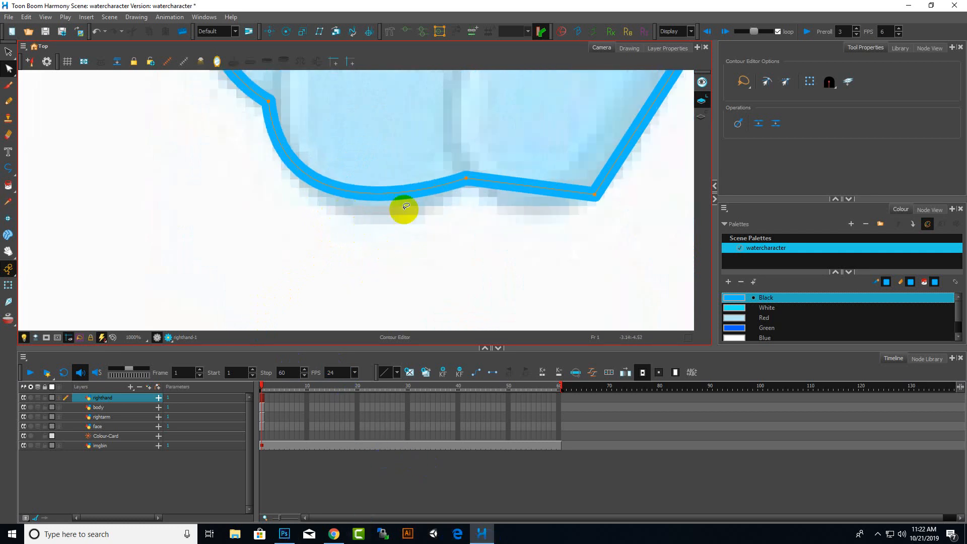
left_click_drag(434, 196, 410, 210)
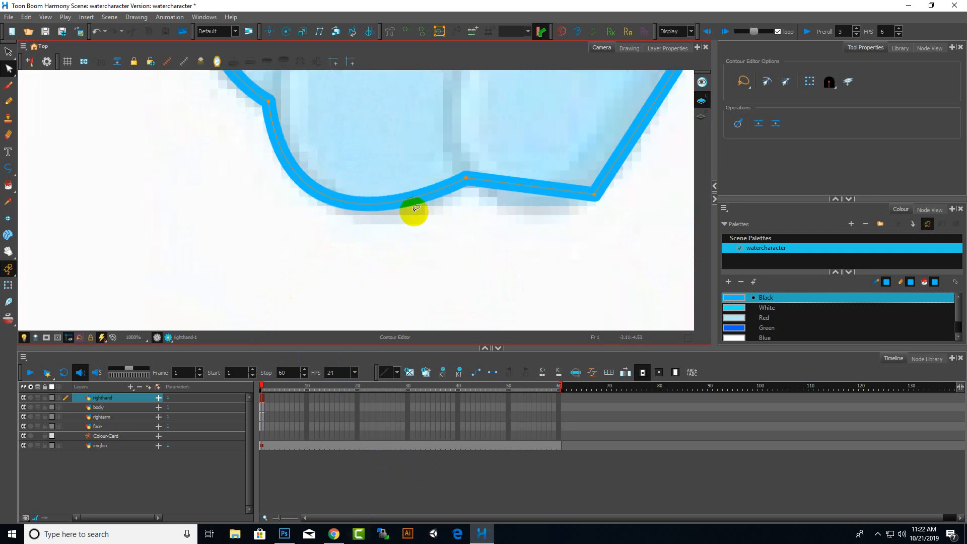
mouse_move(501, 185)
left_mouse_down()
mouse_move(491, 213)
mouse_move(490, 193)
left_mouse_up()
Switch to the Brush tool and draw a finger separation line inside the hand
scroll(432, 199, "down", 5)
scroll(486, 155, "up", 3)
scroll(478, 211, "down", 3)
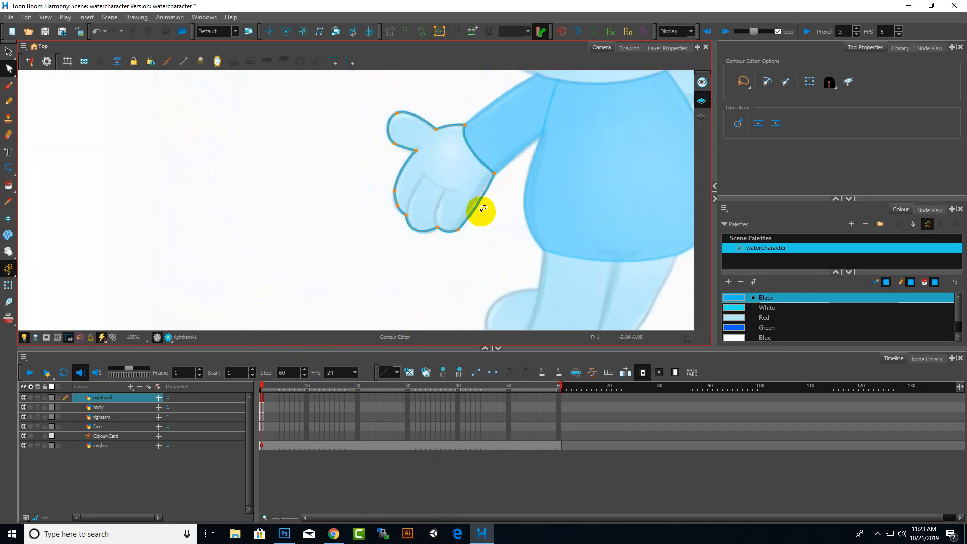
scroll(480, 214, "up", 2)
scroll(525, 109, "down", 1)
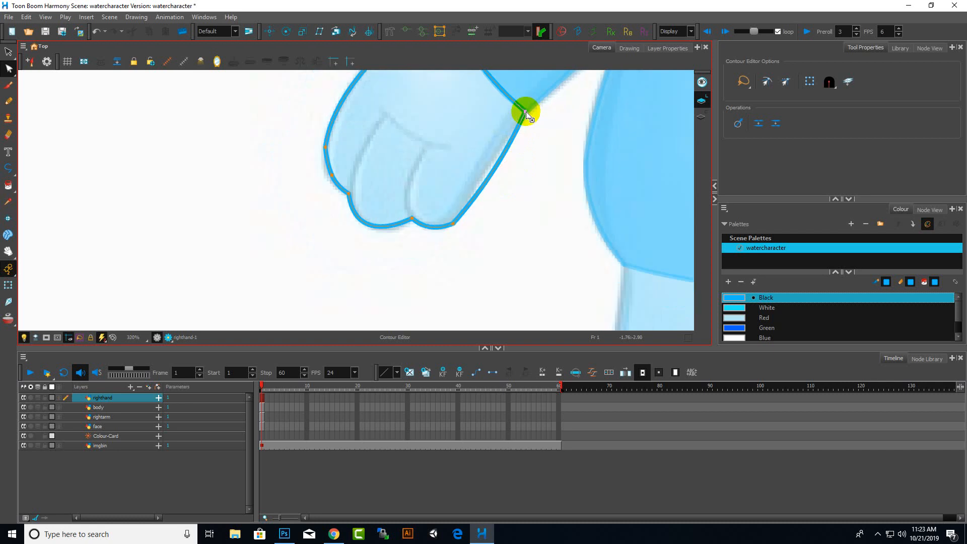
scroll(505, 151, "down", 2)
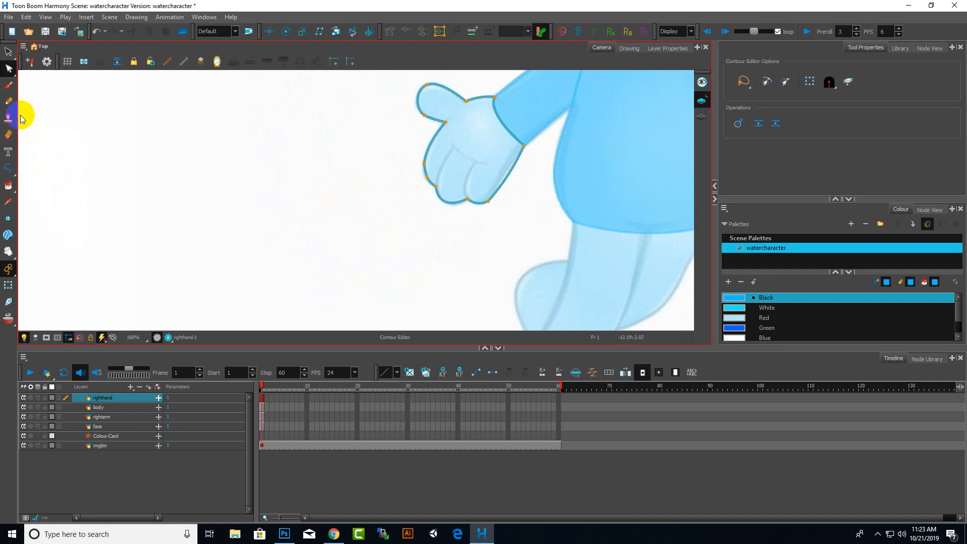
left_click(9, 85)
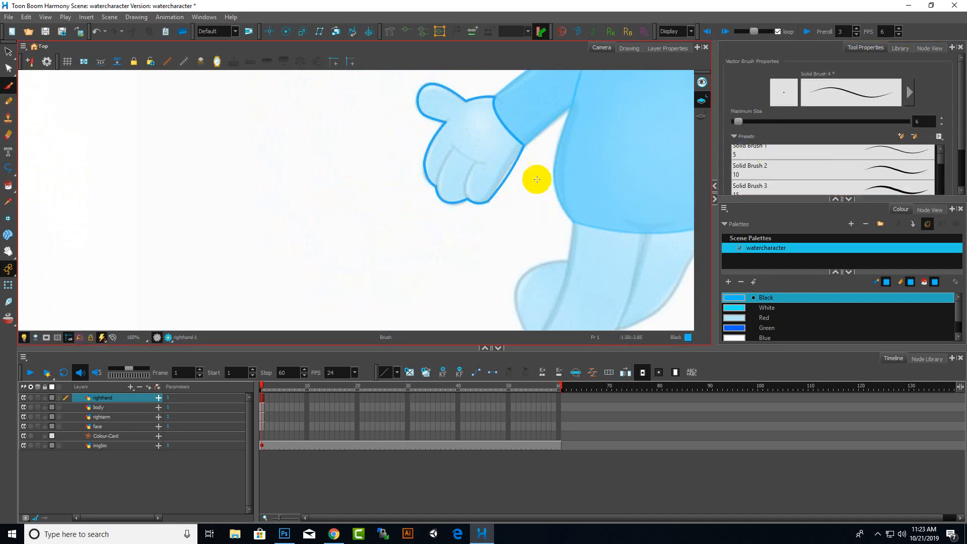
scroll(454, 182, "up", 3)
scroll(409, 245, "up", 4)
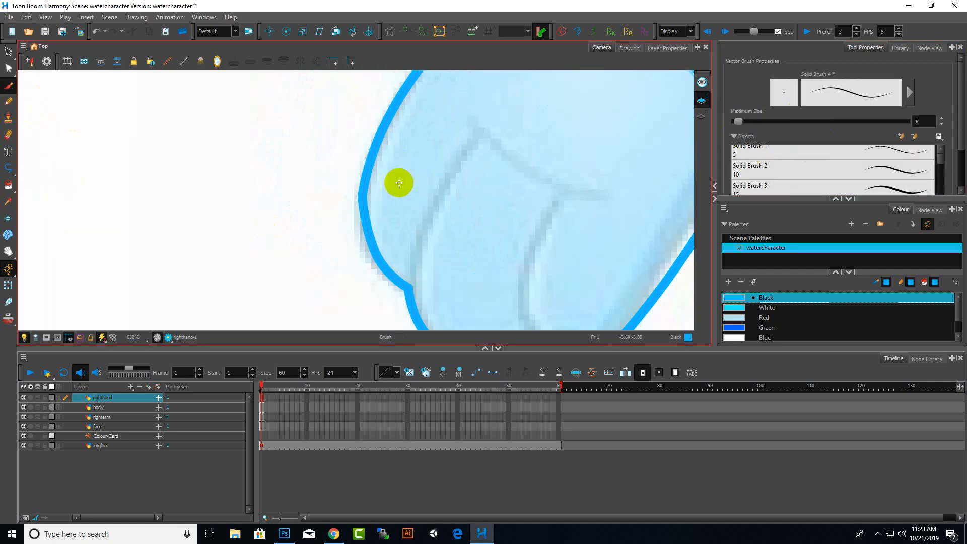
mouse_move(409, 284)
left_mouse_down()
mouse_move(434, 218)
mouse_move(492, 139)
left_mouse_up()
Draw a second finger separation line inside the hand with the Brush
scroll(566, 227, "down", 7)
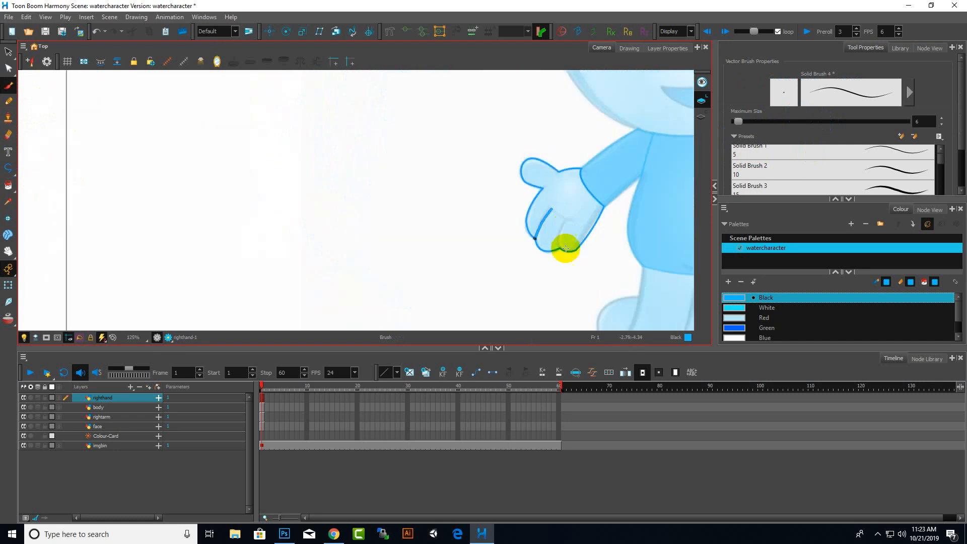
scroll(566, 249, "up", 6)
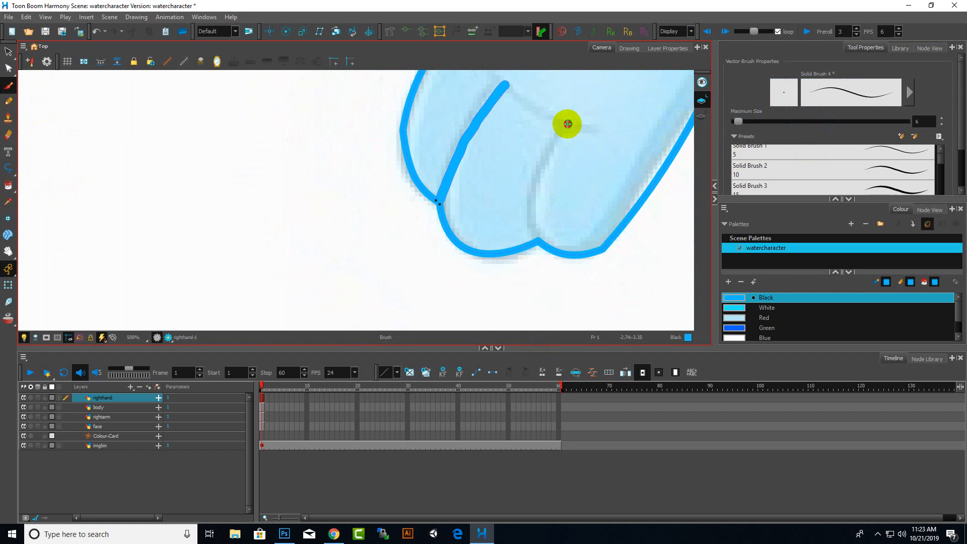
mouse_move(567, 124)
left_mouse_down()
mouse_move(542, 153)
mouse_move(530, 194)
mouse_move(537, 241)
left_mouse_up()
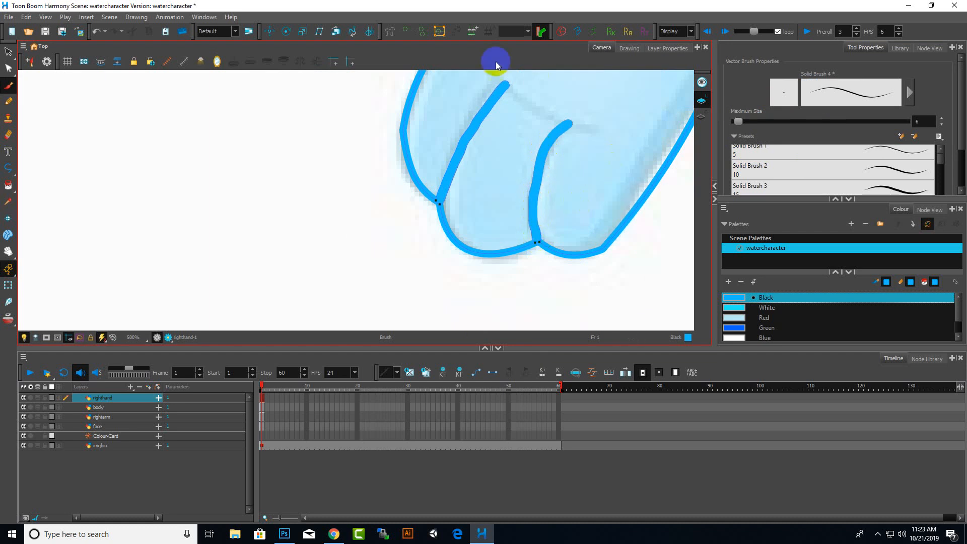
Draw a third finger line across the top of the hand with the Brush
scroll(568, 188, "down", 1)
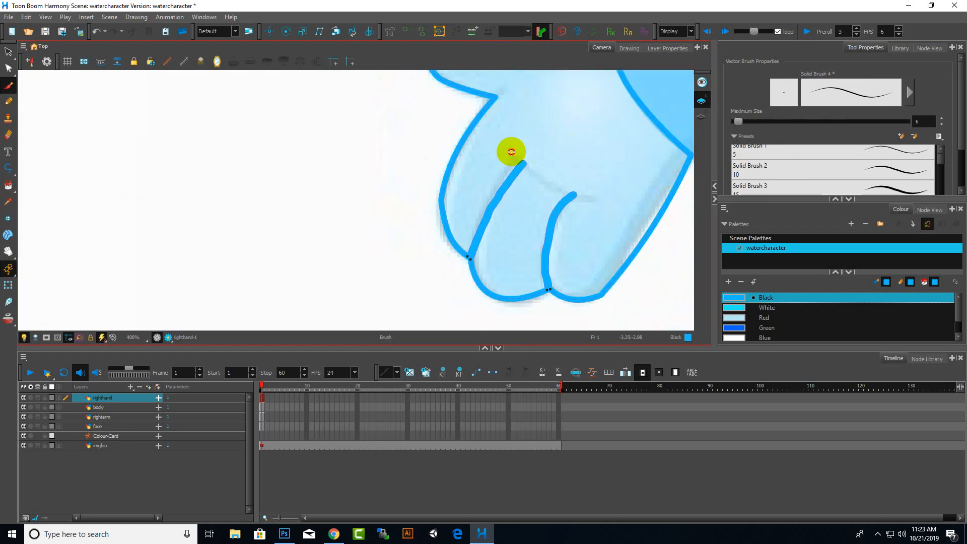
mouse_move(512, 152)
left_mouse_down()
mouse_move(549, 183)
mouse_move(603, 200)
left_mouse_up()
scroll(296, 159, "down", 4)
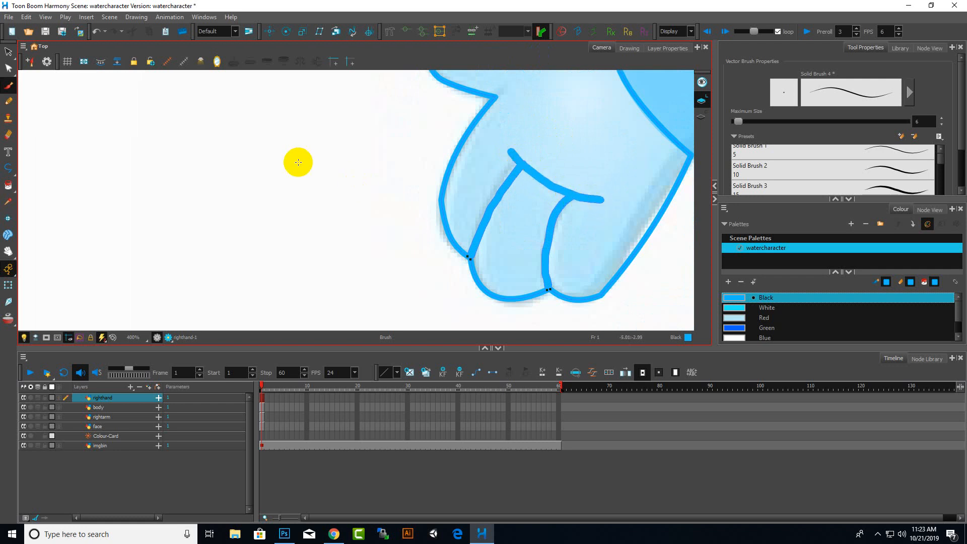
scroll(323, 140, "up", 1)
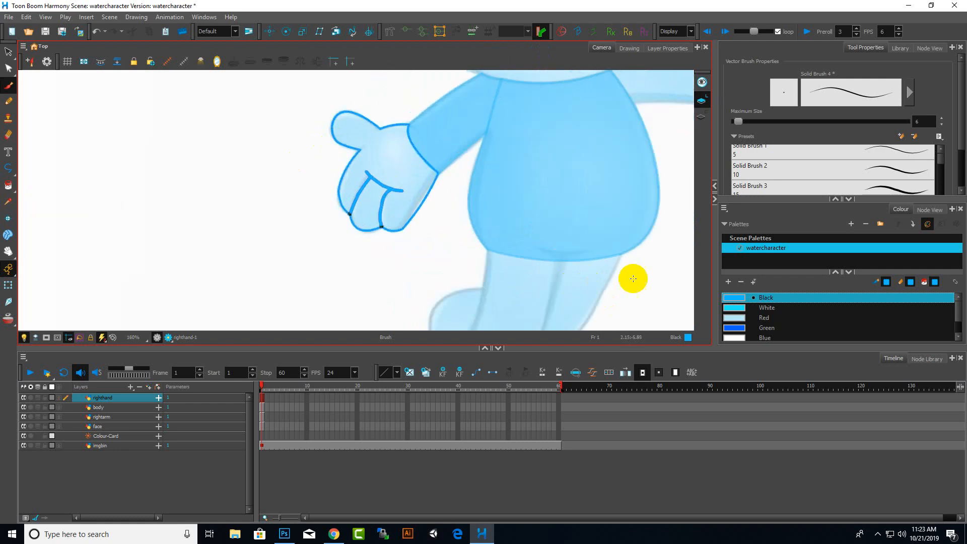
Pick the White swatch and fill the right hand with the Paint tool
left_click(752, 310)
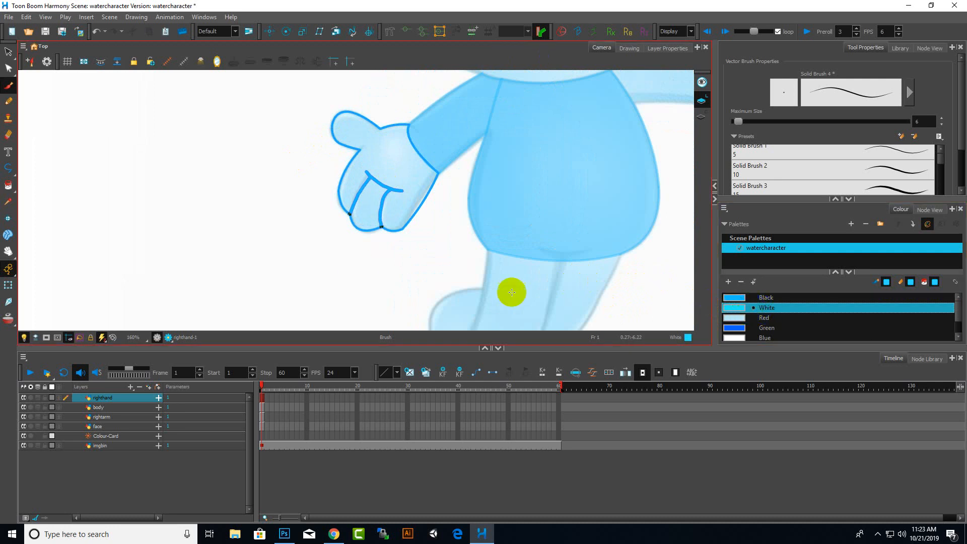
left_click(9, 184)
left_click(395, 163)
Switch to the body layer and fill the body shape with the Paint tool
scroll(396, 246, "down", 4)
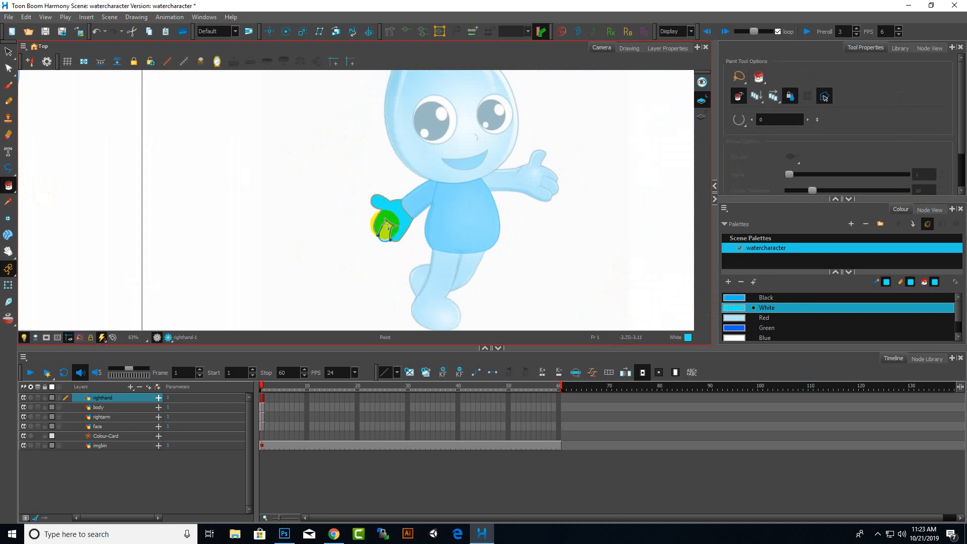
scroll(424, 209, "up", 2)
left_click(12, 438)
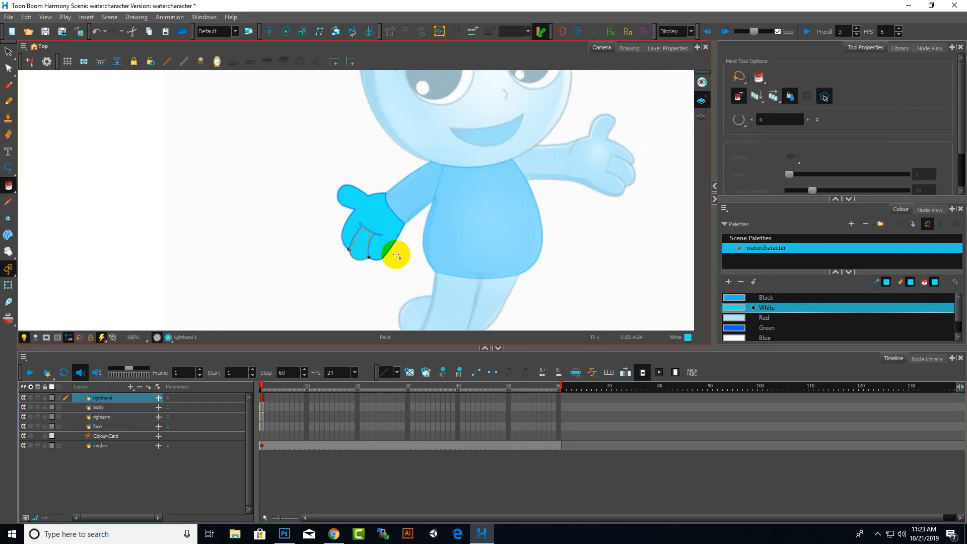
left_click(121, 406)
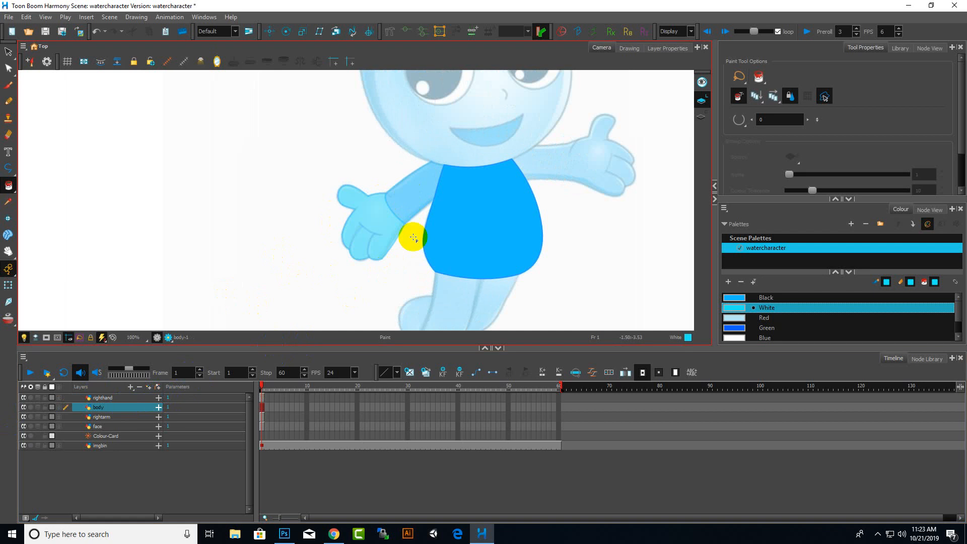
left_click(453, 219)
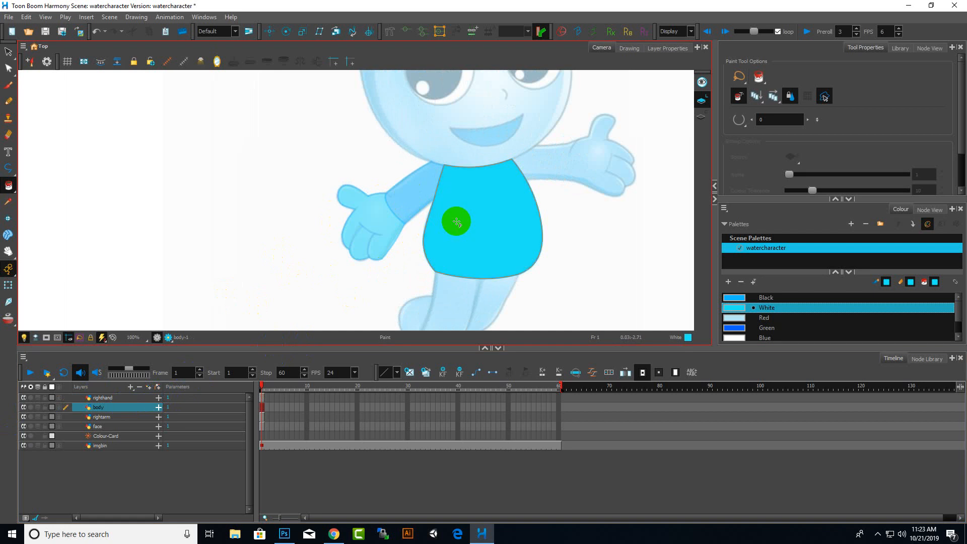
Switch to the rightarm layer and fill the right arm shape with paint
left_click(109, 417)
left_click(415, 186)
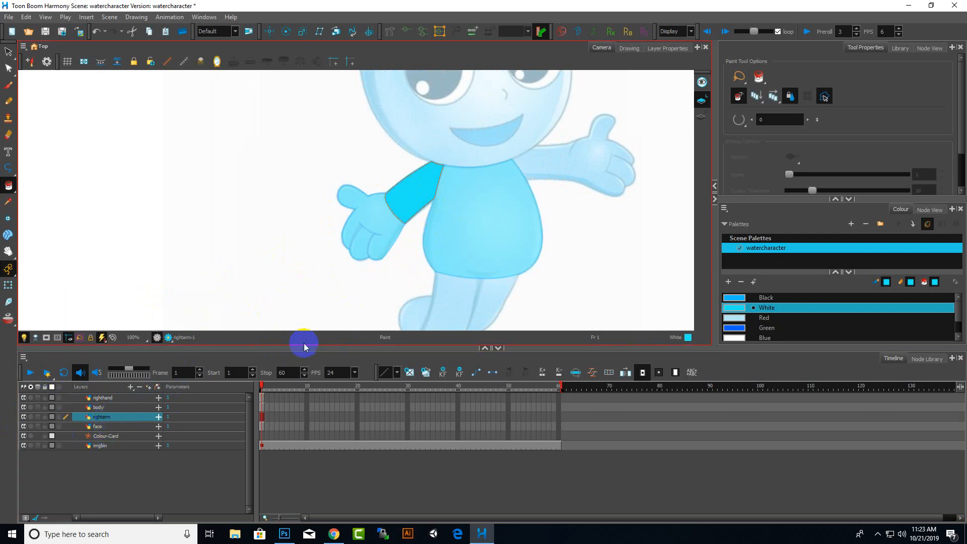
Switch to the face layer and fill the head's drop shape with paint
left_click(104, 426)
scroll(658, 253, "down", 5)
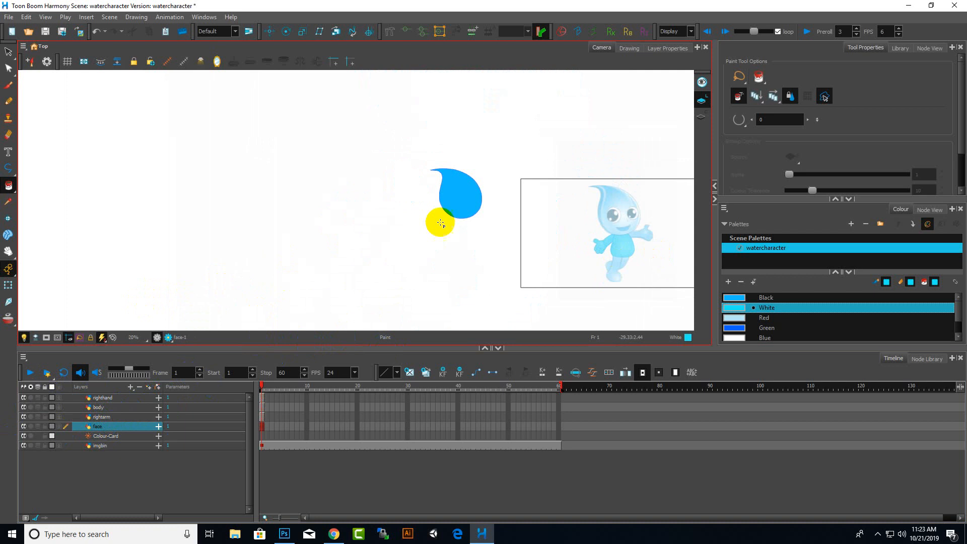
scroll(524, 226, "up", 2)
left_click(407, 173)
Zoom in and out to examine the painted head and the whole character
scroll(372, 240, "down", 4)
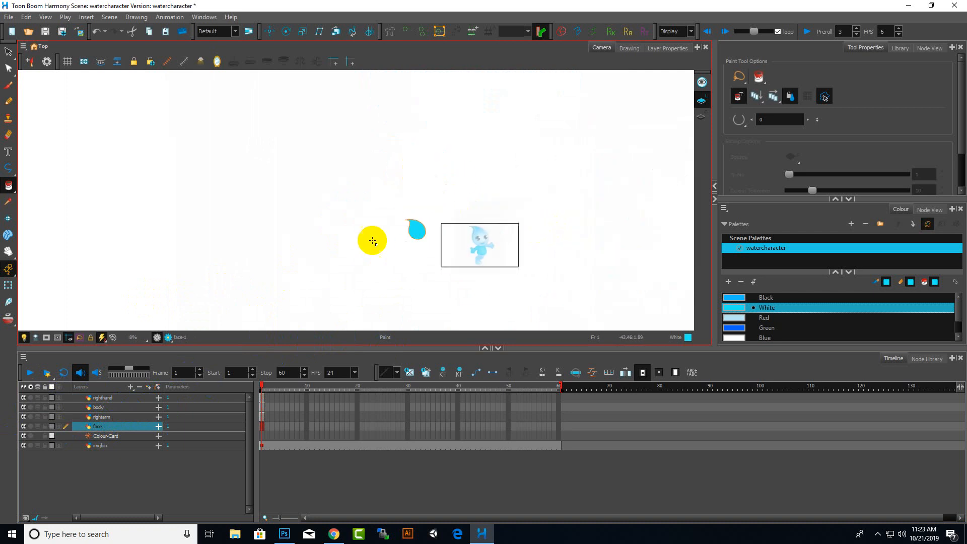
scroll(449, 226, "up", 14)
scroll(235, 258, "down", 9)
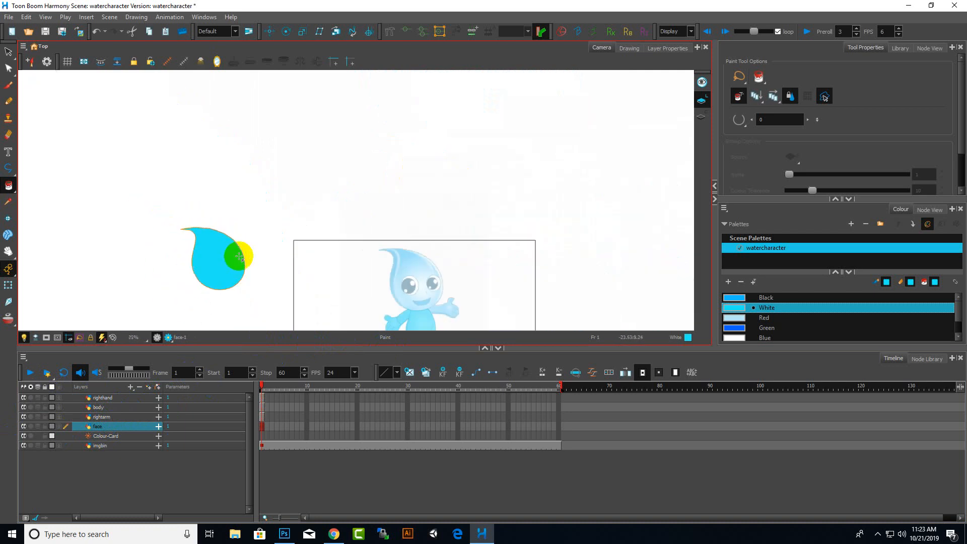
scroll(393, 267, "up", 1)
scroll(145, 260, "up", 8)
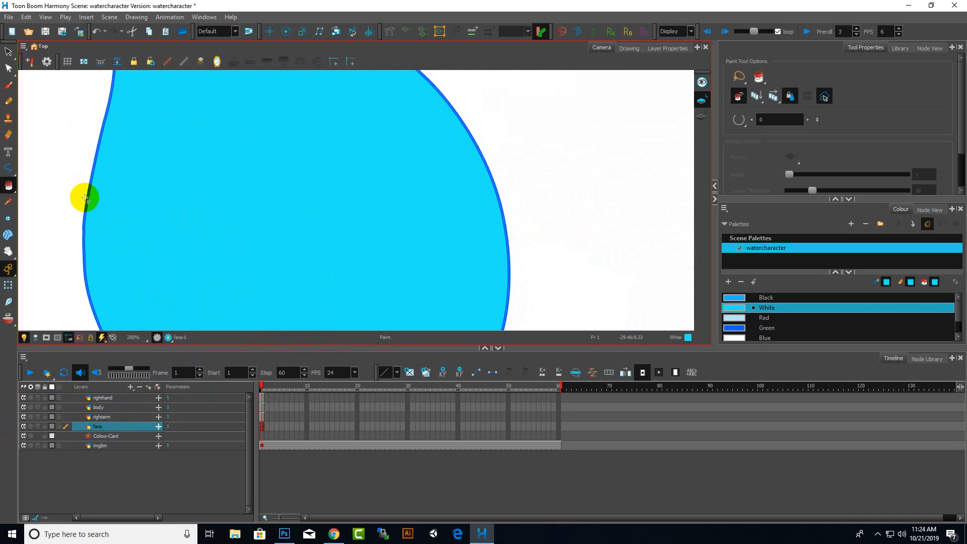
scroll(470, 216, "down", 5)
scroll(540, 260, "up", 2)
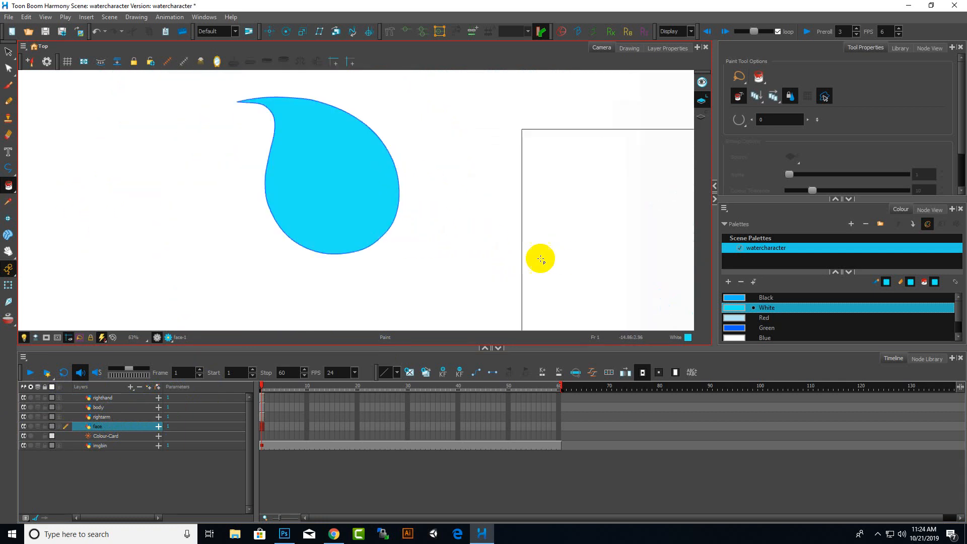
scroll(244, 257, "down", 4)
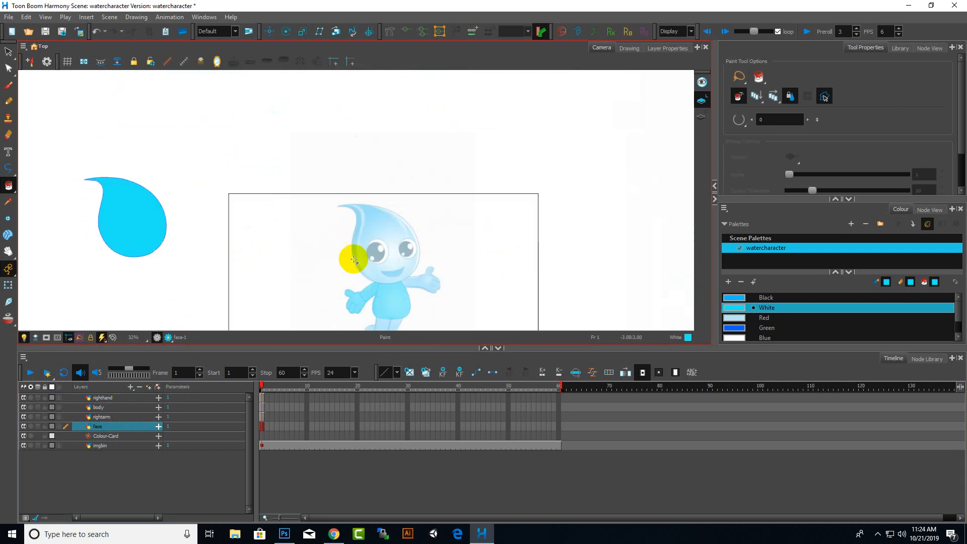
scroll(355, 257, "up", 2)
scroll(421, 273, "down", 4)
scroll(420, 273, "up", 2)
scroll(384, 276, "up", 3)
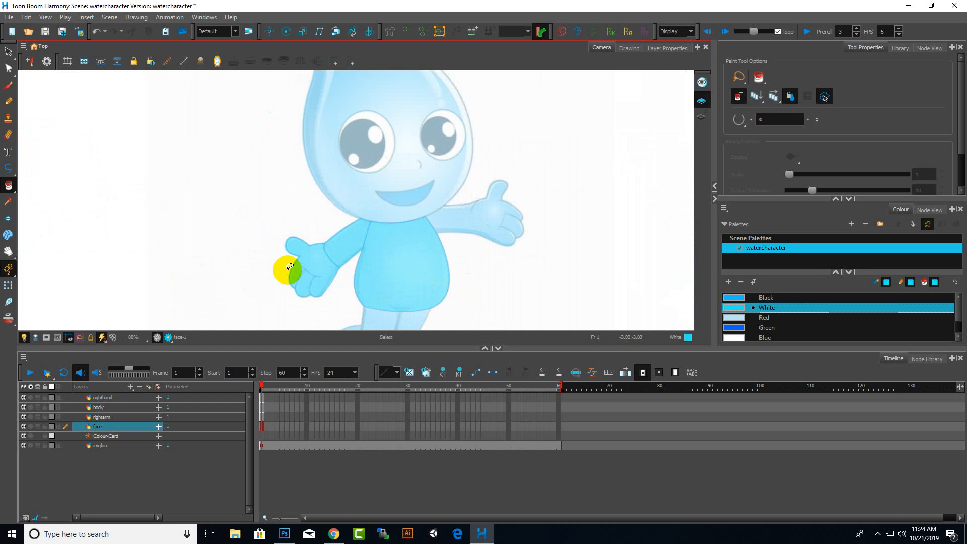
left_click(201, 359)
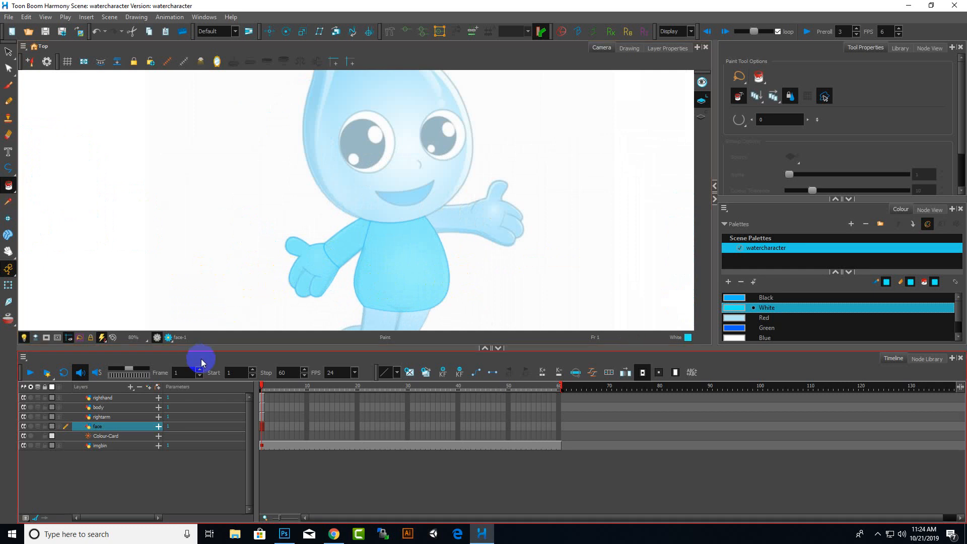
Add a new vector drawing layer named leftarm
left_click(136, 390)
left_click(143, 428)
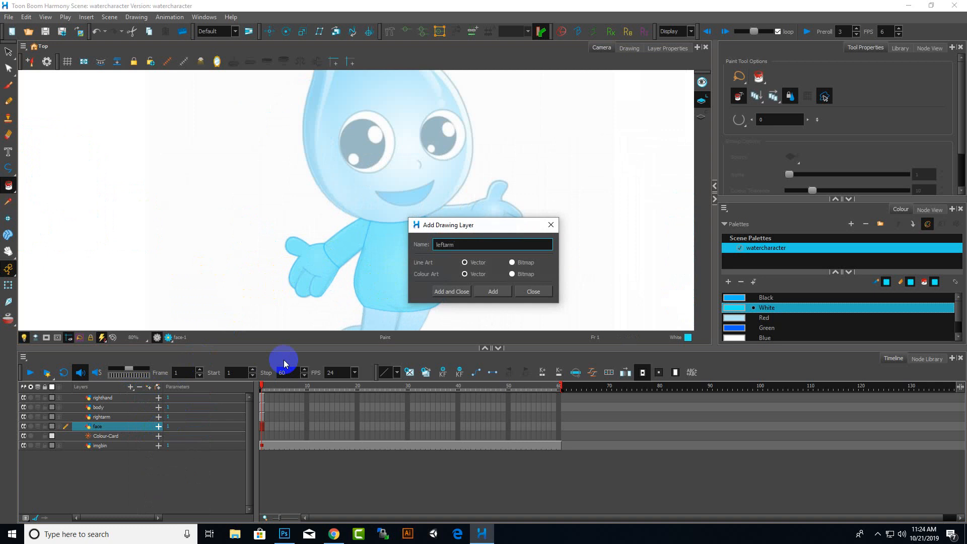
key("Return")
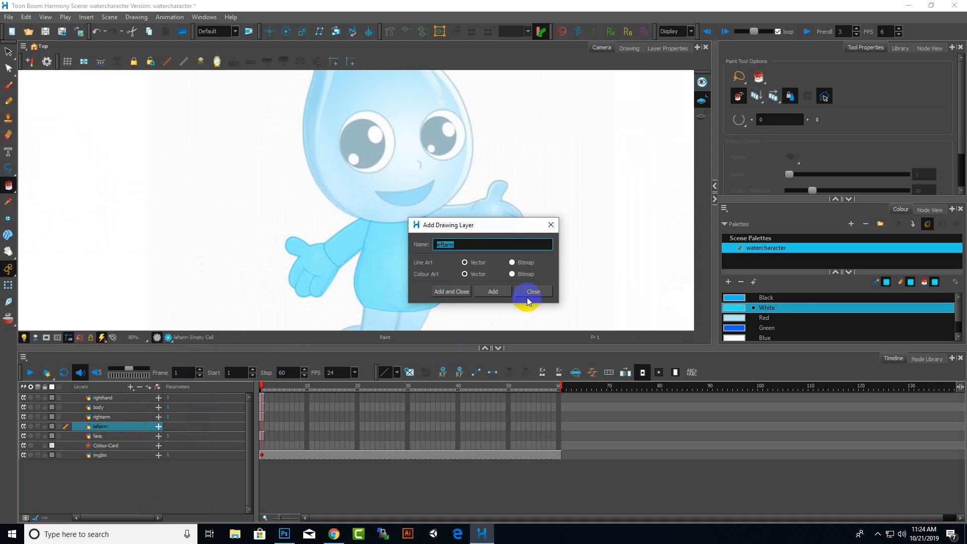
left_click(533, 291)
With the Polyline tool, trace the left arm's upper edge from the shoulder up to the thumb tip
left_click(8, 167)
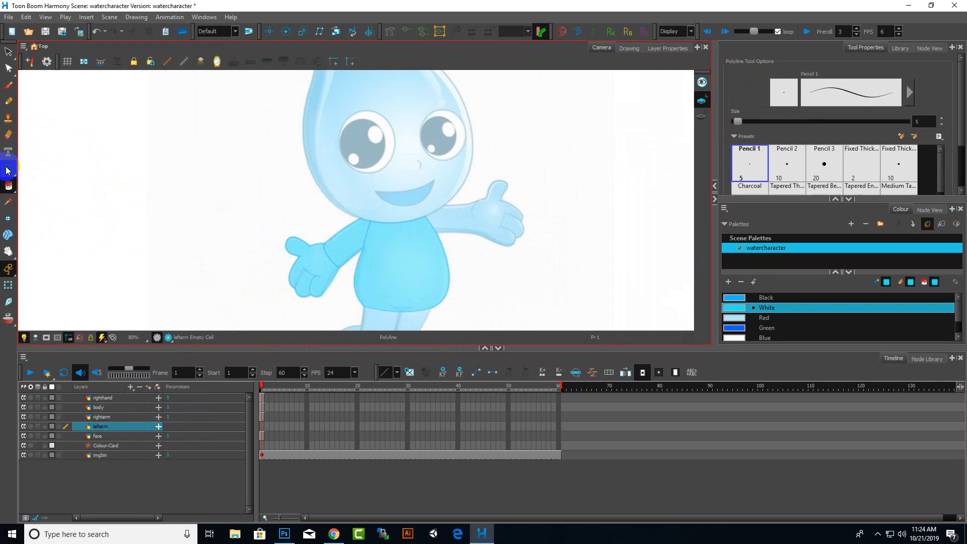
scroll(487, 205, "up", 6)
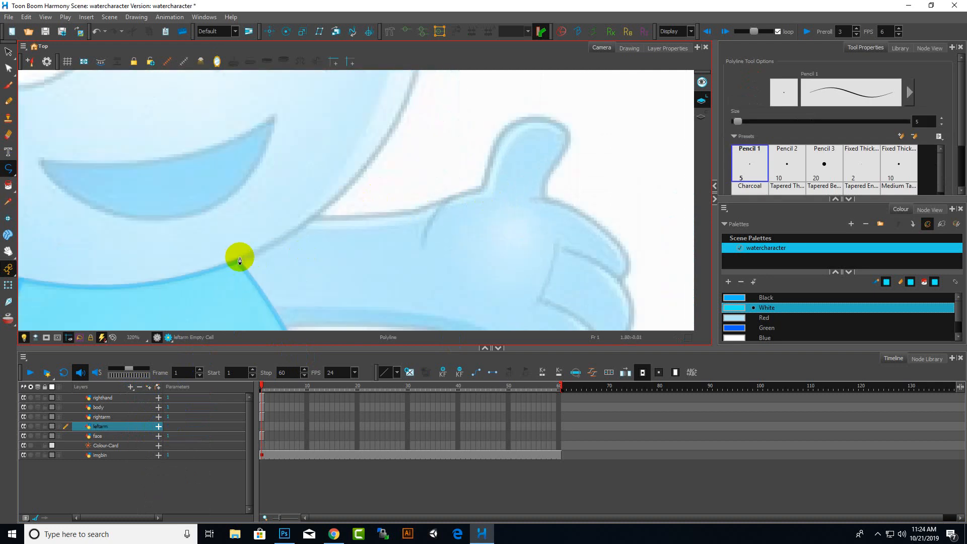
left_click(236, 261)
left_click(314, 217)
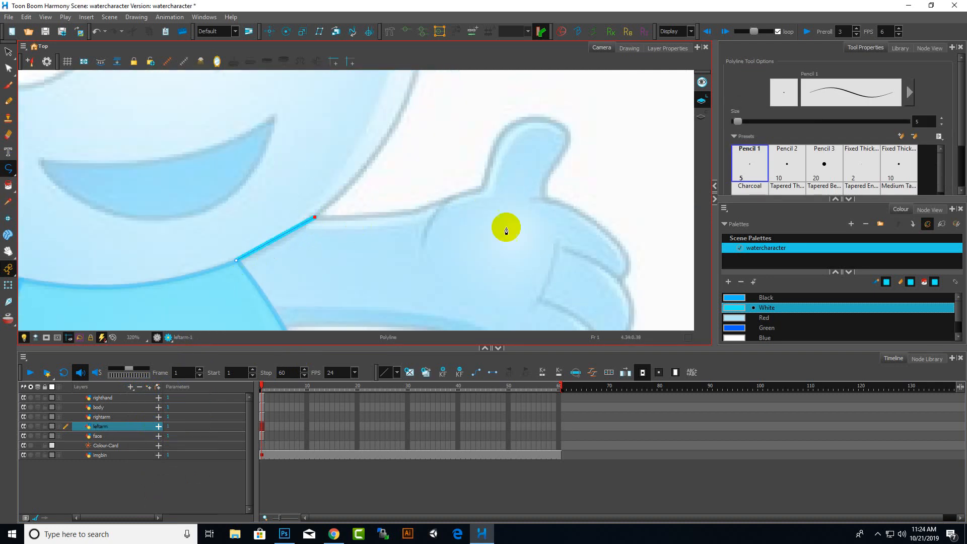
left_click(418, 209)
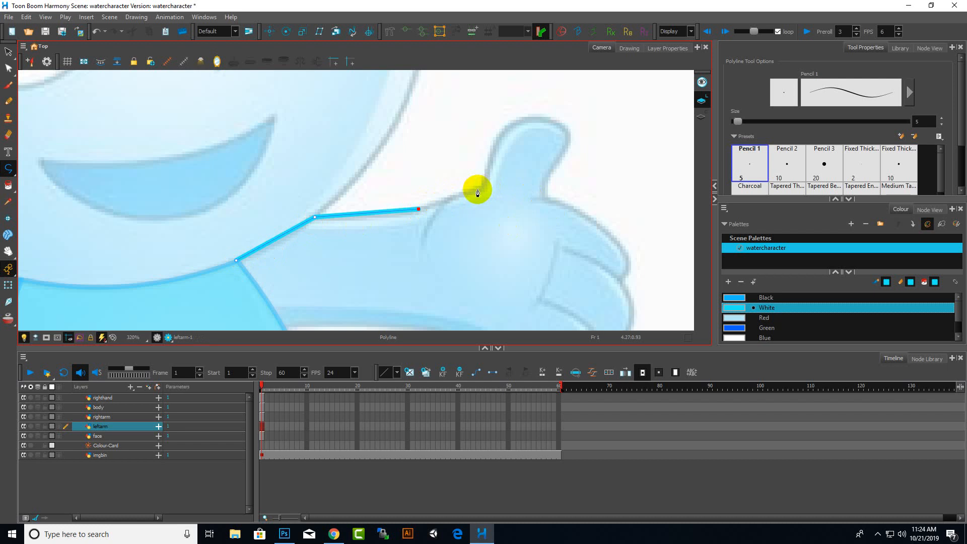
left_click(481, 188)
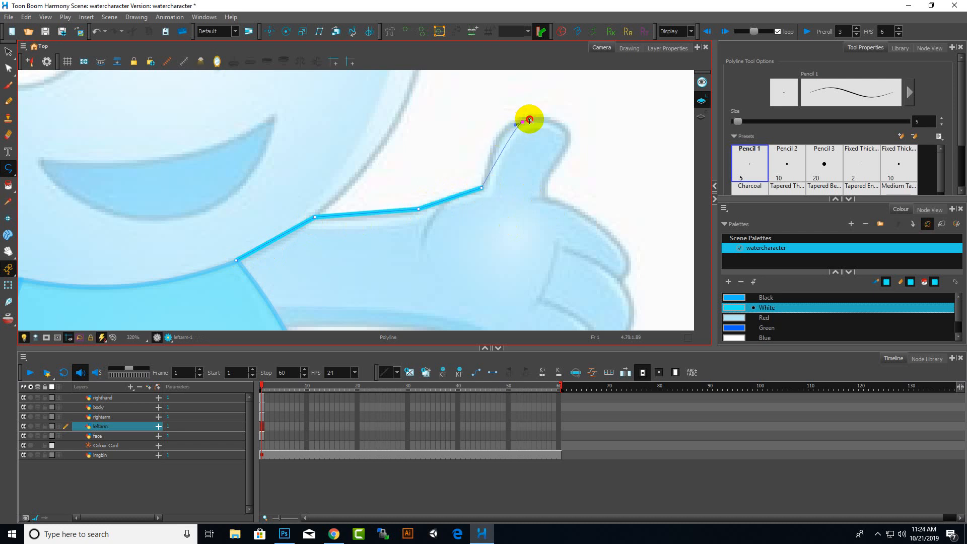
left_click_drag(529, 120, 549, 178)
Continue the polyline around the thumb and fingers with curved segments, ending at the hand's lower edge
scroll(596, 135, "down", 5)
scroll(598, 152, "up", 4)
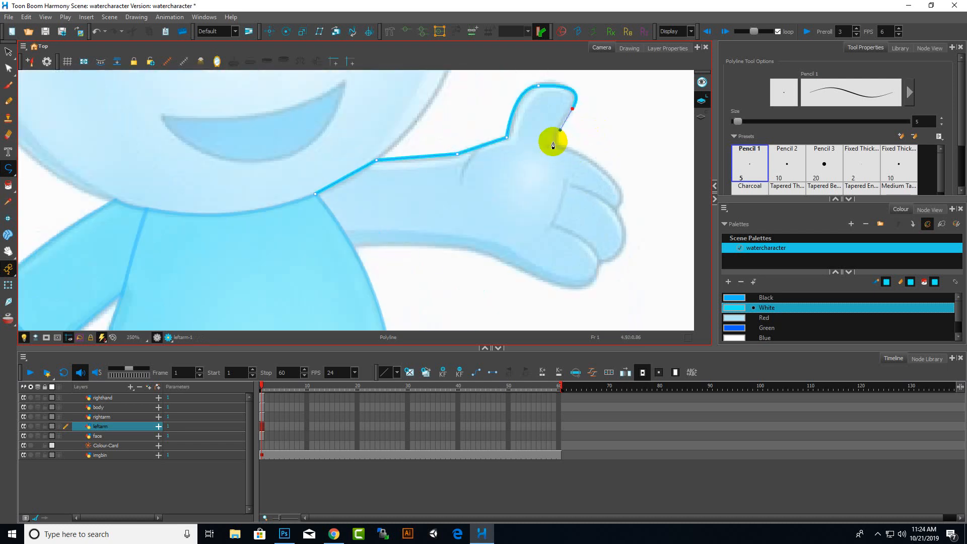
scroll(553, 146, "up", 2)
left_click_drag(582, 159, 606, 168)
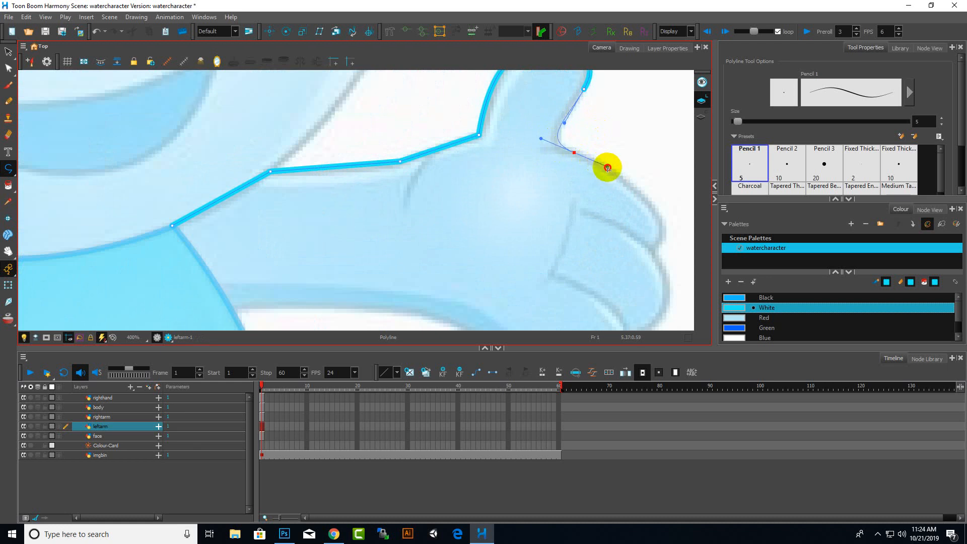
scroll(519, 161, "down", 4)
scroll(567, 174, "up", 1)
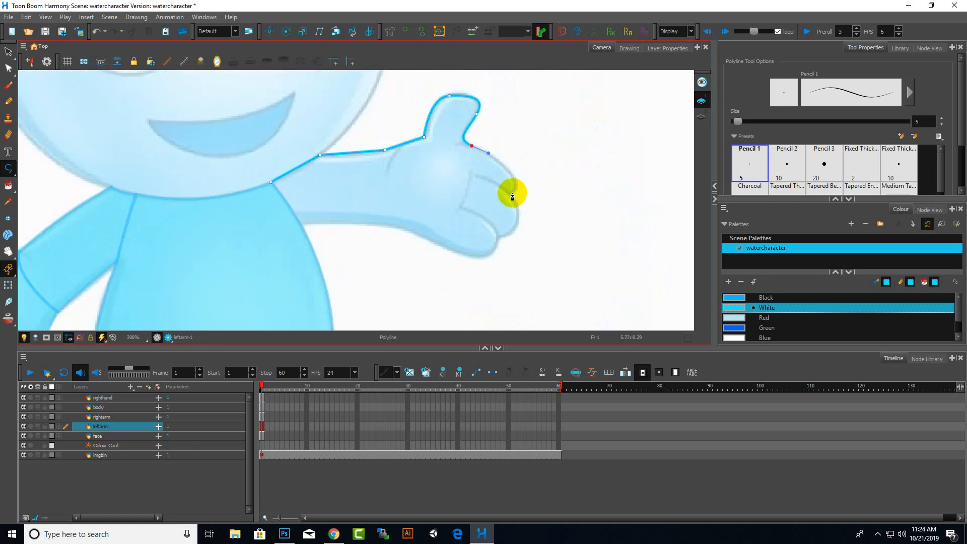
left_click_drag(511, 195, 496, 208)
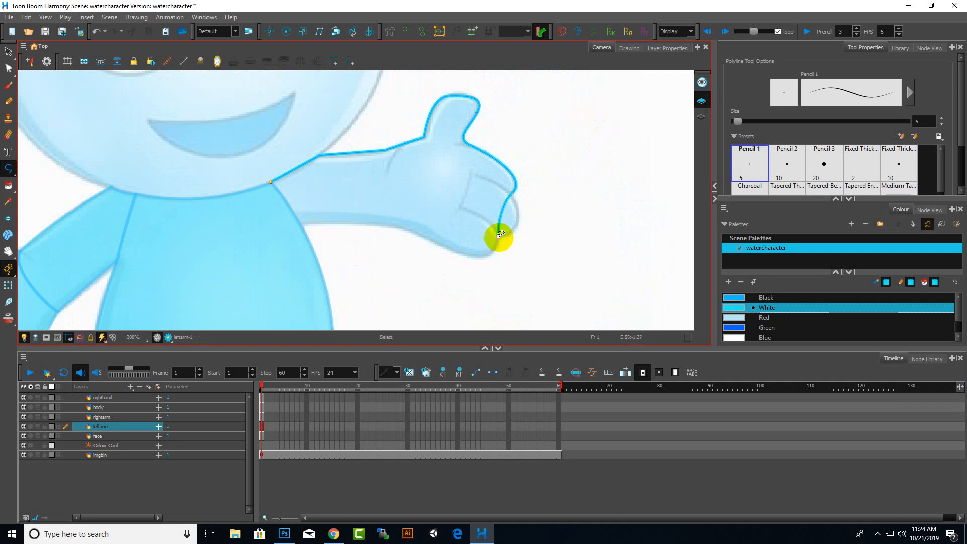
left_click_drag(499, 235, 457, 257)
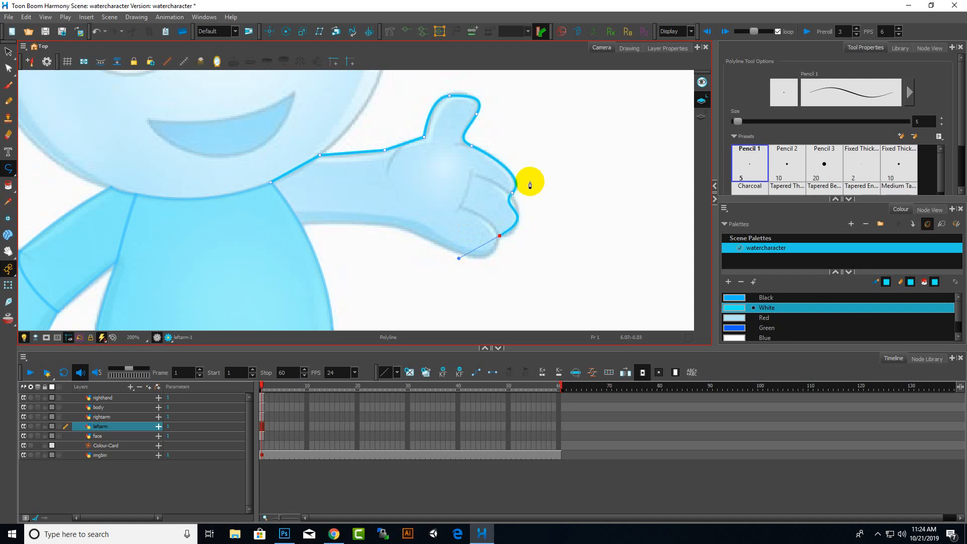
scroll(561, 225, "down", 1)
scroll(528, 246, "up", 1)
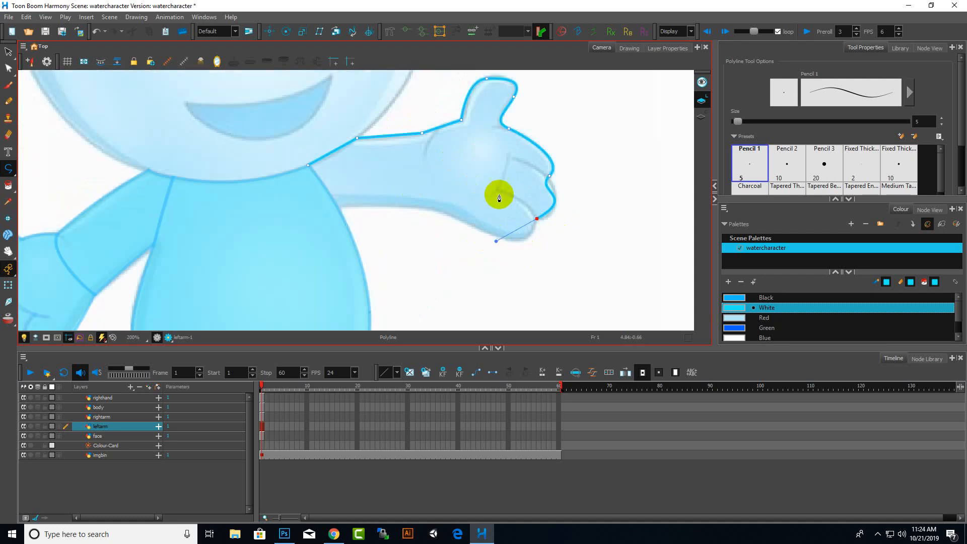
left_click(511, 239)
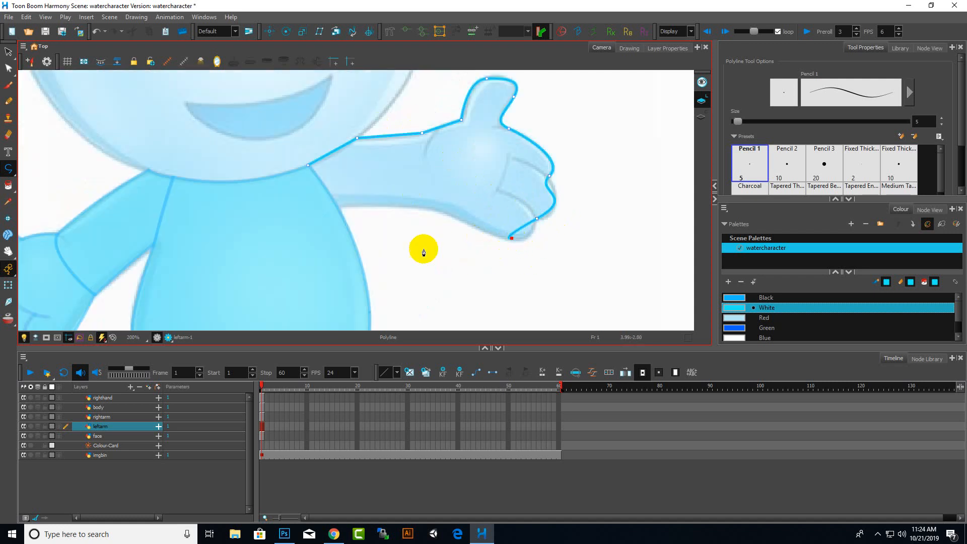
key("Escape")
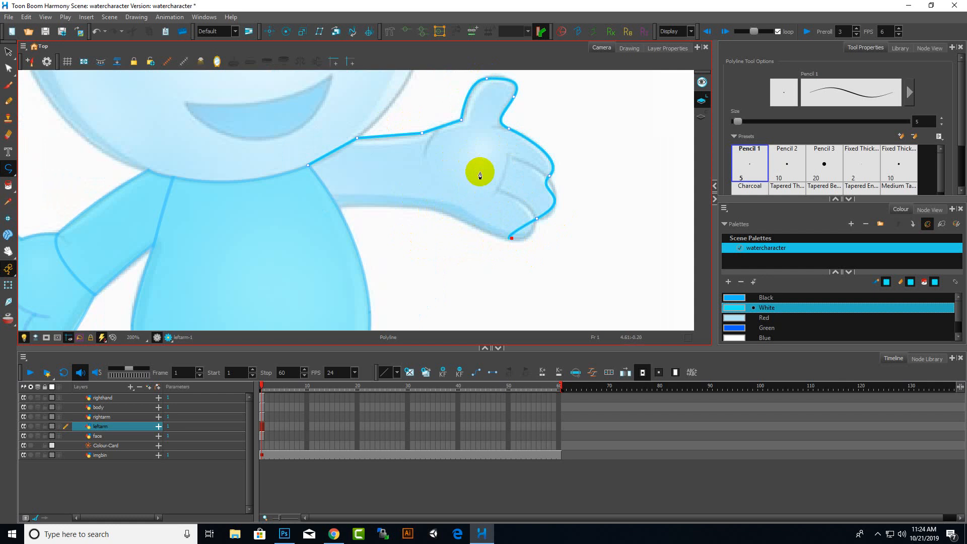
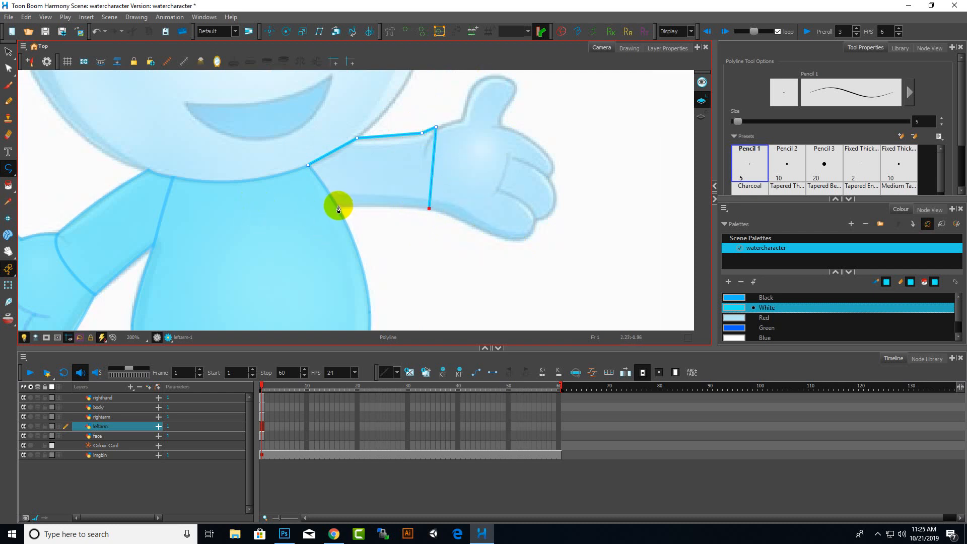
Close the sleeve outline back at the shoulder, then round its upper wrist corner with the Contour Editor
left_click(308, 166)
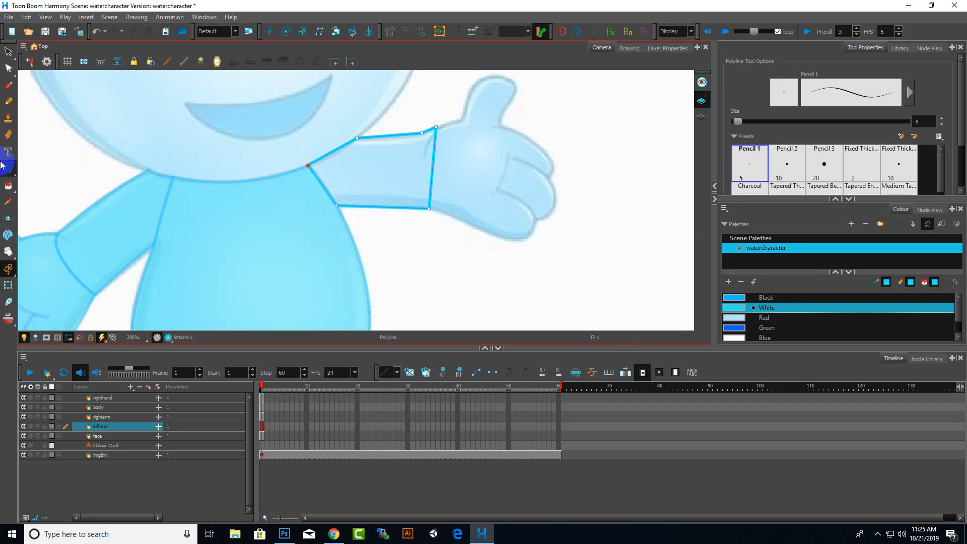
left_click(9, 68)
scroll(342, 134, "up", 3)
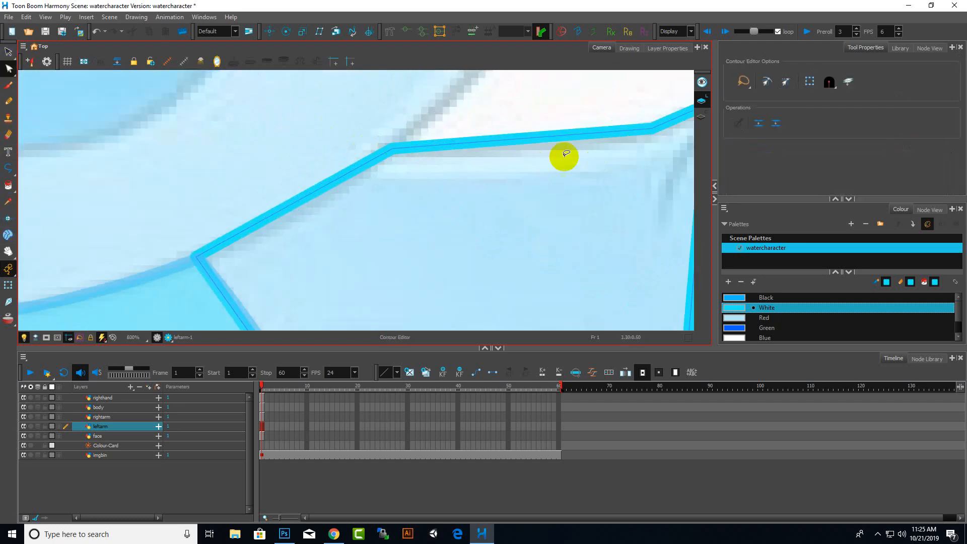
scroll(524, 151, "down", 3)
scroll(506, 161, "up", 3)
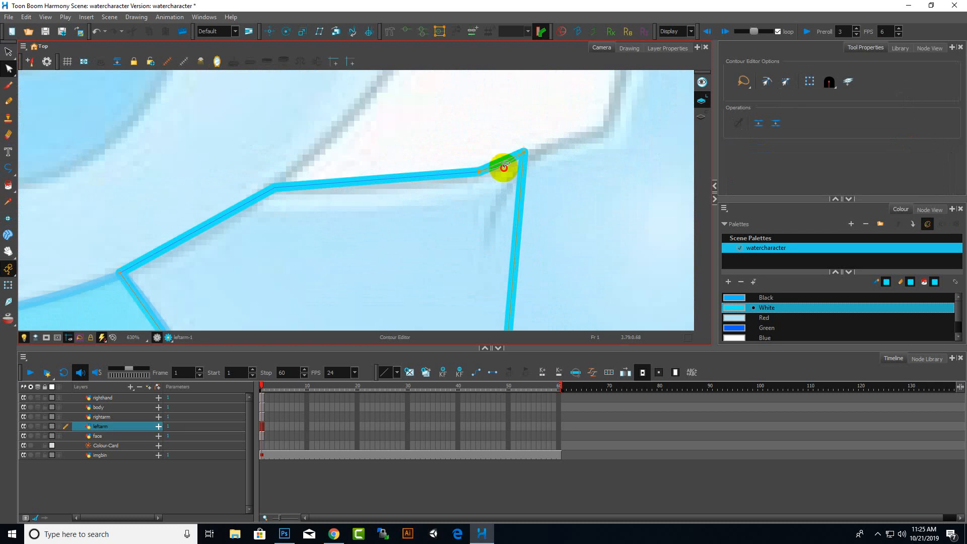
left_click_drag(505, 164, 503, 166)
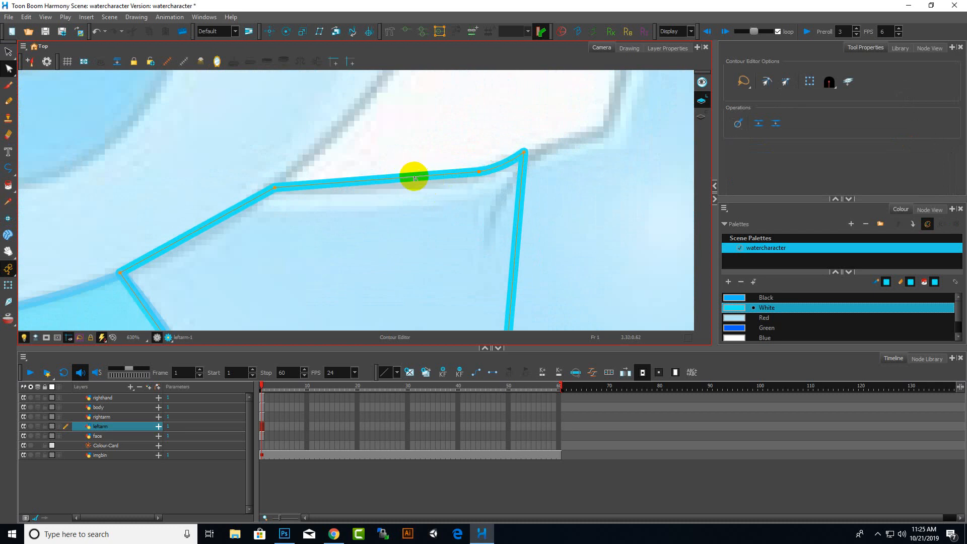
Bend the sleeve's wrist edge outward into a curve with the Contour Editor
scroll(379, 216, "down", 3)
scroll(447, 217, "up", 3)
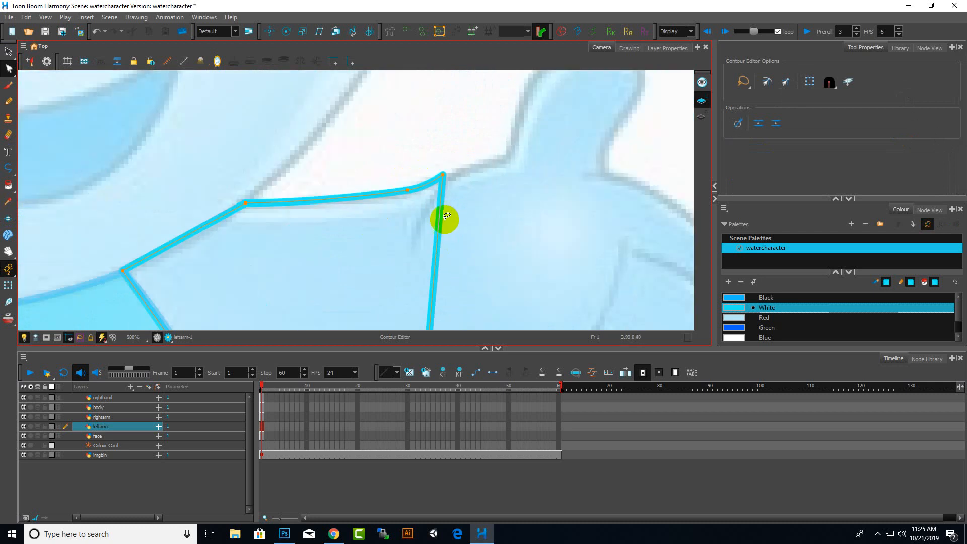
left_click_drag(446, 233, 397, 250)
scroll(580, 134, "down", 2)
scroll(529, 168, "down", 3)
scroll(578, 183, "up", 3)
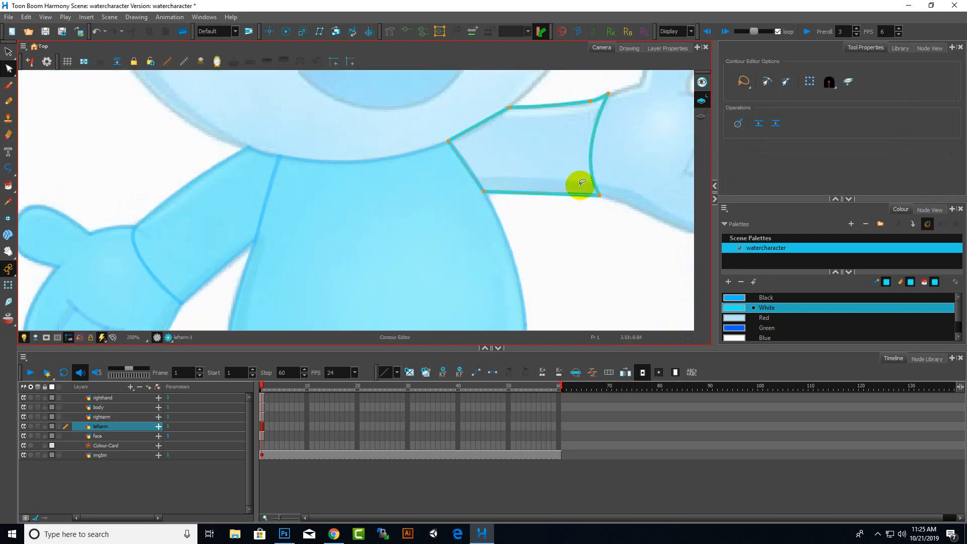
scroll(610, 177, "down", 3)
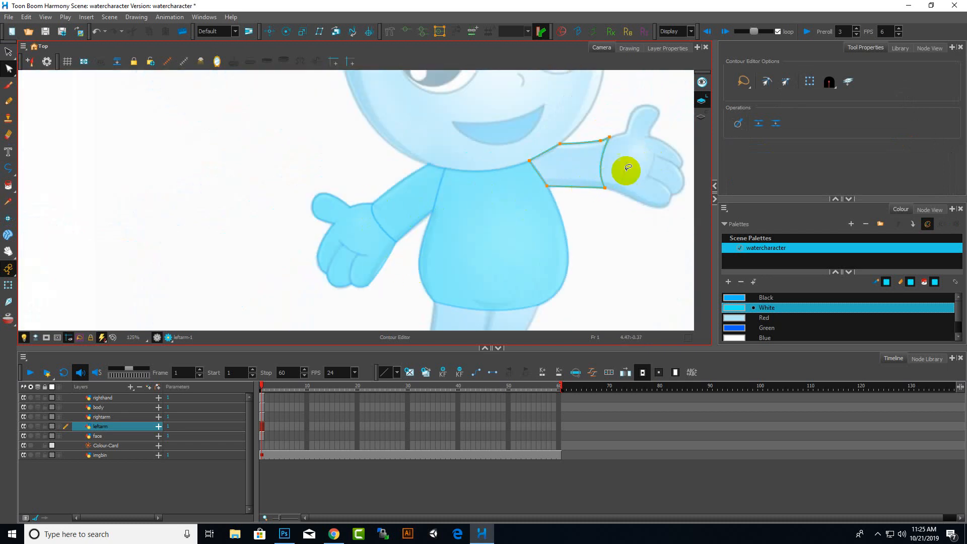
left_click_drag(603, 166, 618, 168)
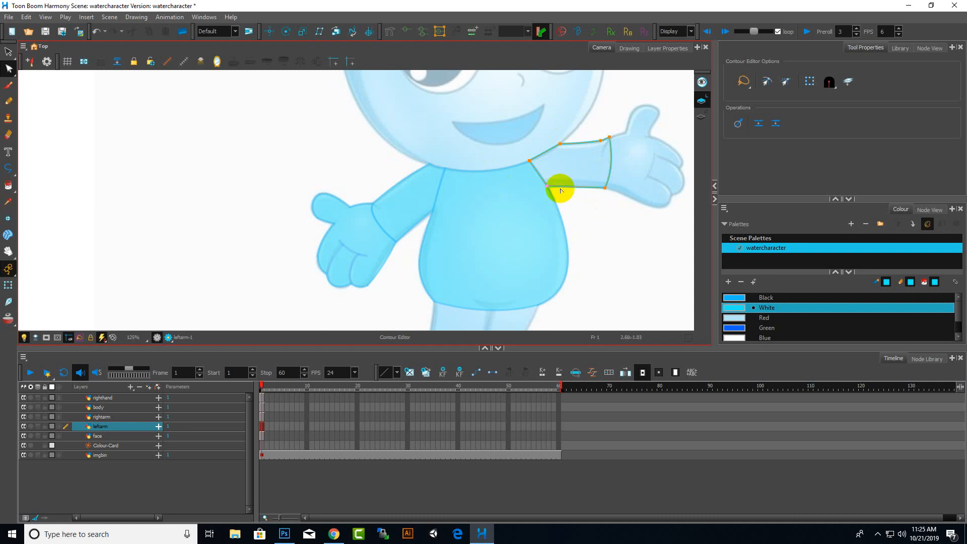
Curve the sleeve's lower edge slightly near the armpit
scroll(589, 188, "up", 4)
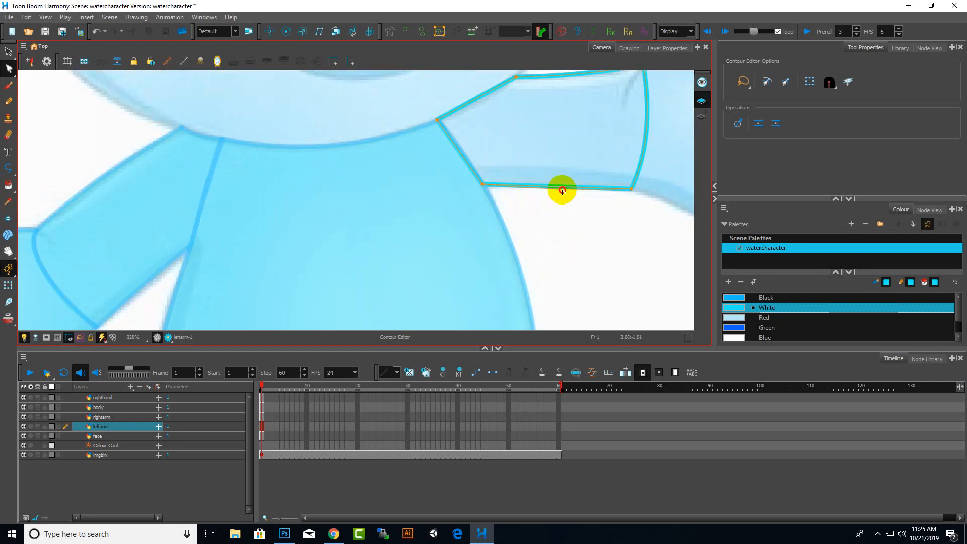
left_click_drag(563, 190, 559, 190)
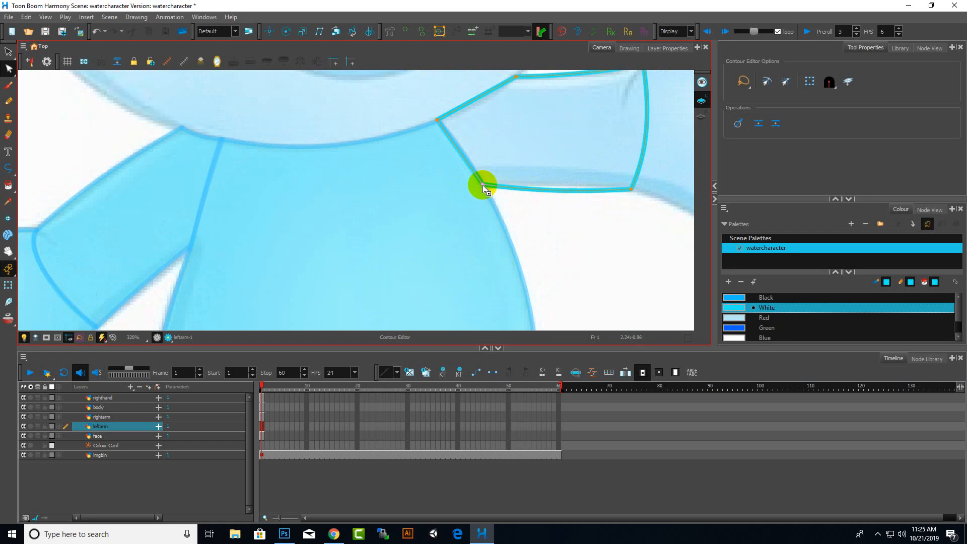
scroll(576, 173, "down", 5)
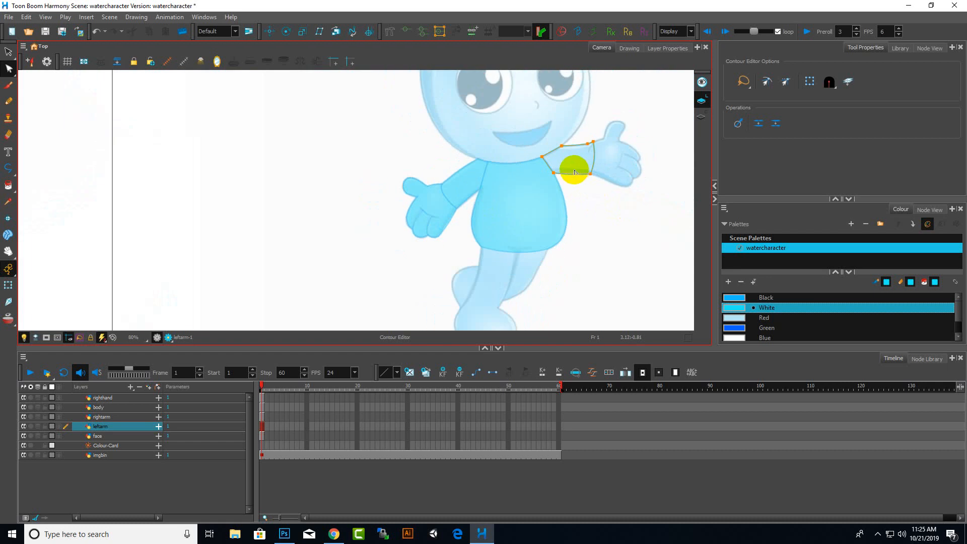
scroll(575, 173, "up", 3)
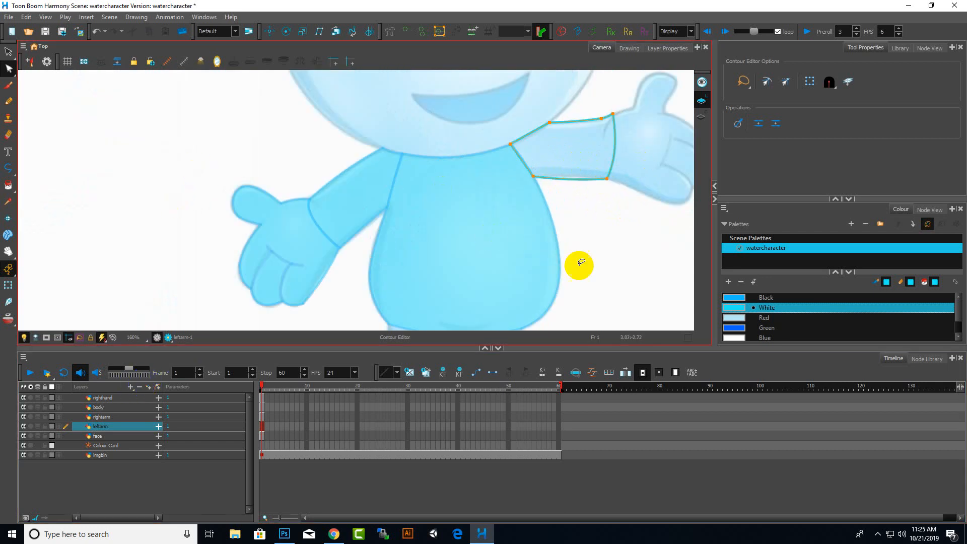
With the Paint tool, colour the sleeve's outline strokes Black
left_click(755, 327)
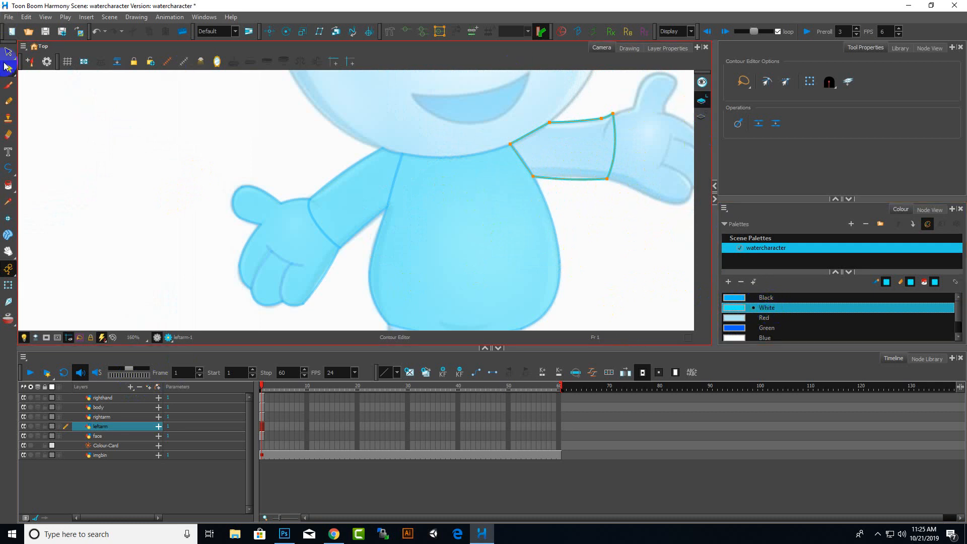
left_click(8, 186)
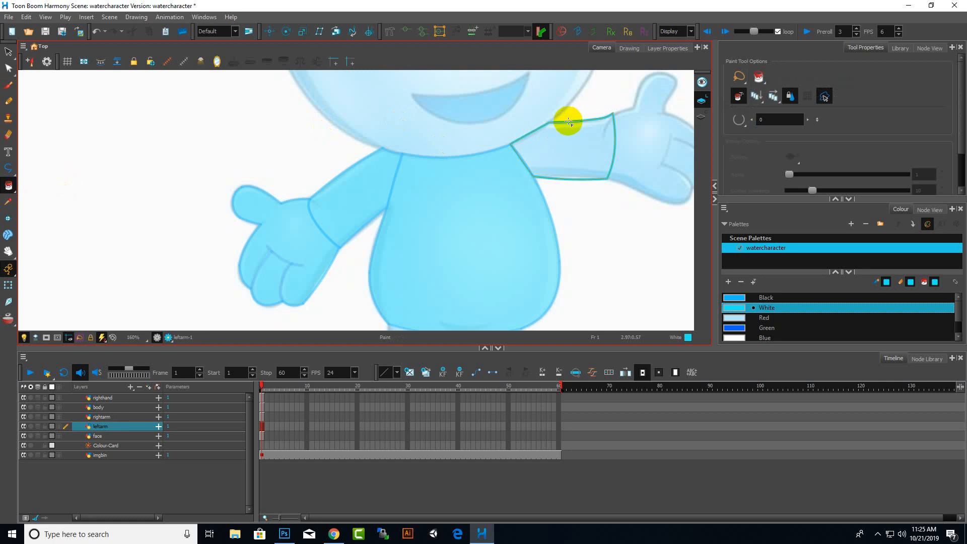
left_click(745, 297)
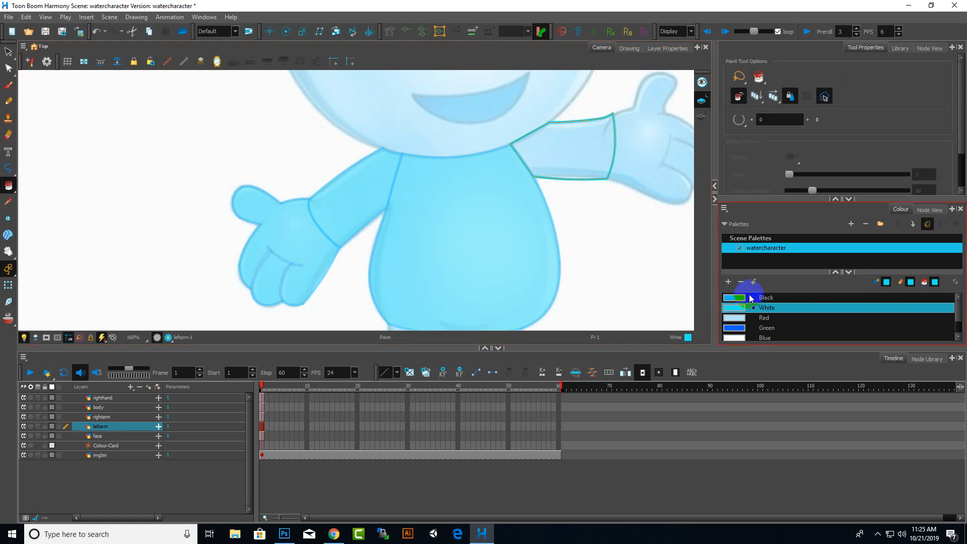
left_click(599, 119)
scroll(619, 125, "up", 1)
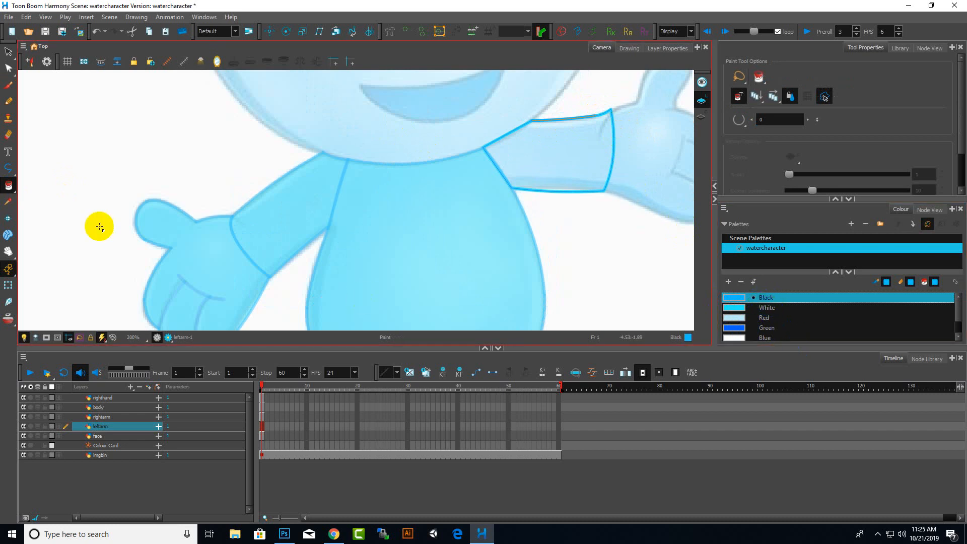
scroll(565, 121, "up", 2)
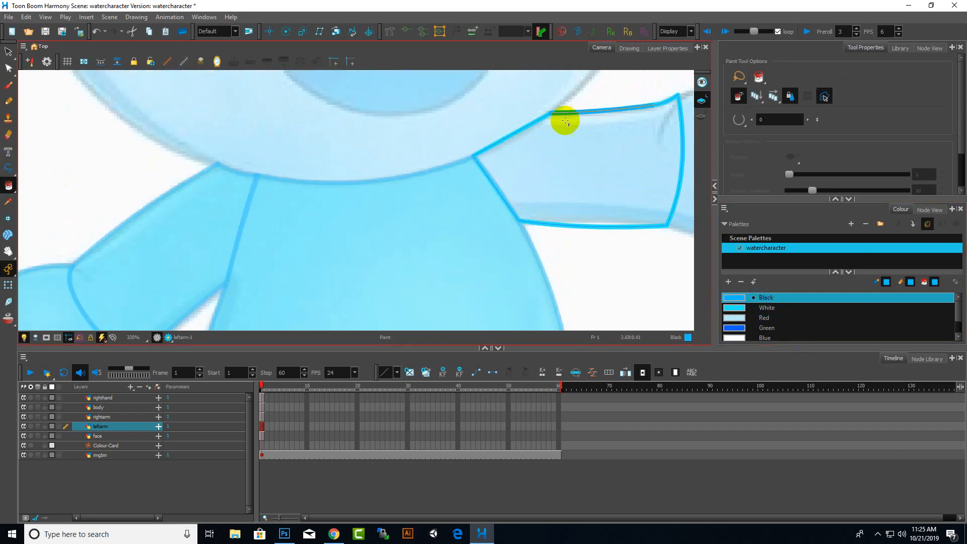
left_click(658, 103)
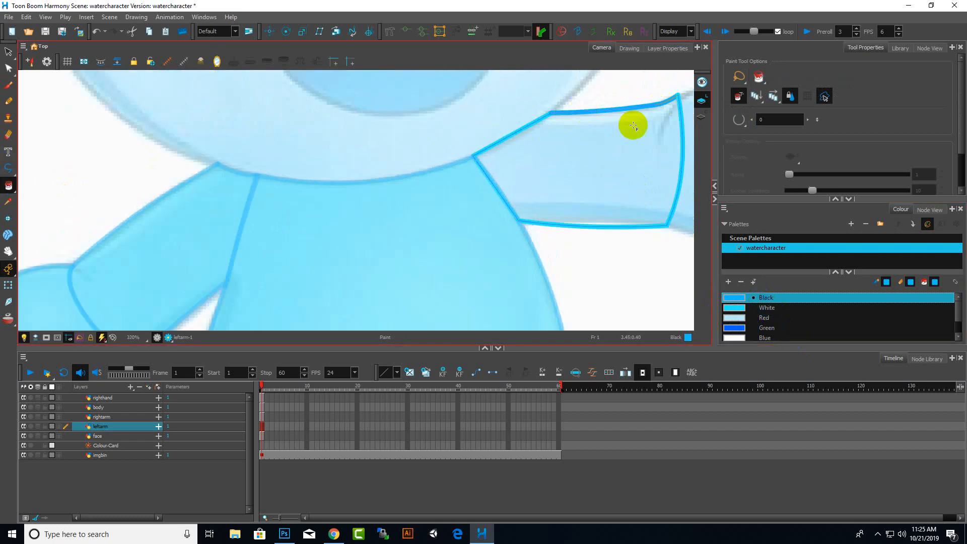
left_click(525, 129)
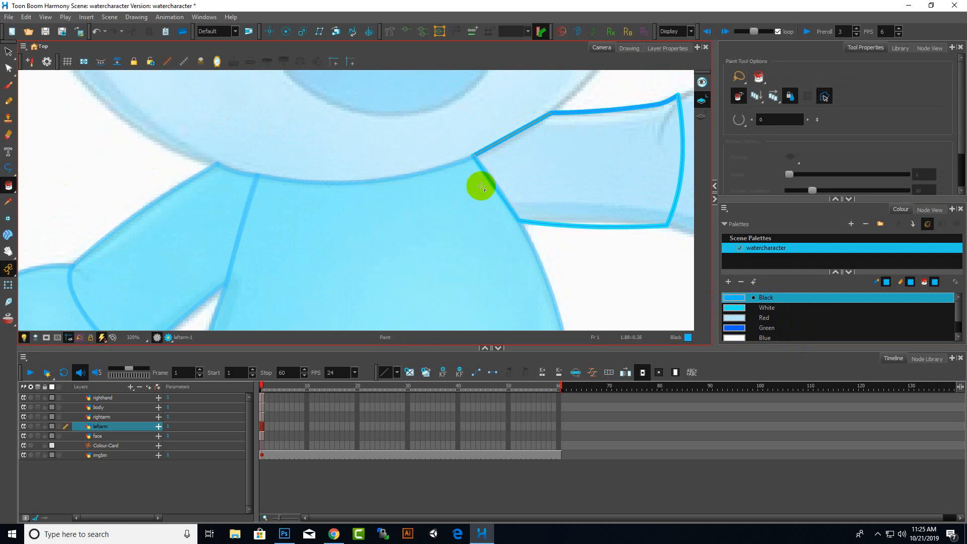
left_click(494, 187)
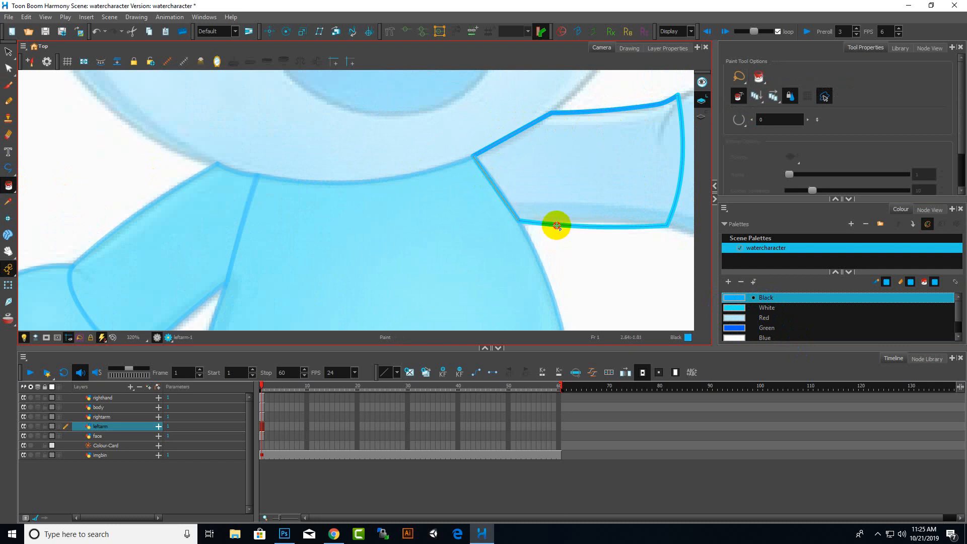
left_click(557, 225)
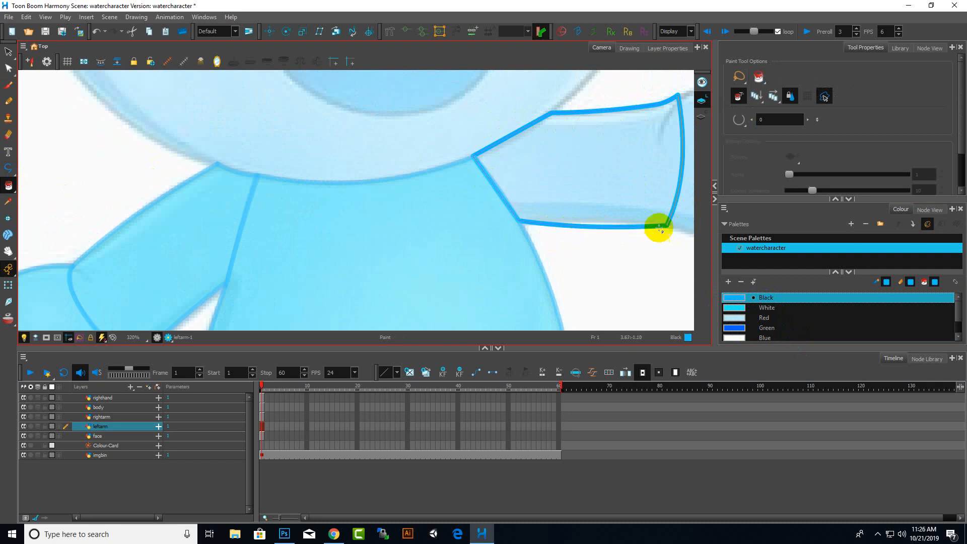
Fill the inside of the sleeve with the White colour
scroll(643, 222, "down", 5)
left_click(754, 328)
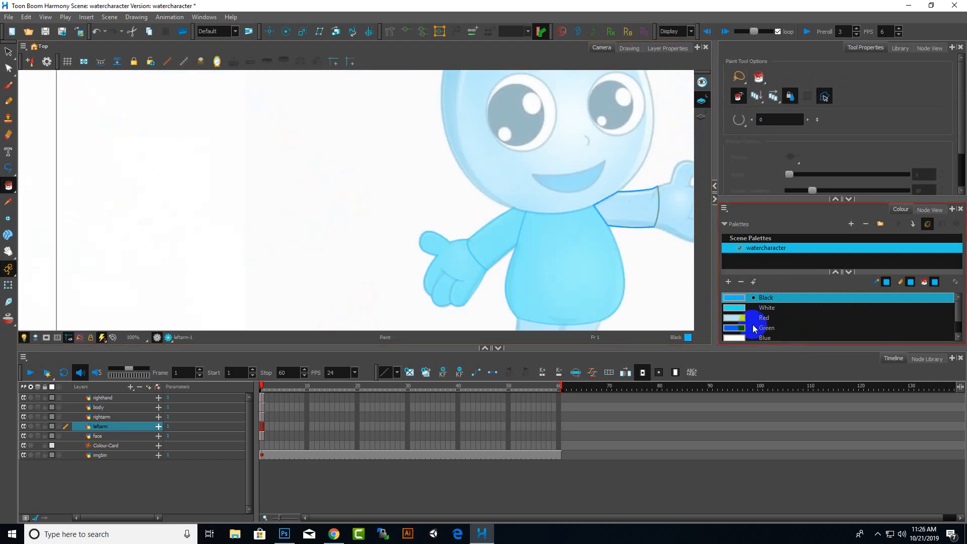
left_click(758, 307)
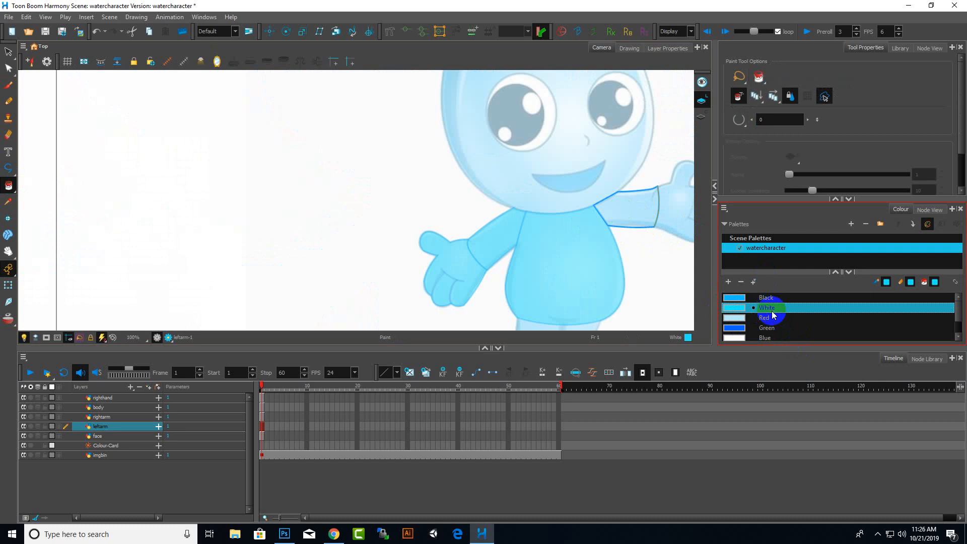
left_click(626, 209)
scroll(669, 249, "up", 5)
scroll(668, 249, "down", 7)
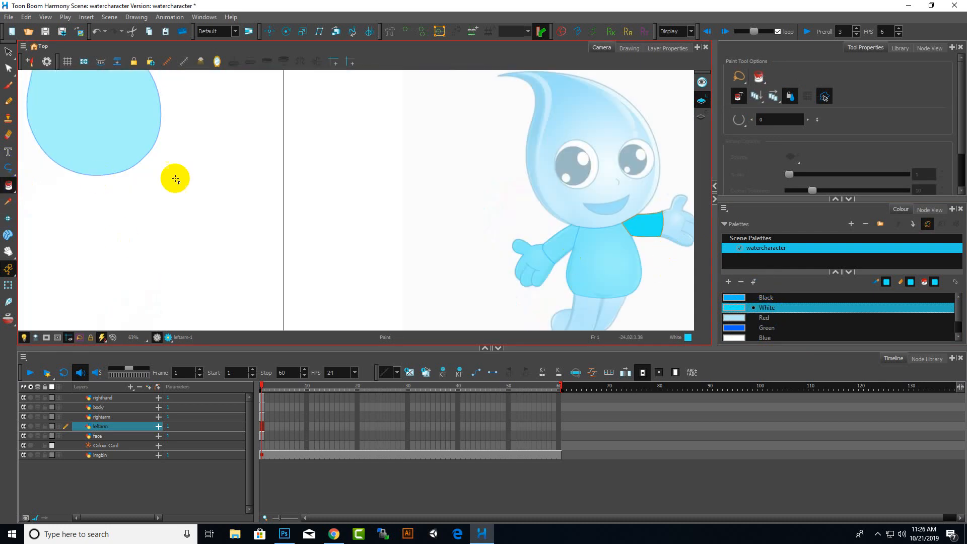
Add a new vector drawing layer named lefthand
left_click(134, 397)
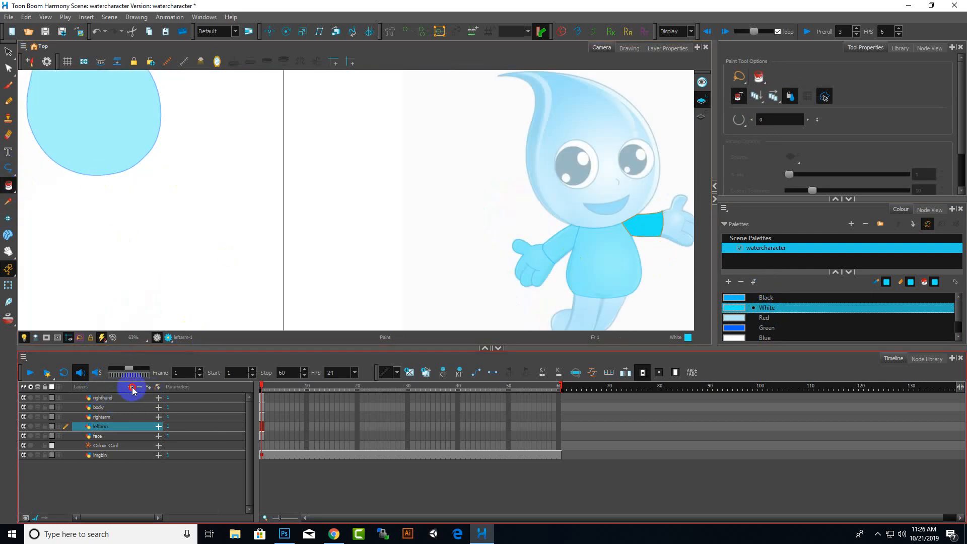
left_click(132, 388)
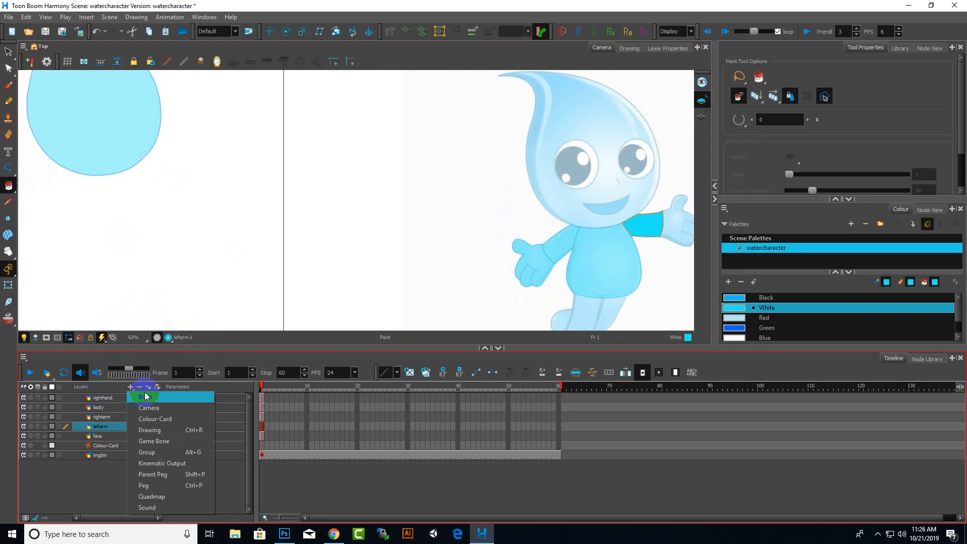
left_click(159, 432)
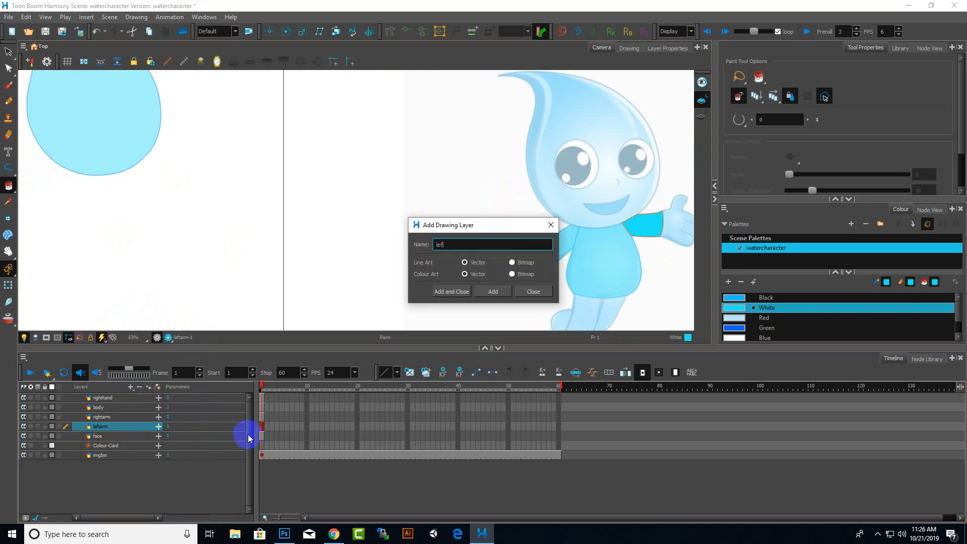
key("Return")
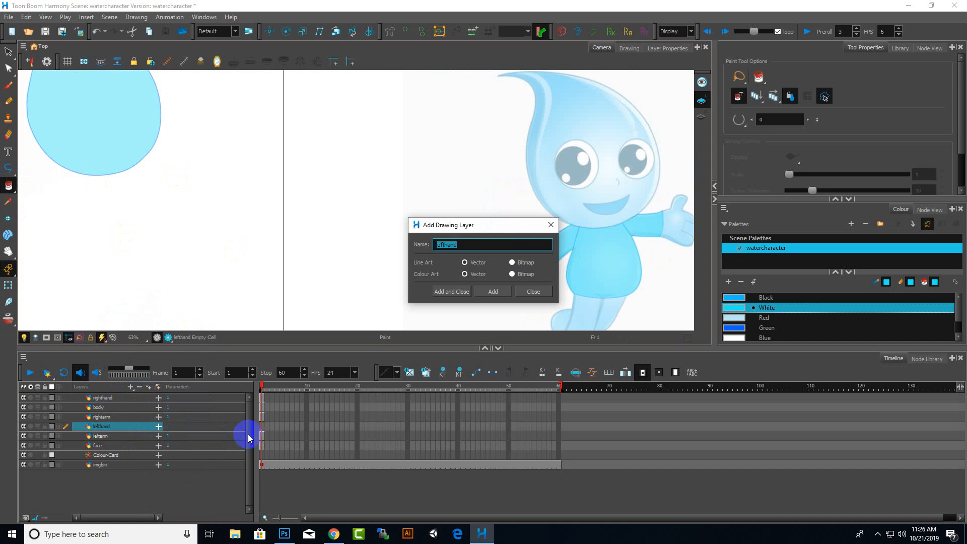
left_click(550, 226)
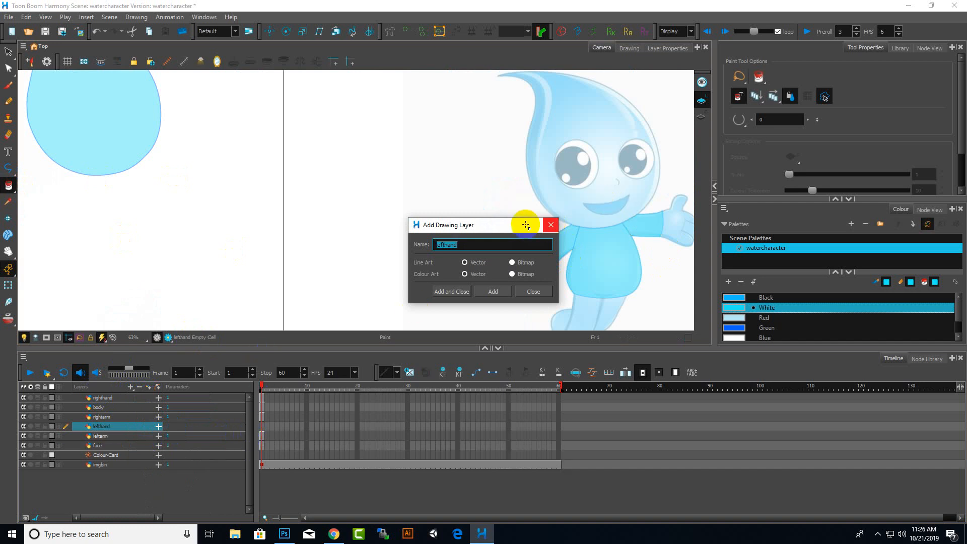
With the Polyline tool, trace the left hand's edge from the wrist up the thumb and around its tip
scroll(154, 264, "down", 3)
scroll(279, 235, "up", 4)
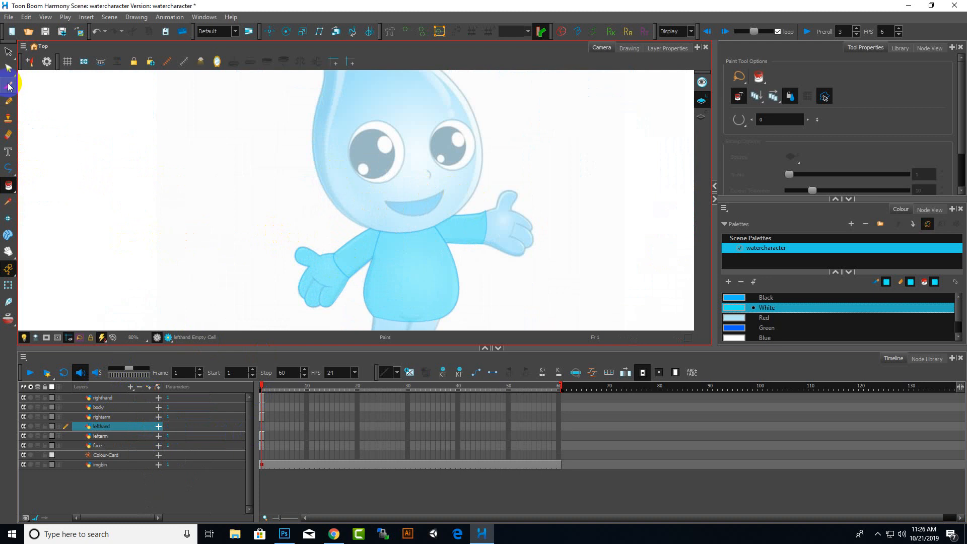
left_click(8, 168)
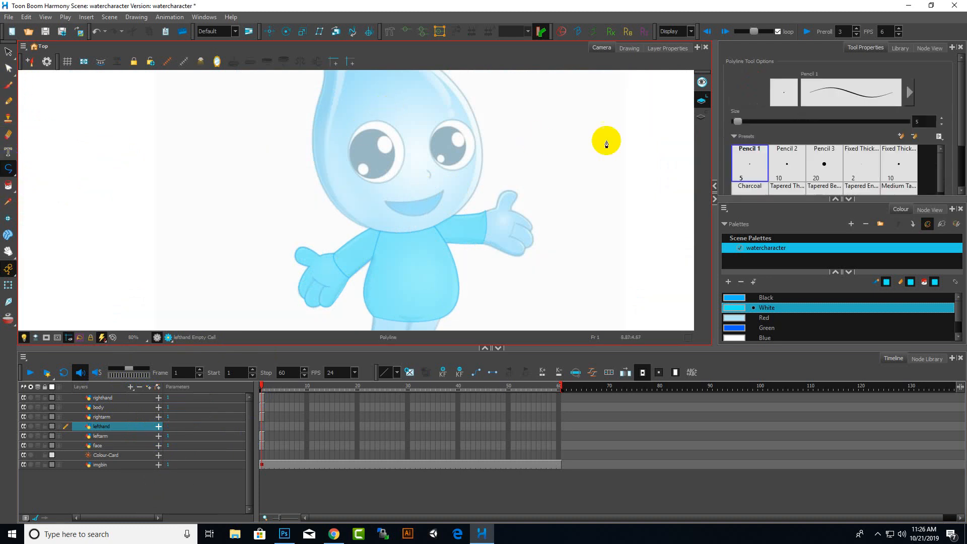
scroll(523, 179, "up", 4)
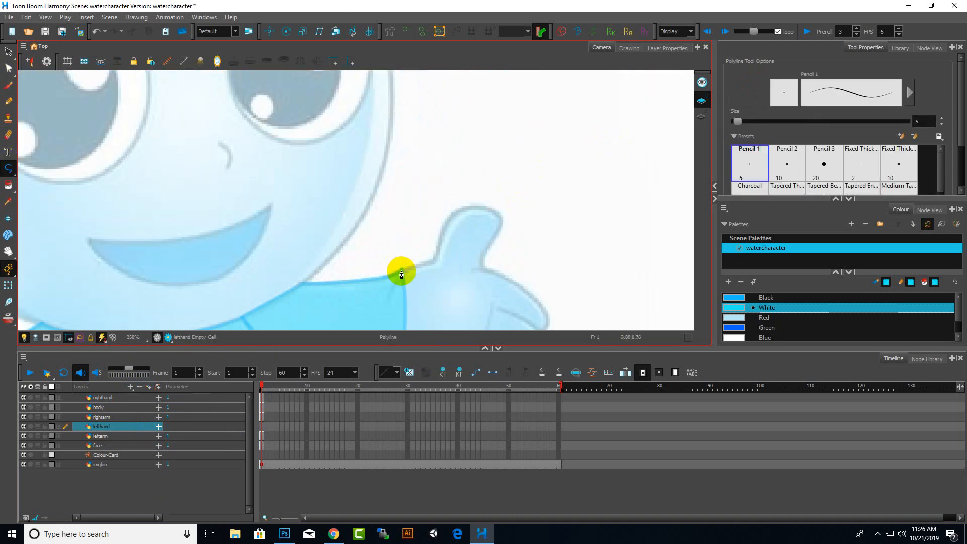
left_click(401, 272)
left_click(435, 262)
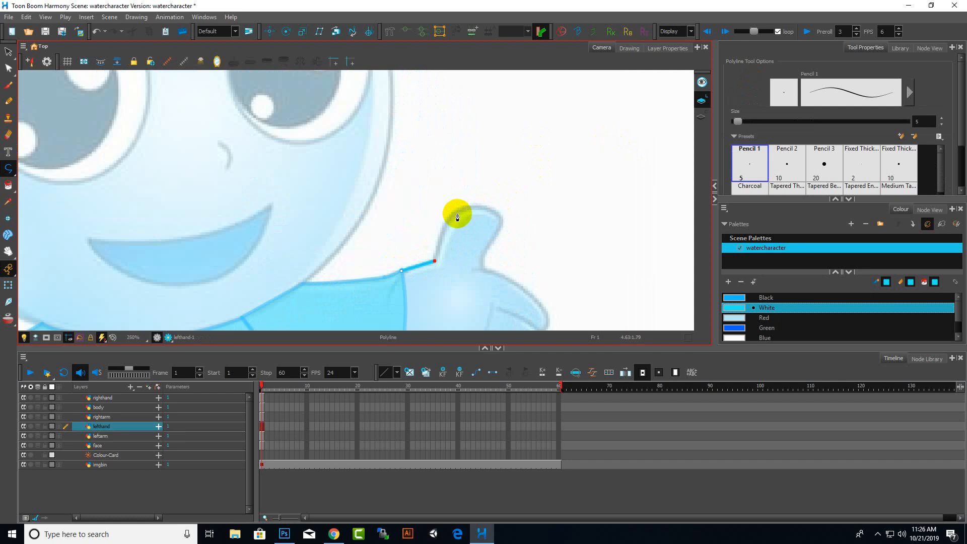
left_click(456, 213)
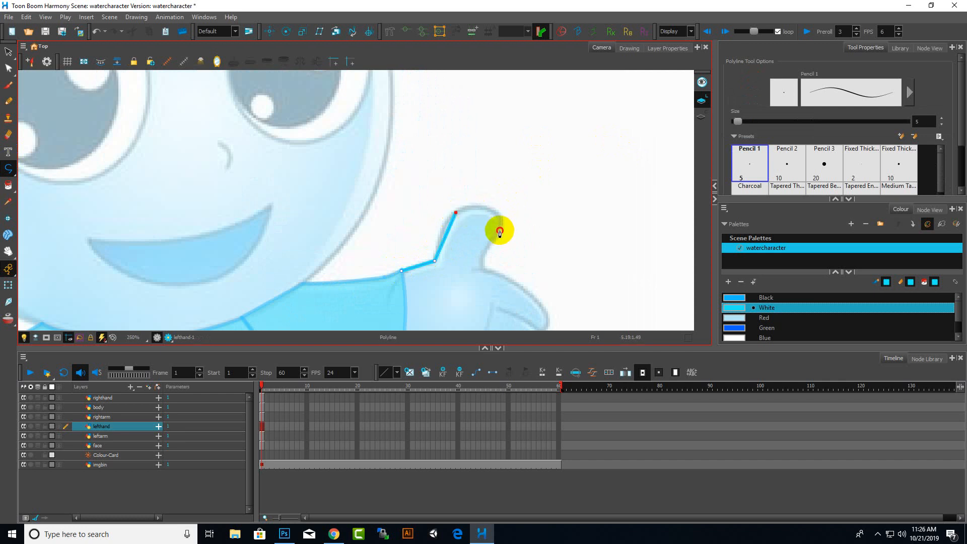
mouse_move(499, 230)
left_mouse_down()
mouse_move(488, 261)
mouse_move(510, 277)
mouse_move(502, 288)
left_mouse_up()
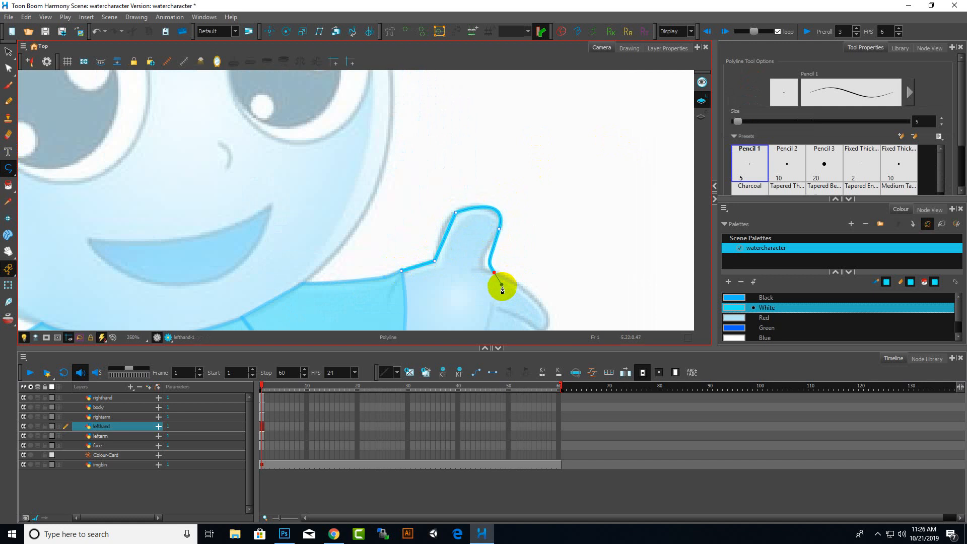
Undo the last three polyline points and retrace the left hand from the thumb tip around the fingers back to the wrist, closing the outline
key("ctrl+z")
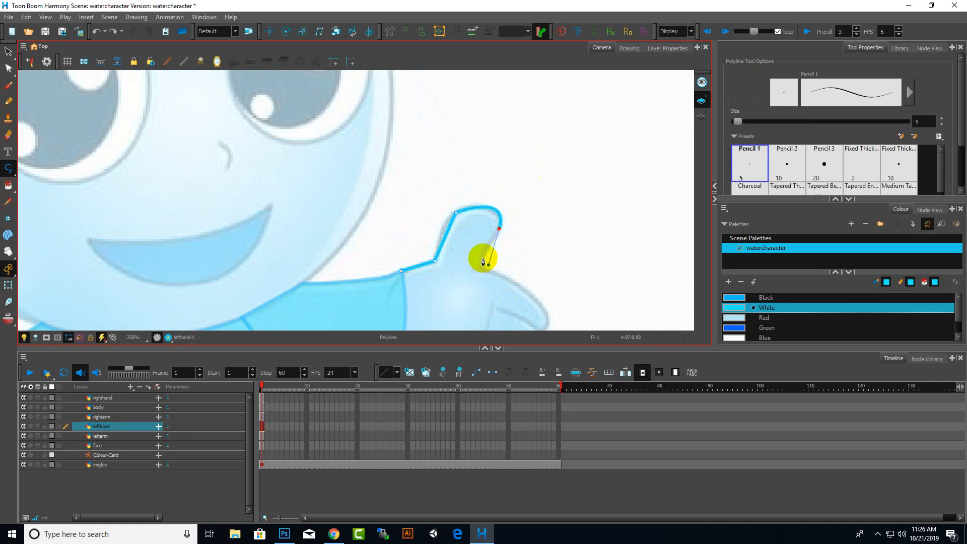
key("ctrl+z")
key("ctrl+z")
left_click(501, 220)
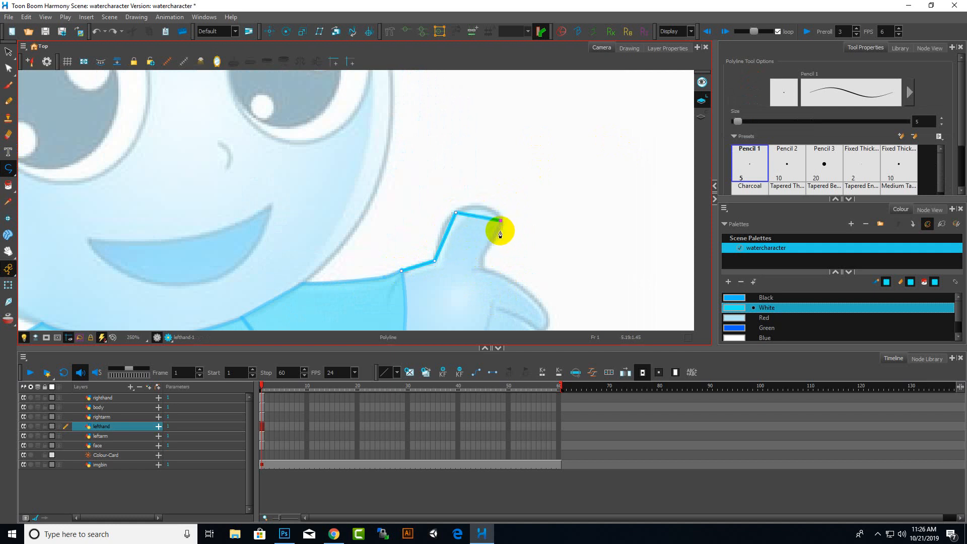
left_click(485, 268)
scroll(513, 267, "down", 3)
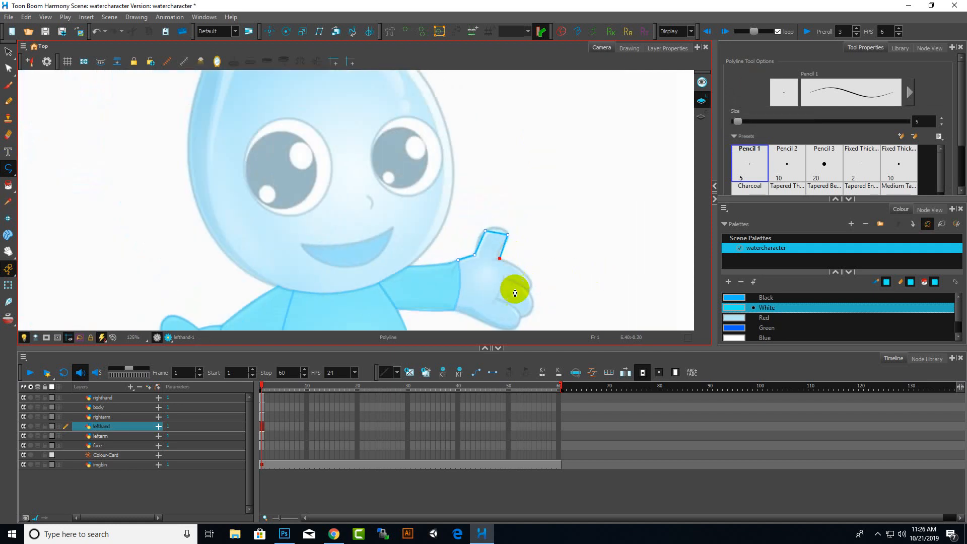
scroll(528, 287, "up", 2)
left_click(535, 276)
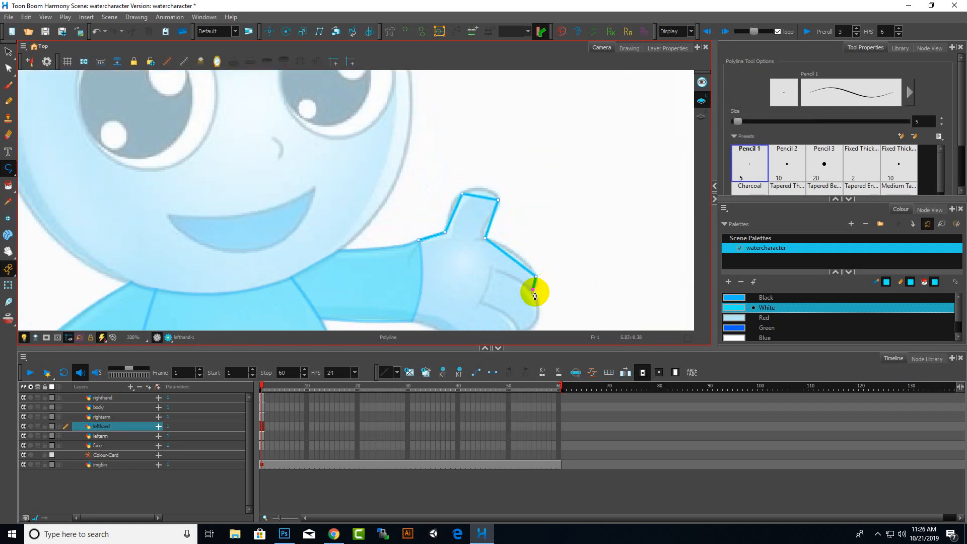
left_click(533, 290)
scroll(549, 290, "down", 3)
scroll(554, 293, "up", 4)
scroll(554, 274, "down", 1)
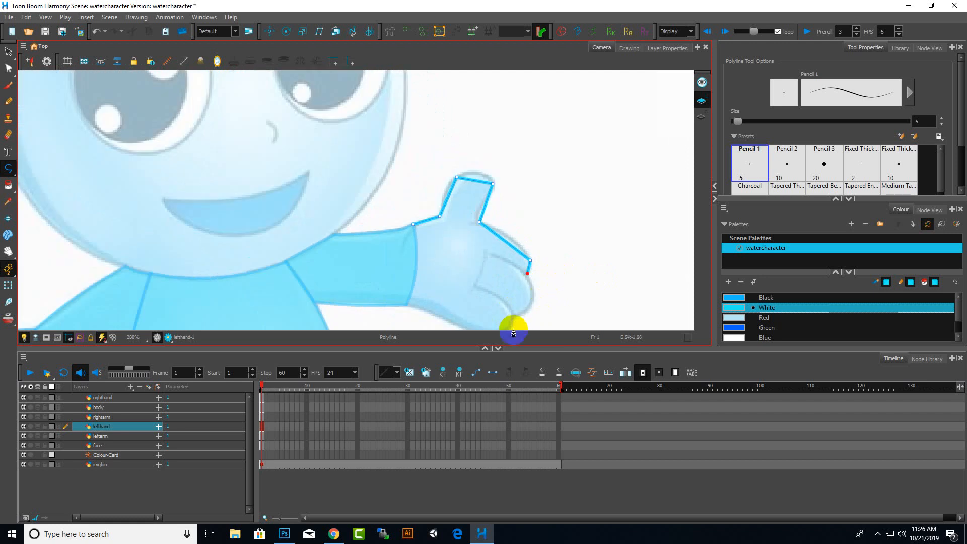
left_click(508, 318)
scroll(553, 292, "down", 3)
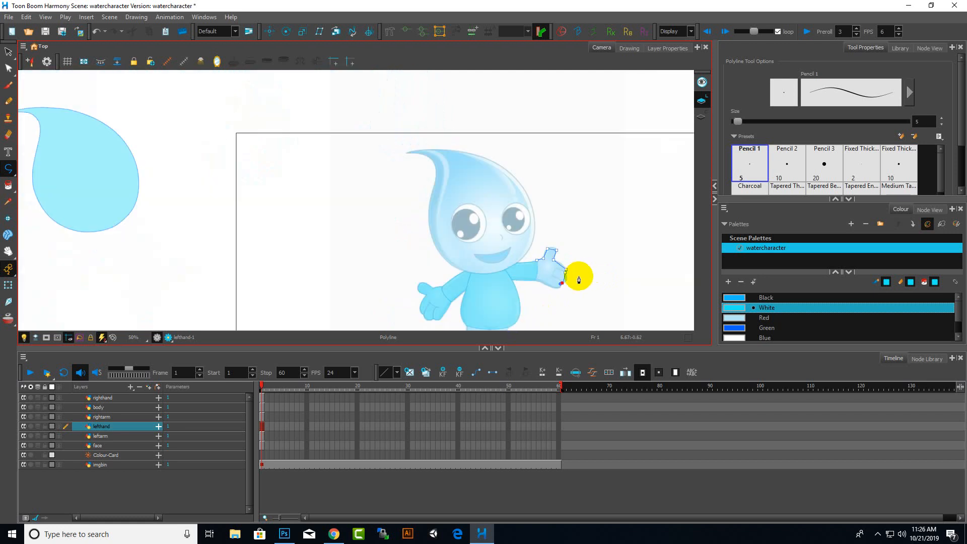
scroll(574, 273, "up", 2)
left_click(566, 250)
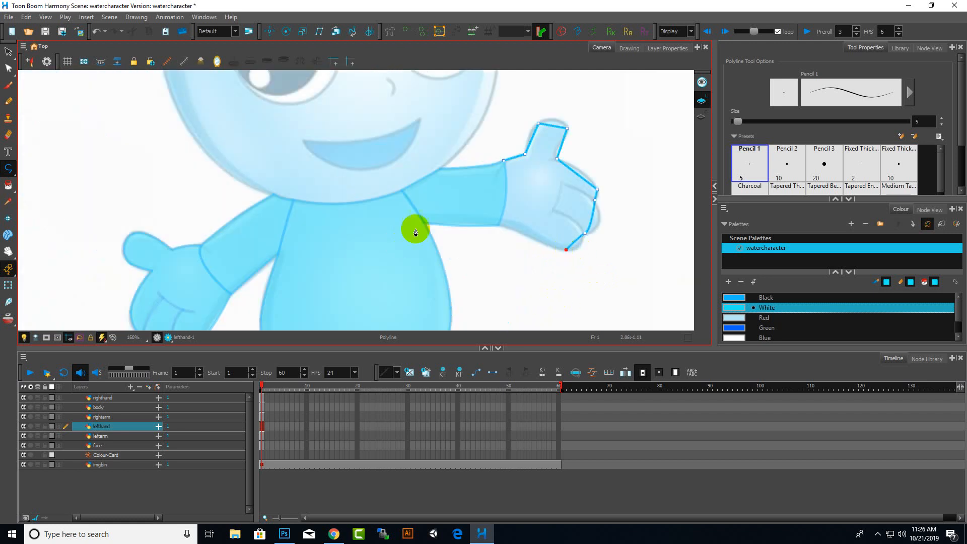
left_click(498, 225)
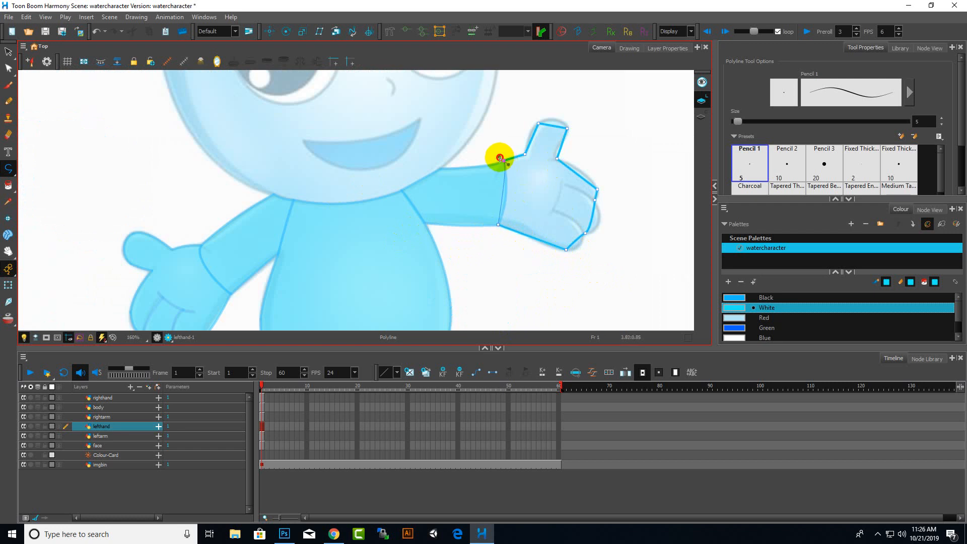
left_click_drag(494, 145, 496, 139)
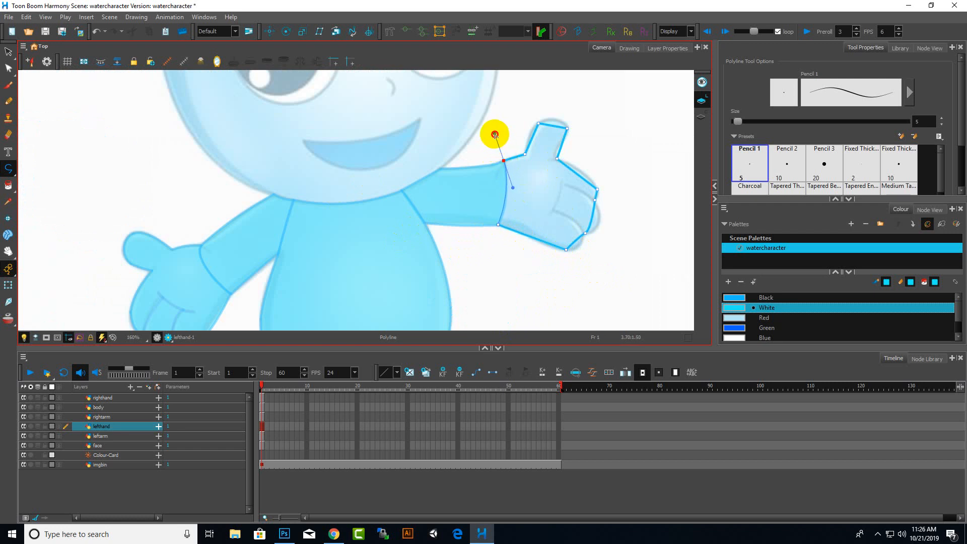
With the Paint tool, colour the left hand's outline strokes Black
left_click(8, 68)
scroll(540, 116, "up", 5)
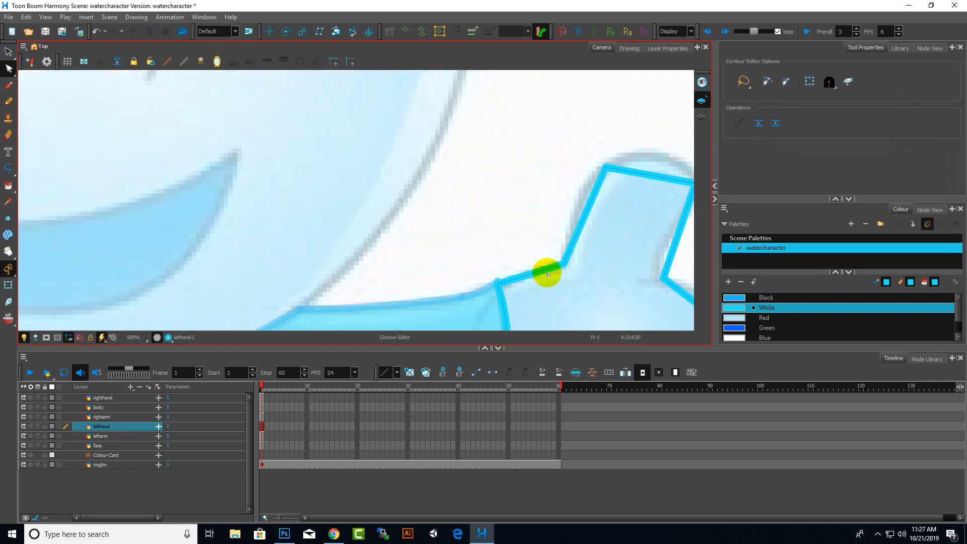
left_click(788, 310)
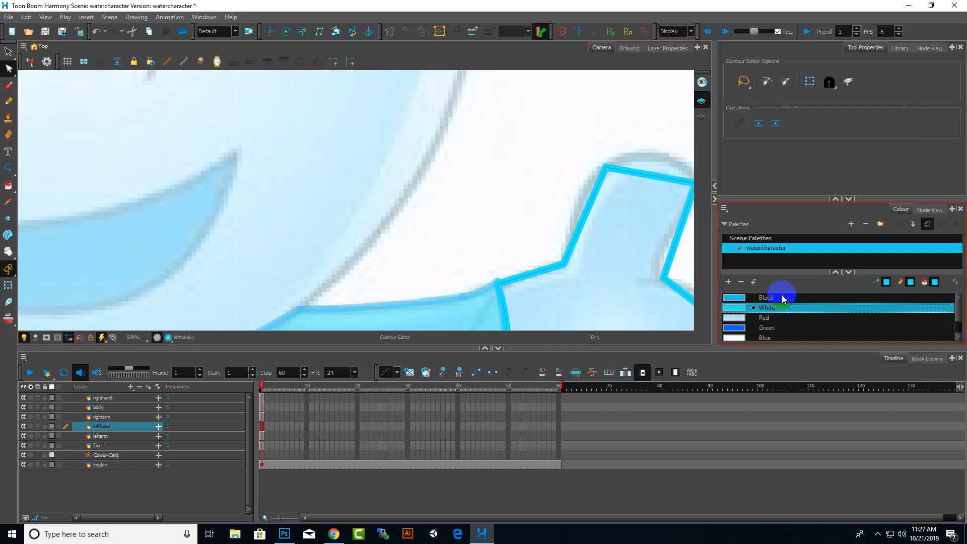
left_click(775, 298)
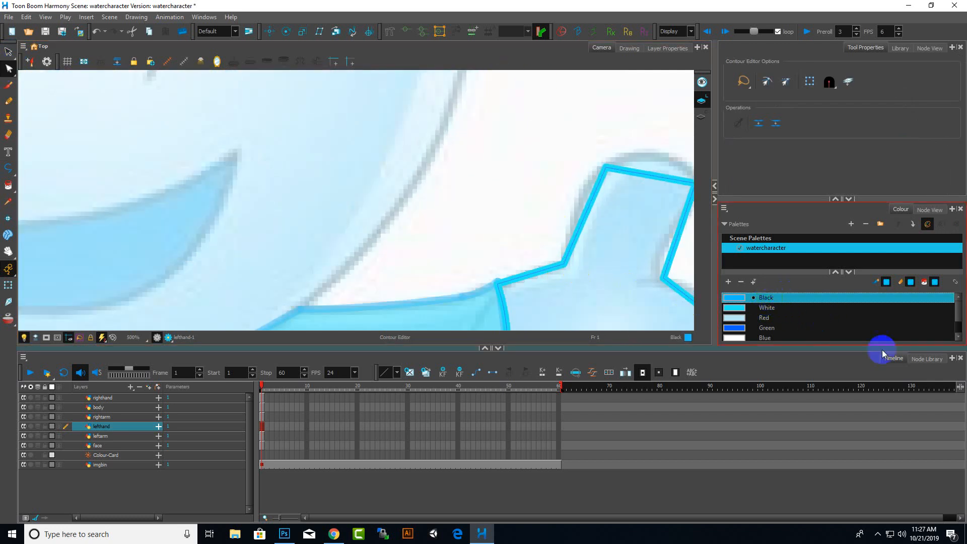
left_click(7, 185)
left_click(595, 187)
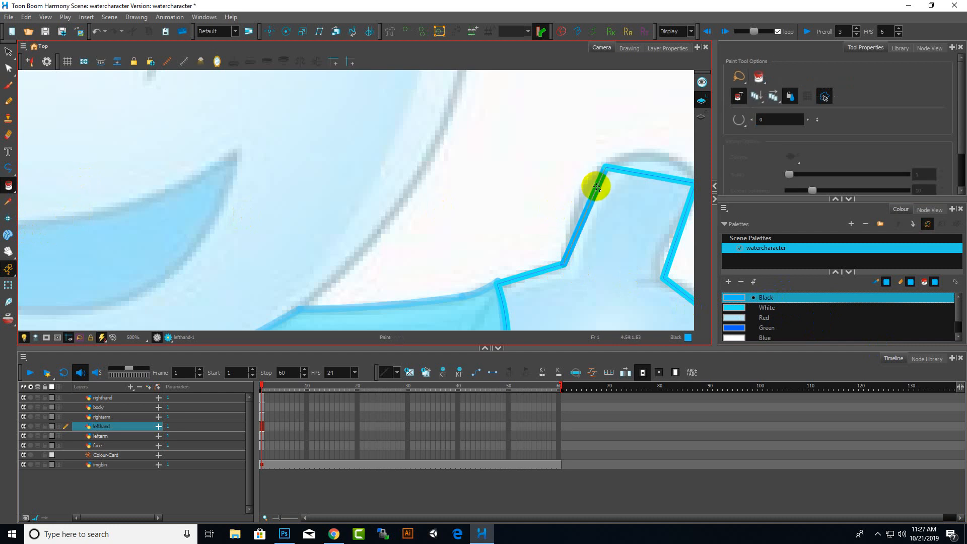
left_click(614, 171)
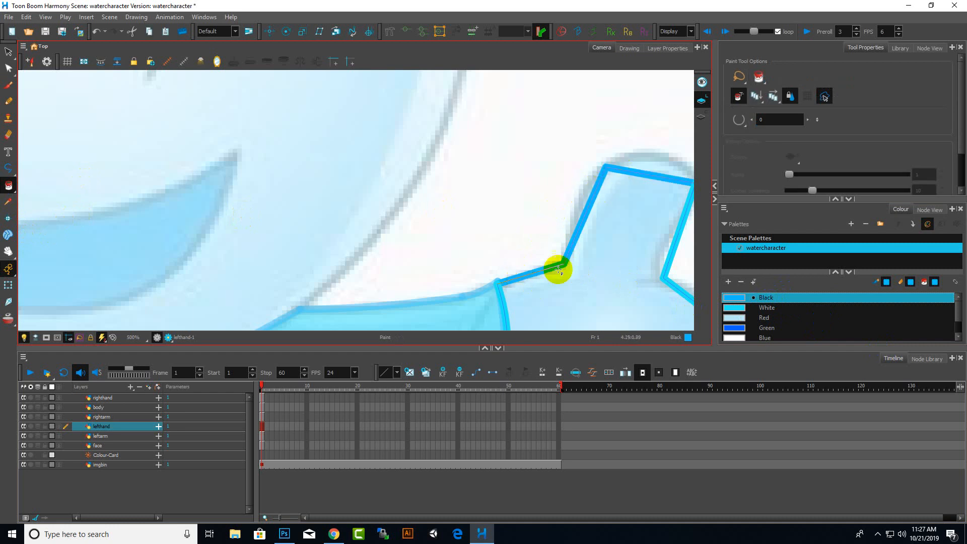
scroll(556, 265, "down", 3)
left_click(604, 261)
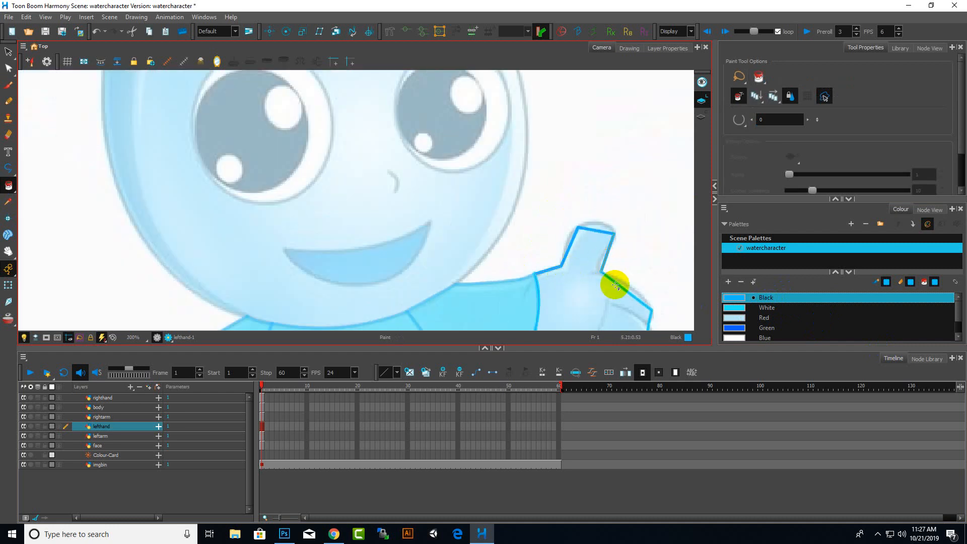
scroll(626, 281, "down", 3)
scroll(575, 269, "up", 2)
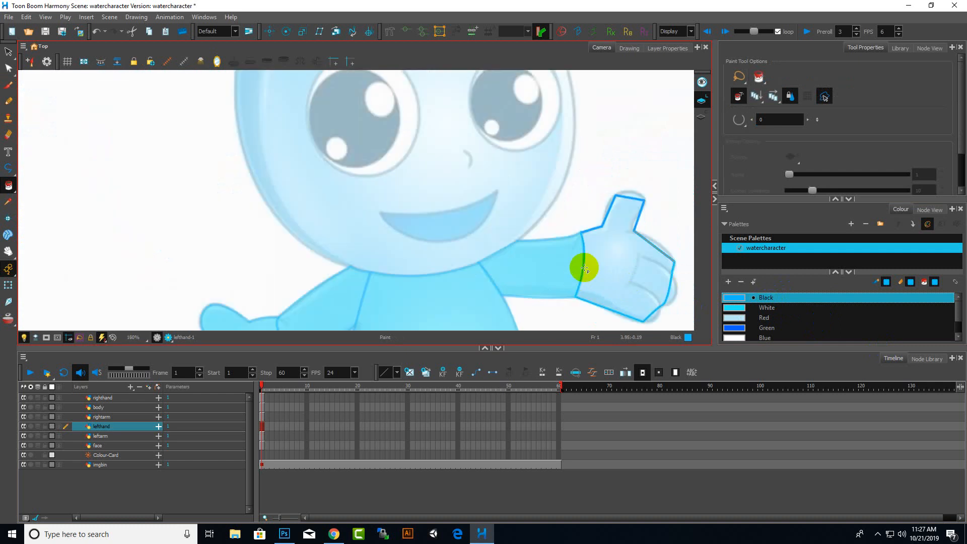
left_click(582, 267)
left_click(652, 312)
key("ctrl+z")
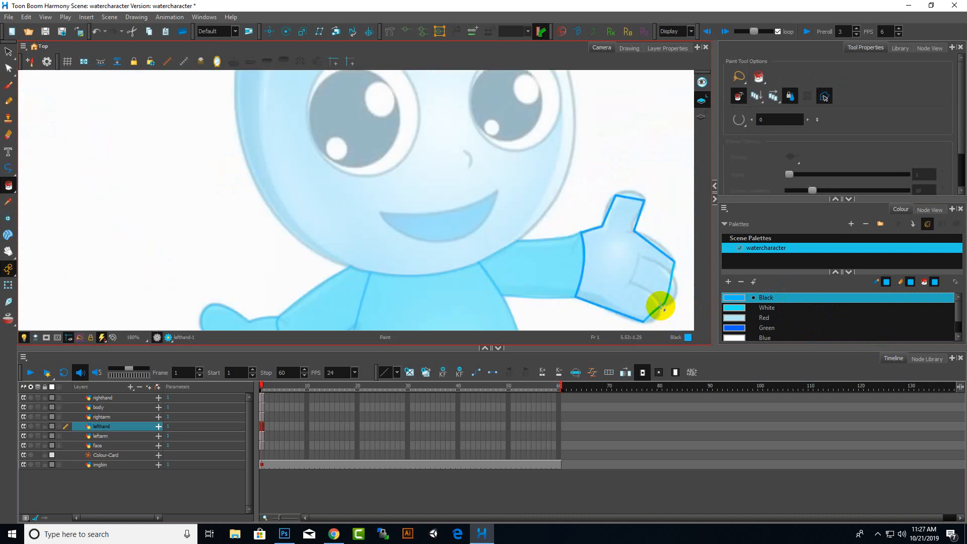
left_click(667, 295)
left_click(672, 271)
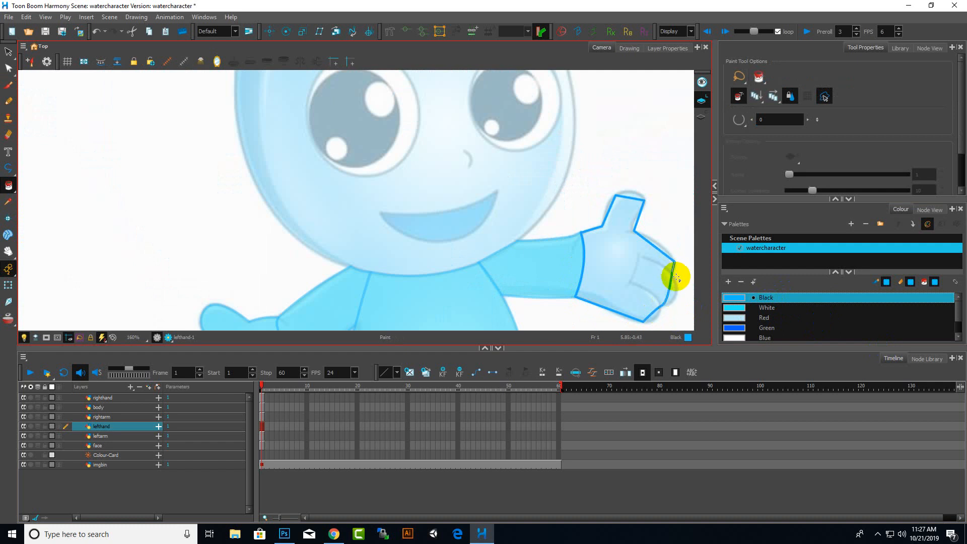
With the Contour Editor, bend the thumb's straight outline segments into curves around its tip and side
left_click(9, 69)
scroll(640, 207, "up", 5)
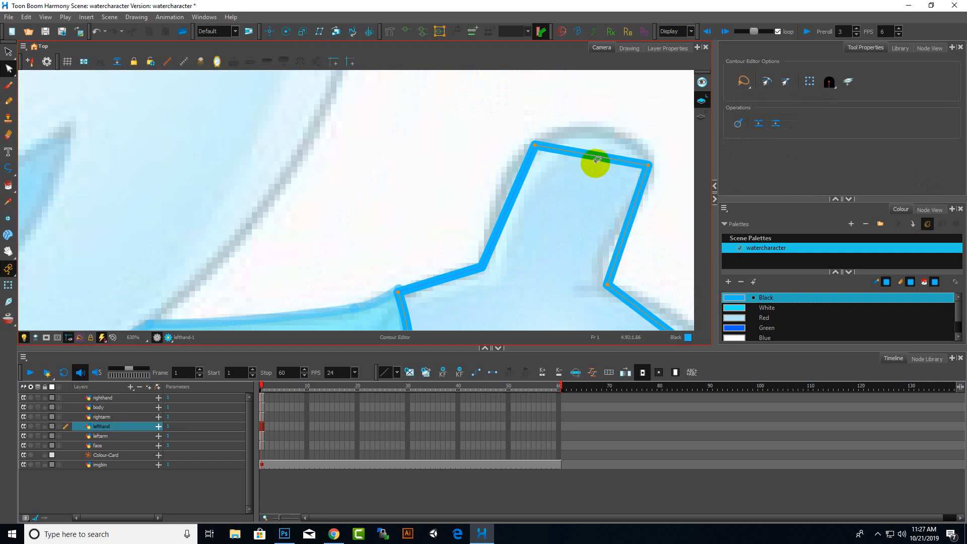
left_click_drag(593, 158, 619, 107)
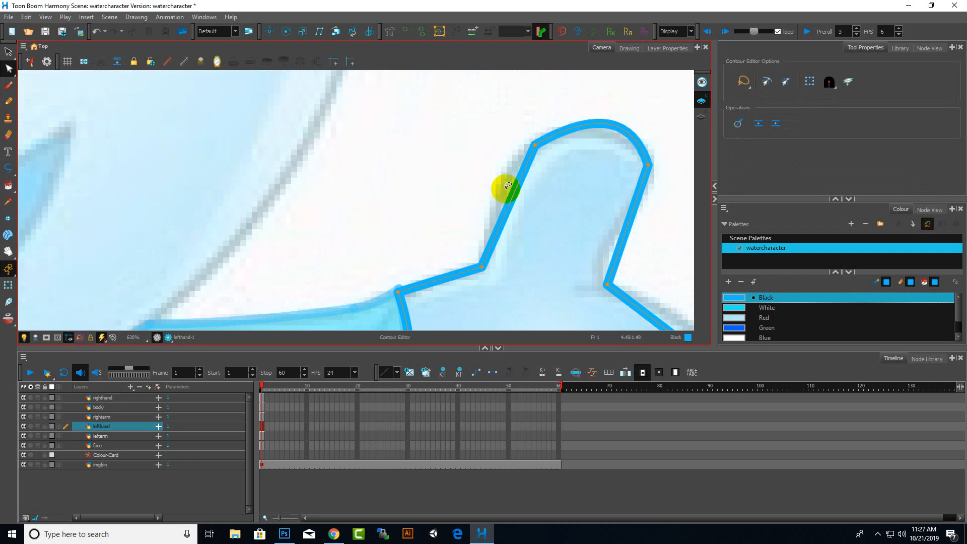
mouse_move(521, 182)
left_mouse_down()
mouse_move(497, 180)
mouse_move(519, 199)
left_mouse_up()
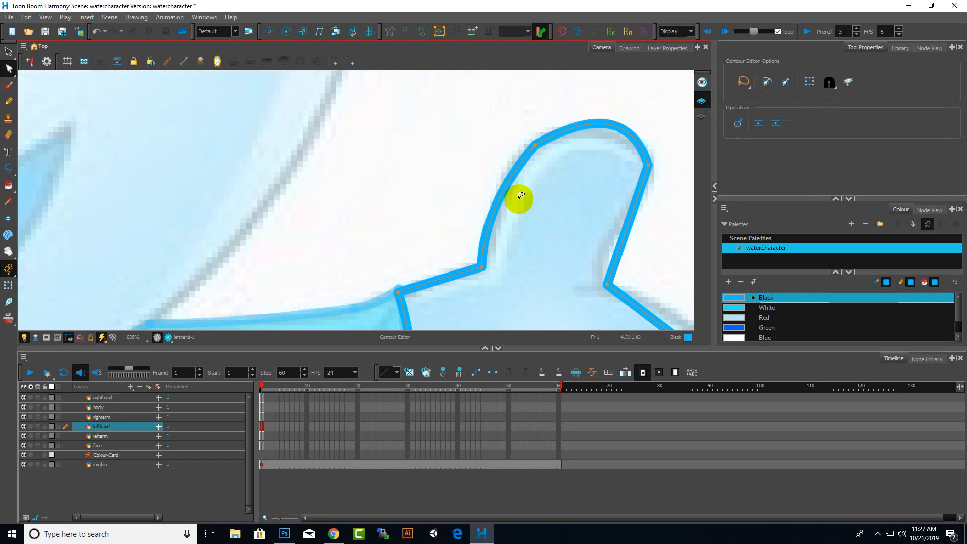
Curve the outline segments along the fingers' outer edge and the bottom of the hand
scroll(518, 199, "down", 4)
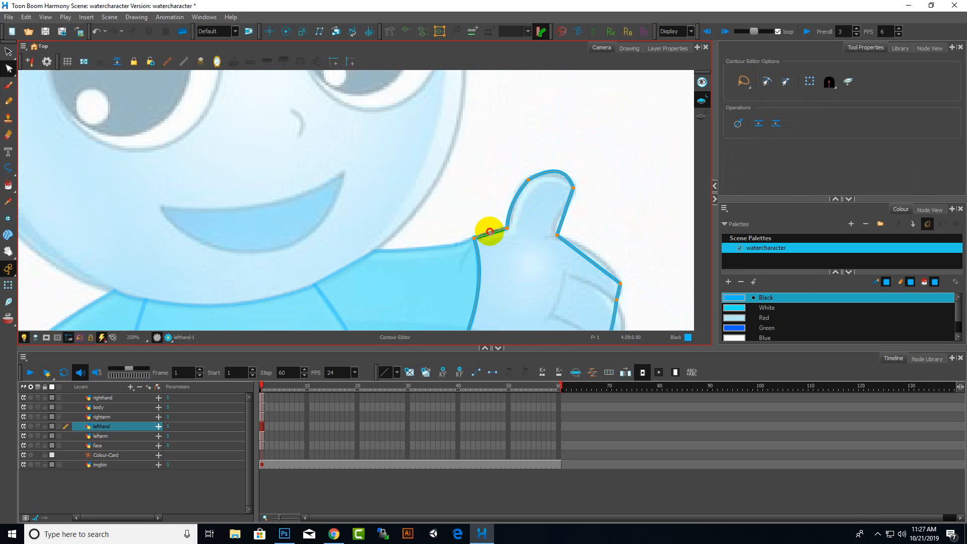
scroll(496, 229, "down", 3)
scroll(557, 231, "up", 2)
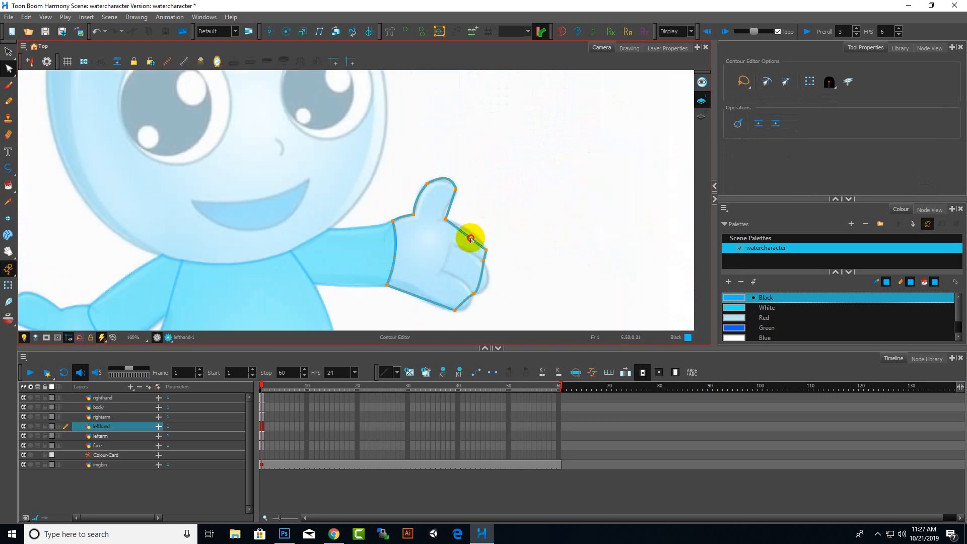
scroll(470, 265, "up", 4)
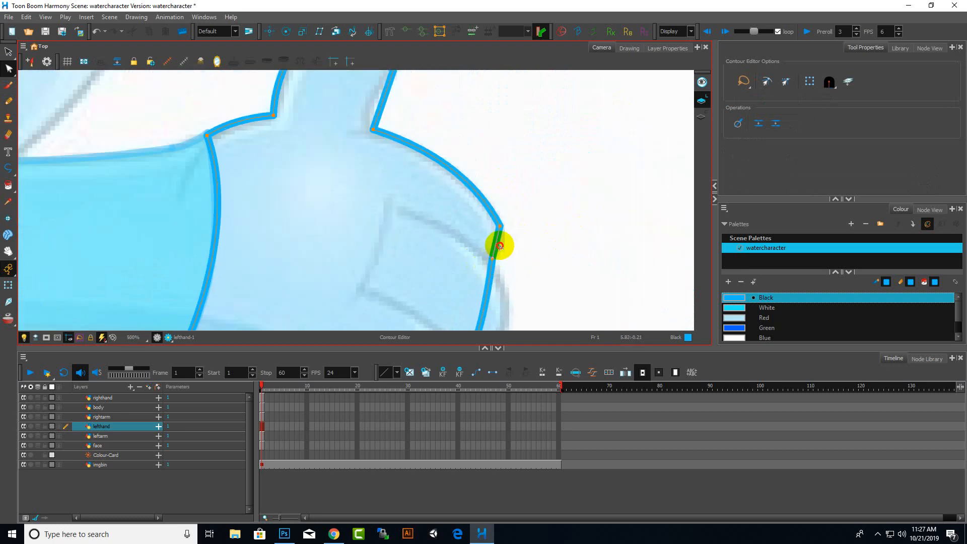
scroll(578, 231, "down", 4)
scroll(591, 267, "up", 3)
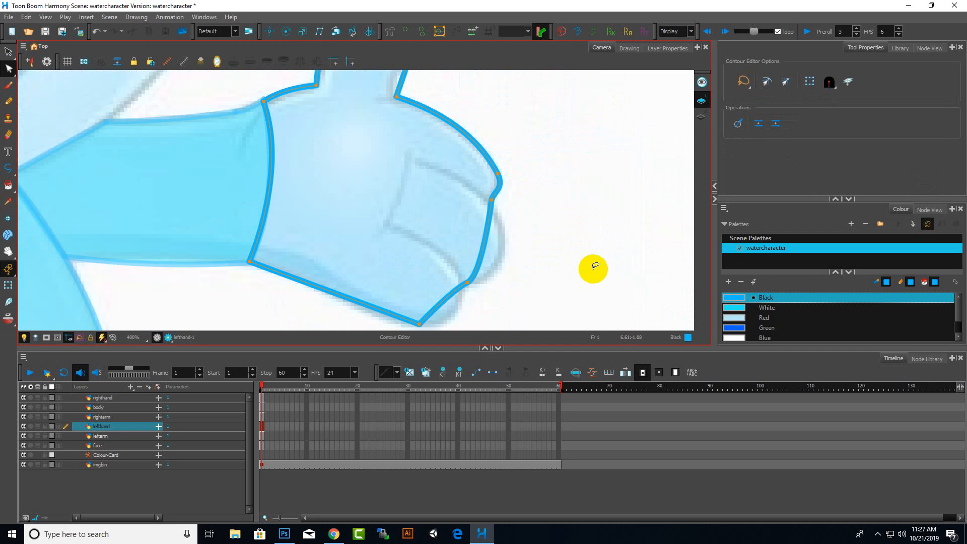
left_click_drag(486, 247, 546, 283)
scroll(616, 230, "down", 7)
scroll(616, 229, "up", 5)
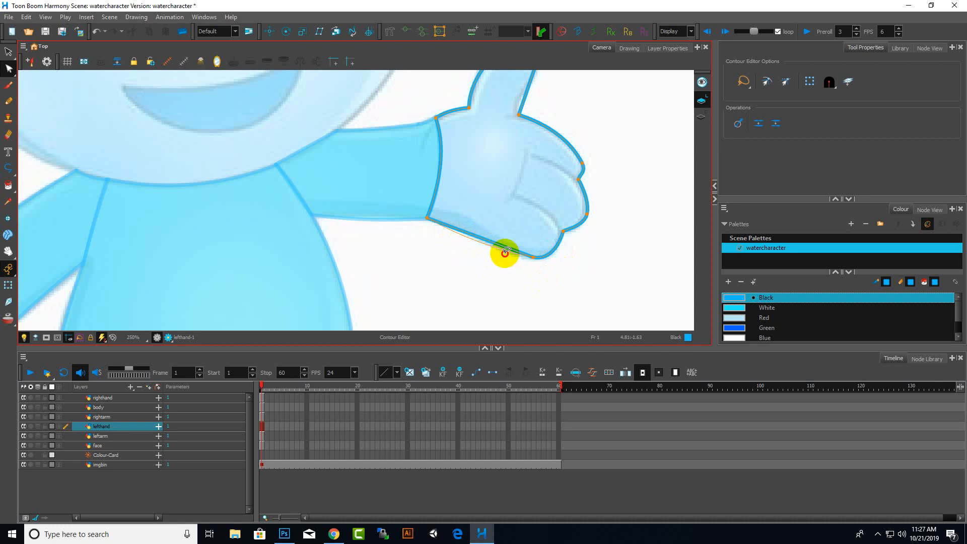
left_click_drag(506, 252, 506, 252)
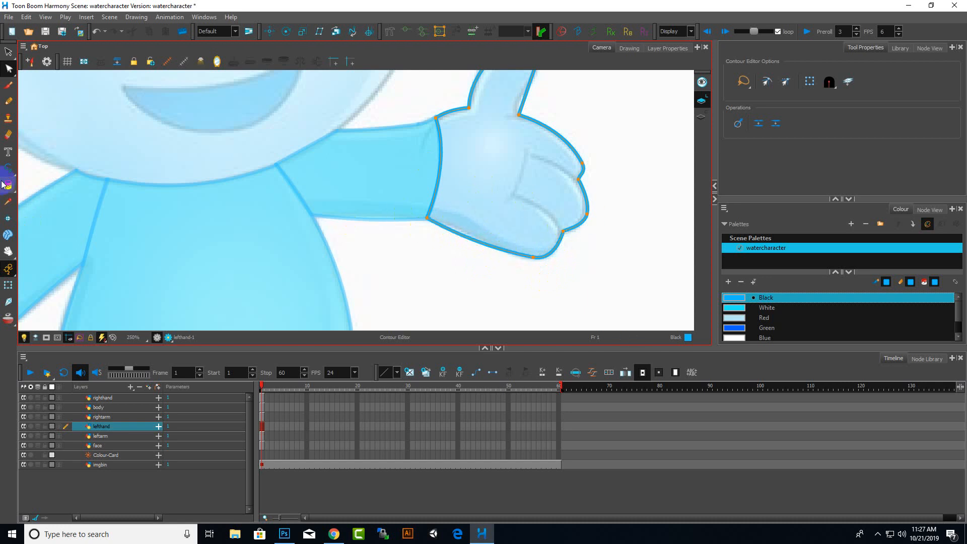
With the Brush tool, draw two Black finger crease lines across the inside of the hand
left_click(8, 85)
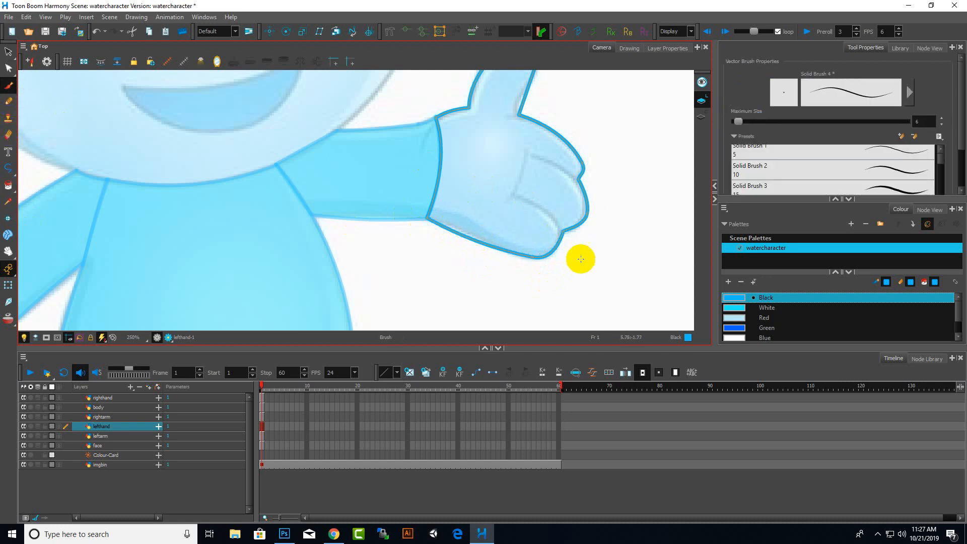
scroll(580, 259, "up", 4)
mouse_move(551, 265)
left_mouse_down()
mouse_move(513, 199)
mouse_move(474, 173)
mouse_move(387, 146)
left_mouse_up()
scroll(488, 268, "down", 6)
scroll(499, 203, "up", 5)
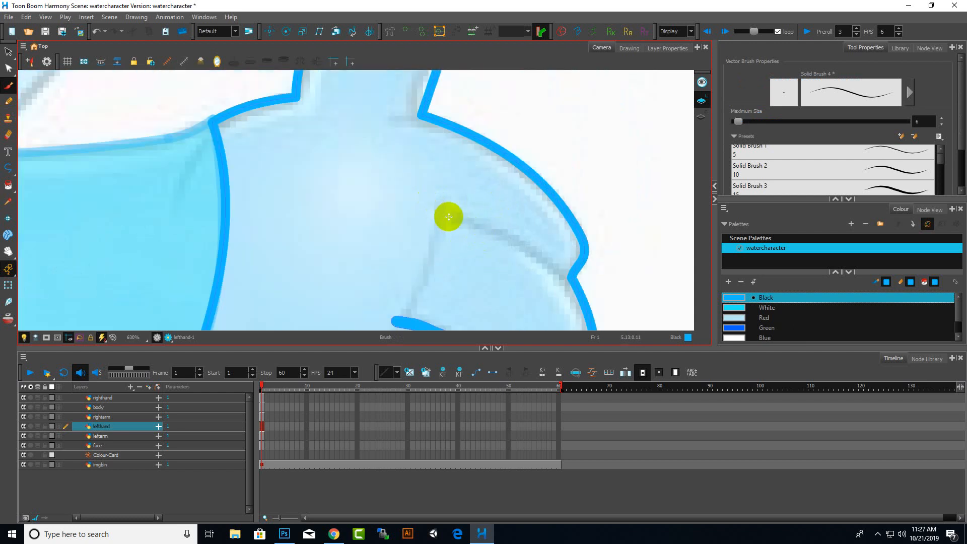
mouse_move(439, 215)
left_mouse_down()
mouse_move(507, 237)
mouse_move(567, 276)
left_mouse_up()
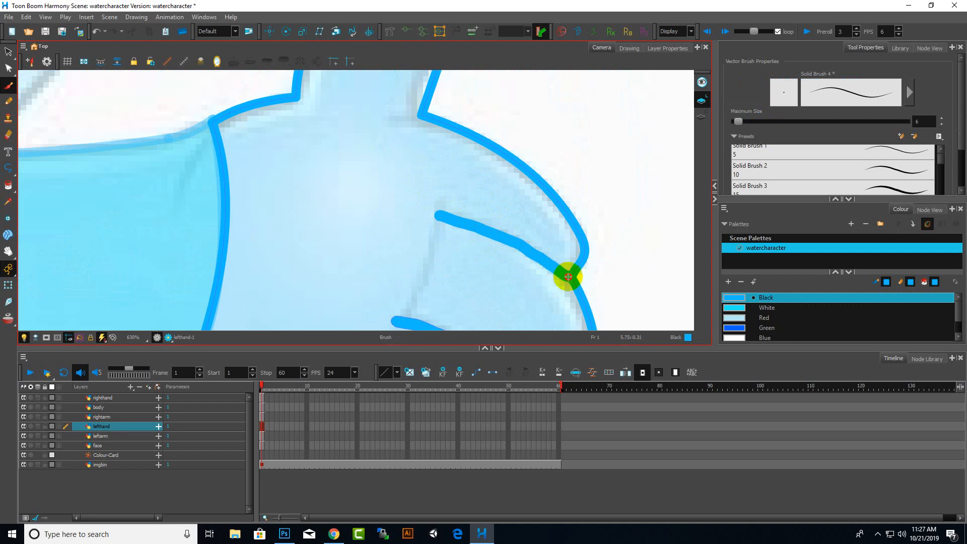
Draw a Black brush stroke joining the inner ends of the two finger crease lines
scroll(539, 216, "down", 5)
scroll(528, 261, "up", 5)
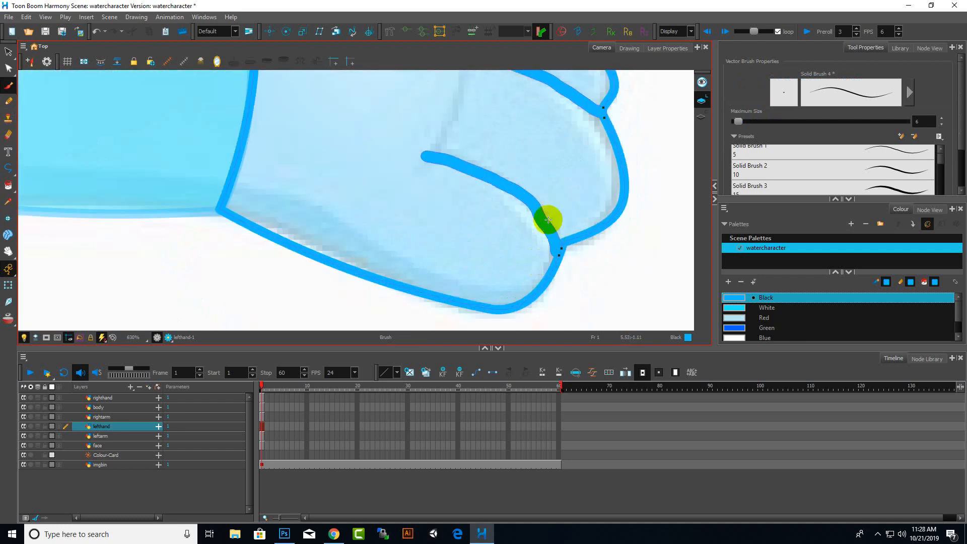
scroll(546, 222, "up", 3)
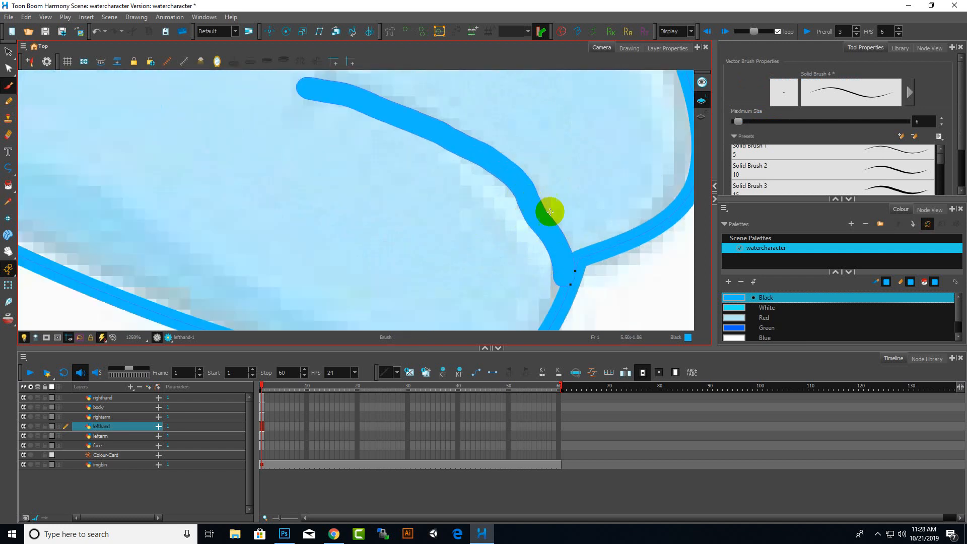
scroll(503, 207, "down", 5)
scroll(509, 194, "up", 3)
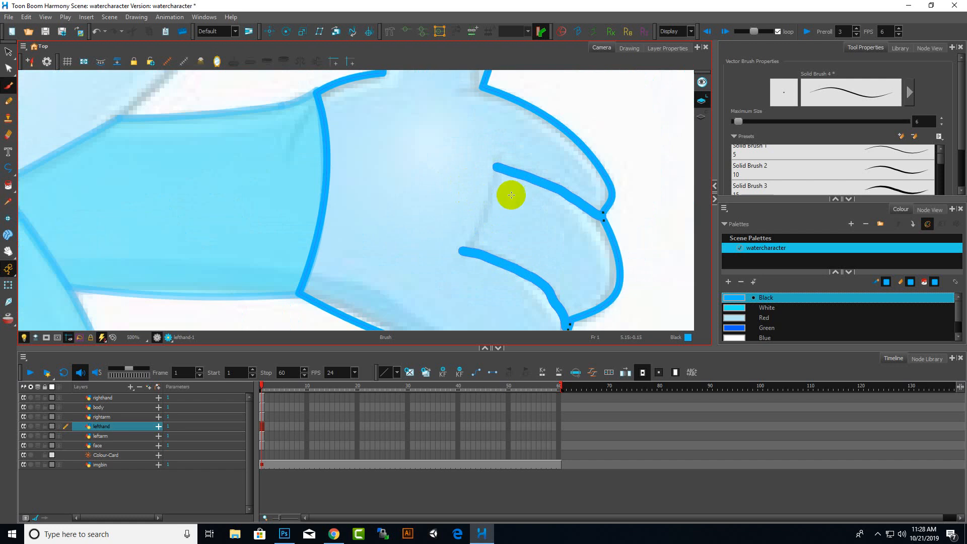
mouse_move(497, 153)
left_mouse_down()
mouse_move(488, 207)
mouse_move(453, 263)
left_mouse_up()
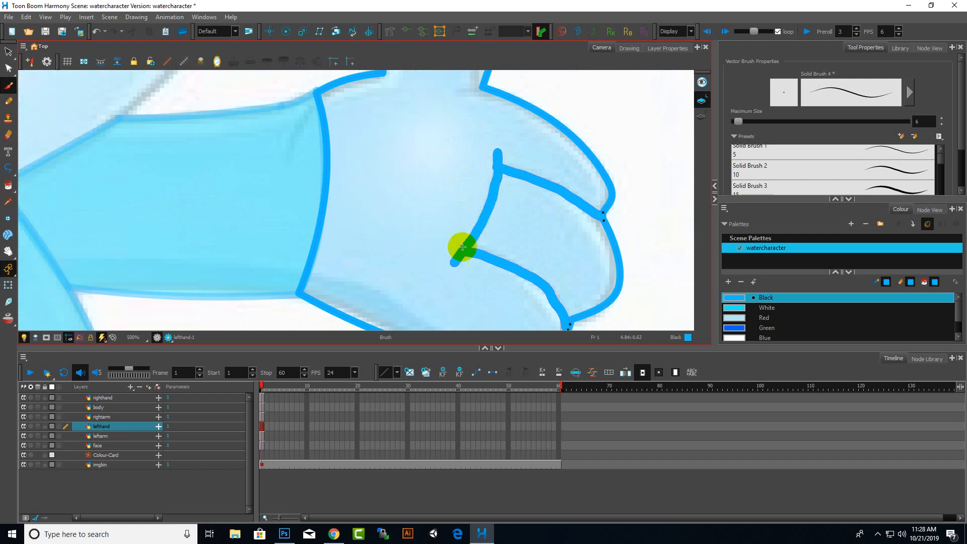
left_click(8, 68)
scroll(511, 251, "down", 5)
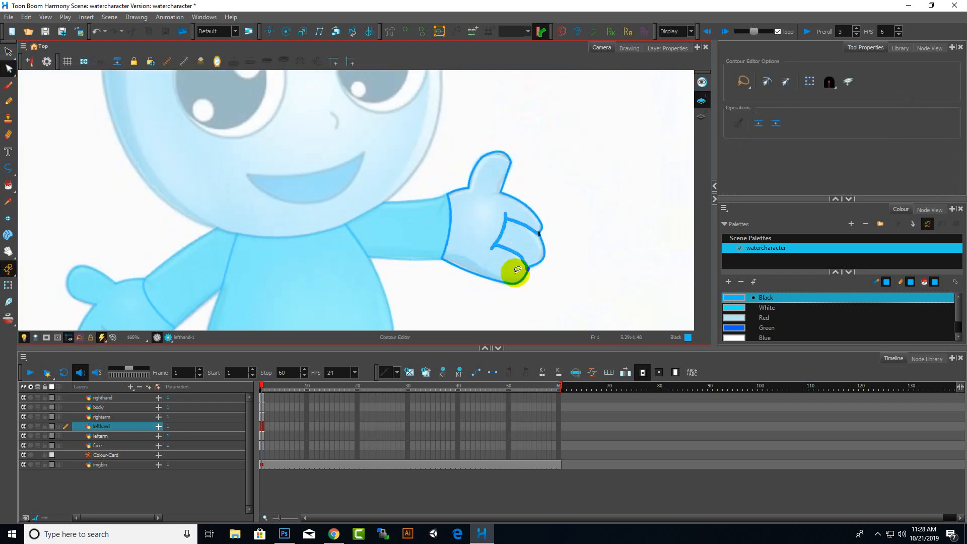
With the Contour Editor, adjust the outline points where the finger crease meets the hand's edge
scroll(515, 280, "up", 6)
scroll(565, 255, "up", 5)
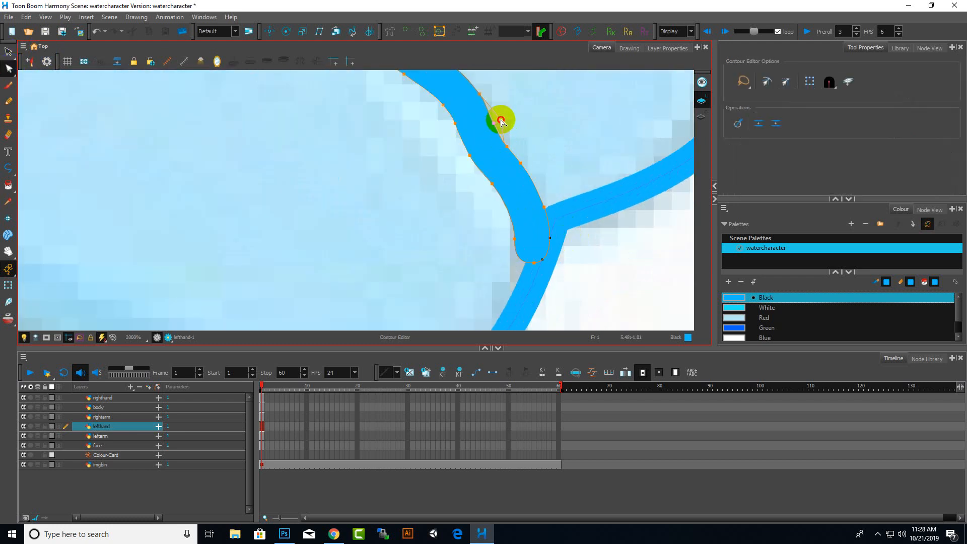
left_click_drag(501, 121, 509, 149)
key("ctrl+z")
left_click(496, 129)
left_click_drag(494, 123, 498, 122)
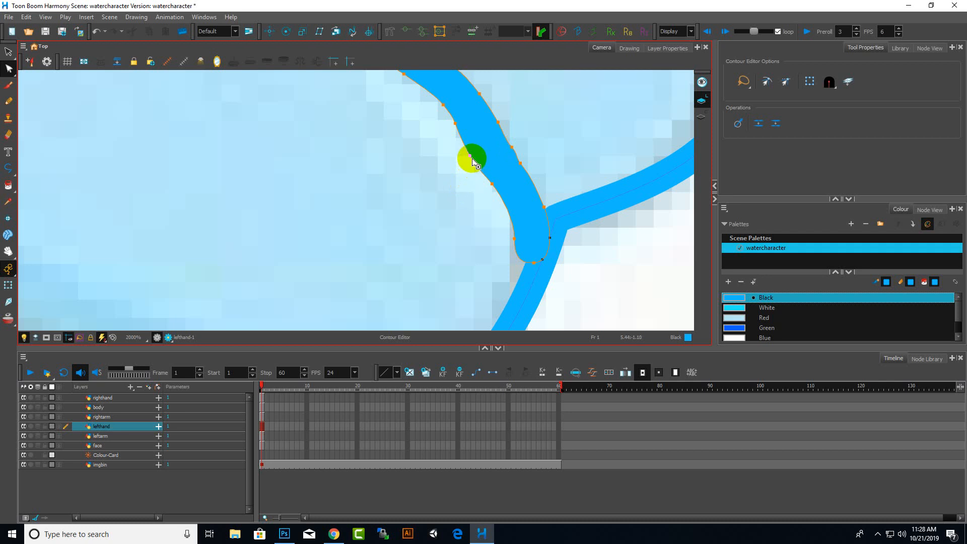
left_click_drag(475, 153, 475, 153)
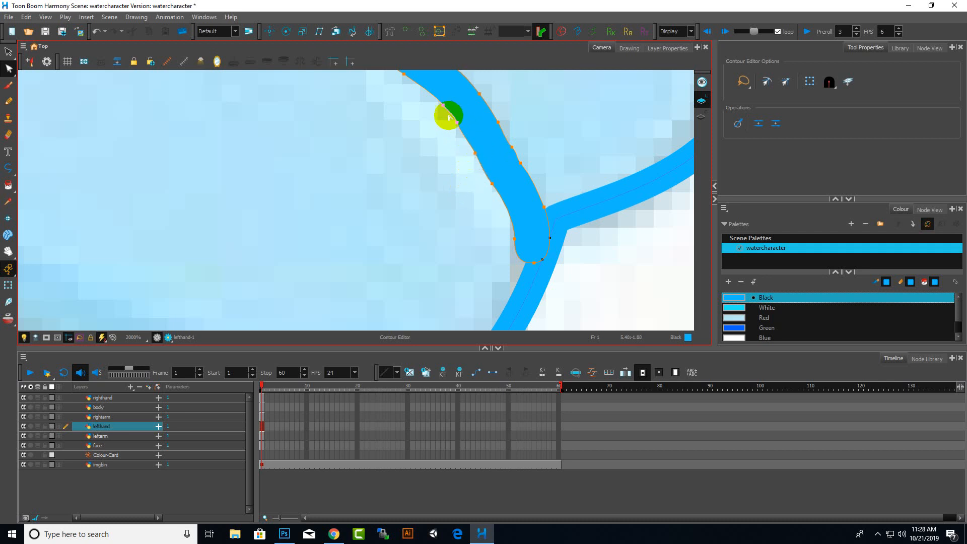
scroll(497, 255, "down", 10)
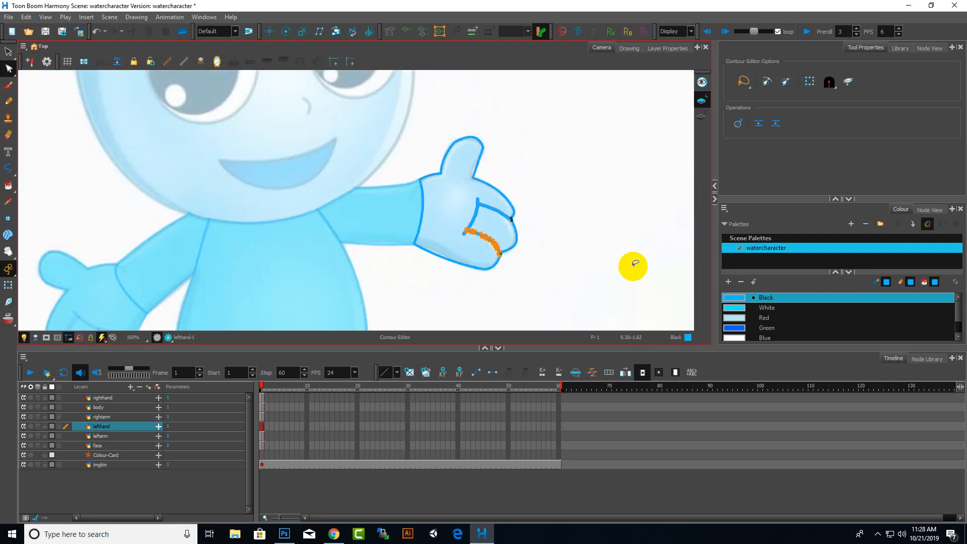
scroll(608, 265, "up", 1)
left_click(578, 231)
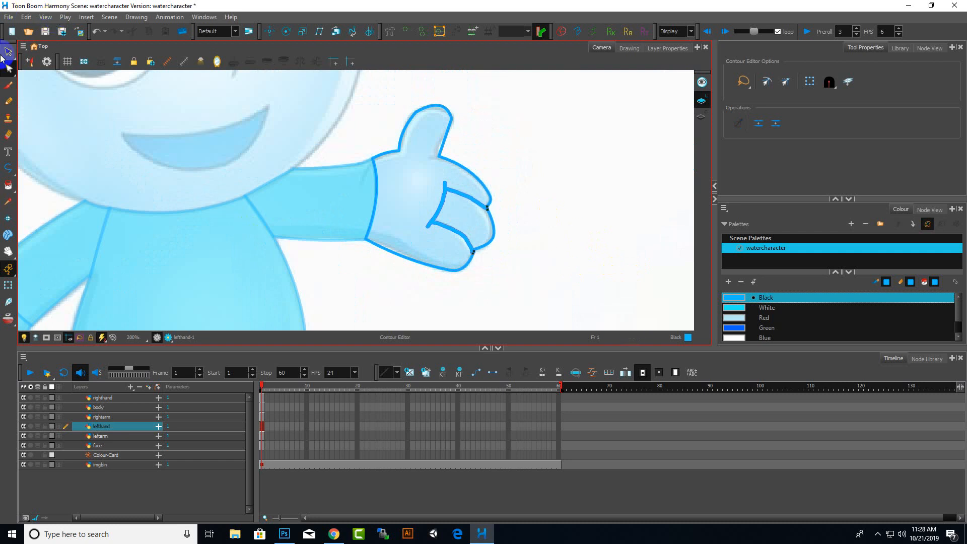
Pick the White colour and use Paint to fill the hand and the palm area inside the creases
left_click(7, 52)
left_click(777, 312)
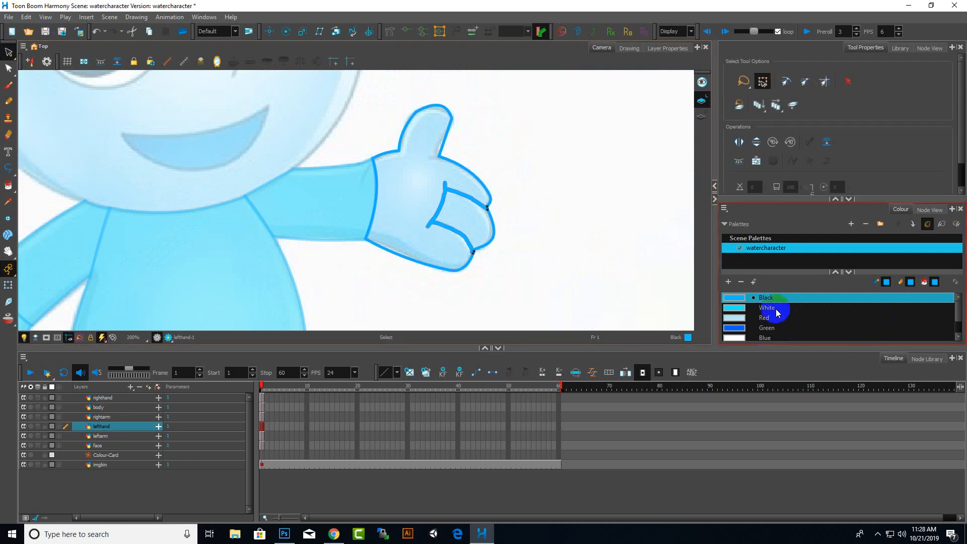
left_click(8, 185)
left_click(399, 184)
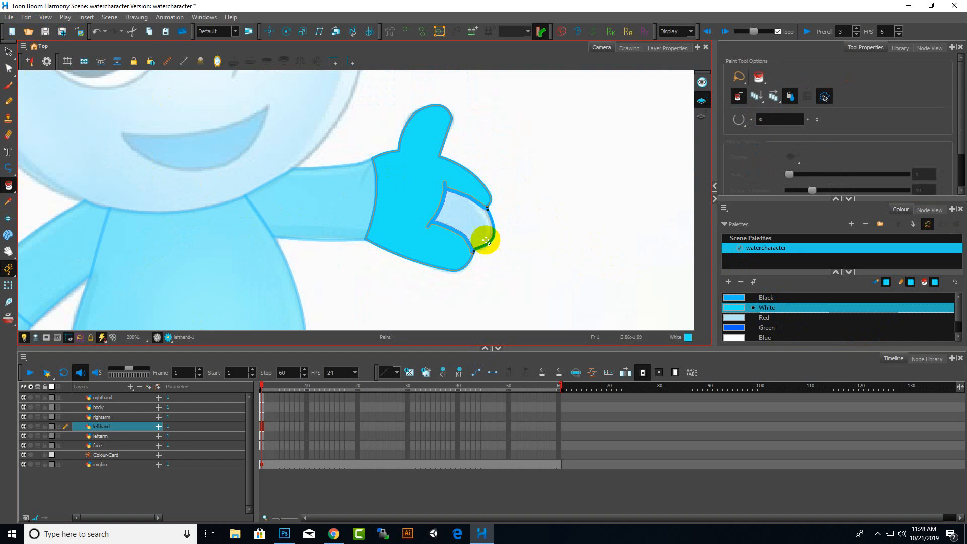
left_click(459, 214)
Select the coloured head drawing on the face layer and move it over the character's head in the reference
left_click(9, 51)
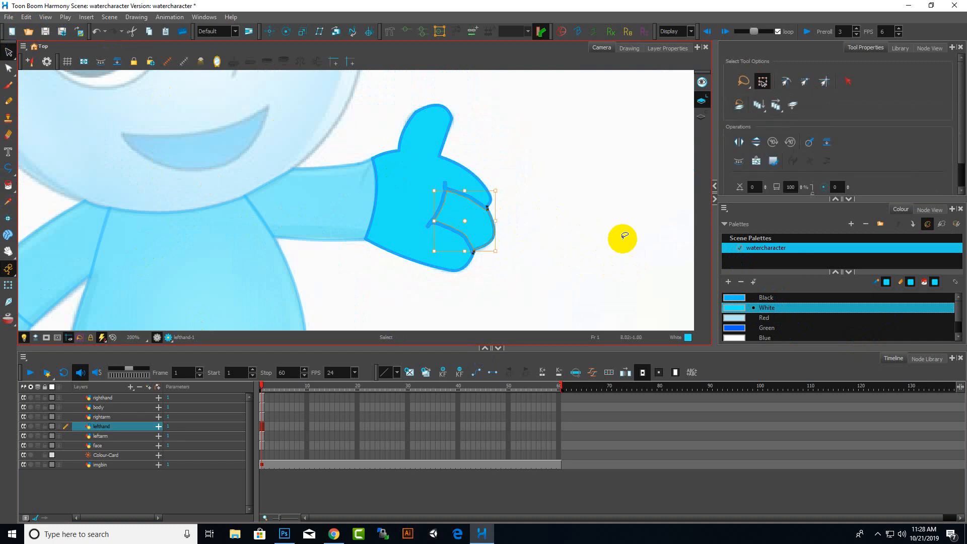
scroll(622, 234, "down", 5)
scroll(584, 273, "down", 3)
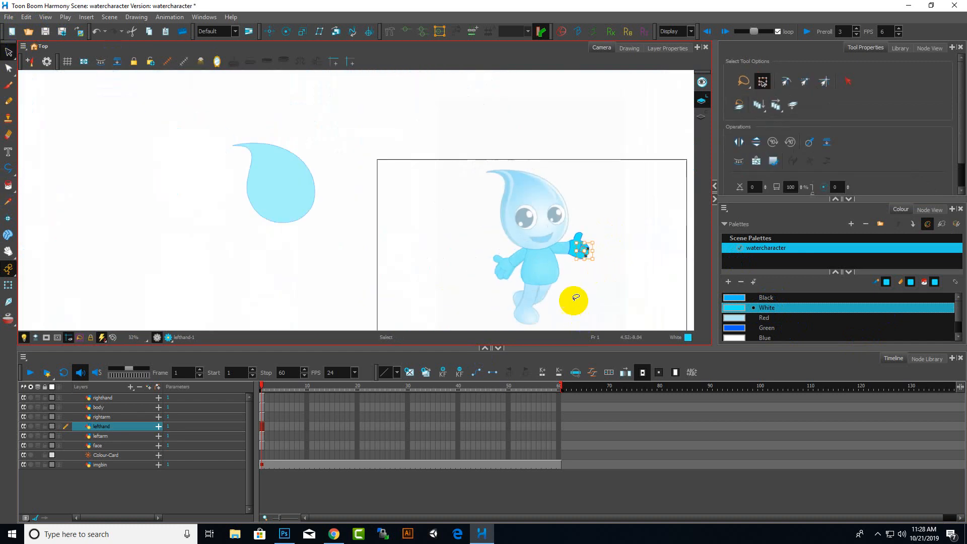
left_click(265, 120)
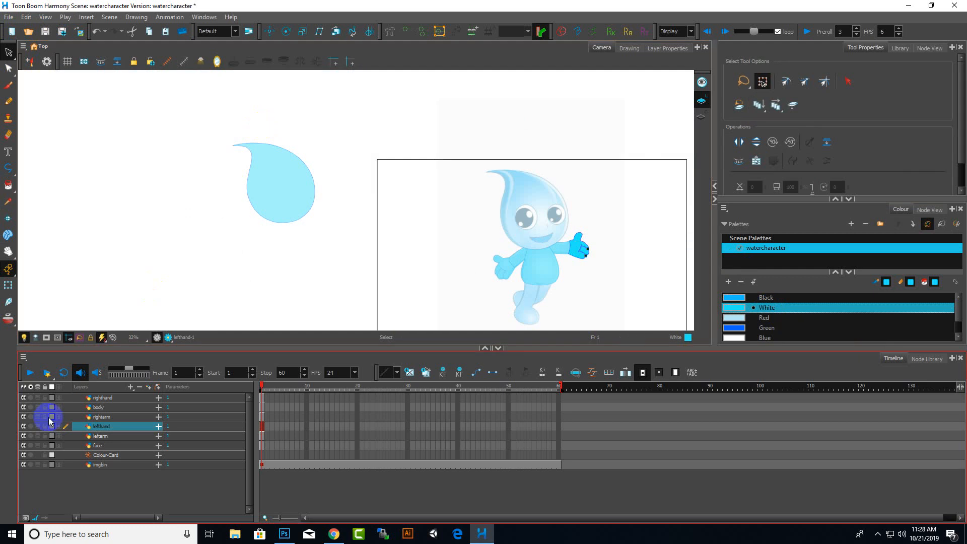
left_click(106, 445)
mouse_move(298, 111)
left_mouse_down()
mouse_move(205, 149)
mouse_move(312, 251)
left_mouse_up()
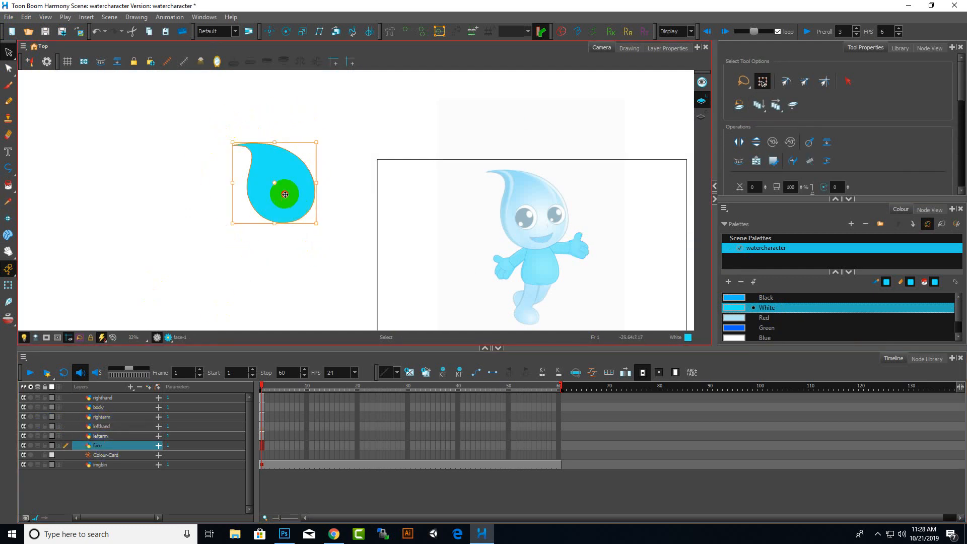
left_click_drag(285, 194, 544, 208)
Nudge the head into alignment with the reference and recolour it with the Black palette colour
scroll(593, 211, "up", 5)
scroll(503, 235, "down", 3)
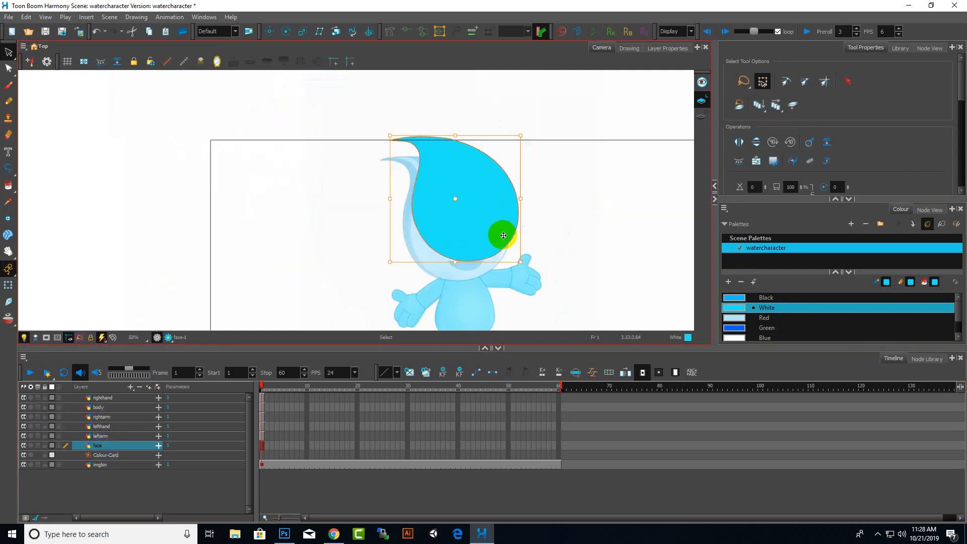
scroll(550, 297, "up", 2)
left_click_drag(457, 205, 441, 223)
scroll(469, 260, "up", 2)
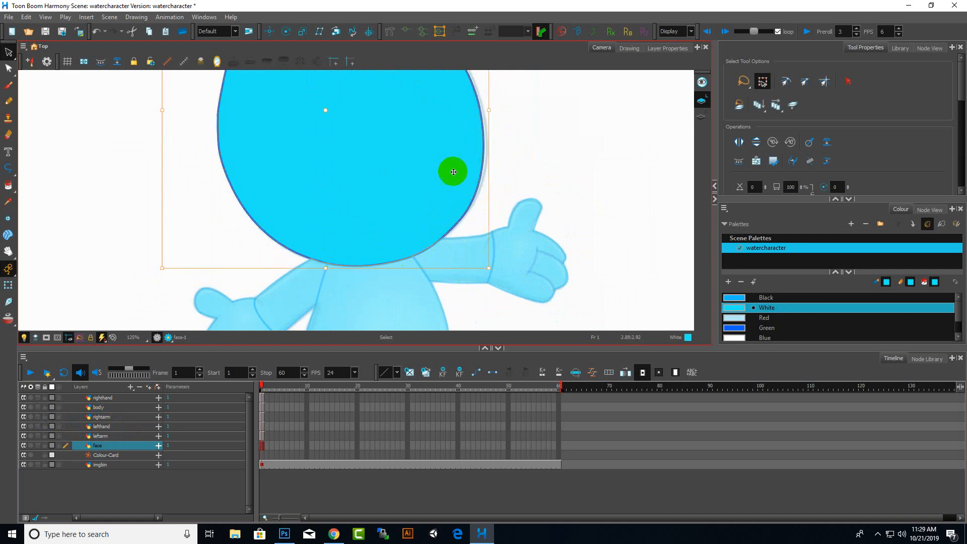
left_click_drag(453, 172, 454, 174)
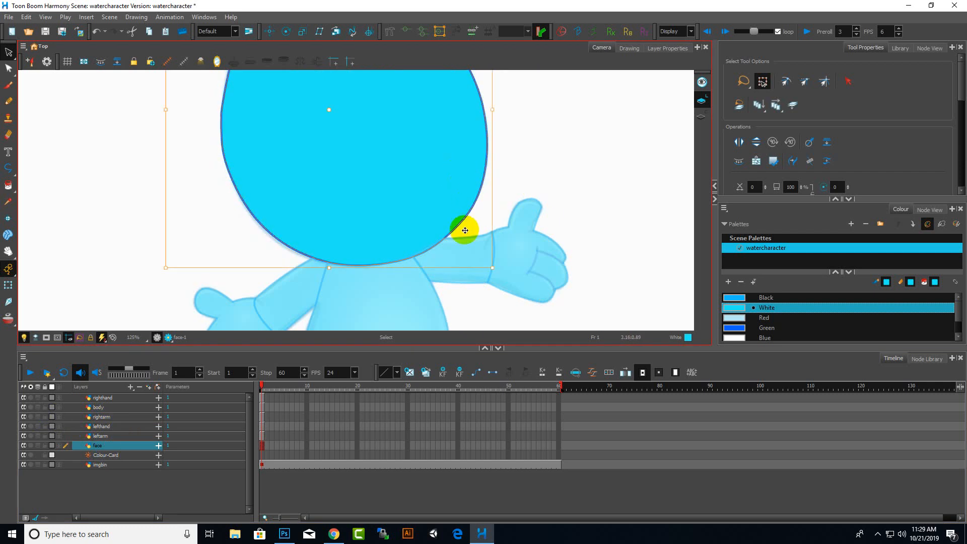
scroll(510, 220, "down", 3)
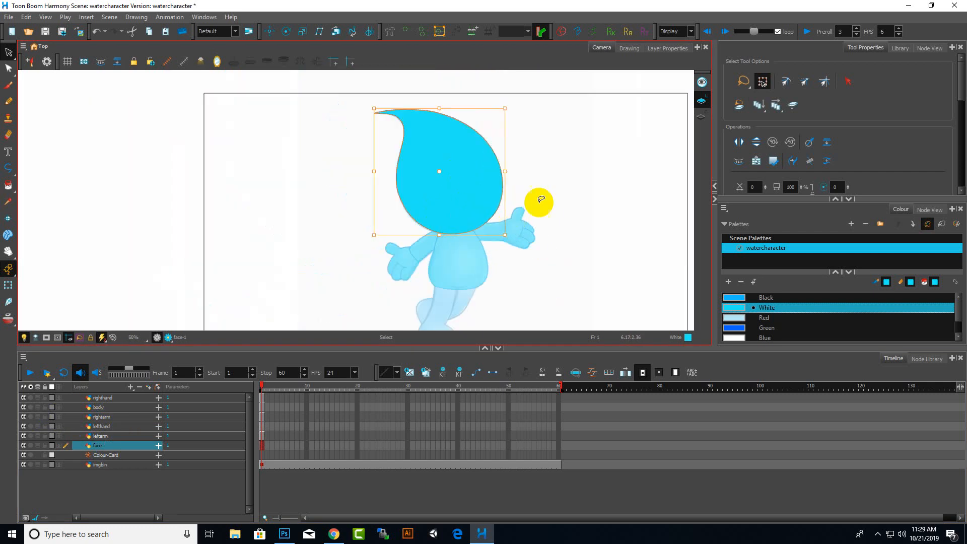
scroll(550, 251, "down", 2)
scroll(542, 282, "up", 2)
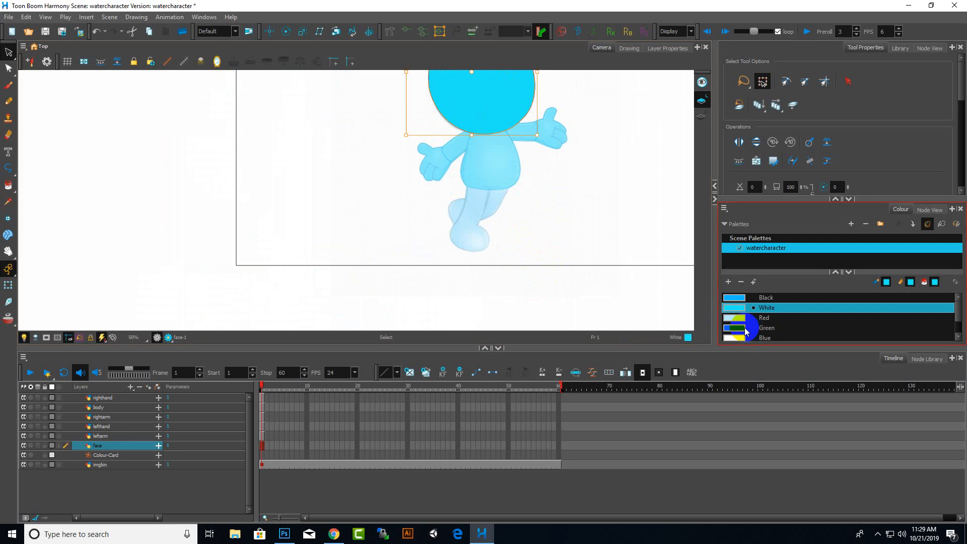
left_click(765, 299)
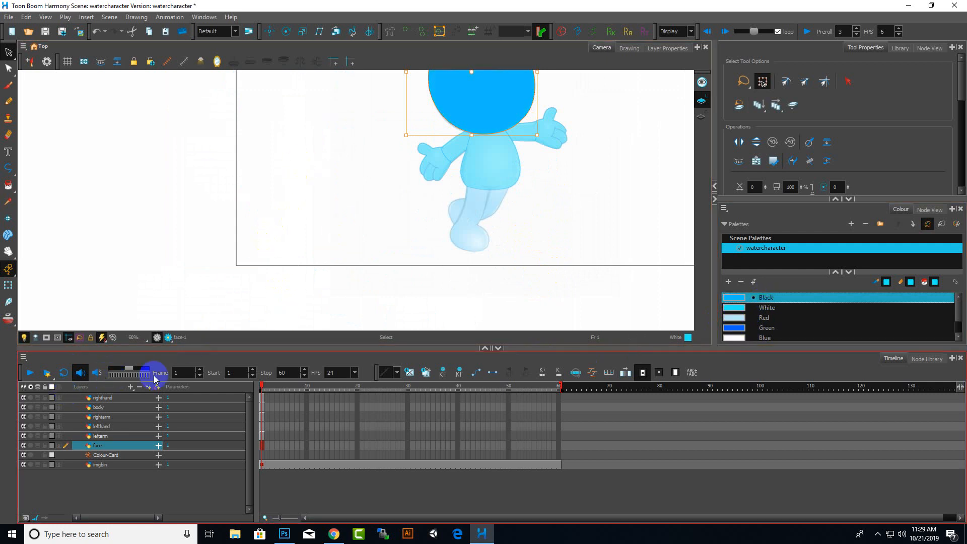
Add a new vector drawing layer named rightleg
left_click(135, 390)
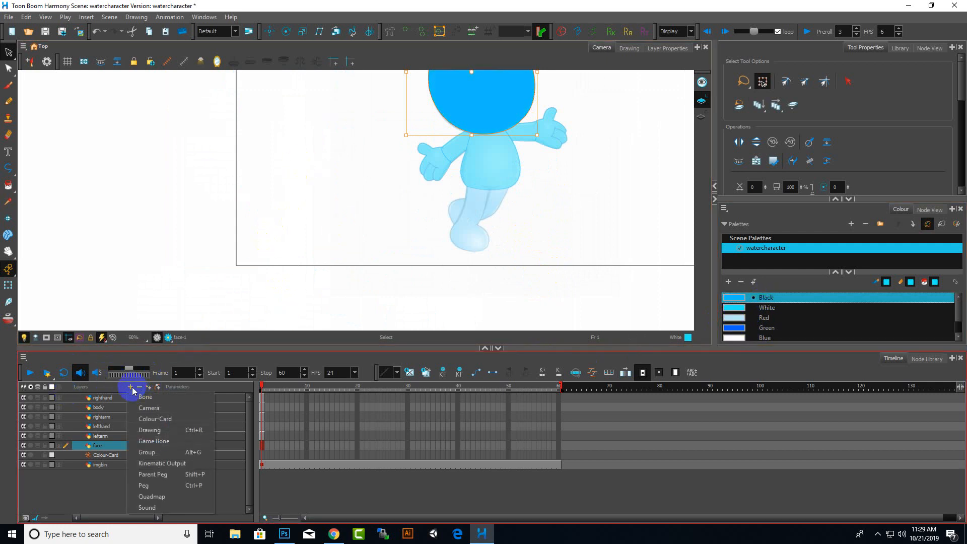
left_click(153, 434)
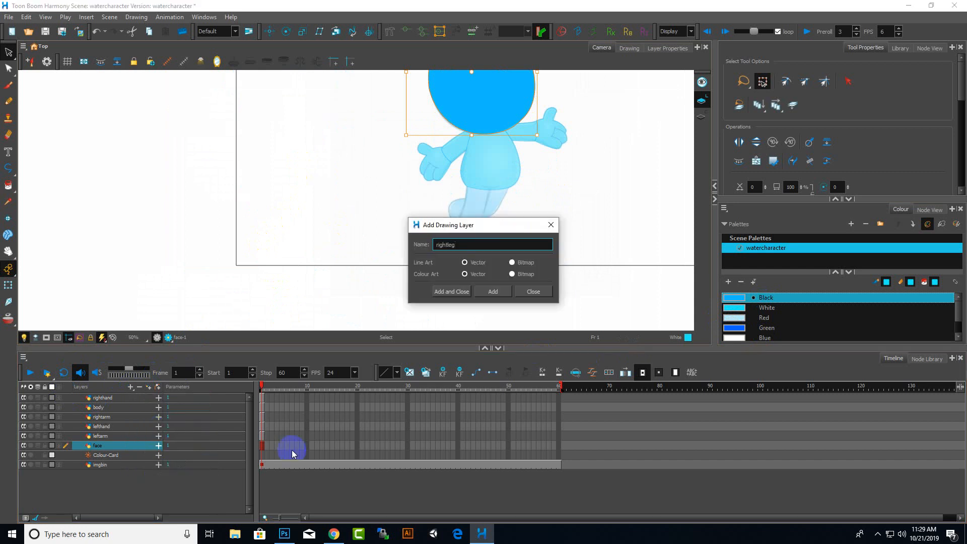
key("Return")
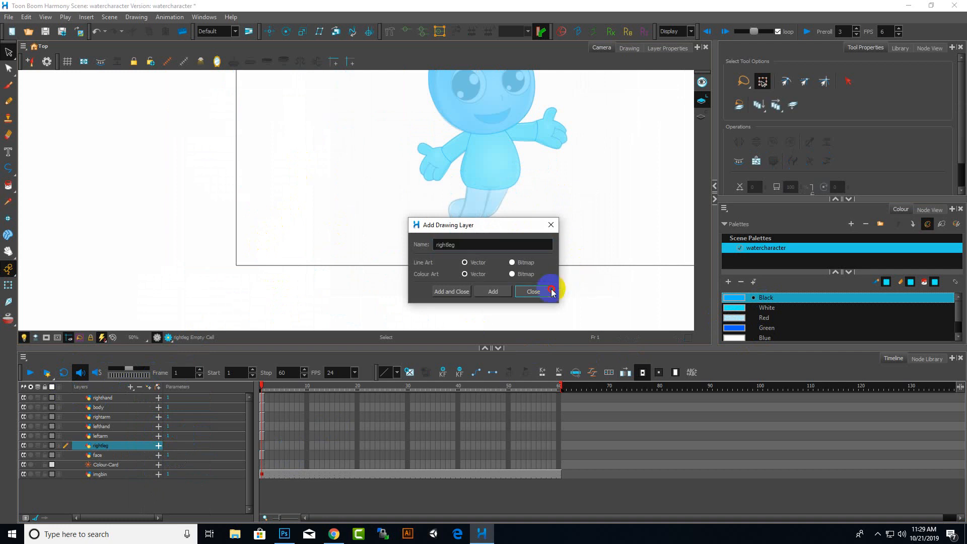
left_click(533, 291)
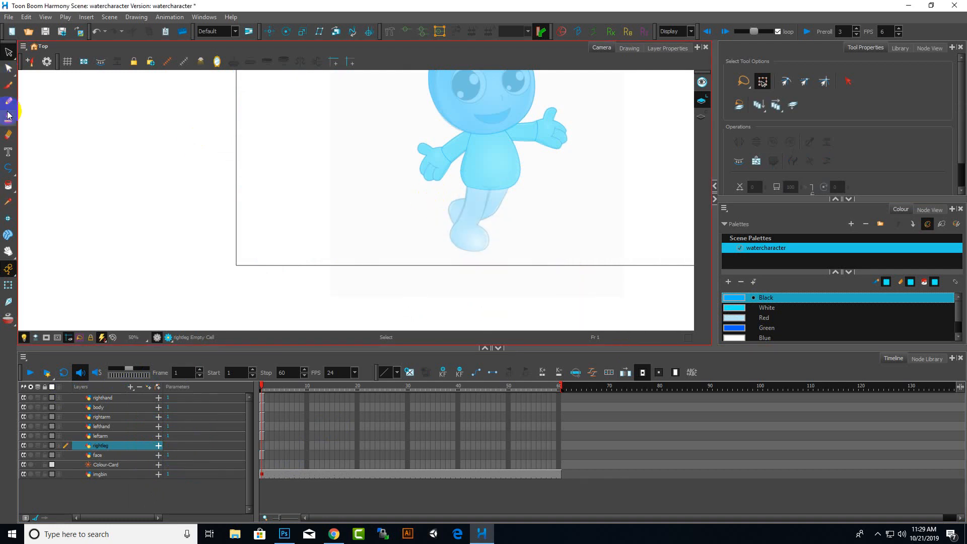
With the Polyline tool, trace the upper section of the right leg from the body down to the knee
left_click(9, 166)
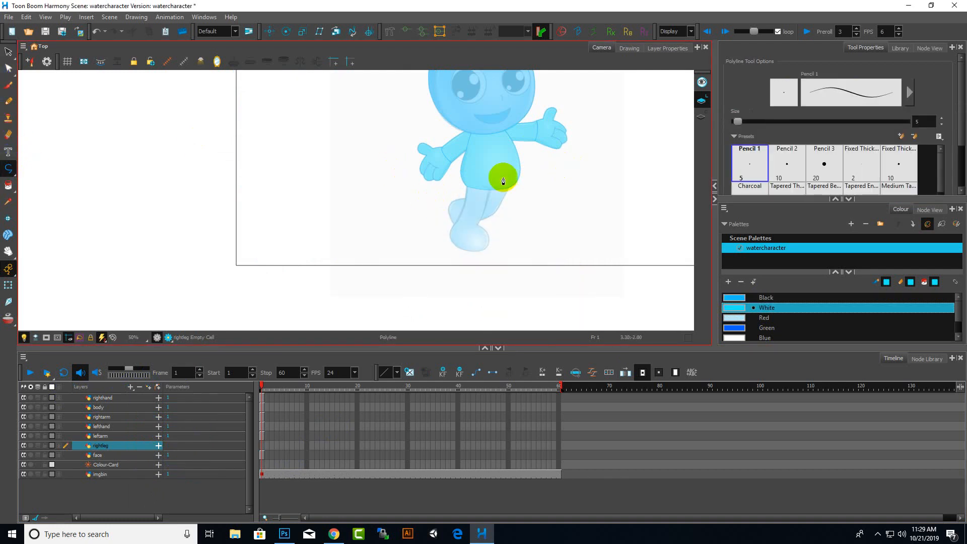
scroll(454, 209, "up", 3)
scroll(476, 142, "up", 3)
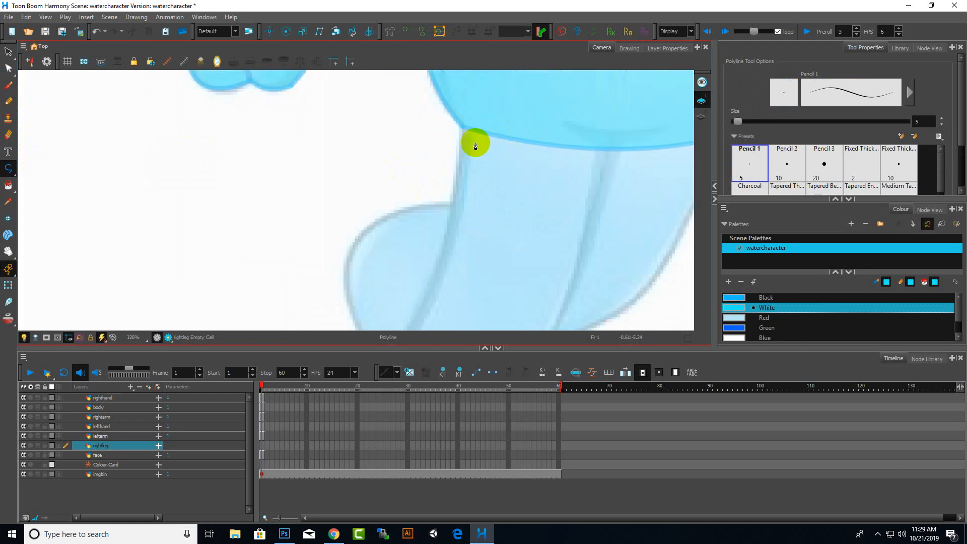
left_click(465, 129)
scroll(512, 188, "down", 6)
scroll(509, 216, "up", 3)
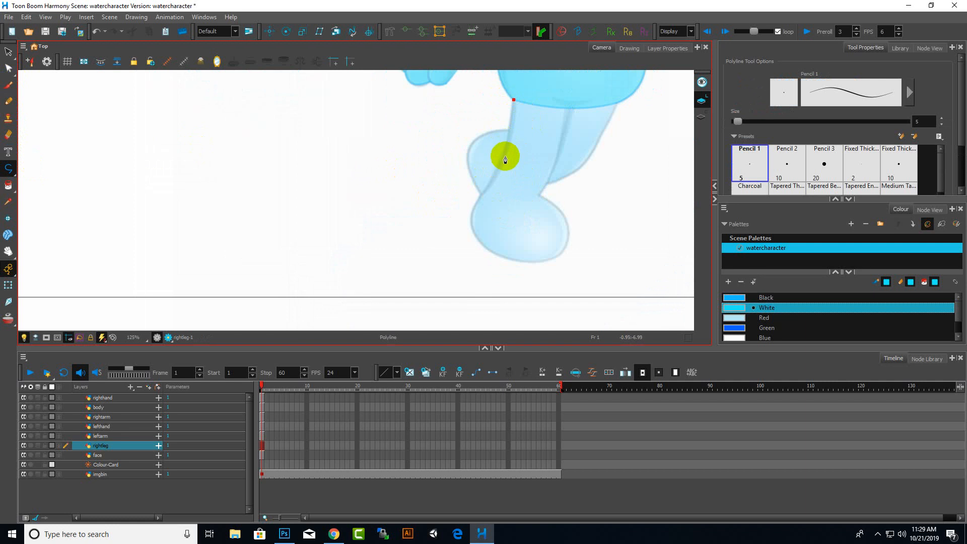
left_click_drag(504, 156, 496, 171)
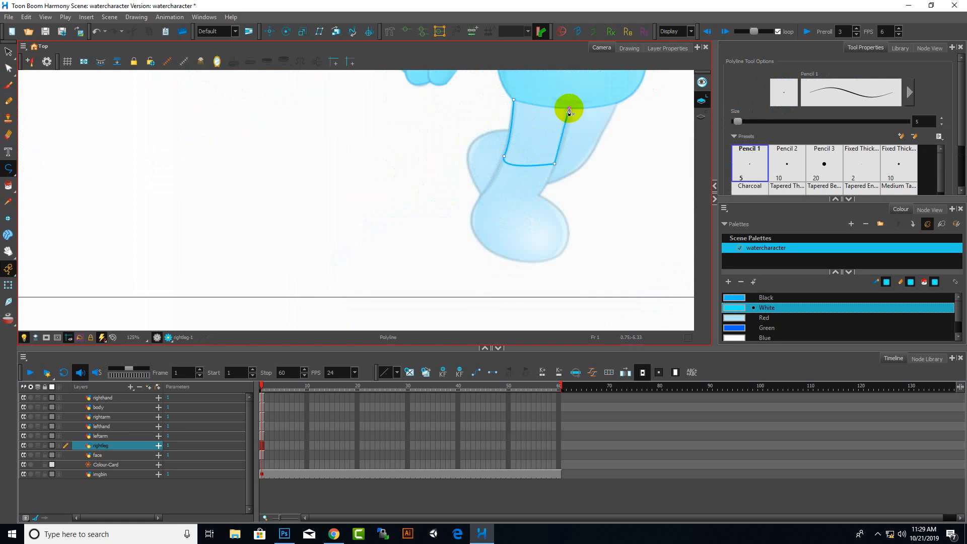
scroll(519, 102, "up", 4)
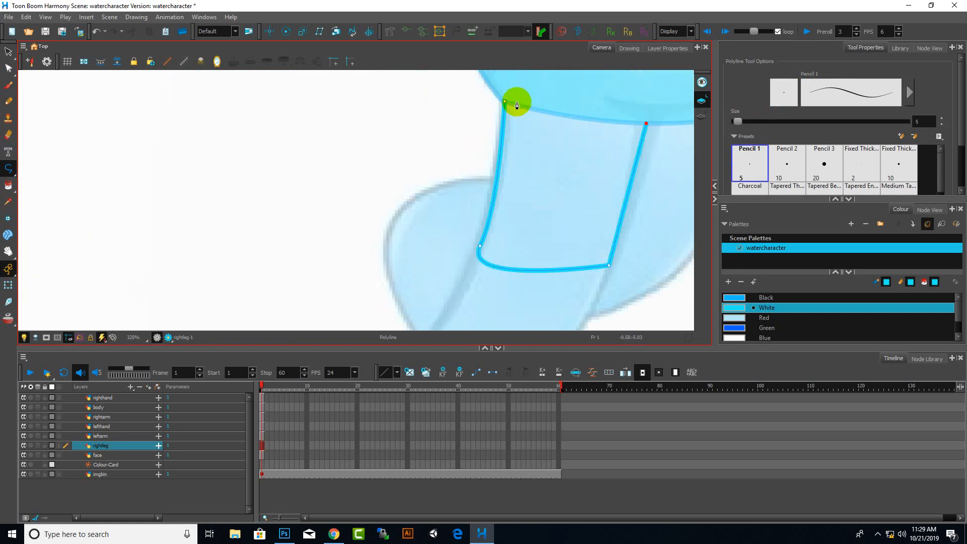
left_click_drag(504, 103, 469, 84)
scroll(451, 186, "down", 6)
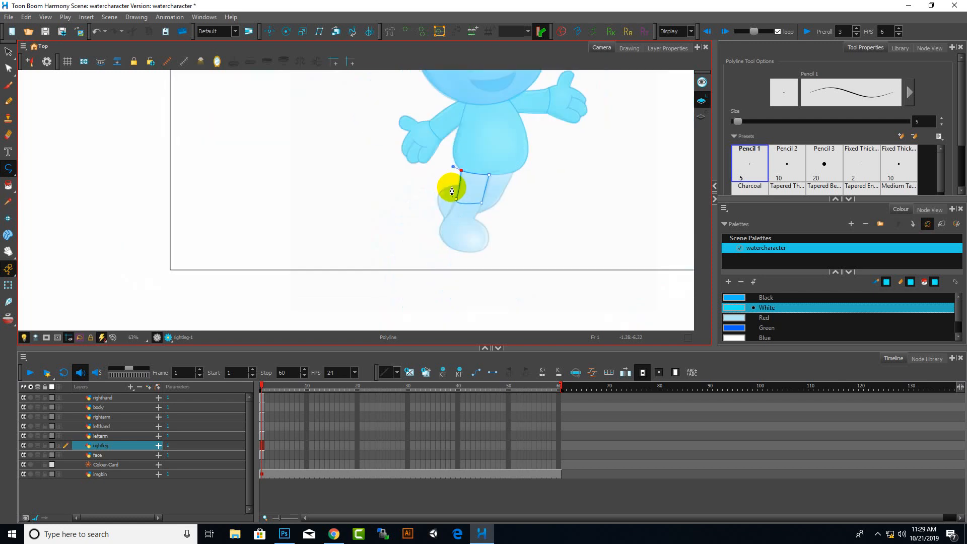
scroll(478, 223, "up", 3)
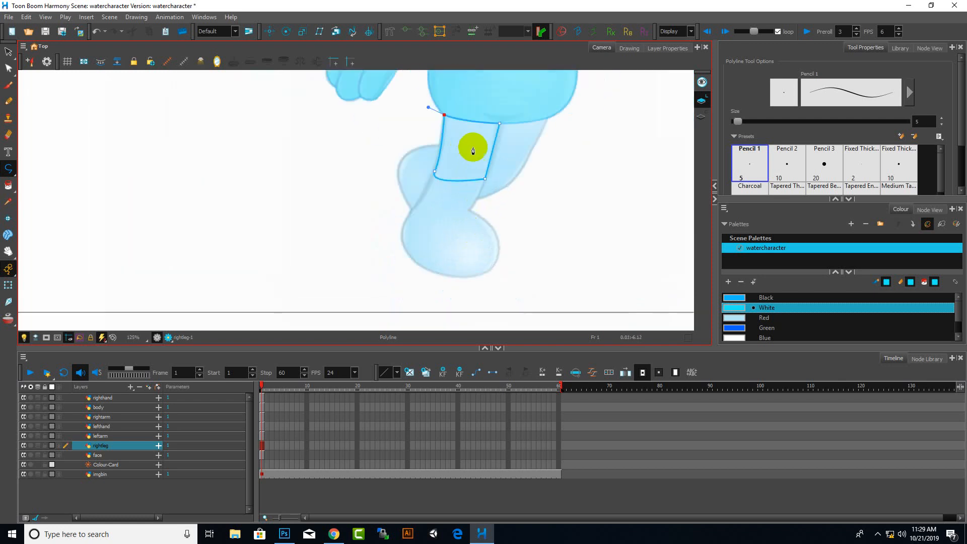
Select the Black colour and use Paint to recolour the leg outline strokes
left_click(752, 297)
left_click(9, 185)
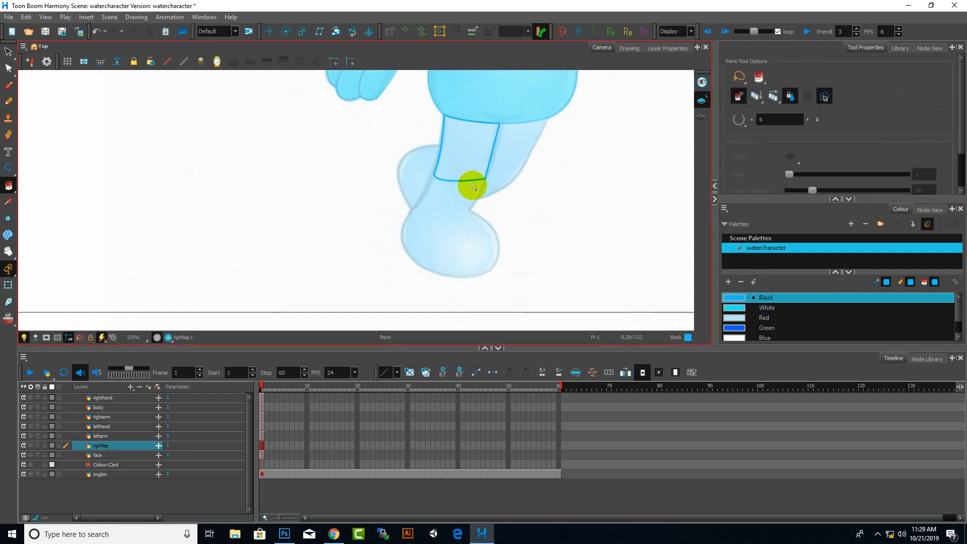
scroll(472, 179, "up", 3)
left_click(469, 188)
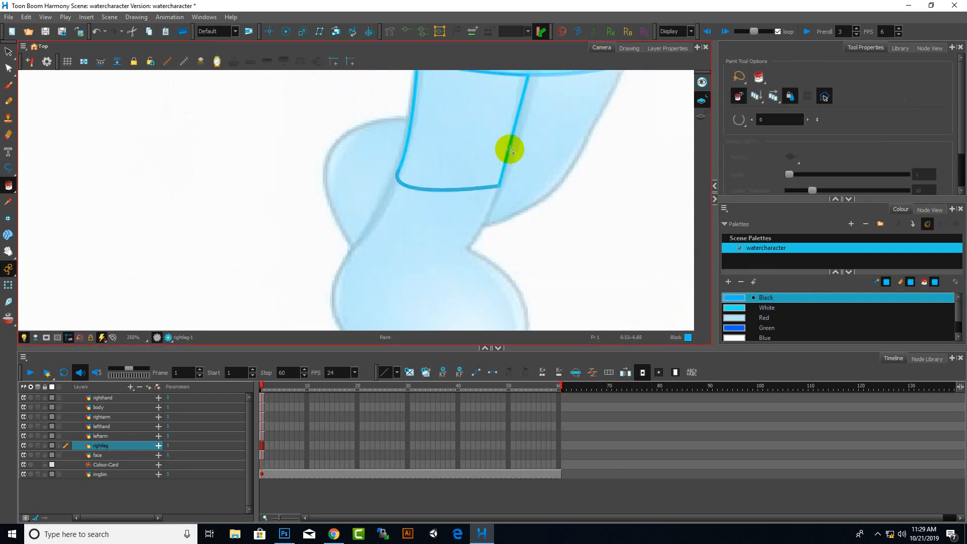
left_click(508, 151)
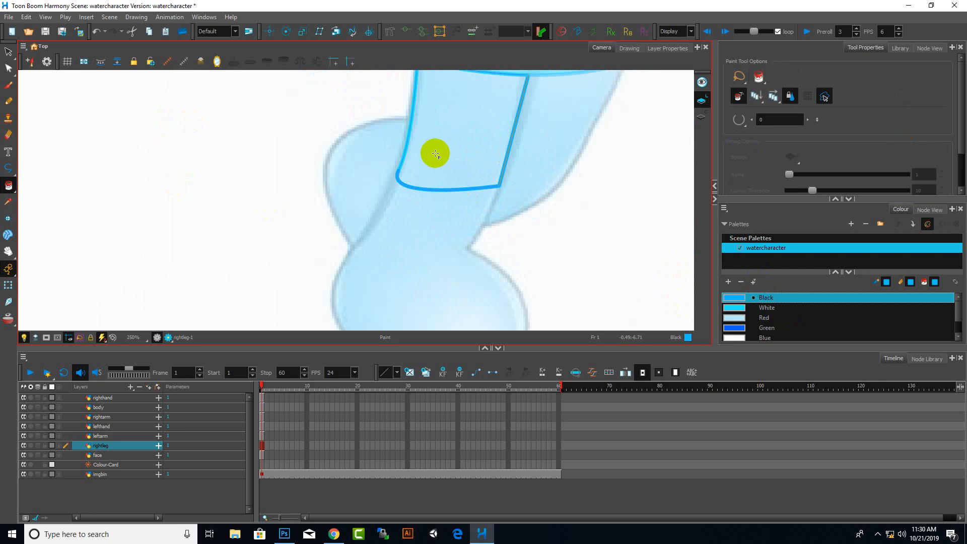
left_click(404, 147)
Reshape the bottom edge of the upper right leg outline with the Contour Editor to match the reference
scroll(456, 168, "down", 3)
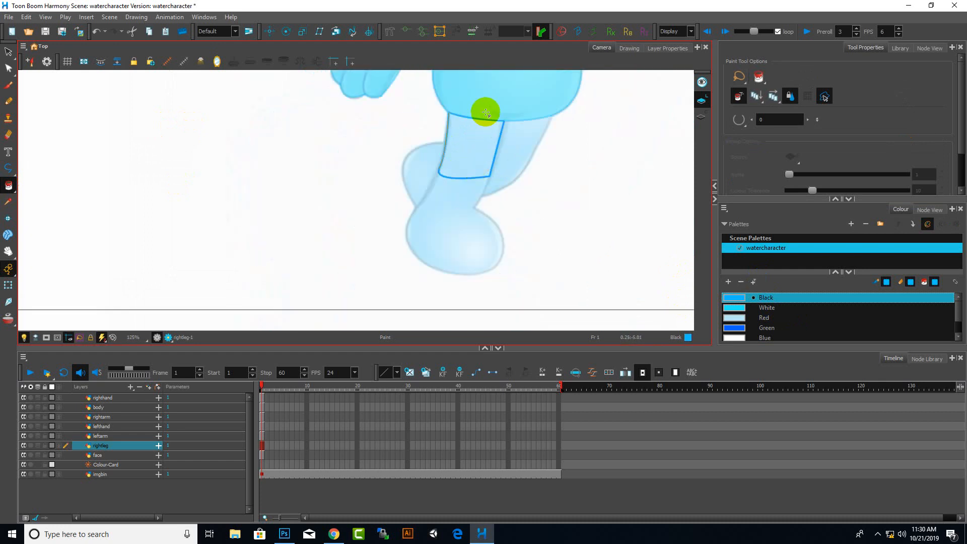
scroll(483, 119, "up", 5)
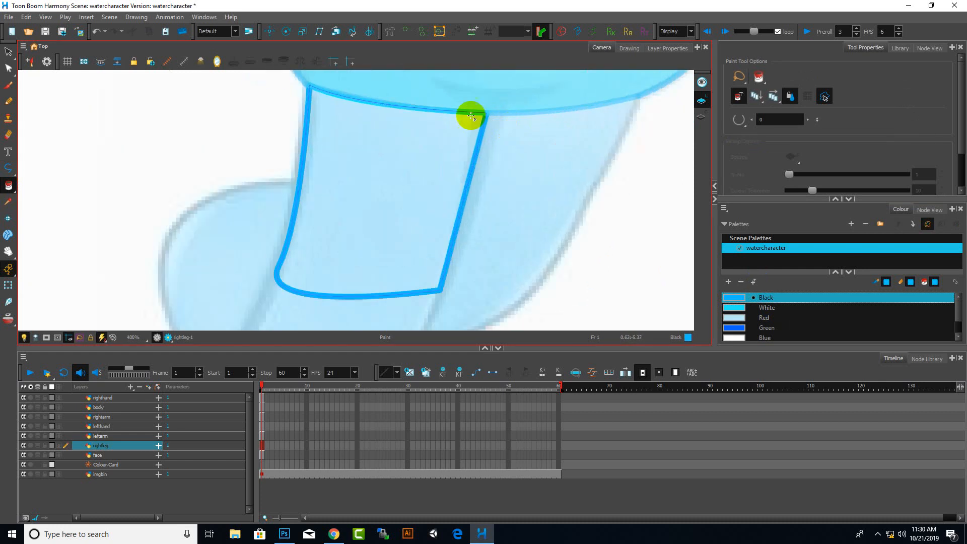
scroll(453, 220, "down", 5)
scroll(404, 225, "up", 3)
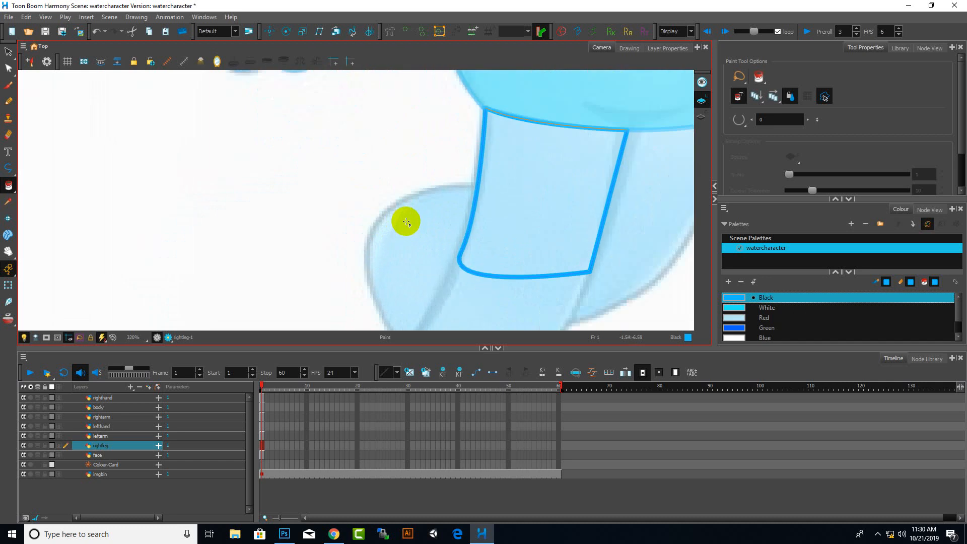
scroll(406, 220, "down", 4)
left_click(743, 314)
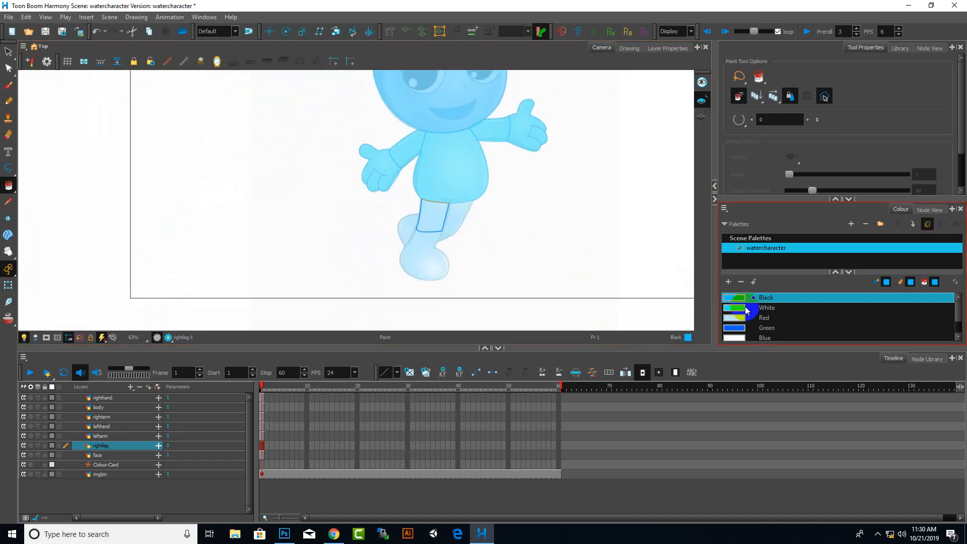
key("alt+q")
scroll(429, 259, "up", 4)
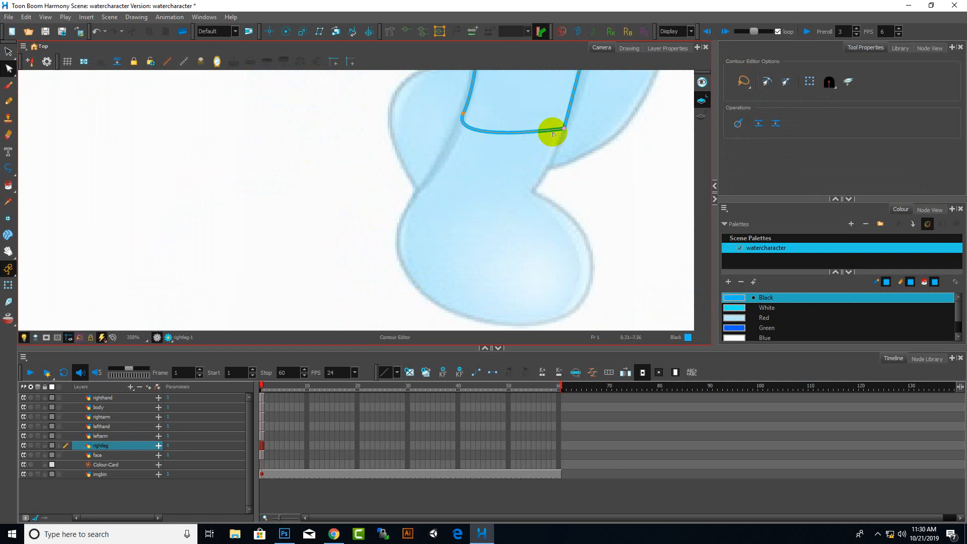
scroll(584, 123, "up", 3)
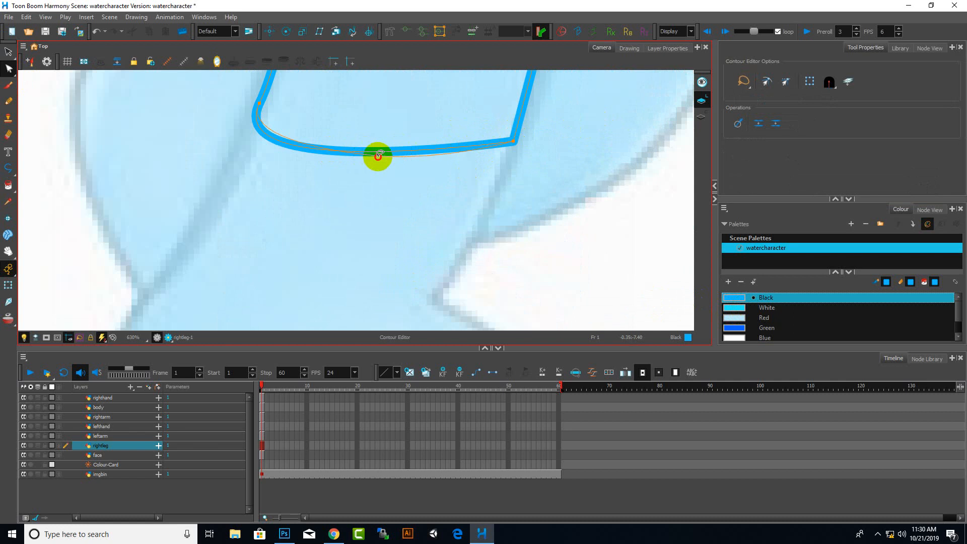
left_click(383, 155, "ctrl")
left_click_drag(385, 157, 381, 157)
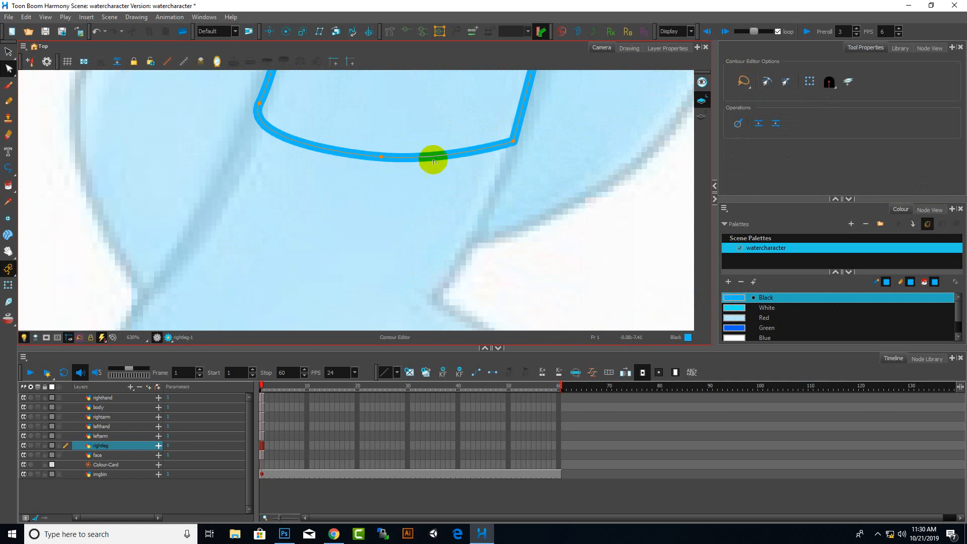
scroll(431, 158, "down", 3)
scroll(427, 191, "up", 2)
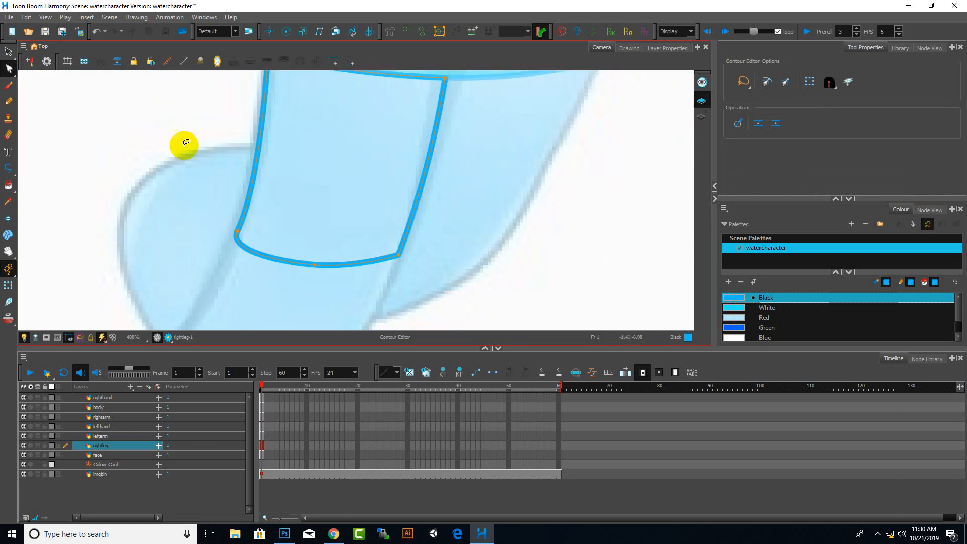
scroll(312, 249, "down", 5)
scroll(286, 214, "up", 2)
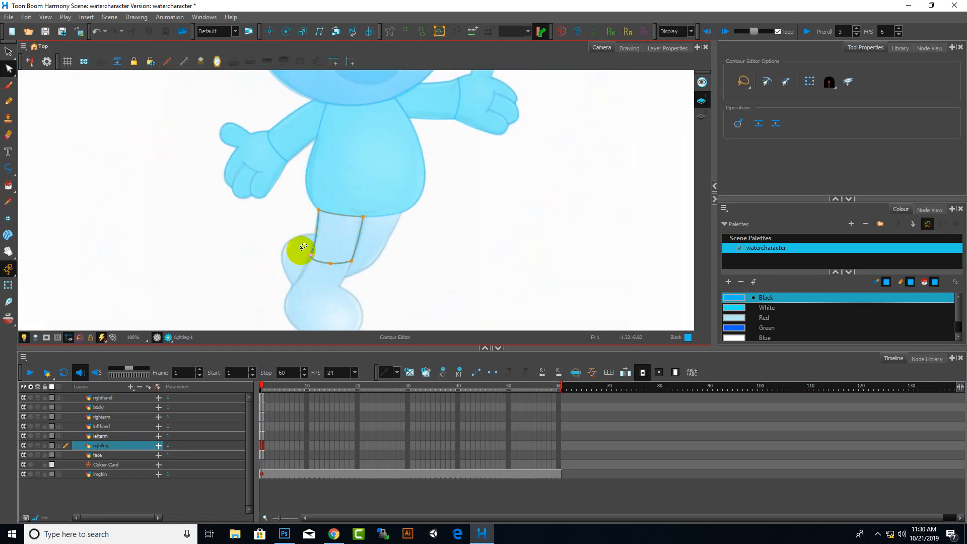
Select the upper leg shape and fill its inside with the Paint tool
left_click(8, 52)
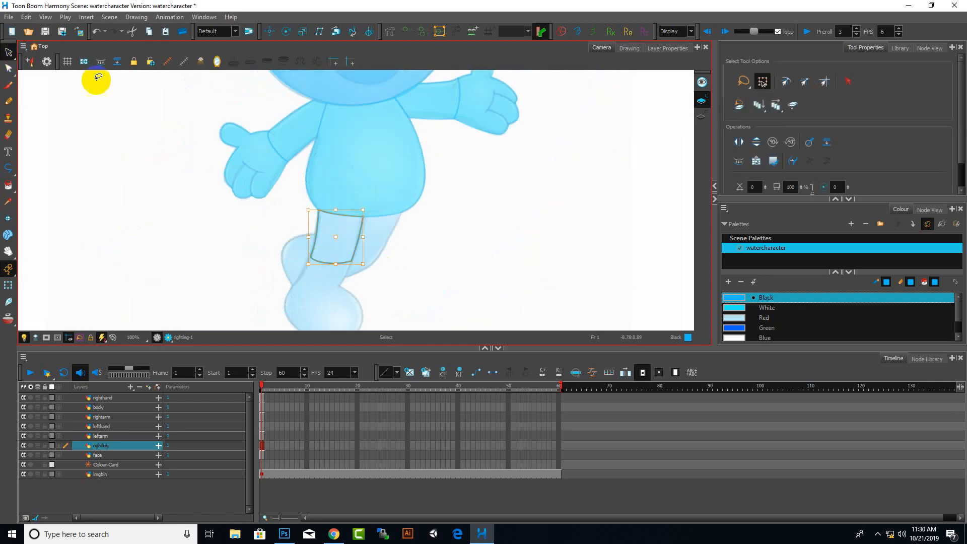
scroll(398, 242, "down", 2)
scroll(387, 284, "up", 2)
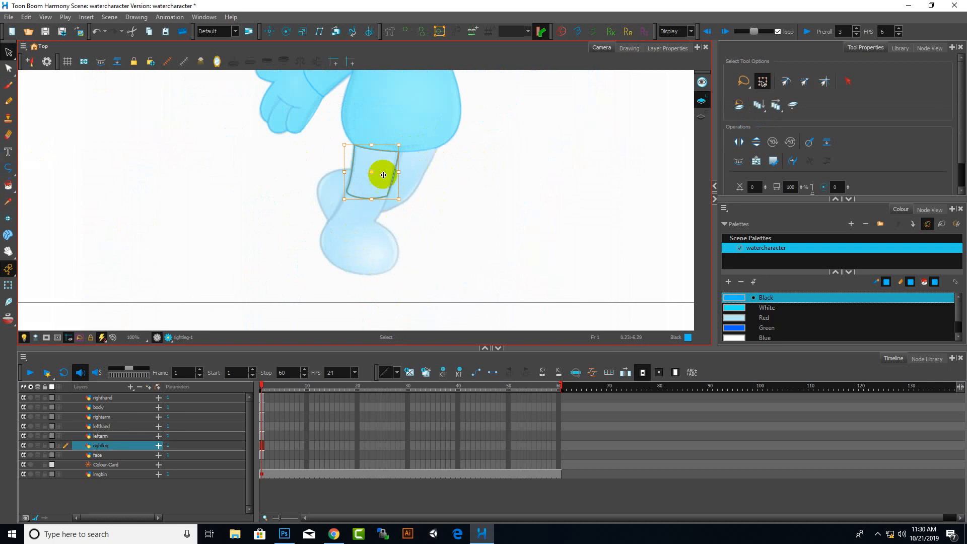
left_click(745, 307)
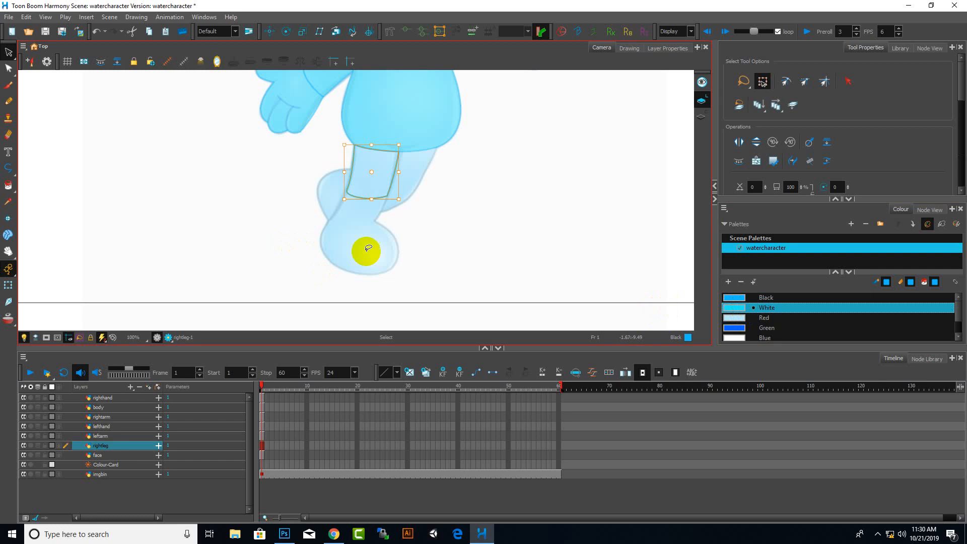
left_click(8, 185)
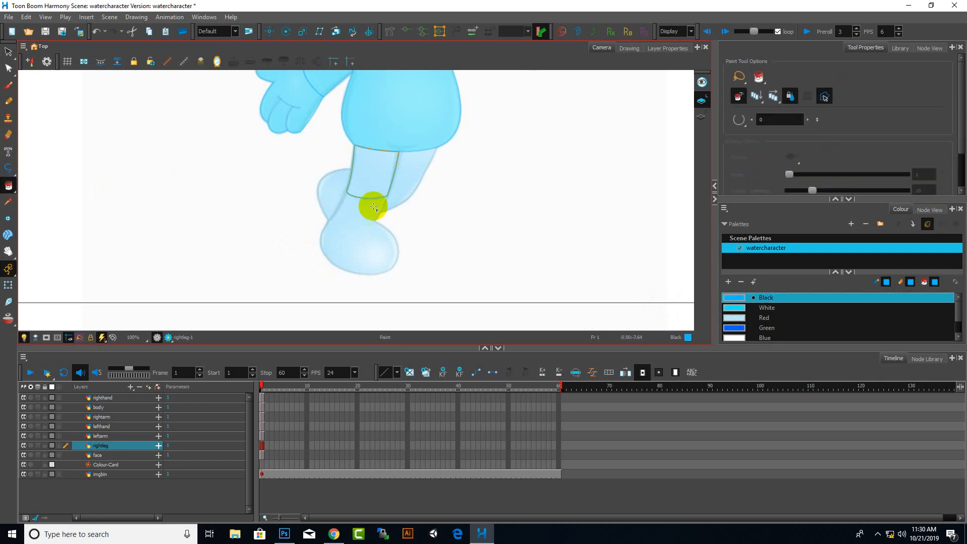
left_click(371, 179)
left_click(9, 51)
left_click(363, 183)
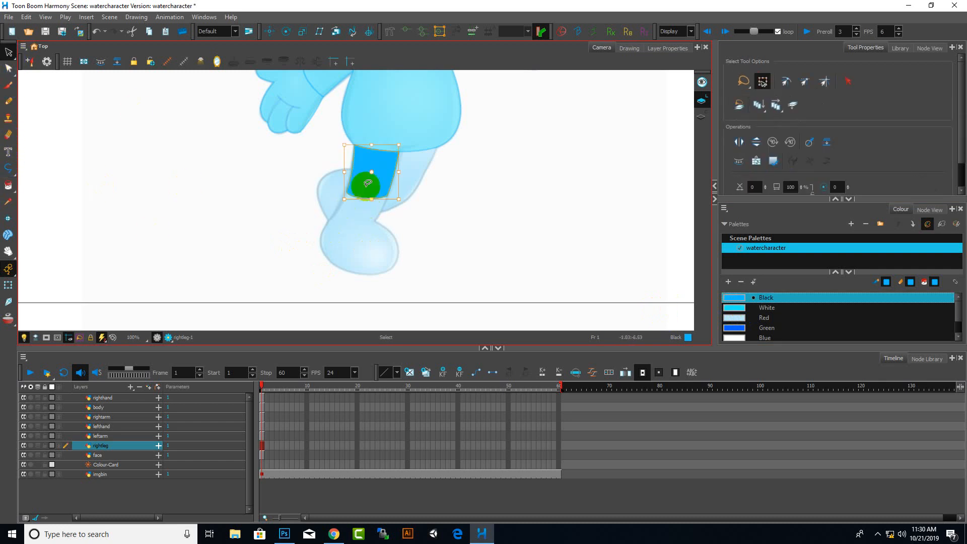
scroll(333, 197, "up", 5)
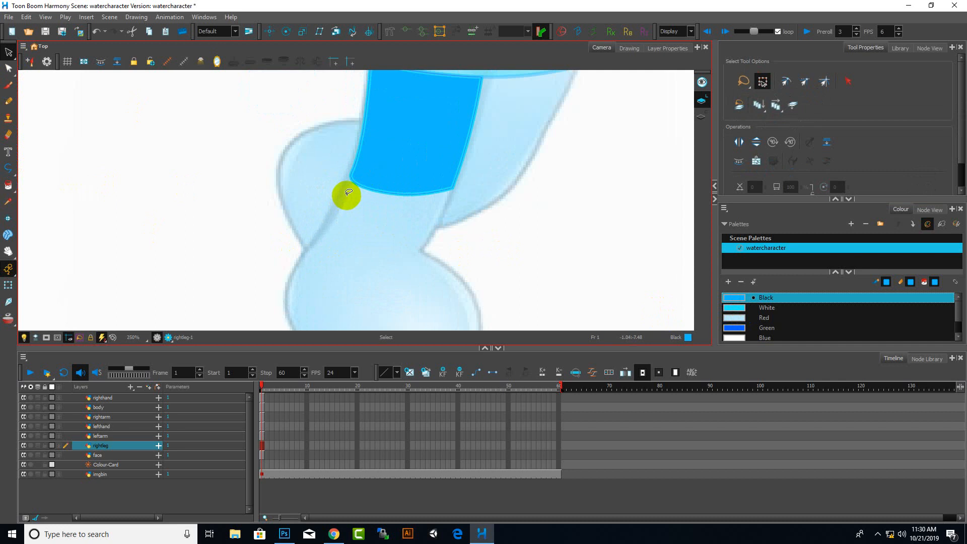
left_click(437, 181)
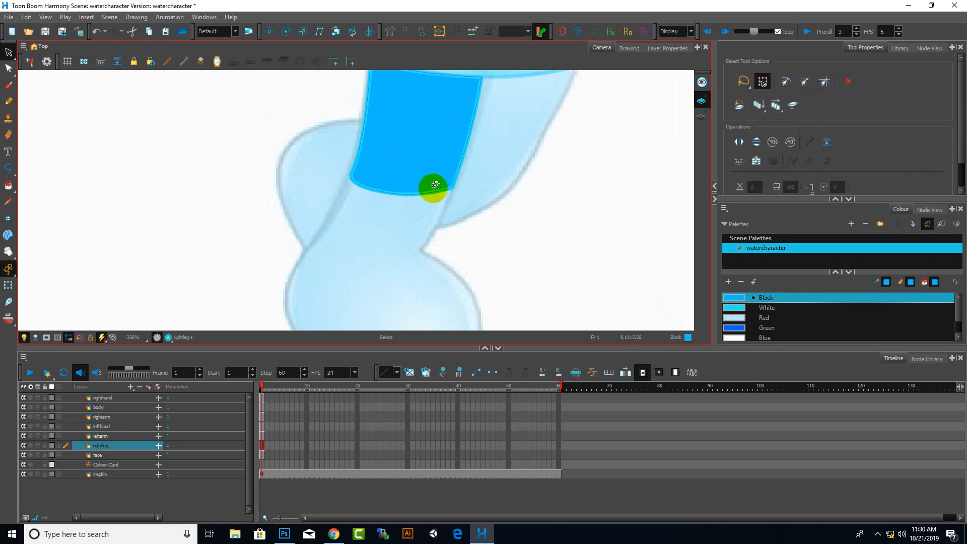
Choose the White palette colour and repaint the inside of the upper leg with it
left_click(767, 307)
left_click(403, 146)
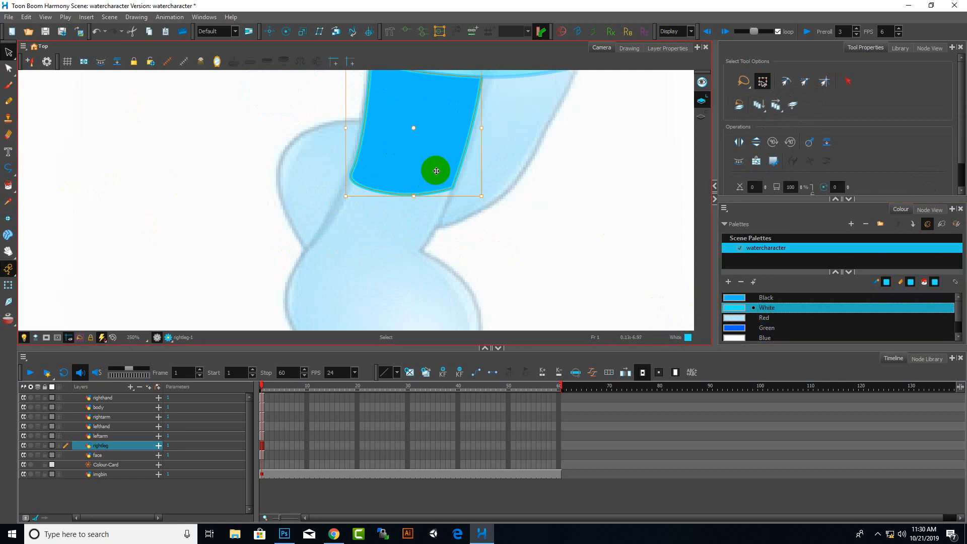
left_click(7, 185)
left_click(424, 148)
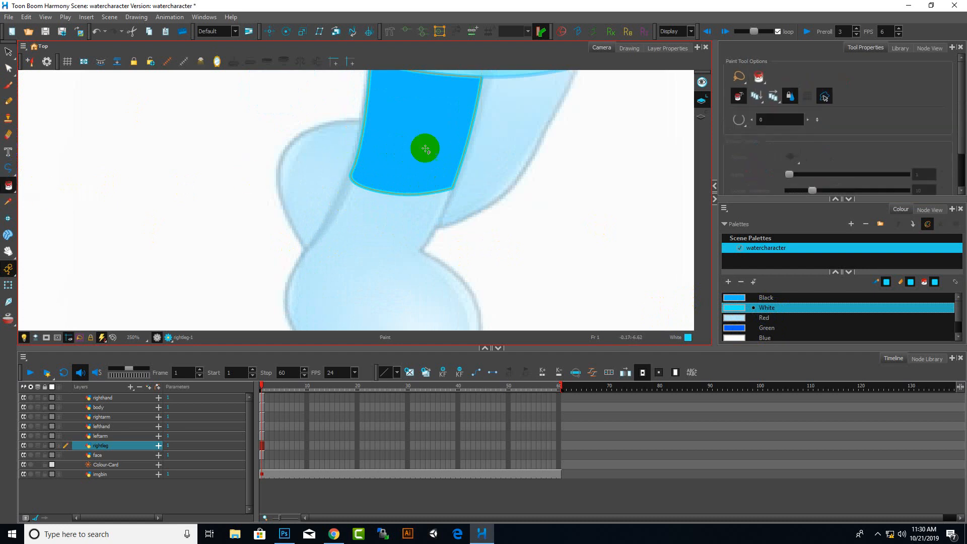
Choose the Black colour and paint the upper leg's outline strokes with it
left_click(766, 299)
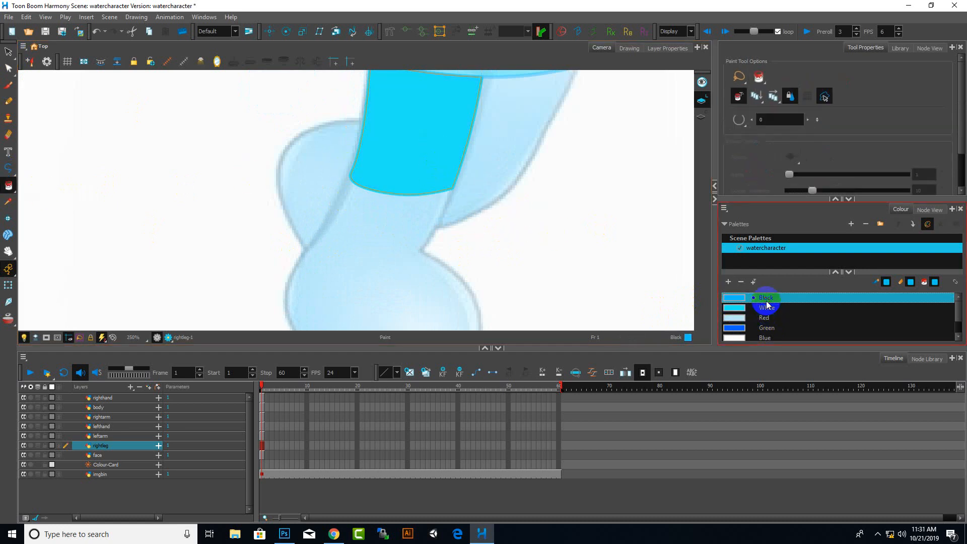
scroll(447, 185, "up", 2)
left_click(446, 185)
left_click(459, 195)
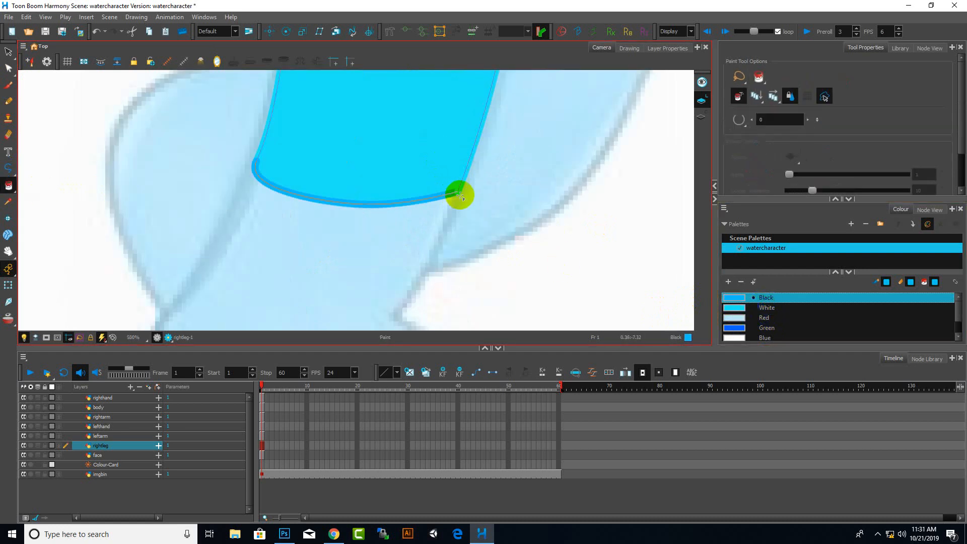
left_click(463, 182)
scroll(441, 233, "down", 5)
scroll(429, 147, "up", 3)
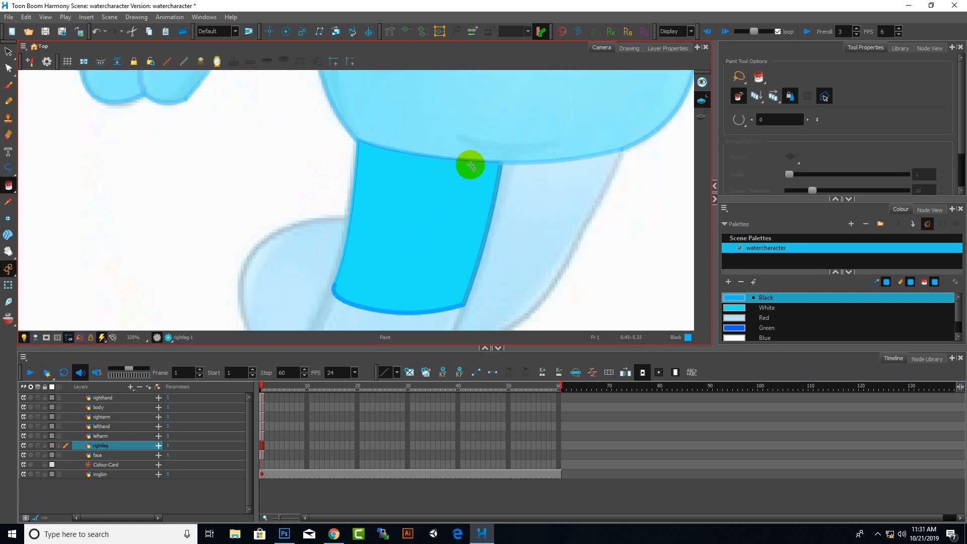
left_click(476, 161)
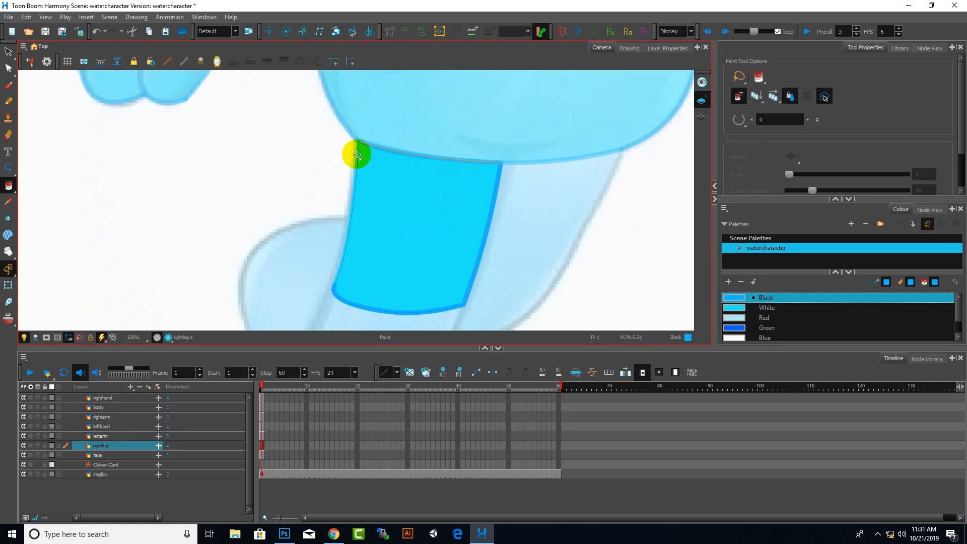
left_click(356, 152)
Add a new vector drawing layer named rightfoot
scroll(483, 220, "down", 4)
key("ctrl")
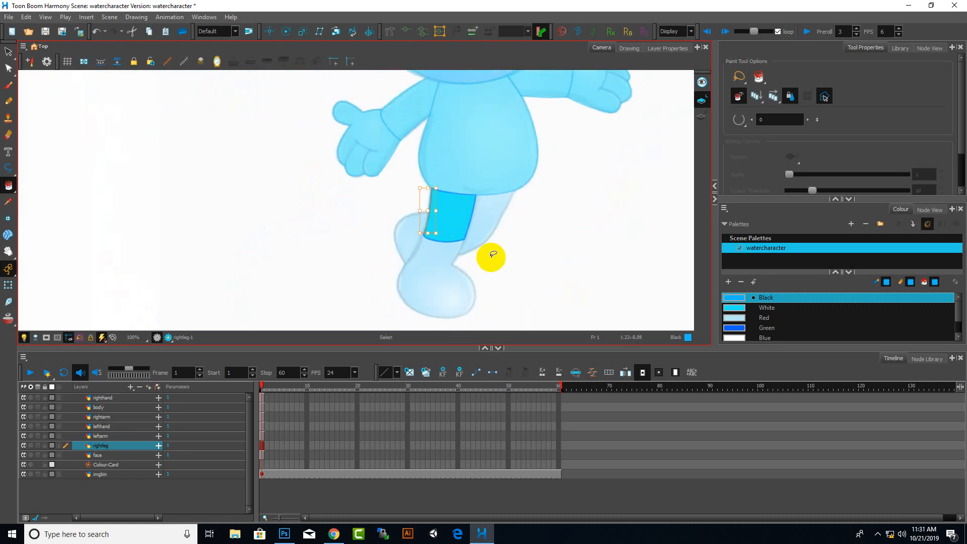
left_click(8, 51)
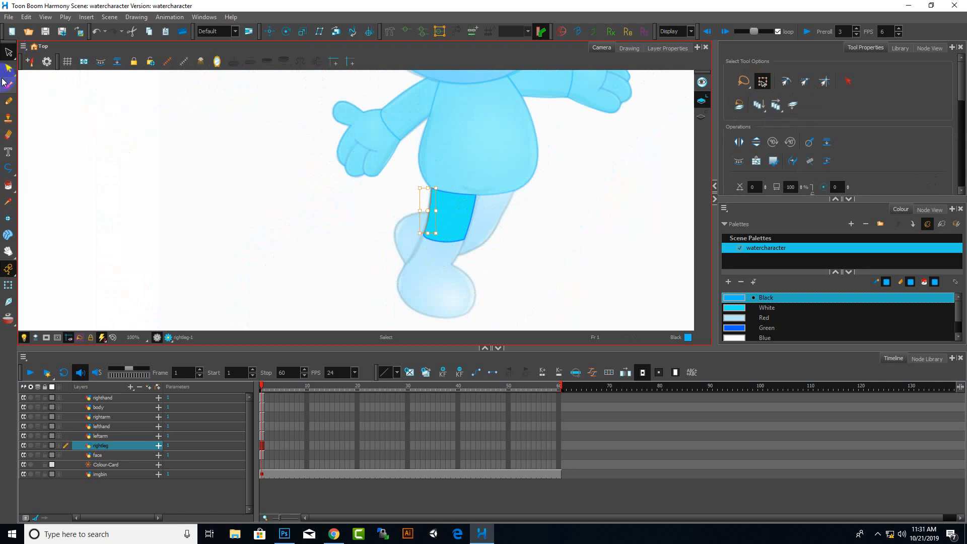
left_click(188, 417)
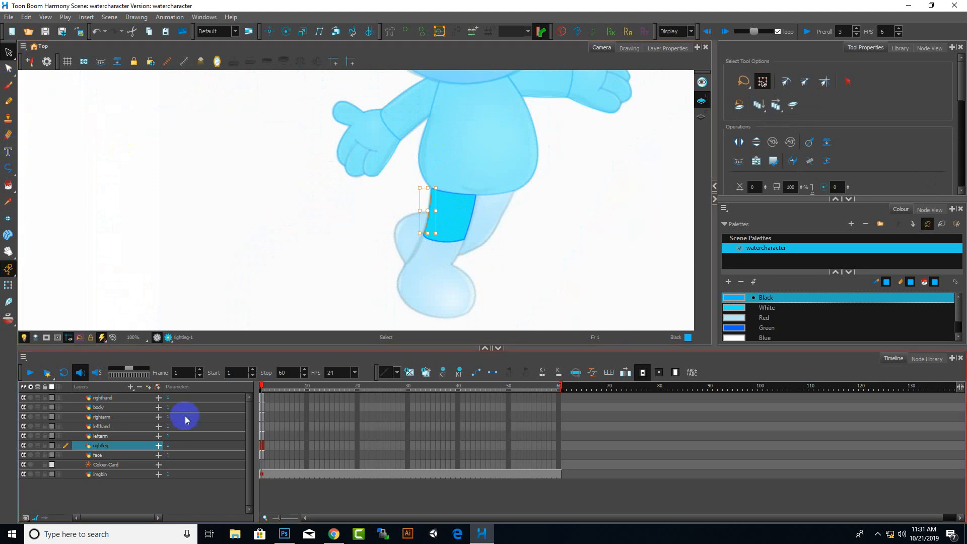
left_click(126, 388)
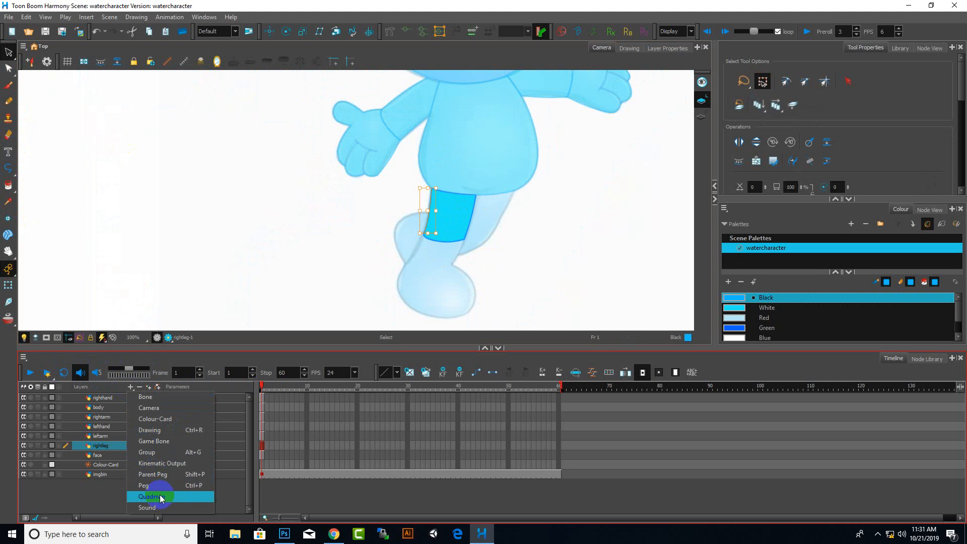
left_click(151, 429)
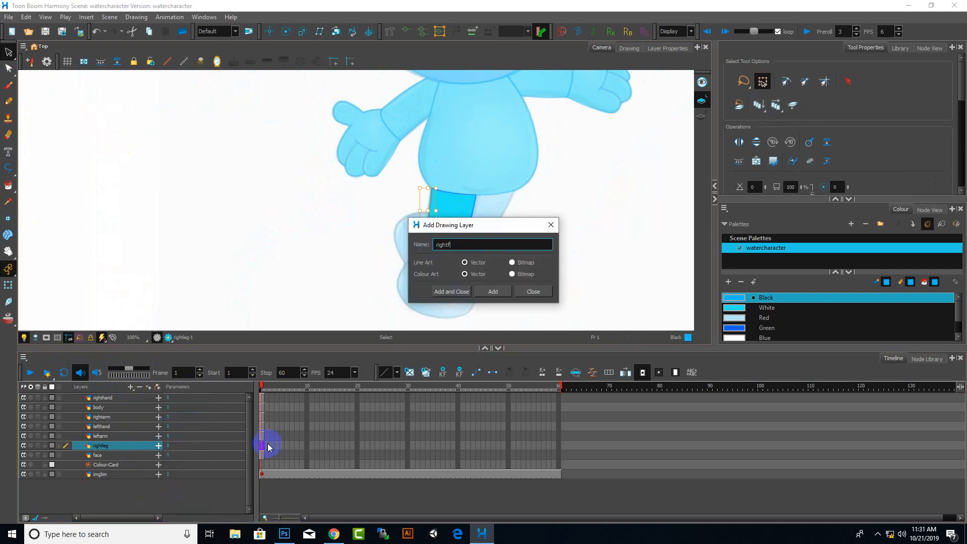
type("rightfoot")
key("Return")
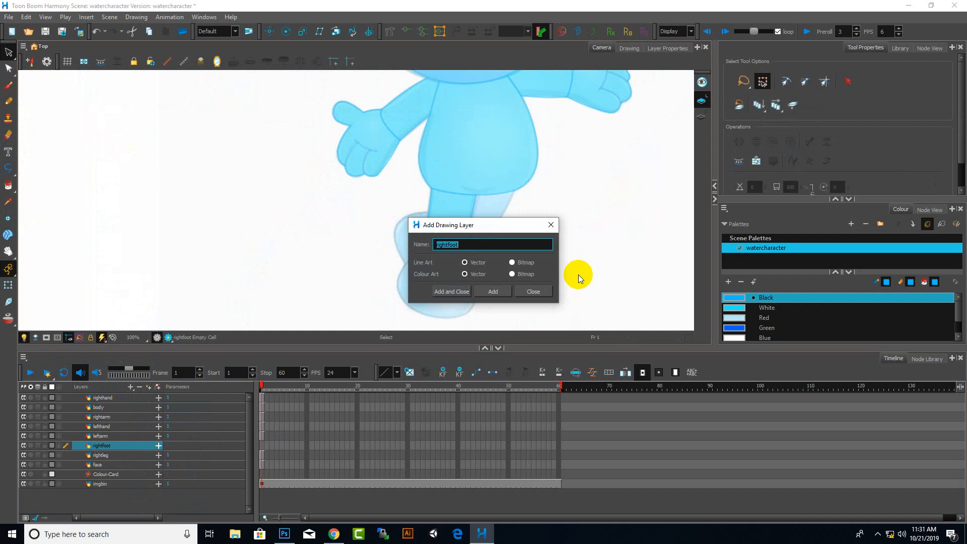
left_click(551, 225)
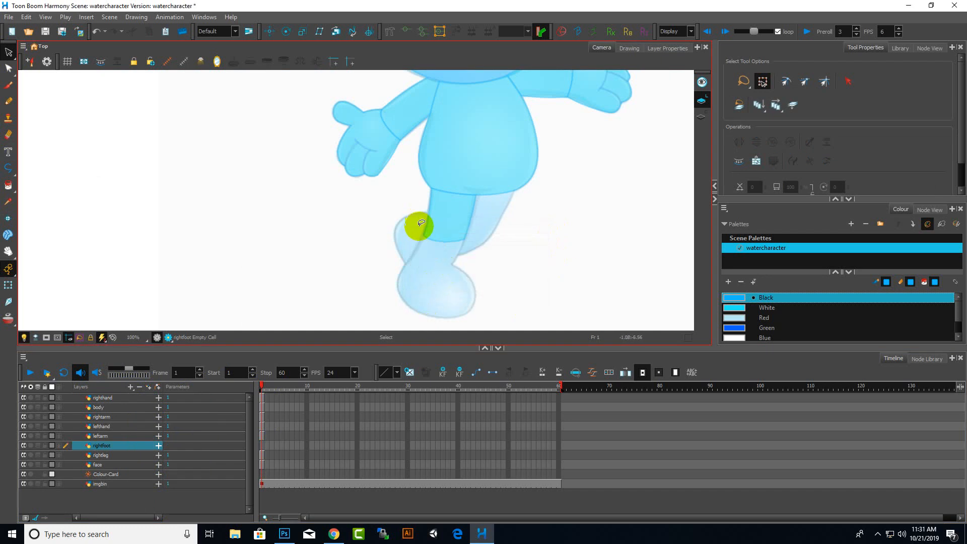
Begin tracing the right foot with the Polyline tool, placing points down its back edge and along the sole
scroll(417, 224, "up", 1)
left_click(9, 168)
scroll(471, 312, "up", 3)
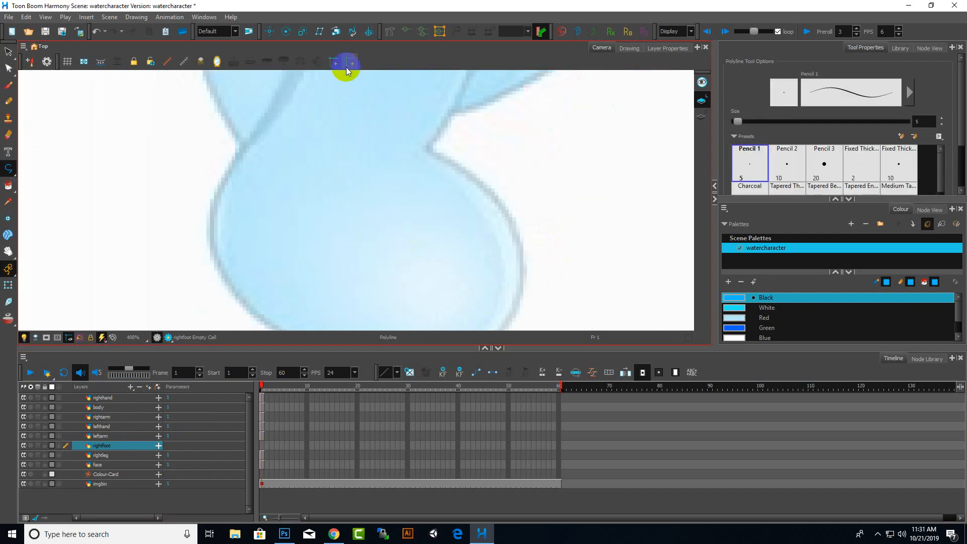
scroll(414, 153, "down", 1)
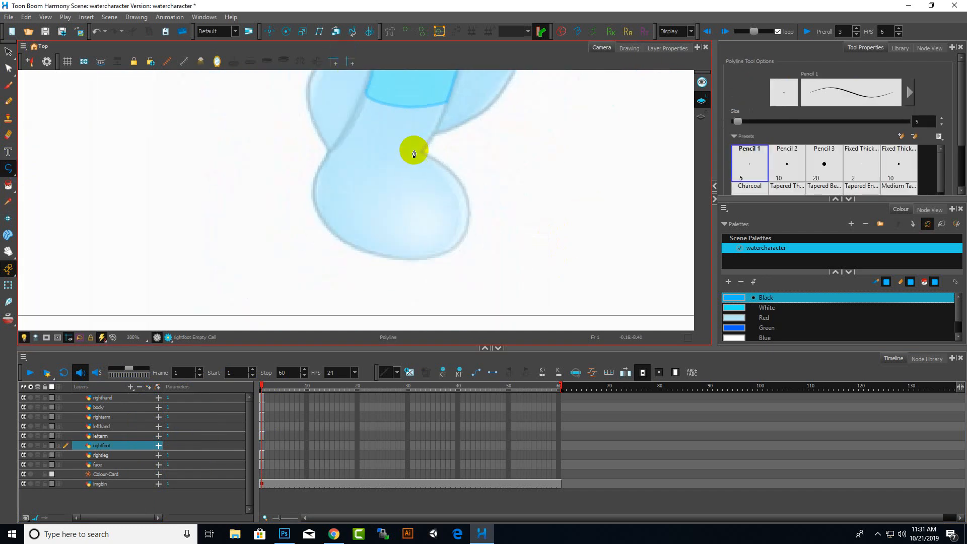
left_click(365, 92)
left_click(321, 165)
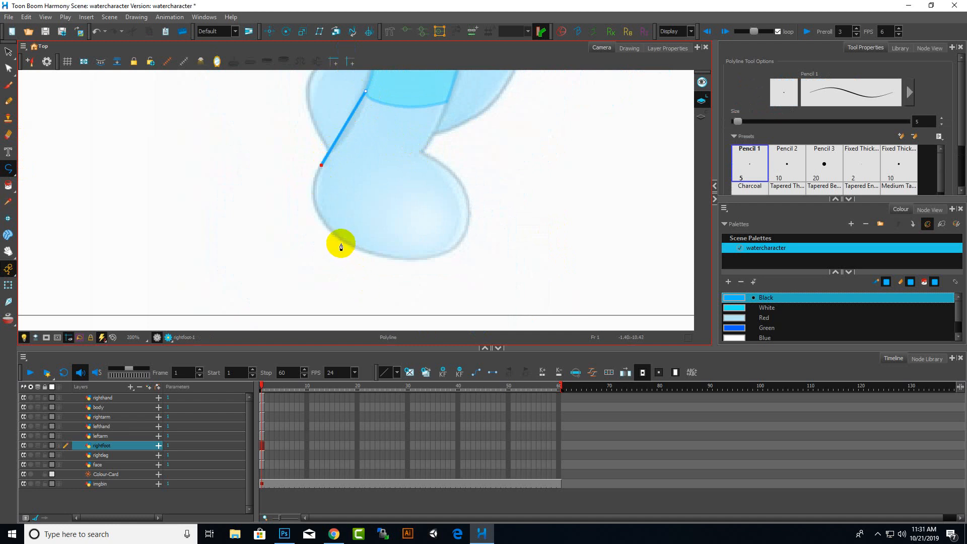
left_click_drag(371, 253, 371, 253)
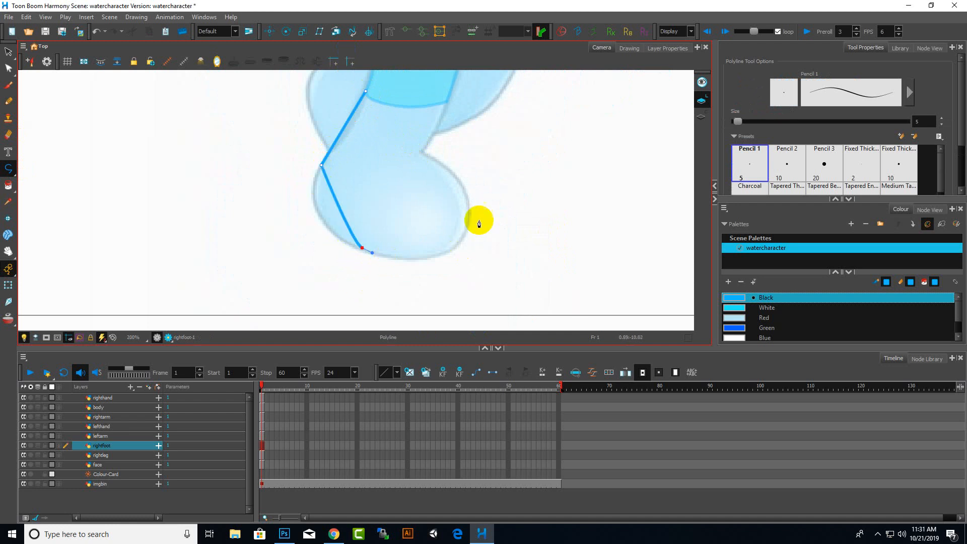
left_click_drag(461, 184, 429, 123)
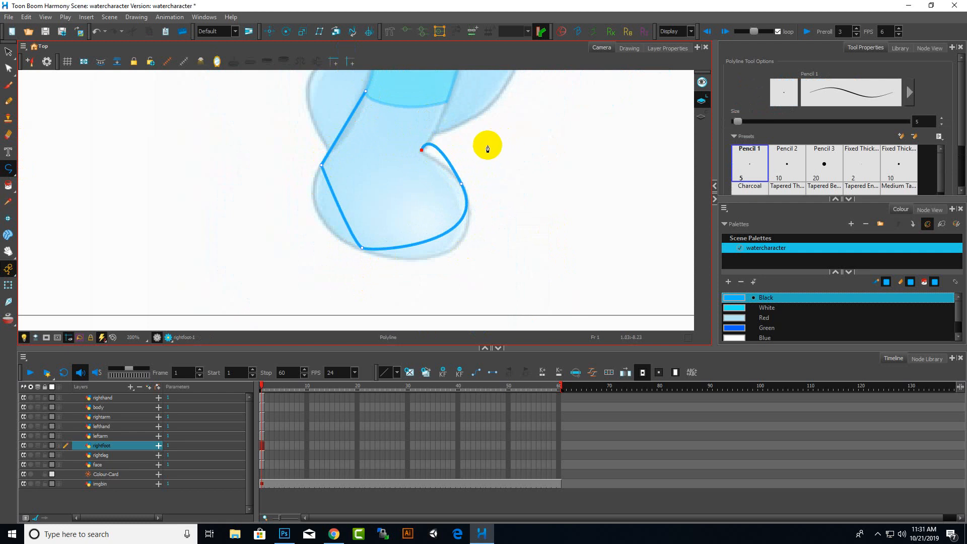
key("ctrl+z")
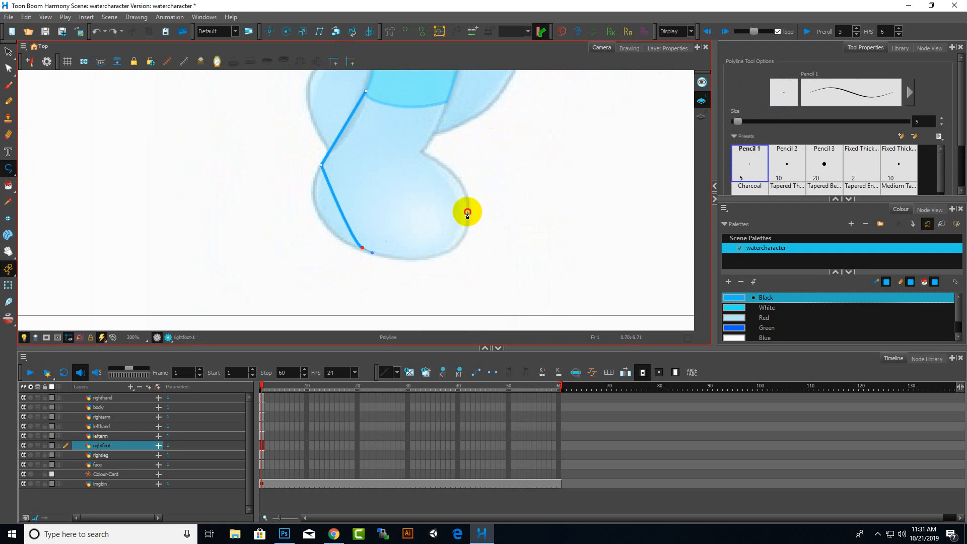
Finish the right foot's polyline outline up the toe side and close it at the ankle top
left_click(467, 211)
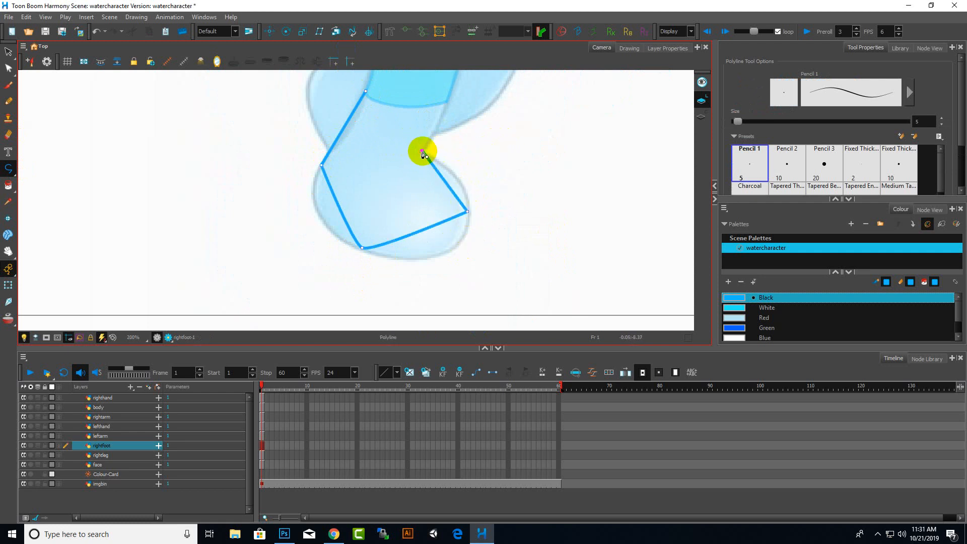
scroll(463, 165, "down", 1)
scroll(459, 121, "up", 1)
scroll(454, 166, "up", 1)
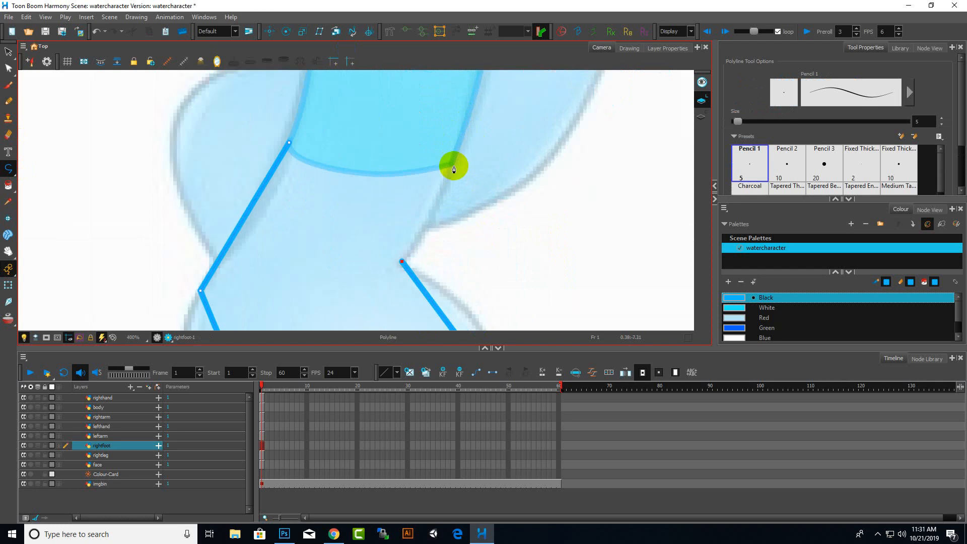
left_click(450, 165)
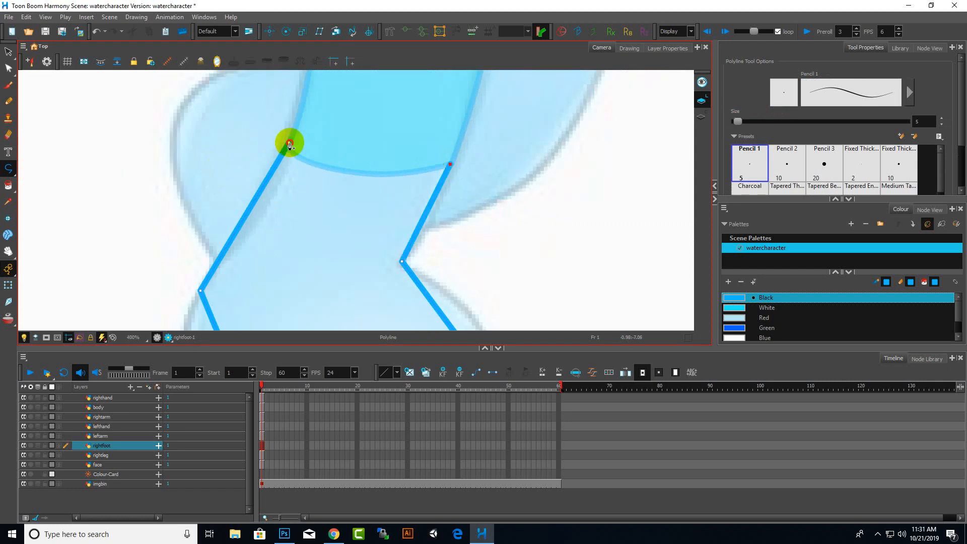
left_click(290, 145)
scroll(432, 135, "down", 2)
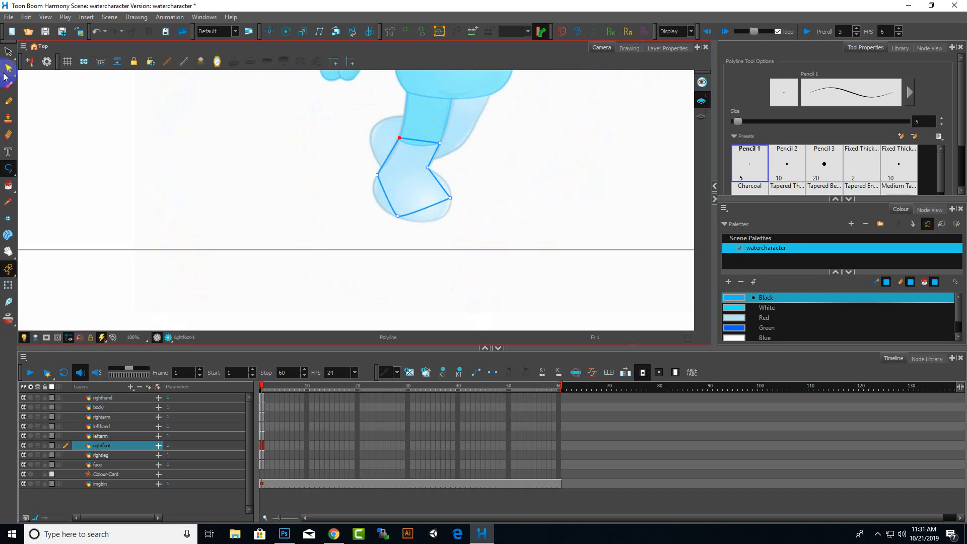
Curve the foot outline's ankle top edge with the Contour Editor
left_click(7, 70)
scroll(416, 166, "up", 2)
scroll(410, 144, "down", 2)
scroll(410, 107, "up", 2)
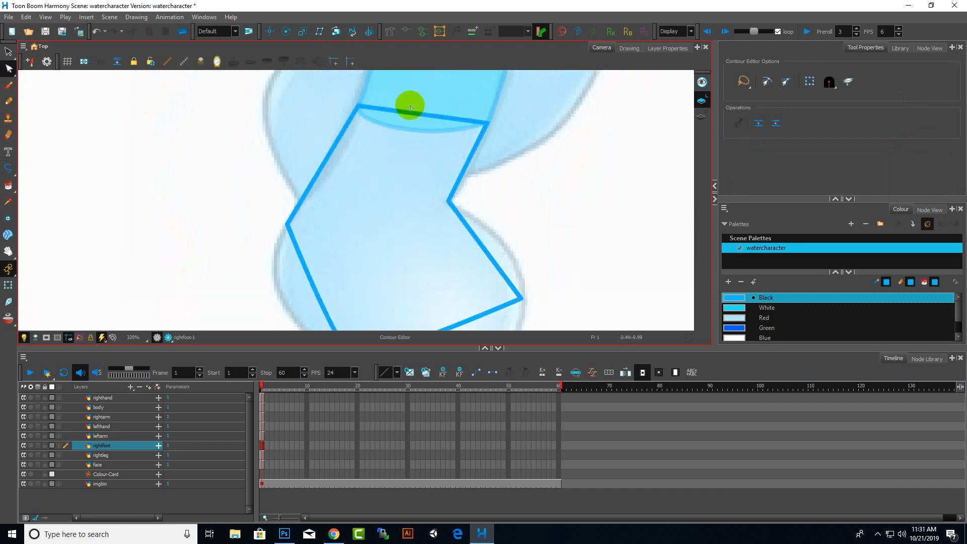
left_click_drag(412, 116, 411, 137)
left_click_drag(391, 138, 392, 138)
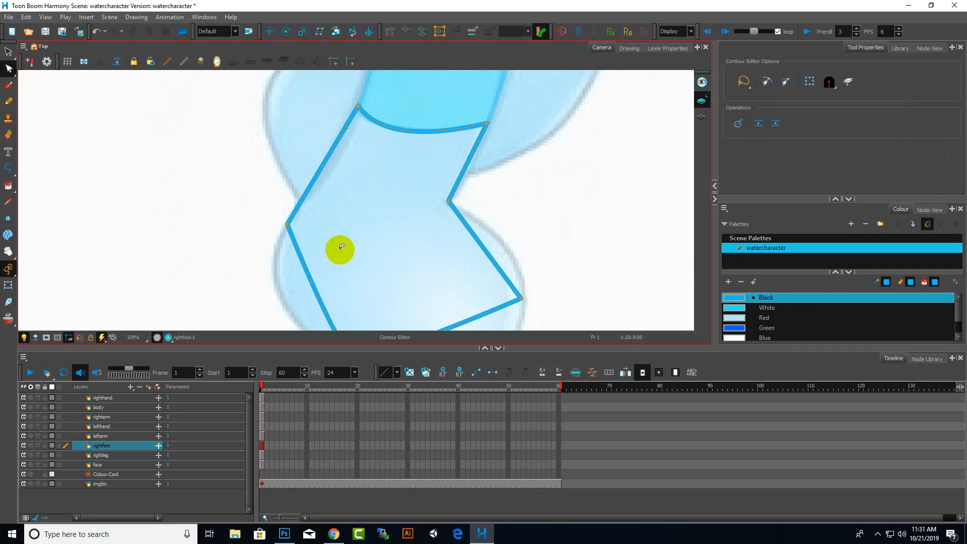
Bend the heel side of the foot outline outward to follow the drawing
scroll(341, 247, "down", 3)
scroll(371, 107, "up", 2)
scroll(356, 82, "down", 2)
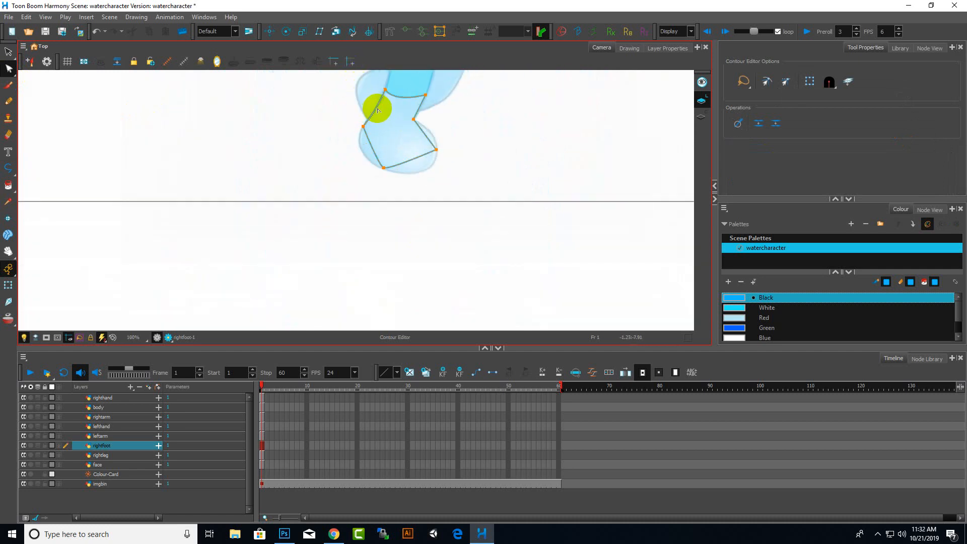
scroll(365, 136, "up", 3)
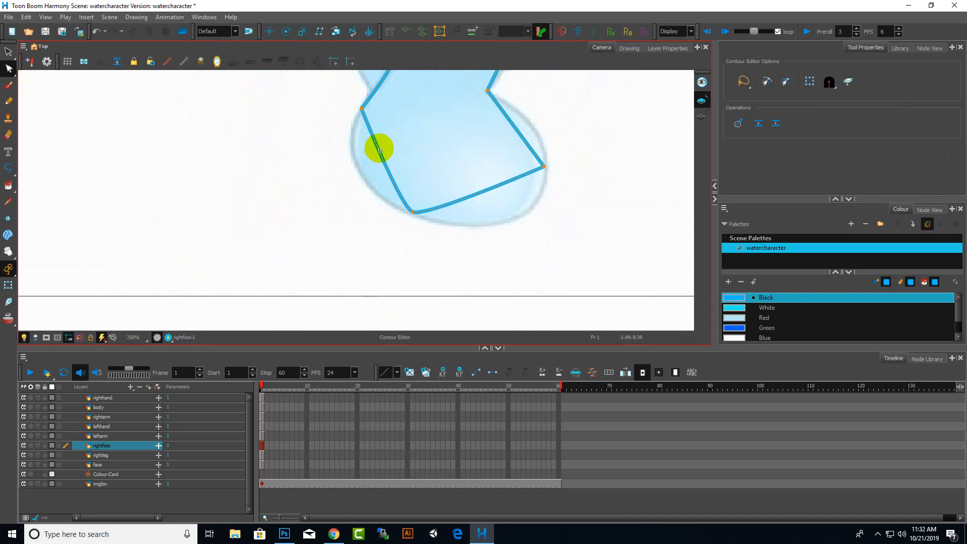
left_click_drag(379, 149, 201, 119)
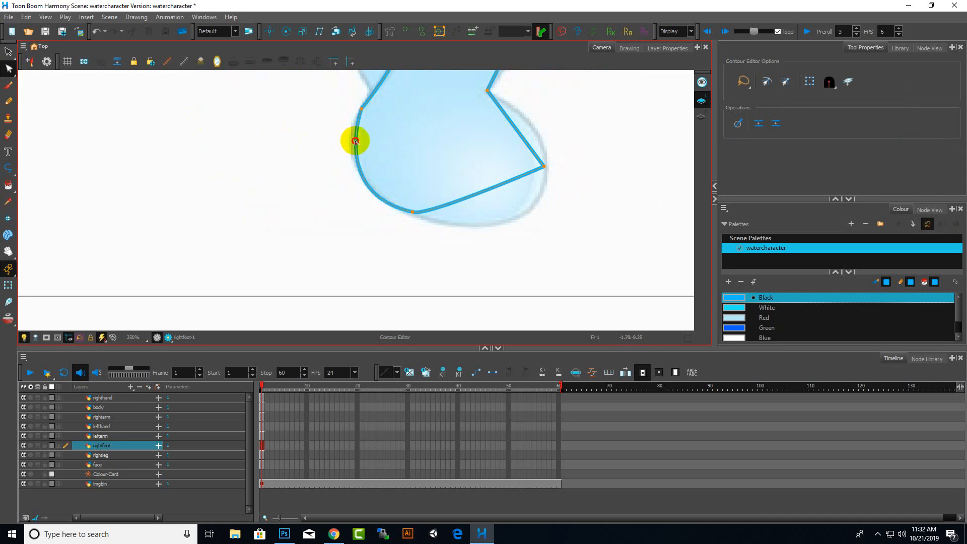
Curve the sole and toe segments of the foot outline to match the rounded foot
scroll(353, 144, "down", 5)
scroll(391, 188, "up", 3)
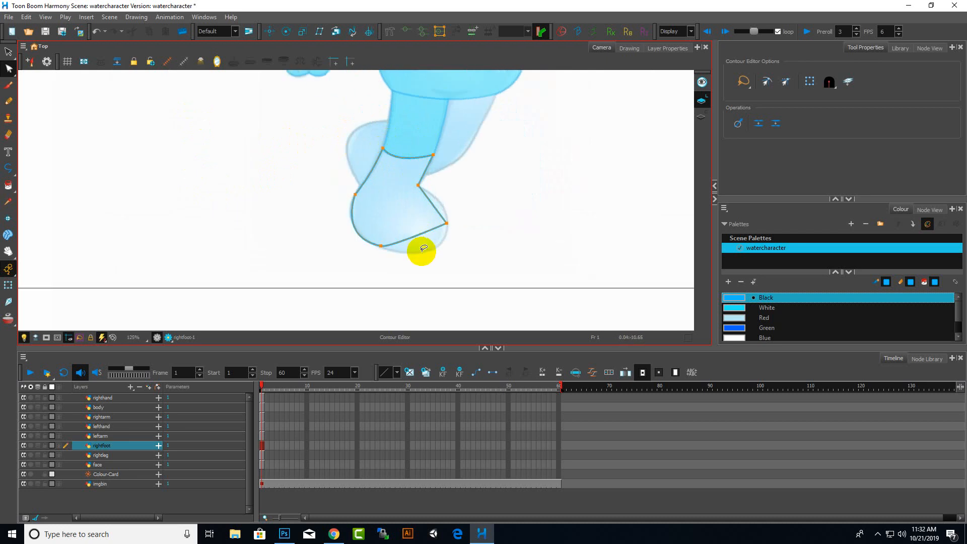
scroll(423, 248, "up", 3)
left_click_drag(402, 210, 491, 263)
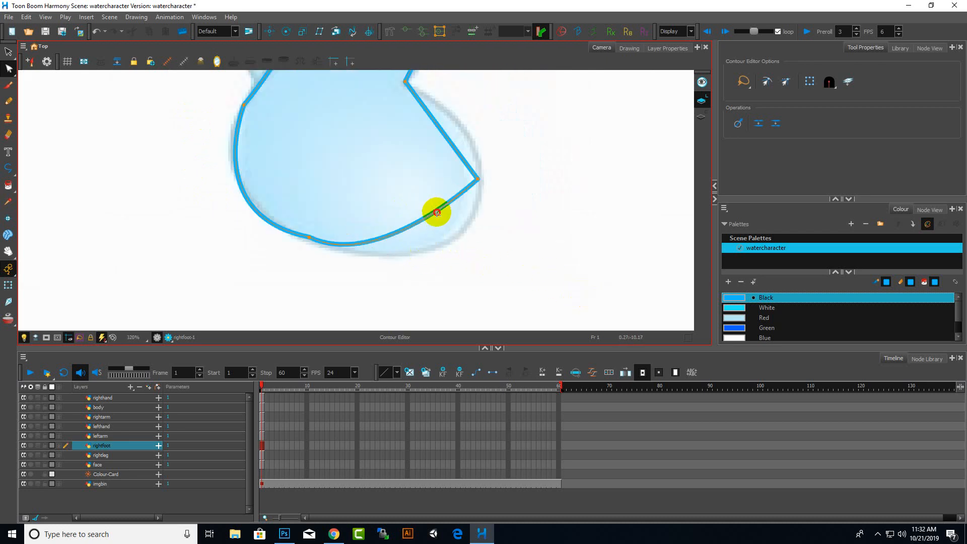
left_click_drag(437, 213, 497, 196)
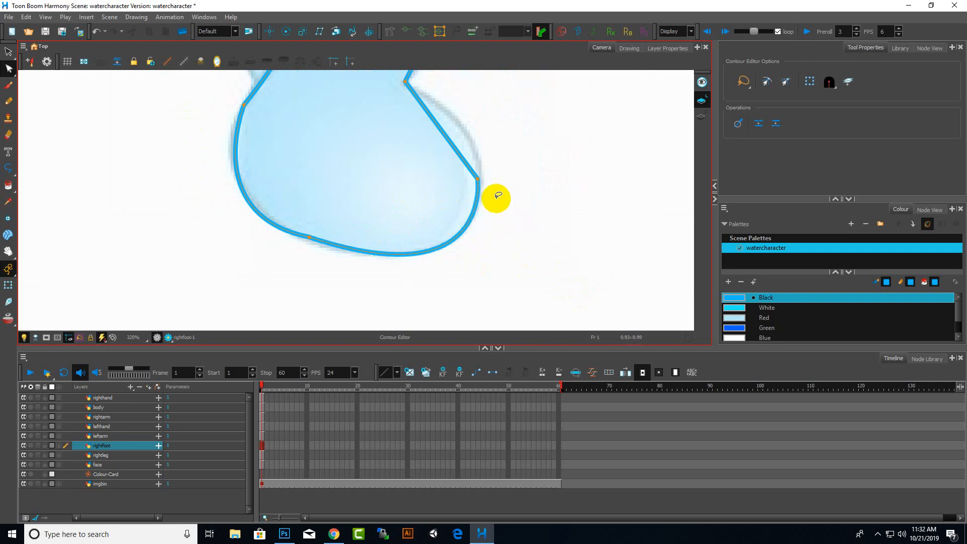
left_click_drag(445, 143, 468, 146)
scroll(518, 231, "down", 4)
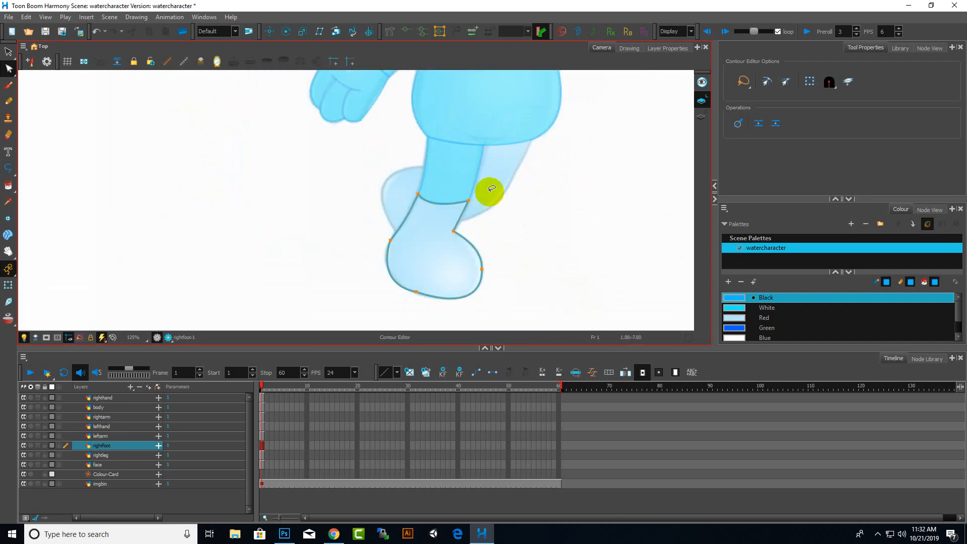
Fill the inside of the foot with the Paint tool using the White palette colour
left_click(768, 307)
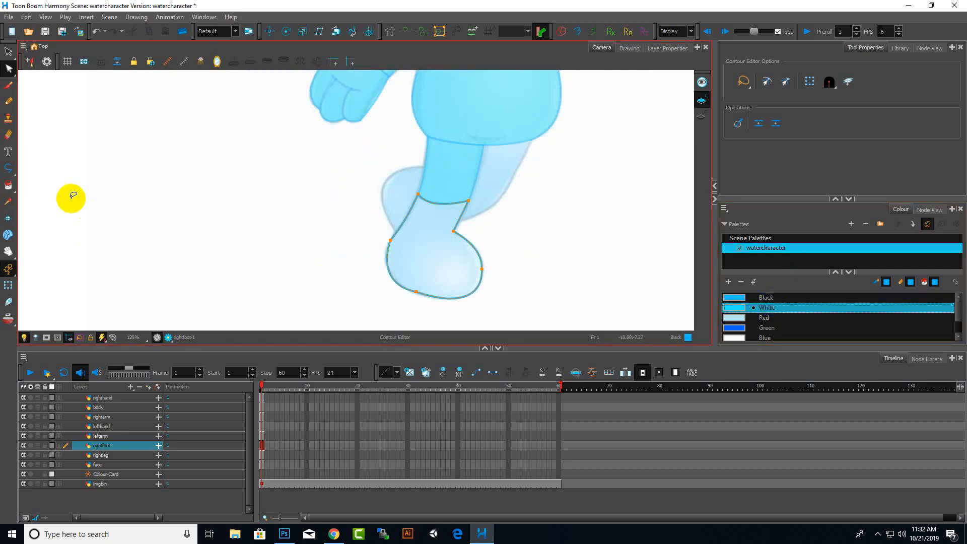
left_click(8, 184)
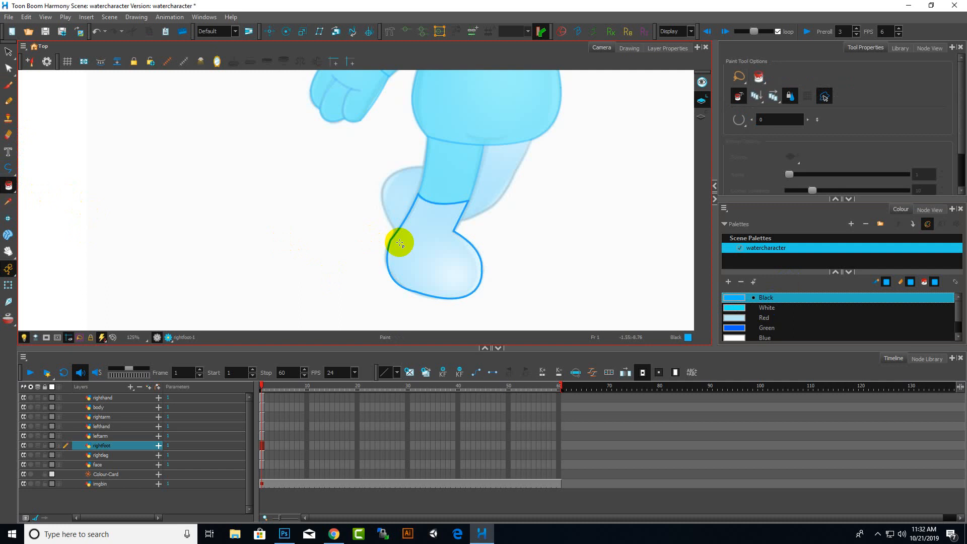
left_click(408, 261)
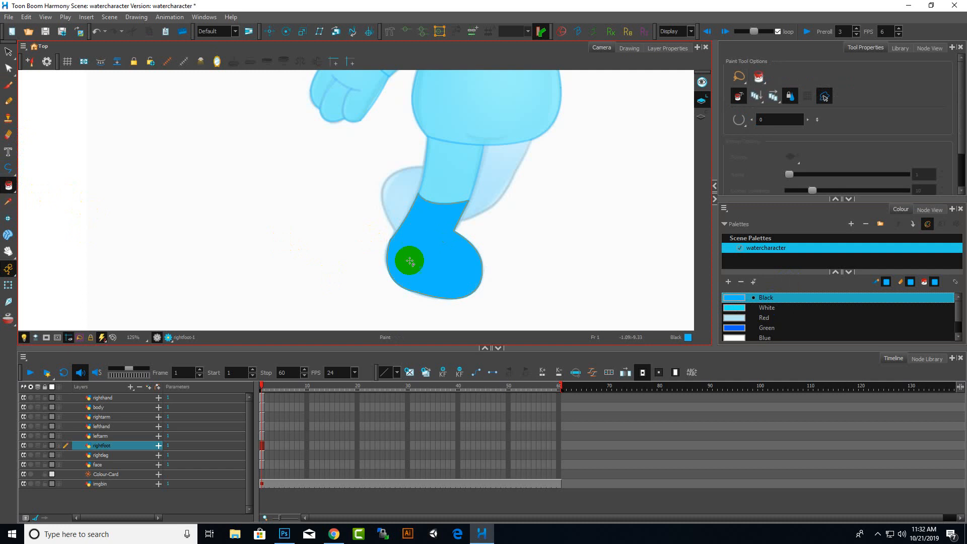
left_click(794, 308)
left_click(423, 258)
scroll(482, 250, "up", 3)
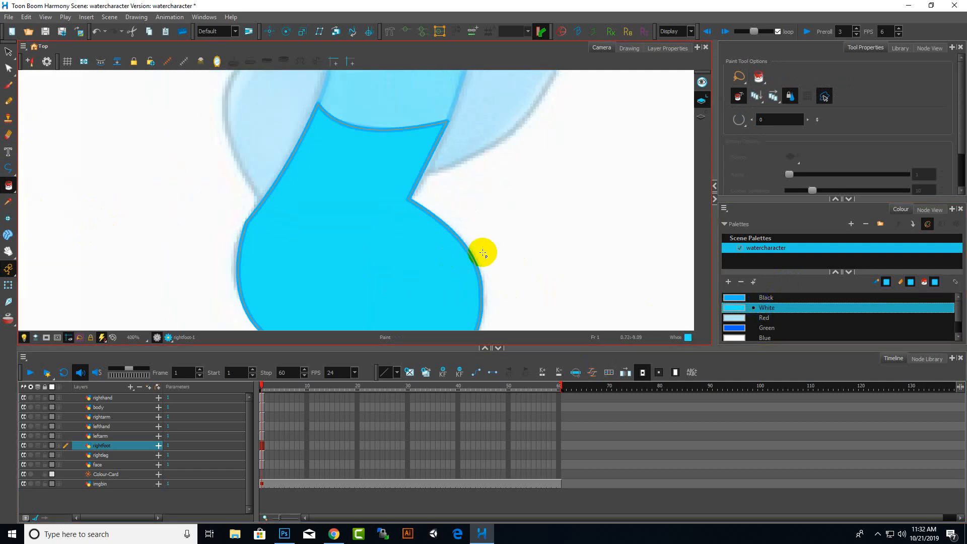
scroll(481, 250, "down", 4)
Select the upper leg drawing on the rightleg layer with the Select tool
left_click(12, 51)
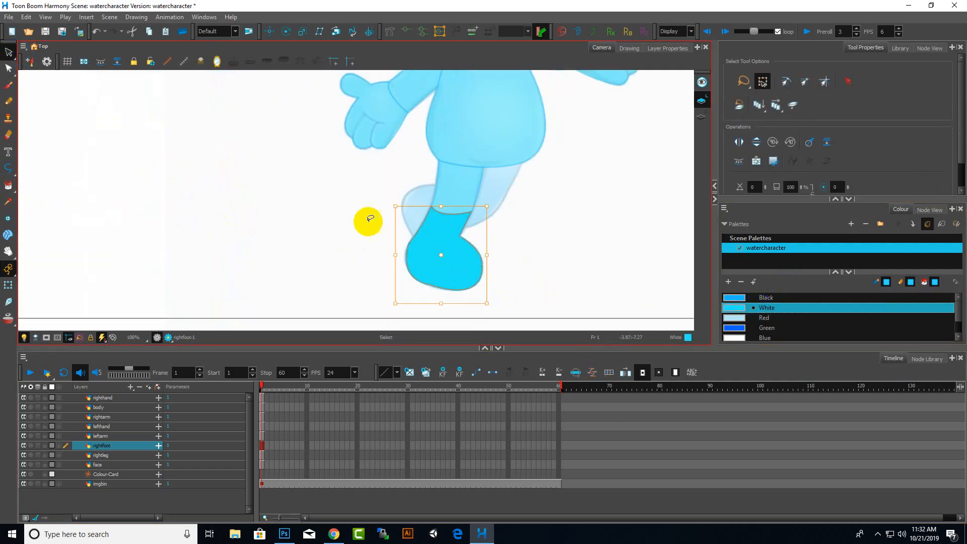
scroll(413, 250, "down", 5)
scroll(326, 260, "up", 1)
scroll(326, 260, "up", 2)
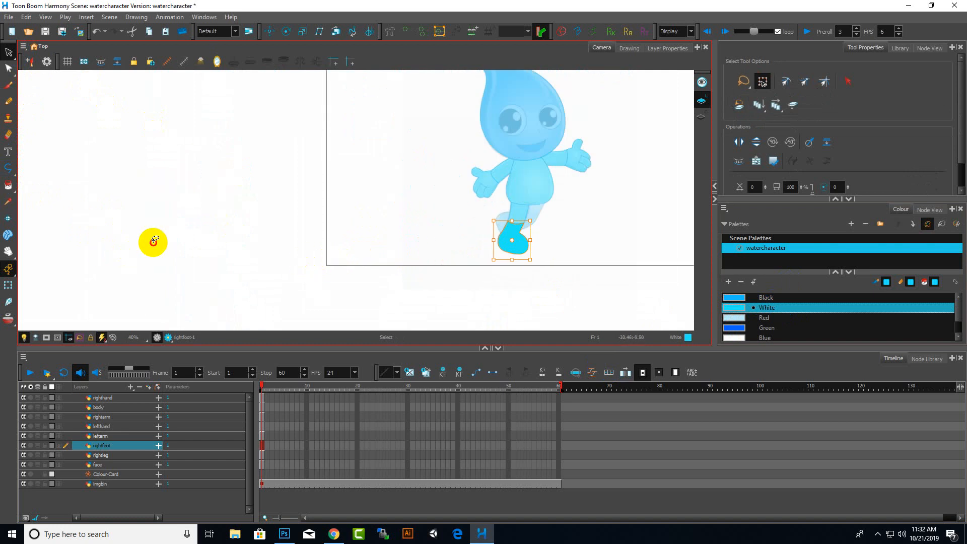
left_click(153, 241)
left_click(9, 52)
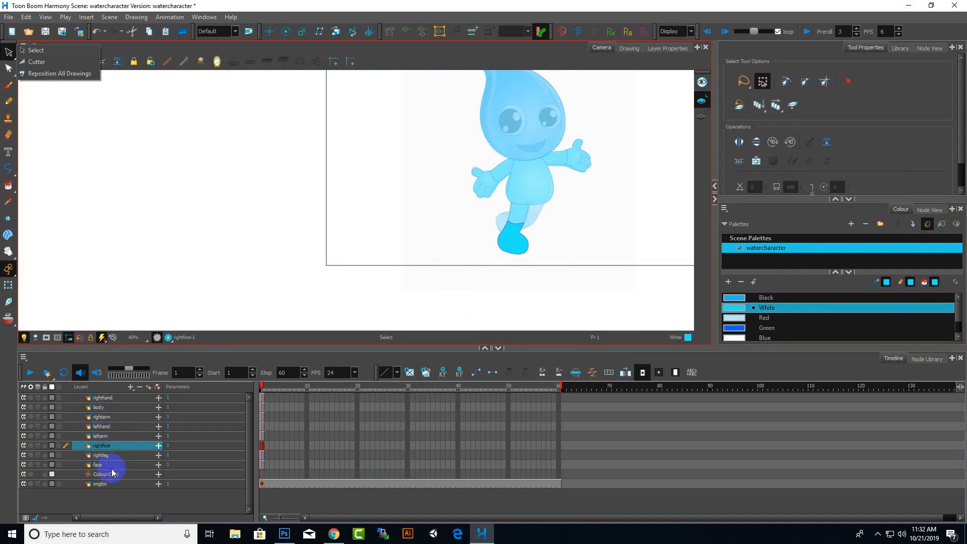
left_click(102, 456)
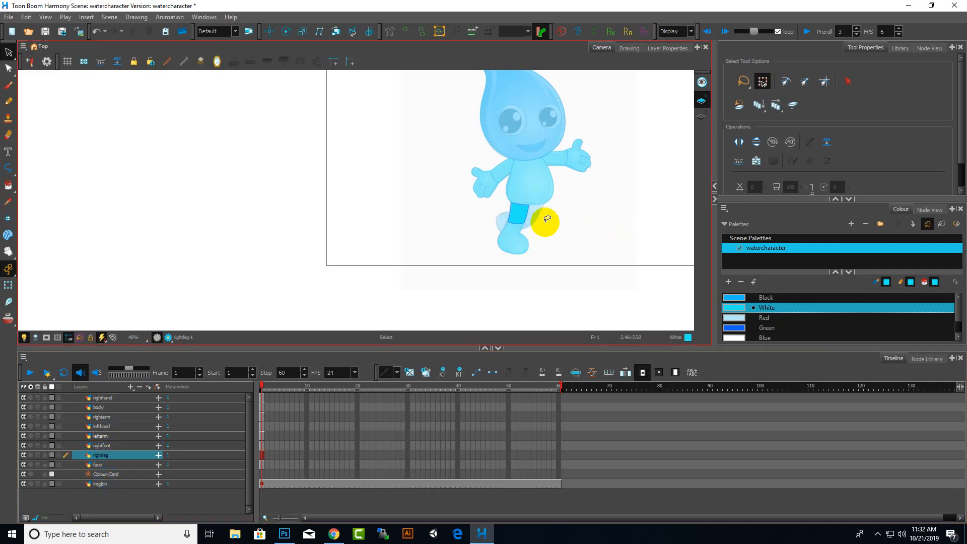
mouse_move(539, 216)
left_mouse_down()
mouse_move(476, 233)
mouse_move(559, 224)
left_mouse_up()
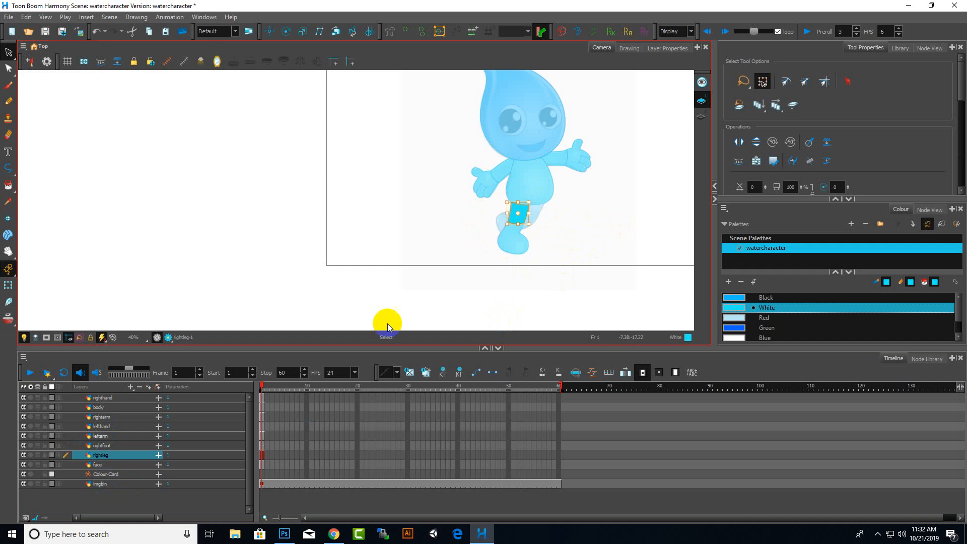
Add a new vector drawing layer named leftleg
left_click(132, 388)
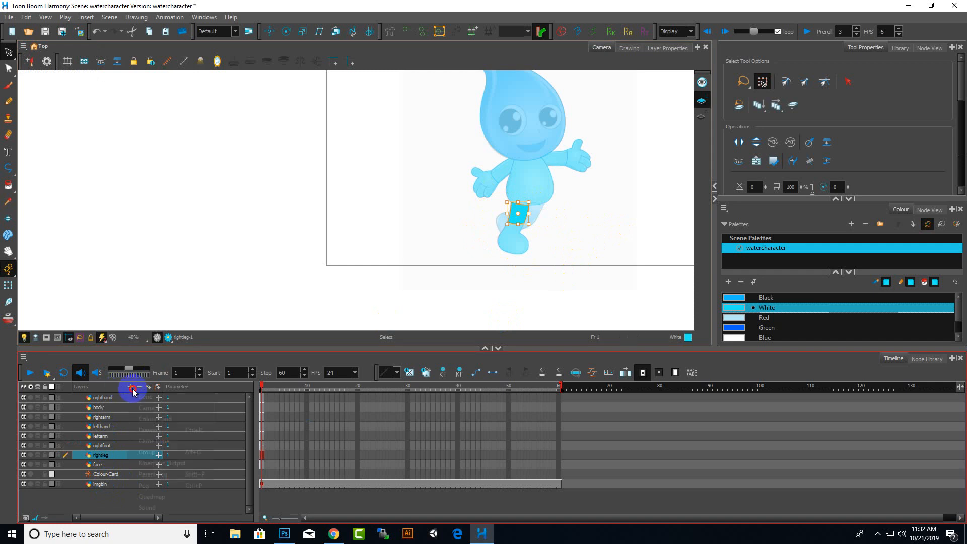
left_click(163, 432)
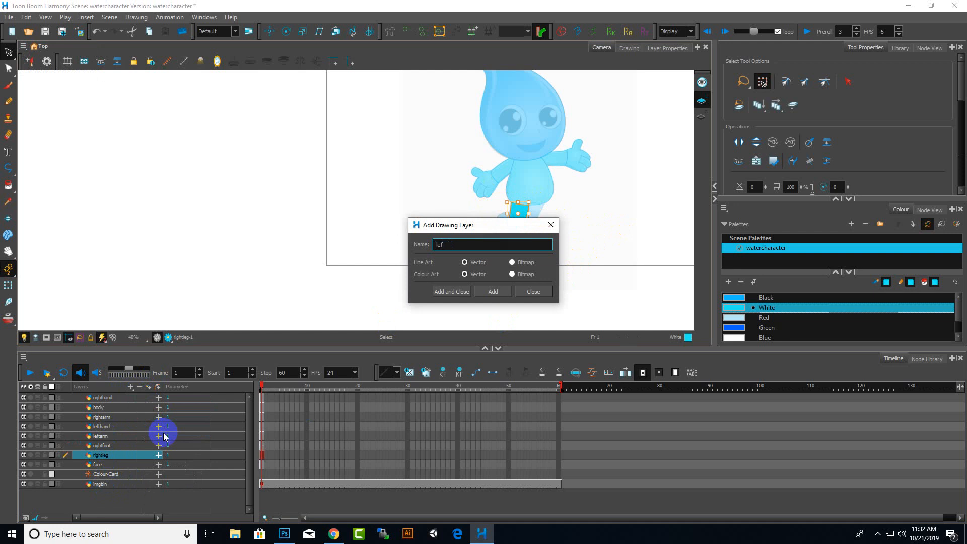
type("leftleg")
key("Return")
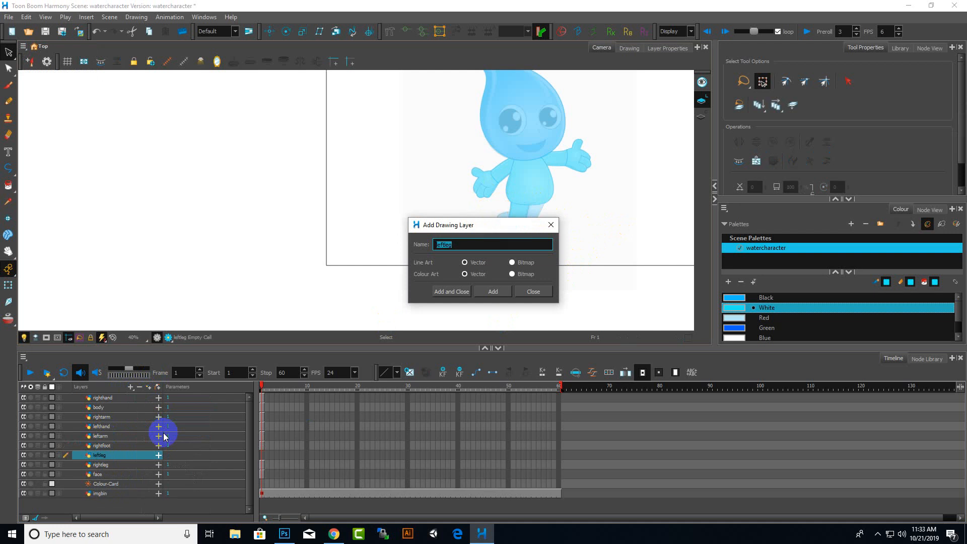
left_click(551, 225)
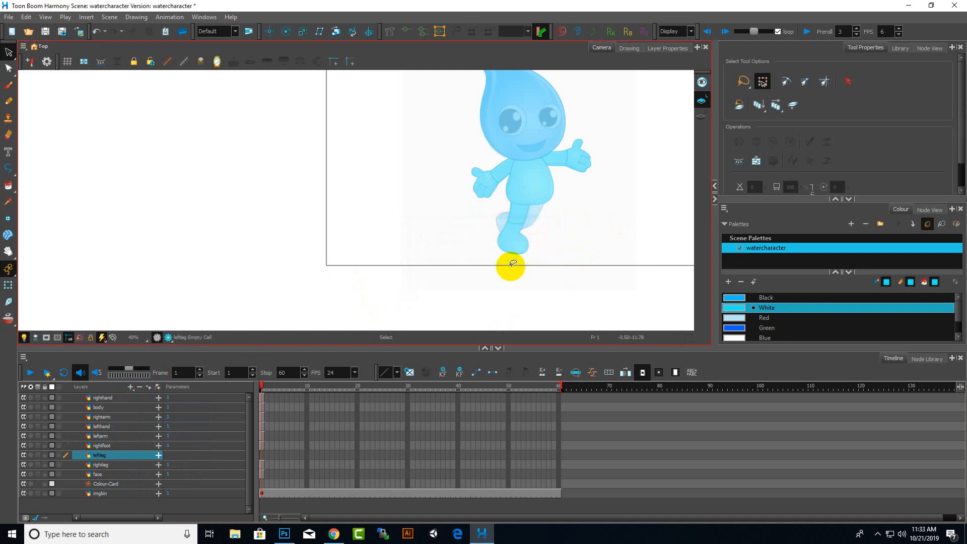
Paste the leg shape into the leftleg layer, then rotate and move it over the left thigh
key("ctrl+v")
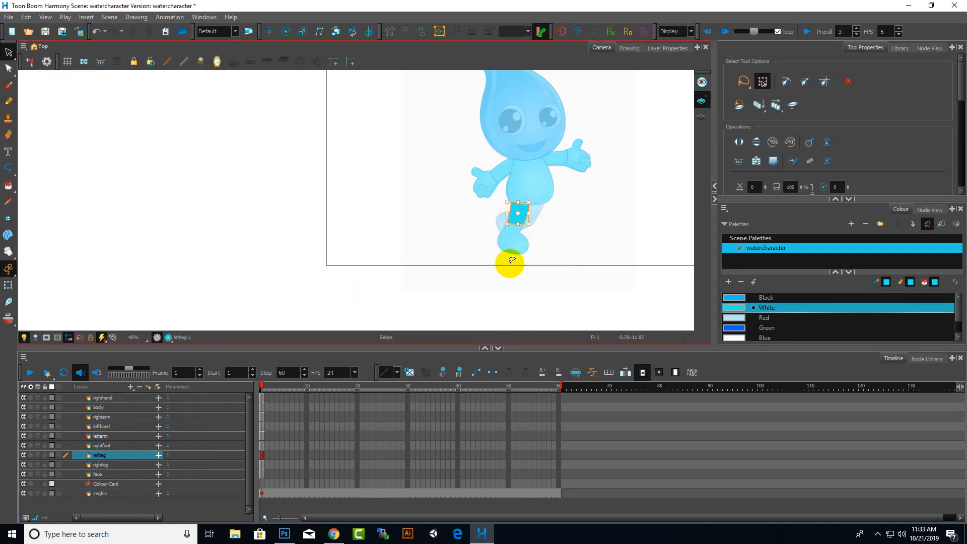
scroll(545, 215, "up", 5)
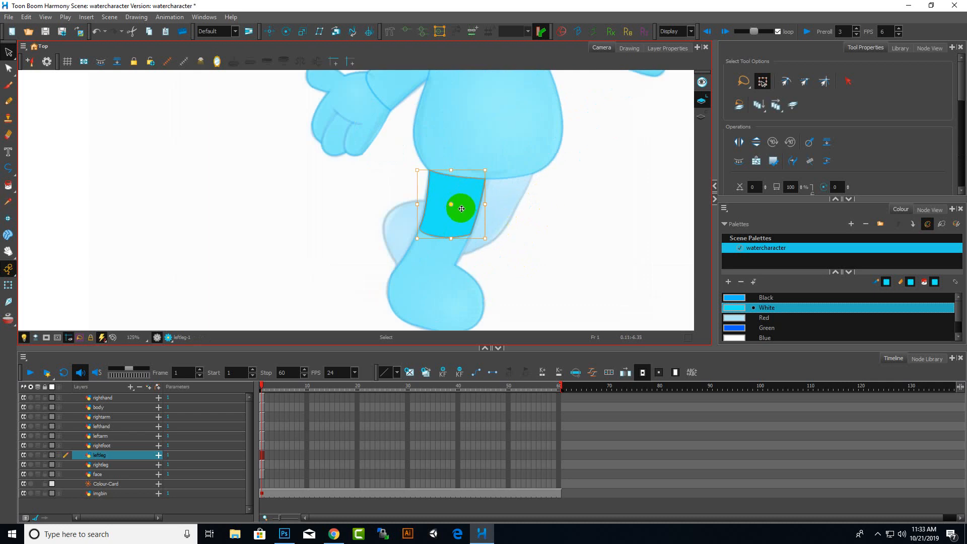
left_click_drag(461, 208, 519, 216)
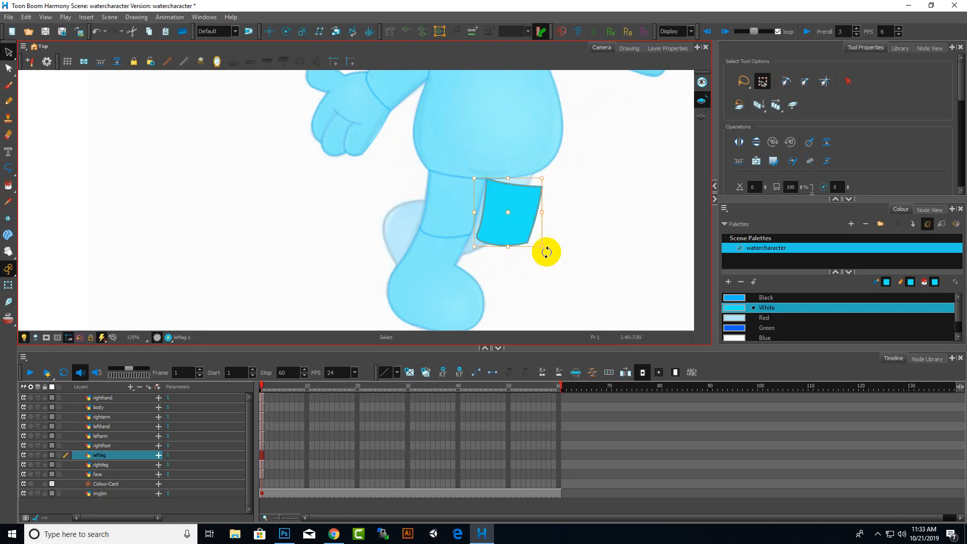
mouse_move(546, 252)
left_mouse_down()
mouse_move(566, 240)
mouse_move(564, 250)
left_mouse_up()
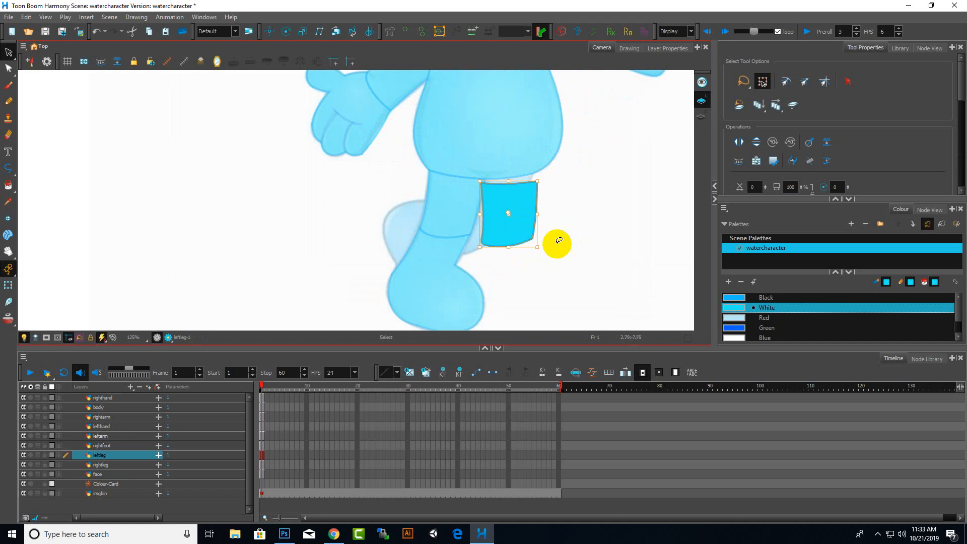
left_click_drag(517, 223, 525, 219)
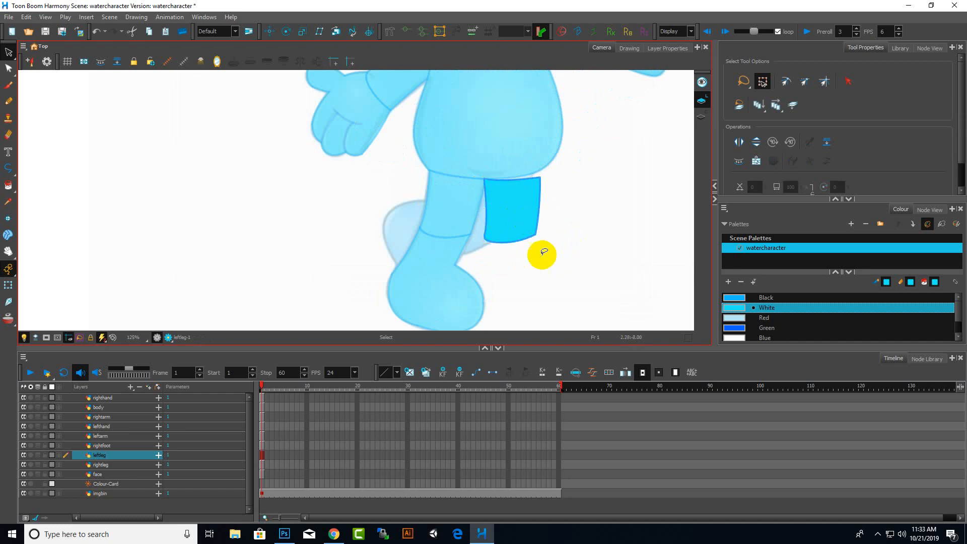
Rotate and reposition the leg shape so its top edge lines up with the left thigh's outline
left_click(510, 218)
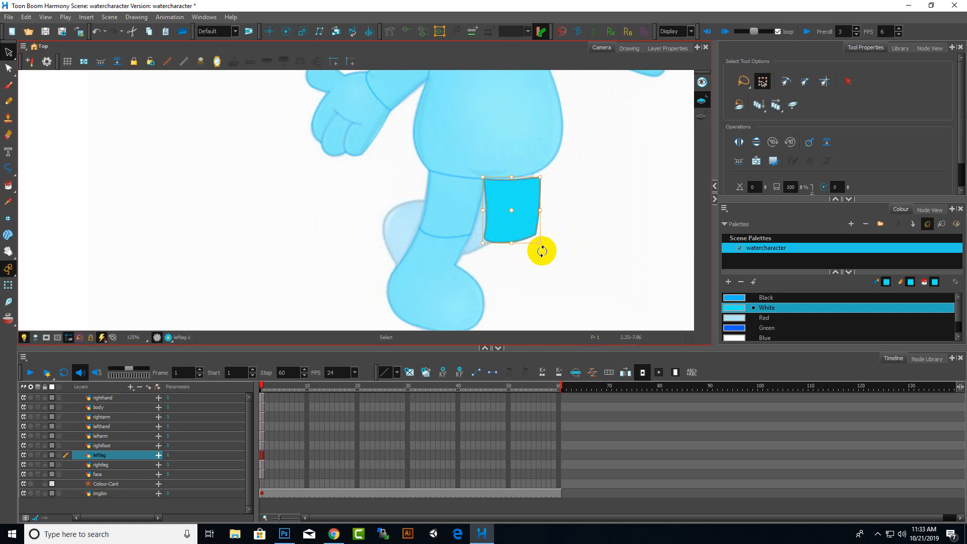
left_click(535, 216)
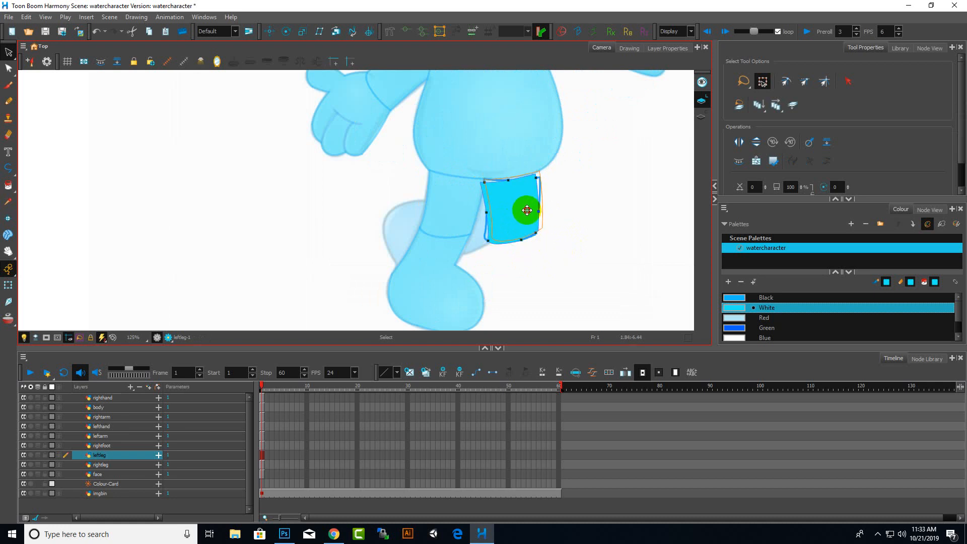
scroll(528, 164, "up", 4)
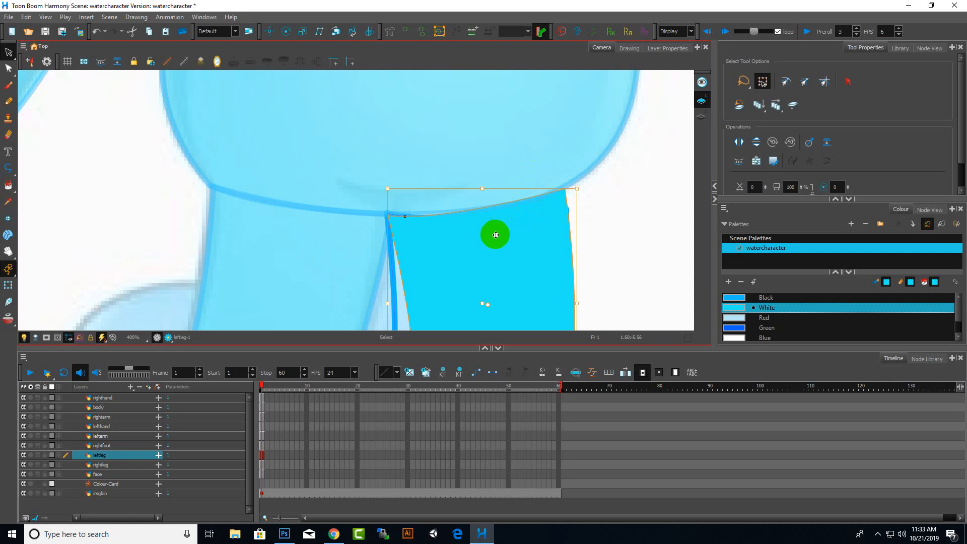
key("ctrl+z")
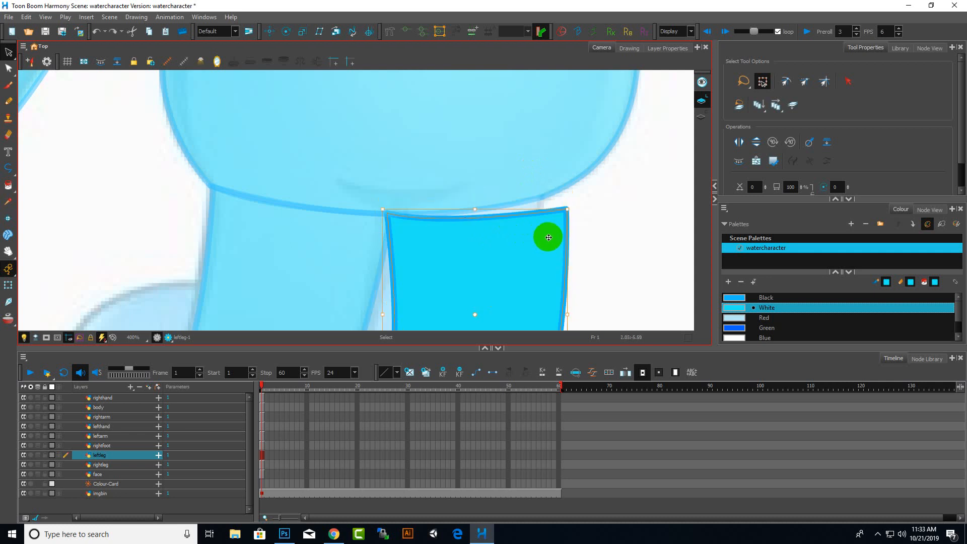
scroll(544, 244, "down", 4)
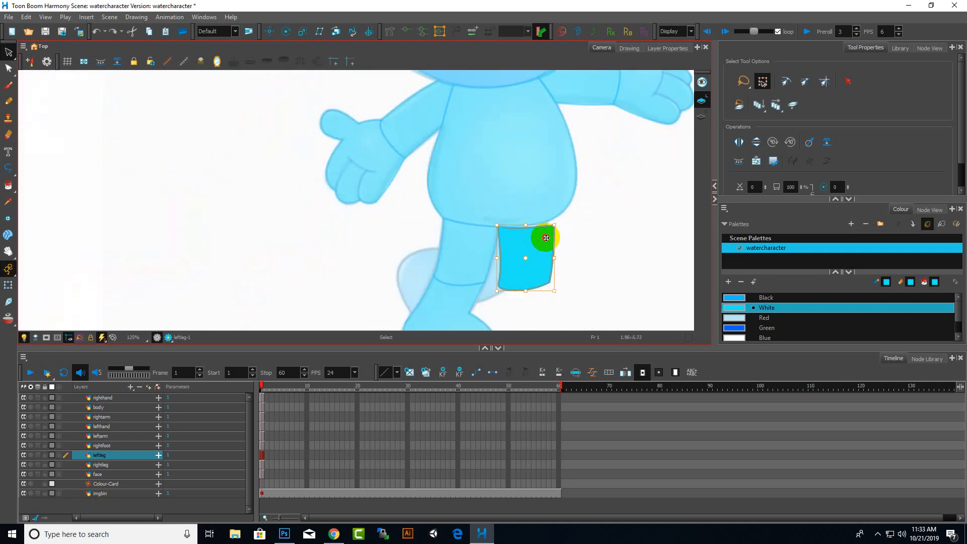
left_click_drag(546, 237, 555, 215)
key("ctrl+z")
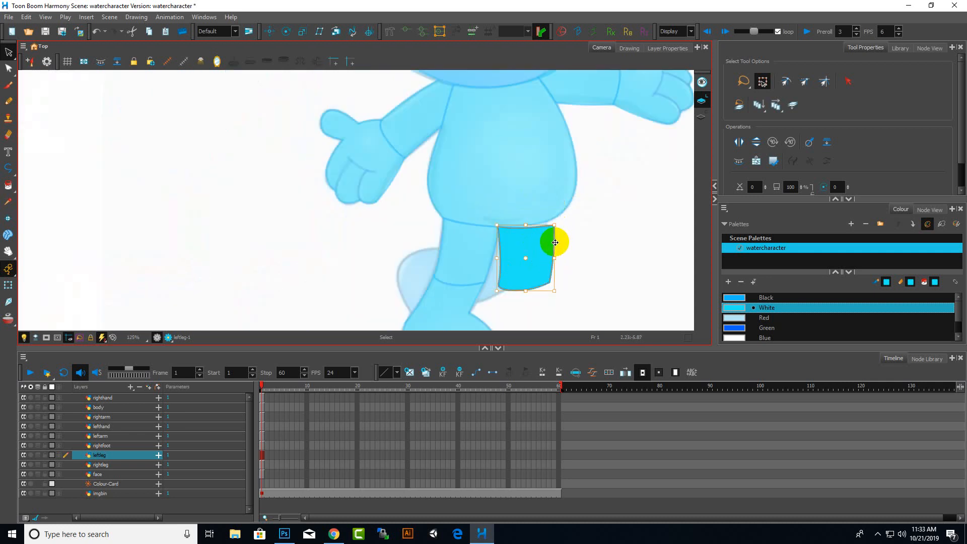
mouse_move(583, 247)
left_mouse_down()
mouse_move(521, 301)
mouse_move(571, 258)
left_mouse_up()
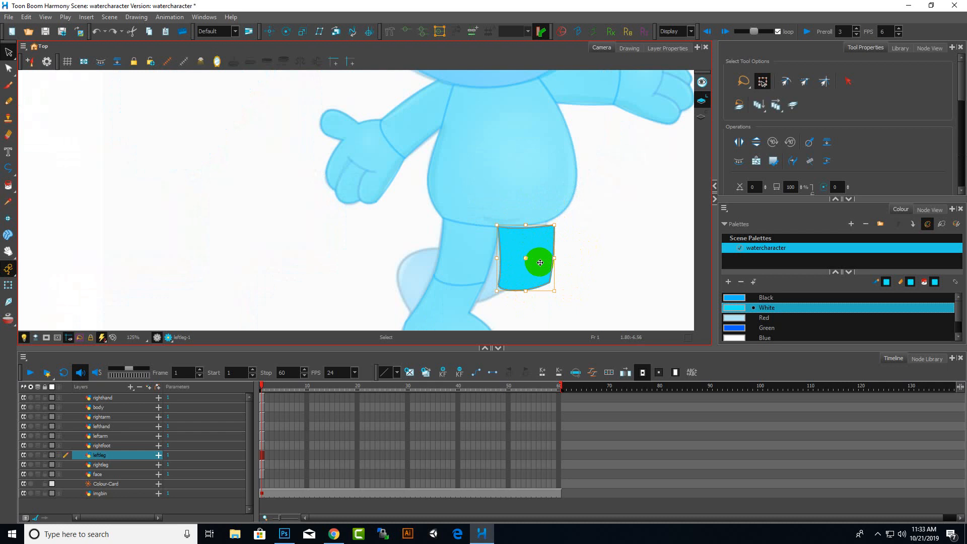
scroll(545, 262, "up", 2)
mouse_move(573, 175)
left_mouse_down()
mouse_move(448, 297)
mouse_move(544, 360)
mouse_move(520, 162)
left_mouse_up()
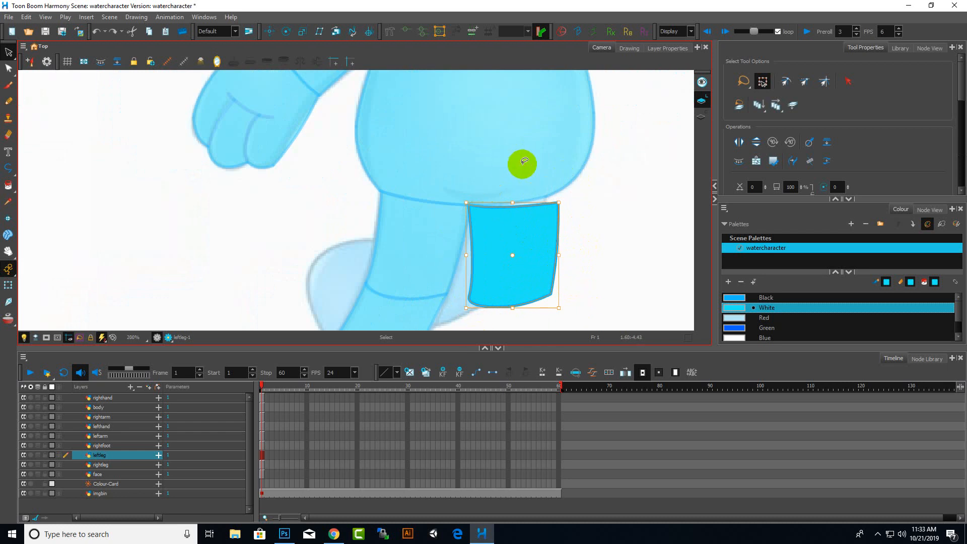
mouse_move(530, 228)
left_mouse_down()
mouse_move(545, 232)
mouse_move(553, 214)
left_mouse_up()
scroll(553, 214, "up", 5)
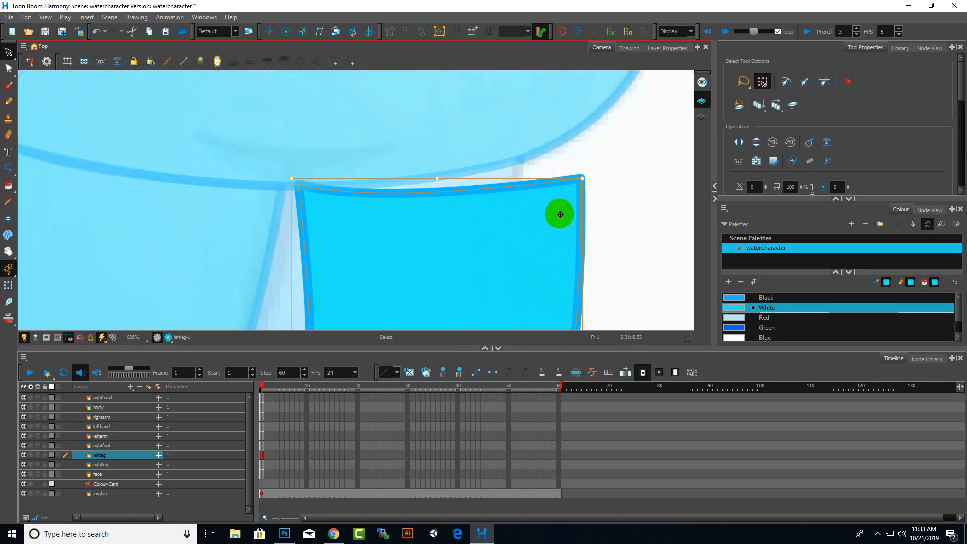
left_click_drag(592, 177, 584, 161)
left_click_drag(513, 225, 516, 215)
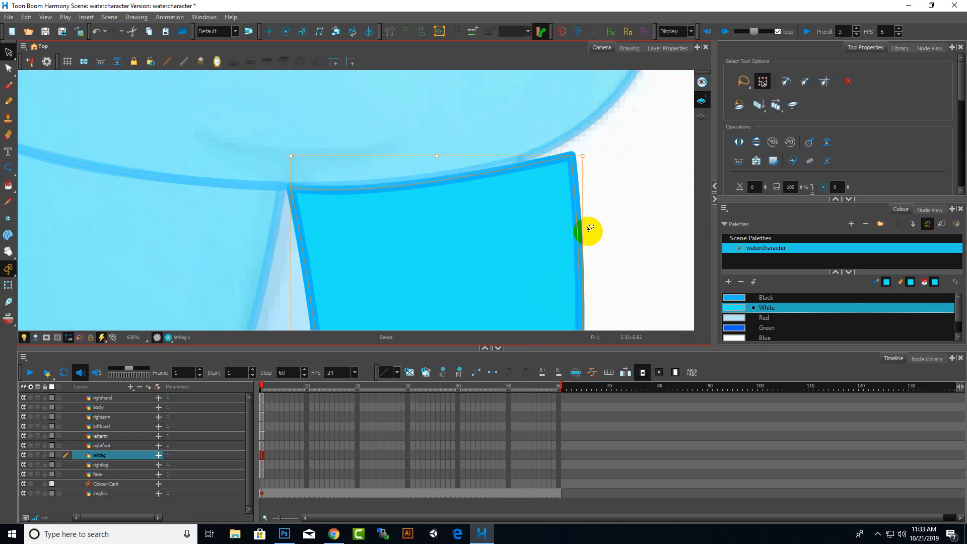
left_click(396, 188)
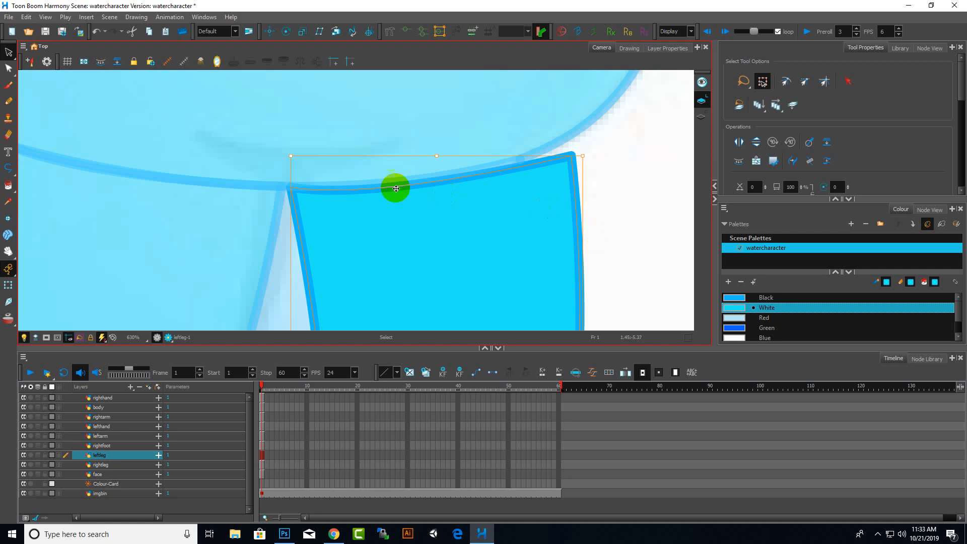
Reshape the top corners of the left leg shape with the Contour Editor to follow the body's lower edge
left_click(9, 74)
left_click_drag(524, 168, 561, 140)
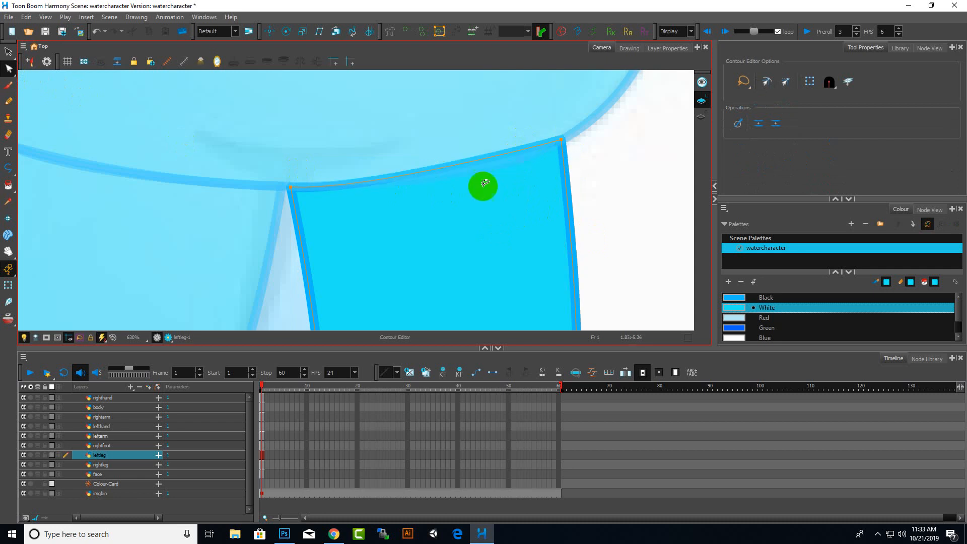
left_click_drag(471, 163, 419, 180)
scroll(588, 231, "down", 7)
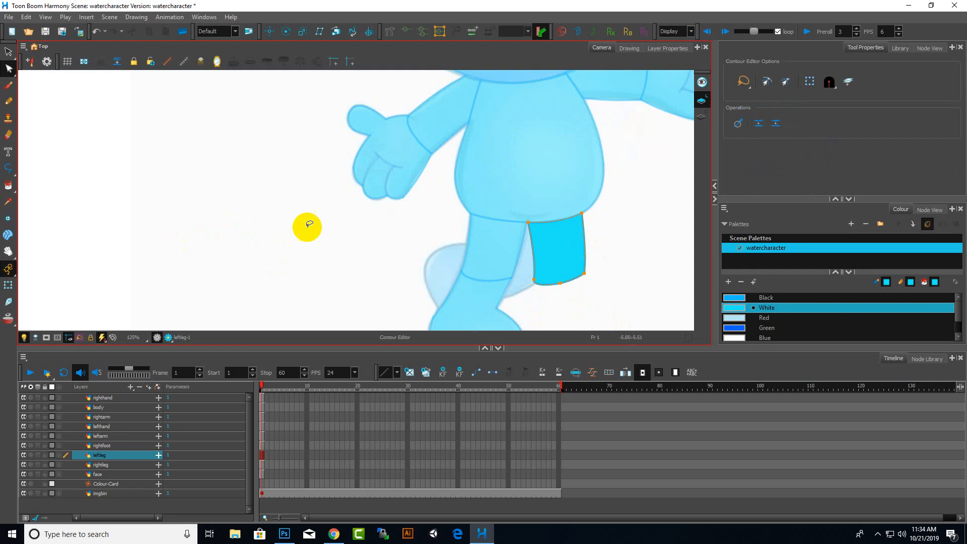
scroll(461, 217, "down", 9)
scroll(462, 219, "up", 6)
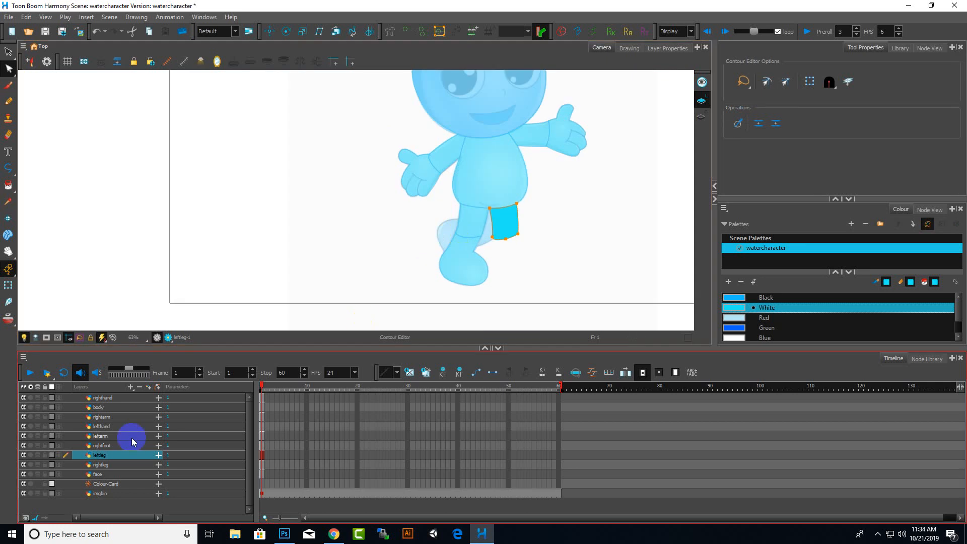
Select the foot drawing on the rightfoot layer with the Contour Editor
left_click(76, 373)
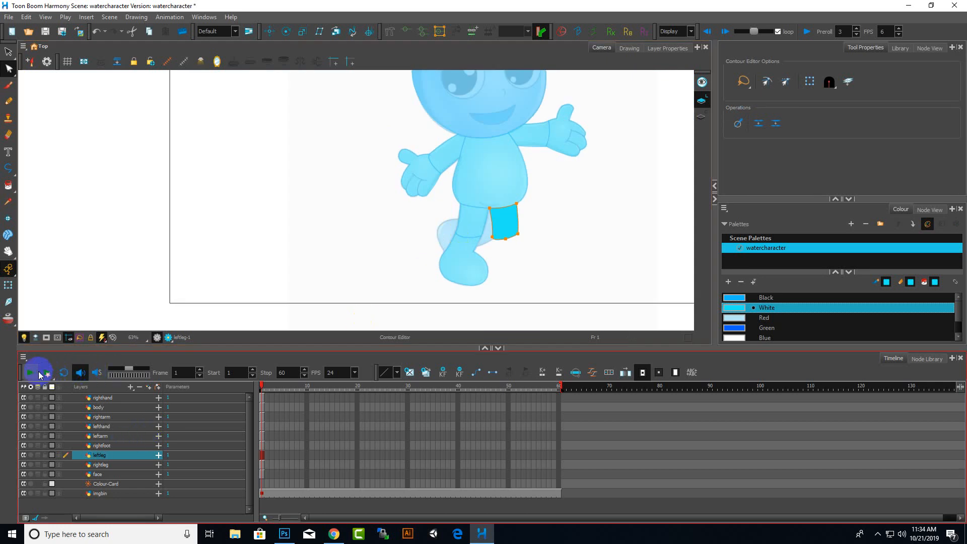
left_click(109, 445)
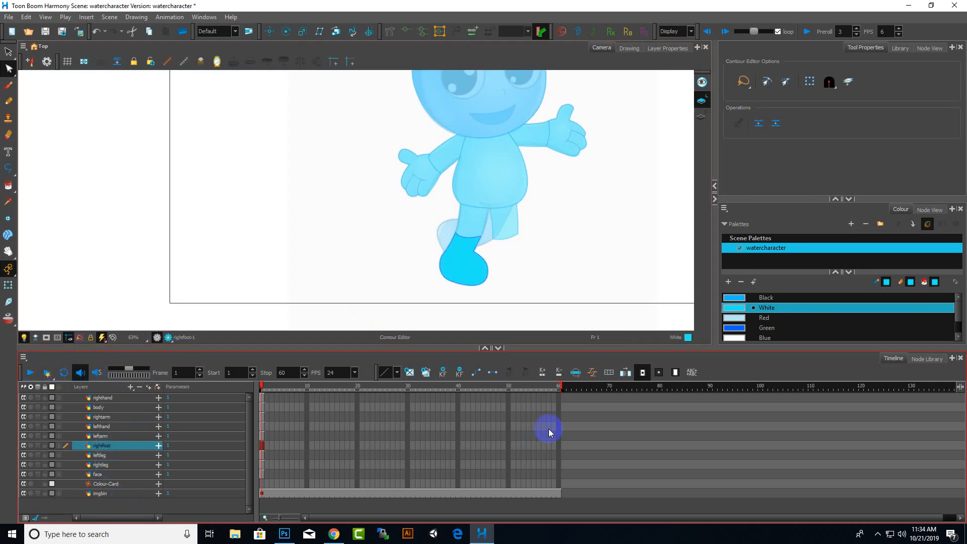
mouse_move(503, 298)
left_mouse_down()
mouse_move(488, 302)
mouse_move(498, 302)
left_mouse_up()
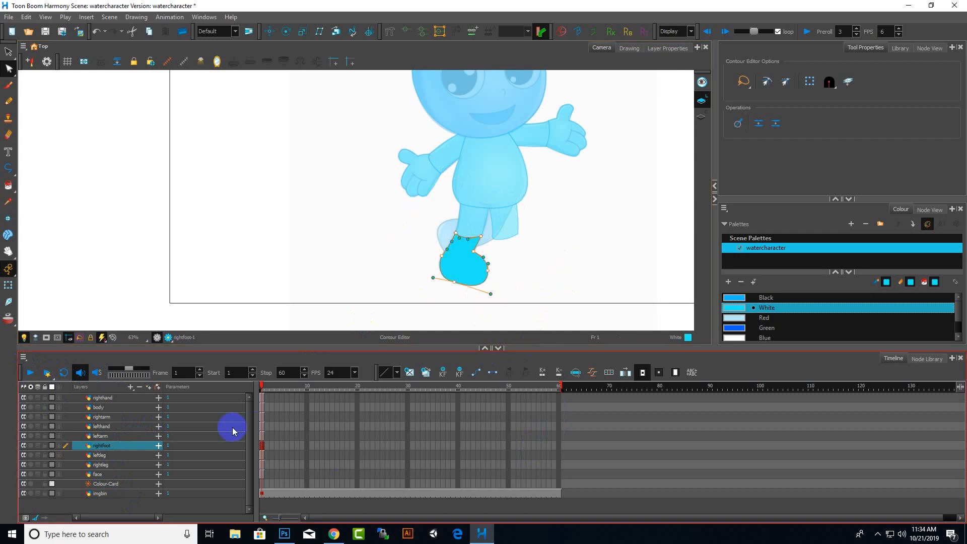
Add a new vector drawing layer named leftfoot
left_click(127, 386)
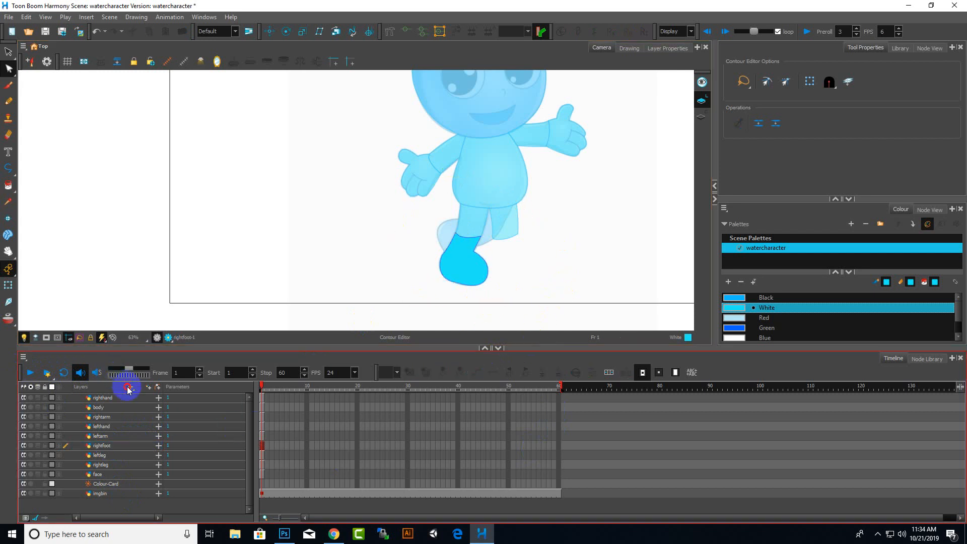
left_click(128, 389)
left_click(186, 448)
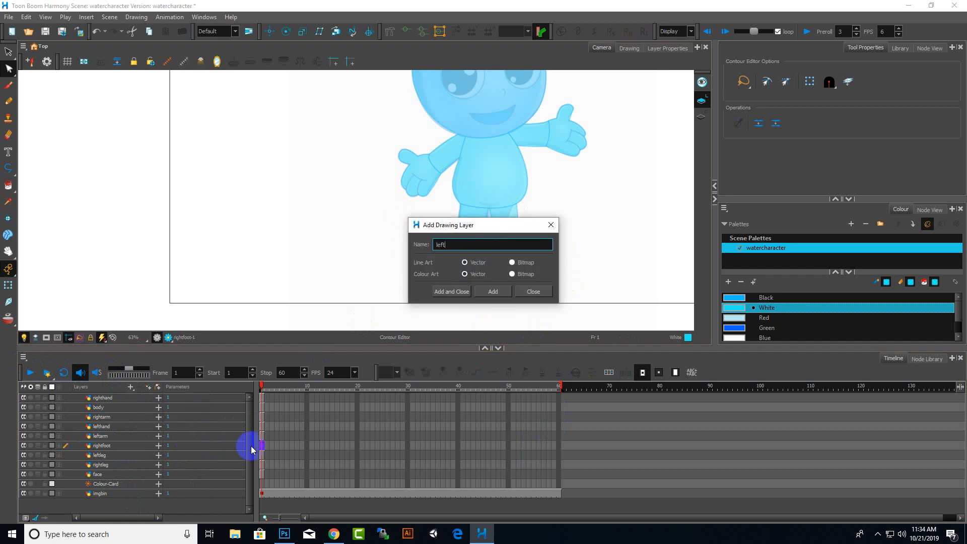
type("leftfoot")
key("Return")
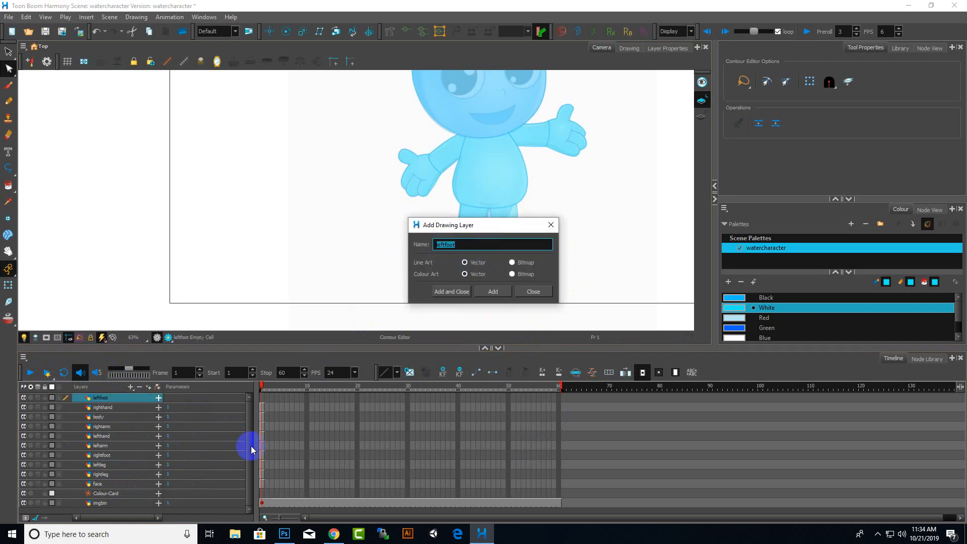
left_click(551, 225)
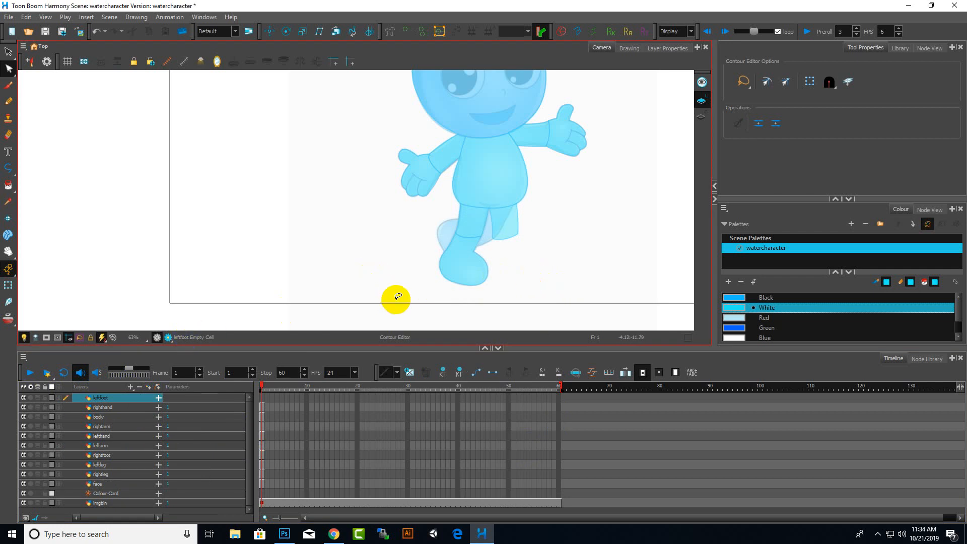
Select the whole foot drawing on the rightfoot layer with the Select tool
mouse_move(444, 270)
left_mouse_down()
mouse_move(486, 273)
mouse_move(462, 260)
left_mouse_up()
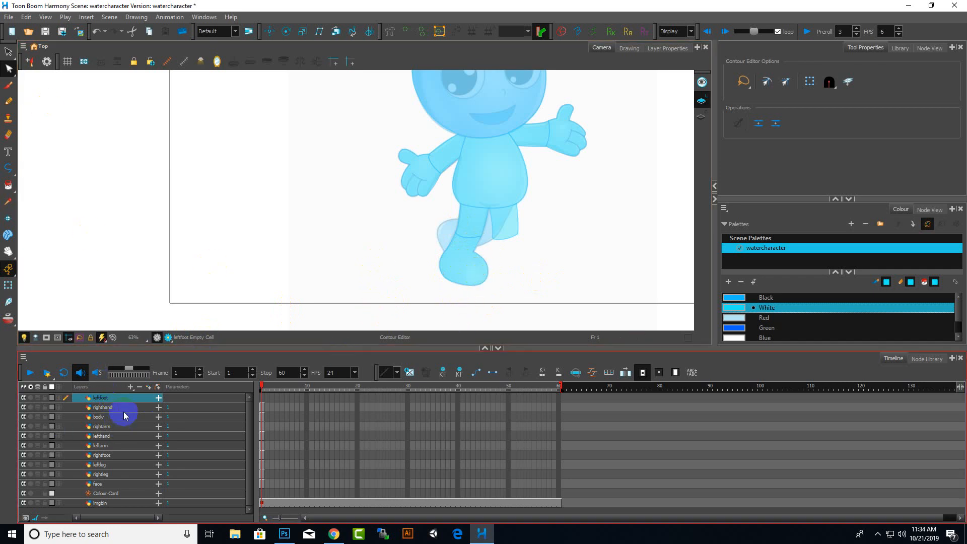
left_click(100, 408)
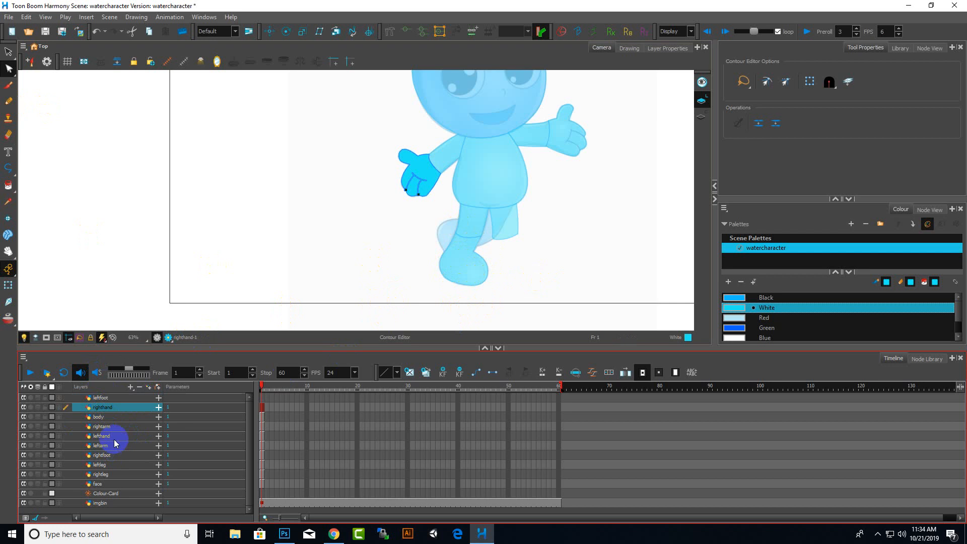
left_click(109, 455)
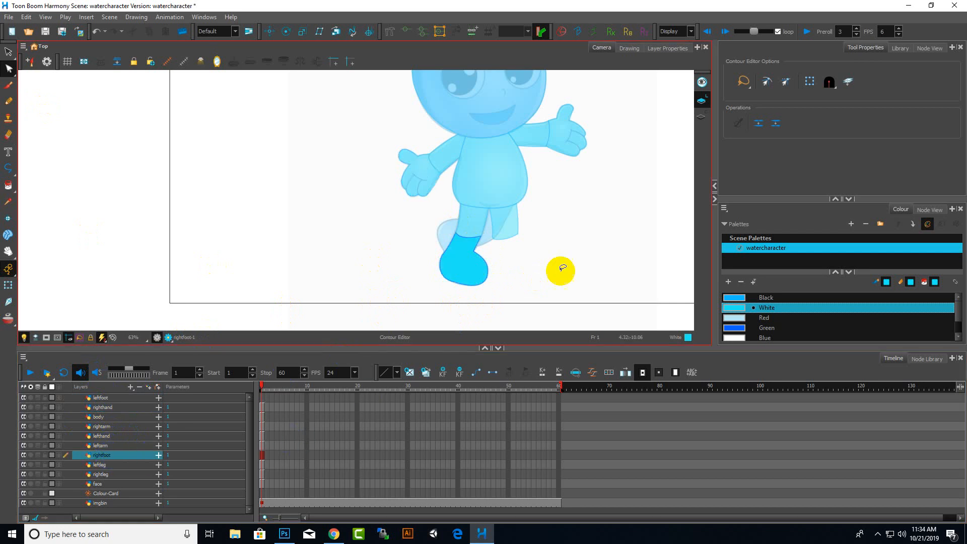
mouse_move(527, 252)
left_mouse_down()
mouse_move(475, 216)
mouse_move(545, 274)
mouse_move(527, 222)
mouse_move(526, 236)
left_mouse_up()
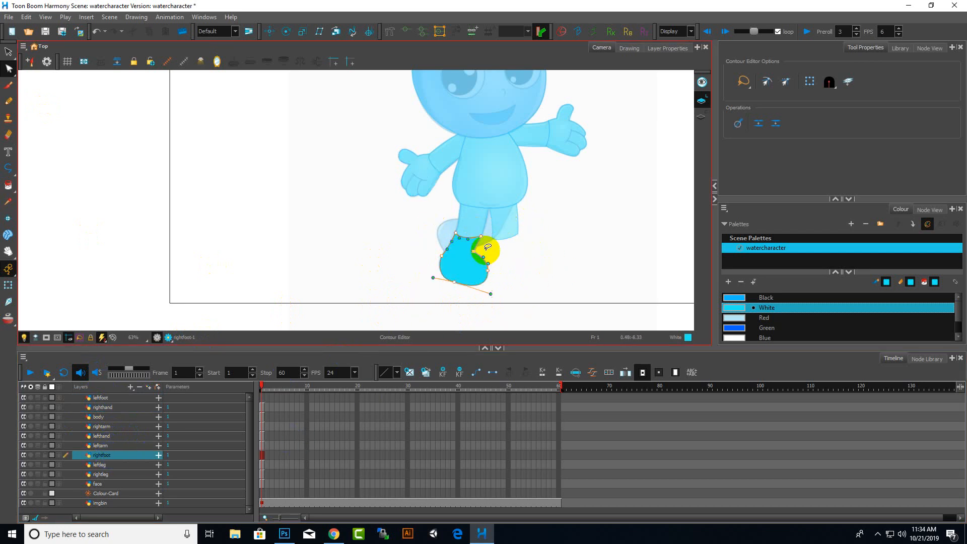
left_click(9, 51)
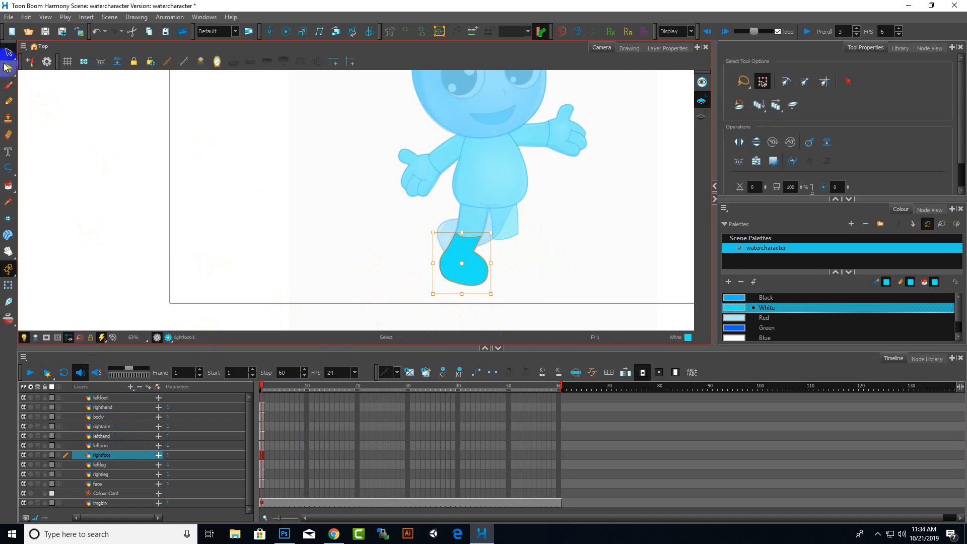
left_click(473, 265)
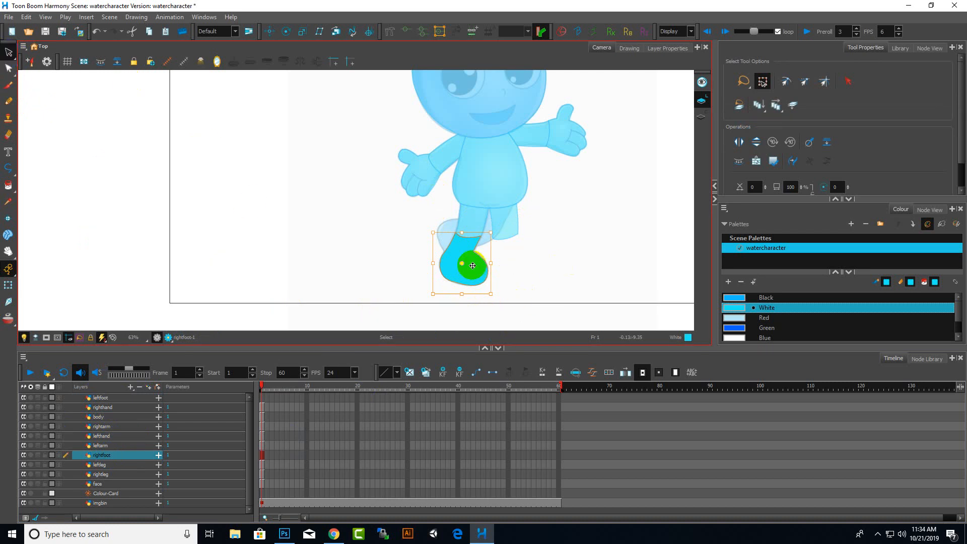
Paste the foot into the leftfoot layer and move it over the left foot in the sketch
left_click(104, 397)
left_click(391, 396)
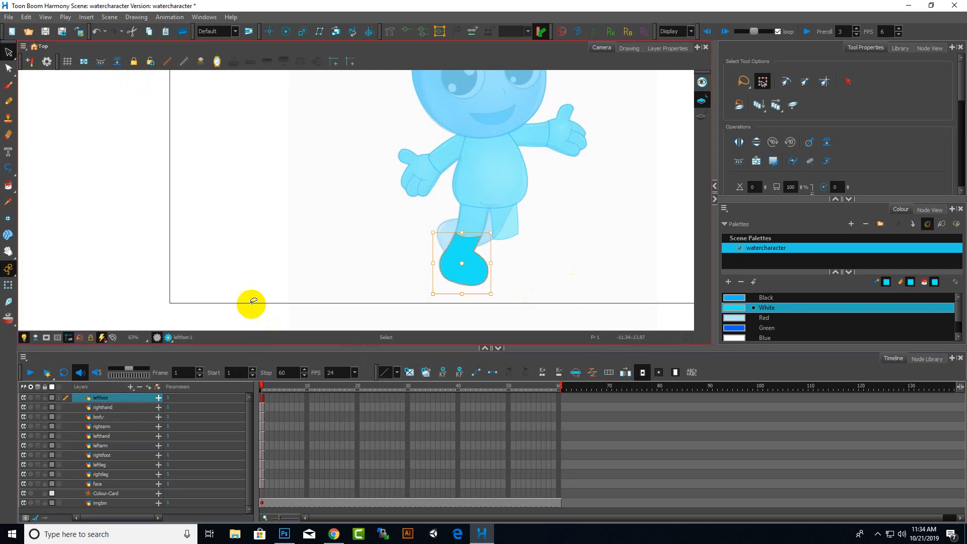
left_click_drag(483, 279, 513, 274)
scroll(524, 272, "up", 6)
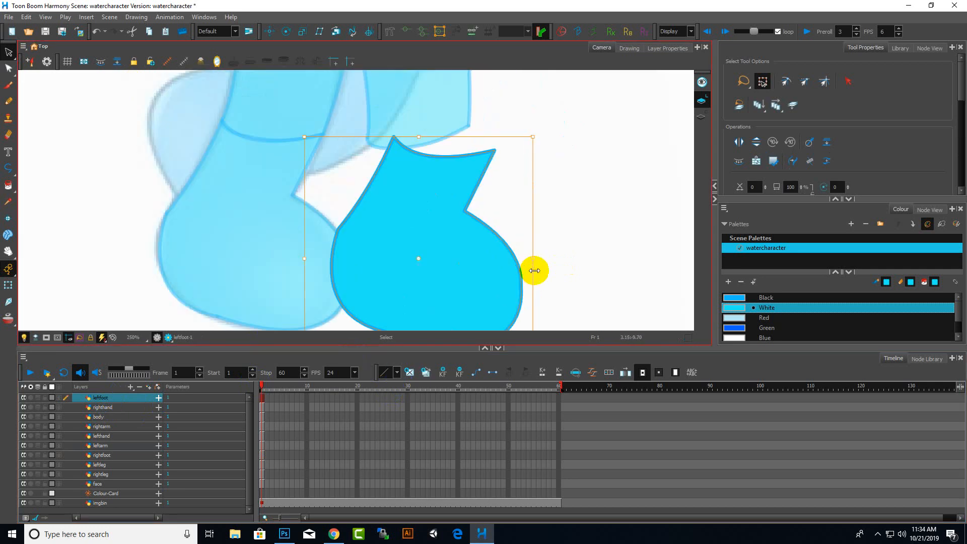
left_click_drag(447, 151, 425, 156)
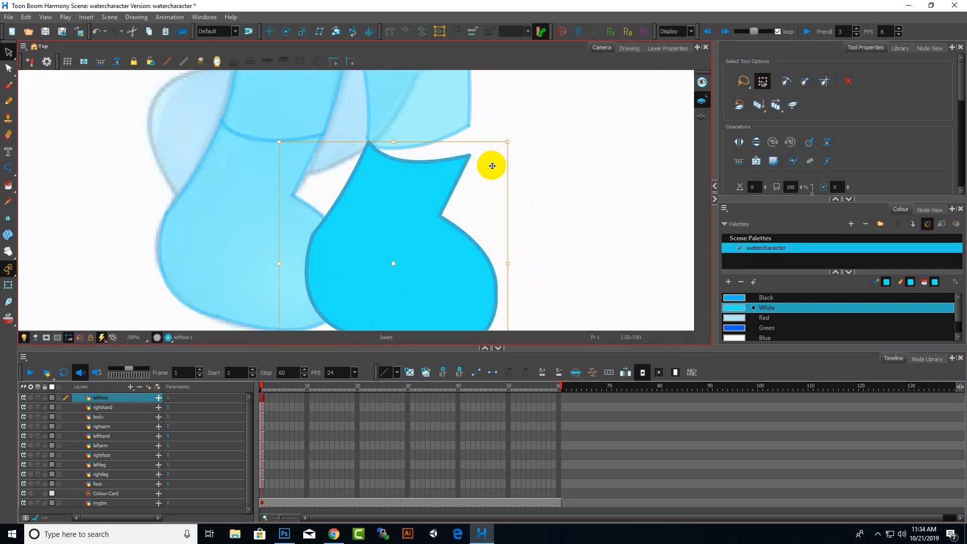
scroll(494, 225, "down", 6)
left_click(505, 219)
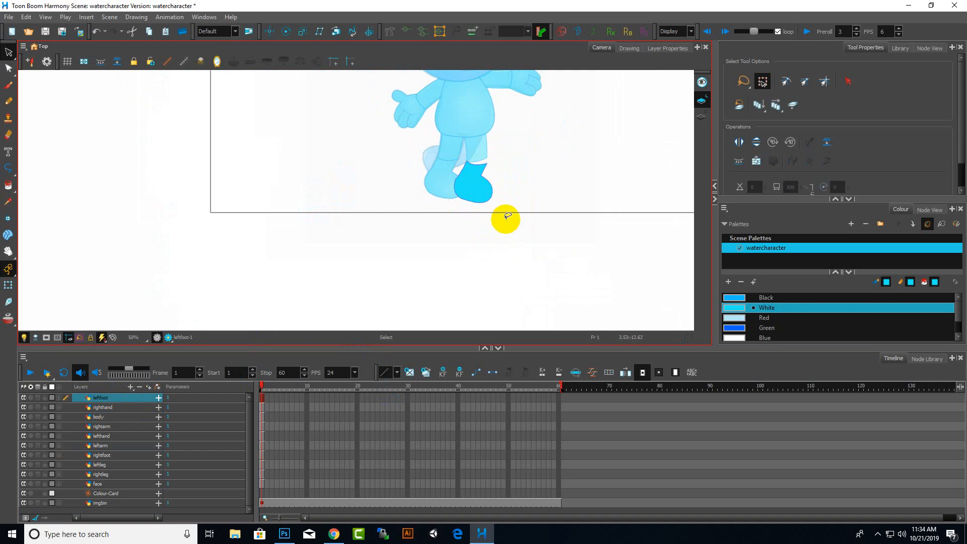
left_click(477, 191)
left_click_drag(499, 213, 492, 191)
scroll(487, 182, "up", 6)
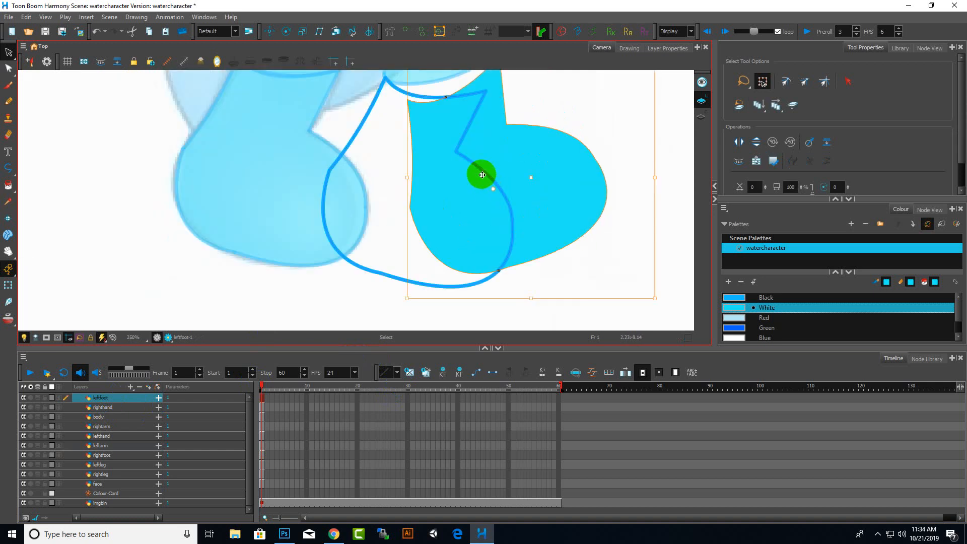
key("ctrl+z")
key("ctrl+z")
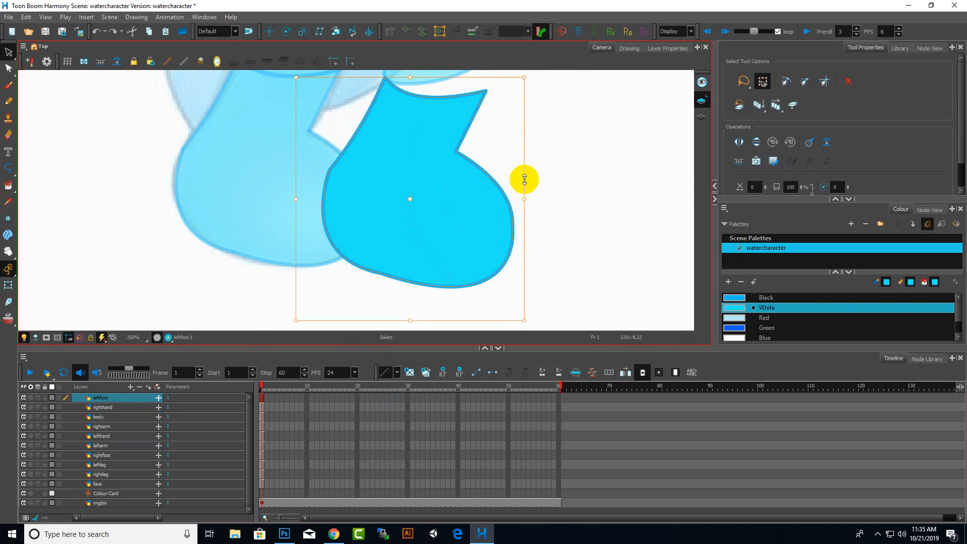
Scale and move the pasted foot so it fits under the left leg's lower edge
mouse_move(608, 285)
left_mouse_down()
mouse_move(353, 161)
mouse_move(423, 289)
mouse_move(511, 134)
left_mouse_up()
left_click_drag(442, 203, 488, 194)
scroll(479, 190, "down", 6)
left_click(518, 209)
scroll(492, 161, "up", 5)
left_click_drag(440, 172, 429, 157)
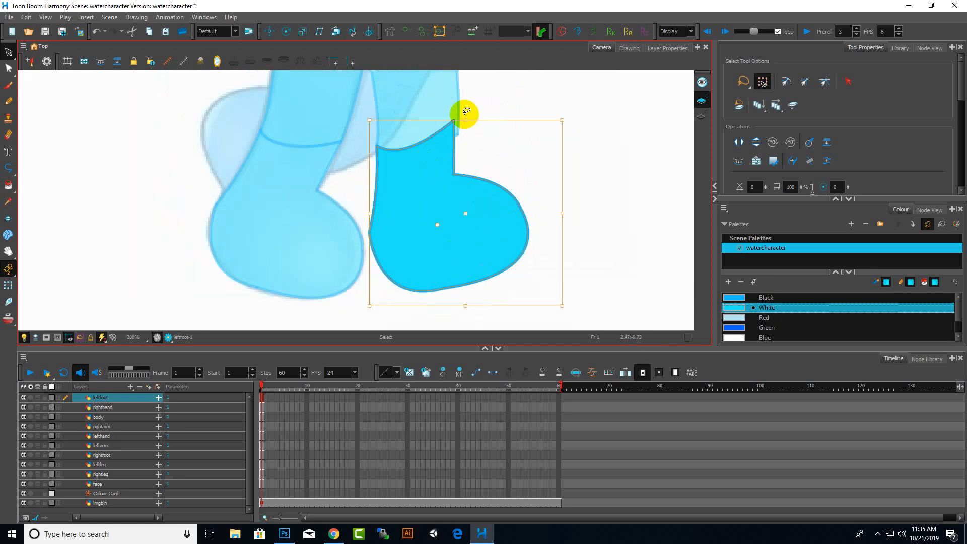
left_click_drag(569, 120, 571, 125)
mouse_move(433, 155)
left_mouse_down()
mouse_move(433, 165)
mouse_move(450, 156)
left_mouse_up()
scroll(451, 144, "up", 4)
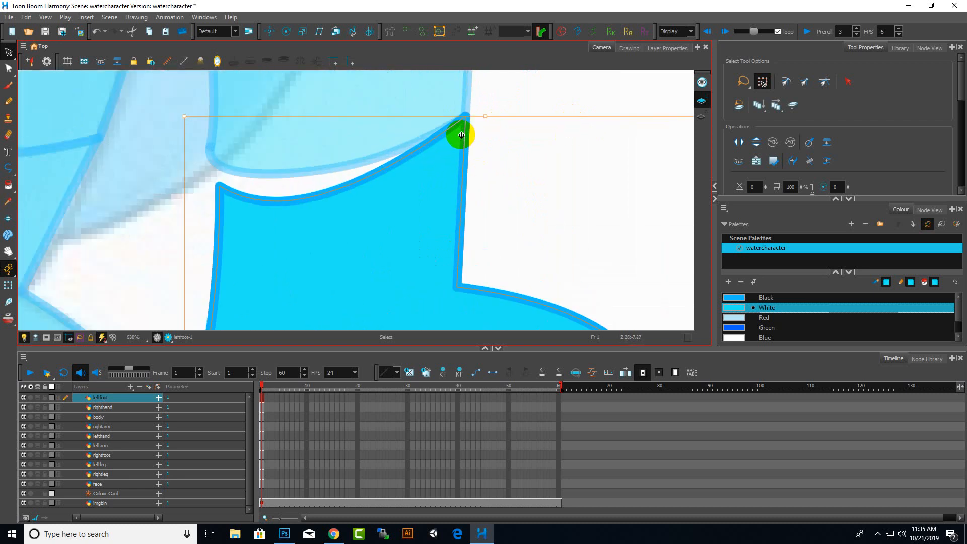
scroll(476, 163, "down", 6)
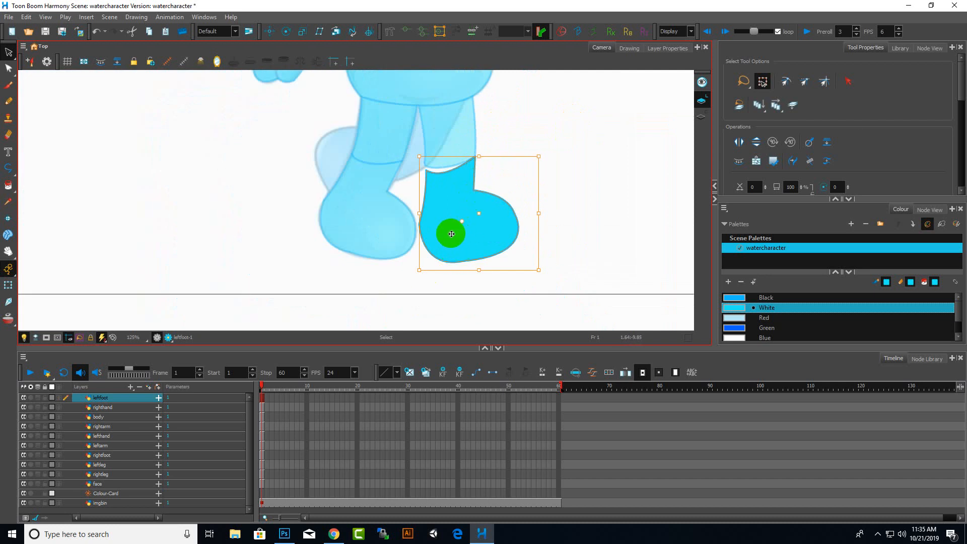
left_click(9, 67)
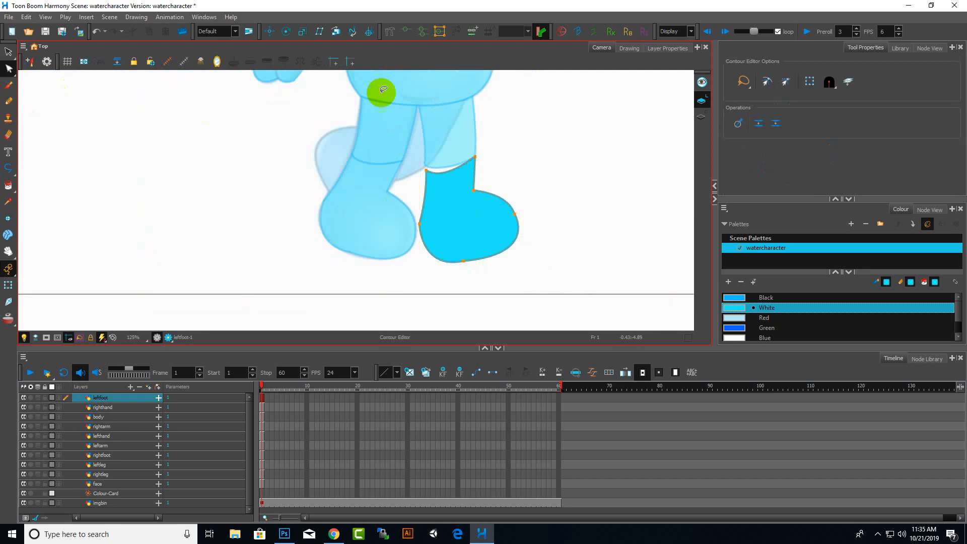
Bend the pasted foot's upper edge with the Contour Editor so it fits the bottom of the left leg
scroll(427, 196, "up", 4)
left_click(431, 298)
left_click_drag(431, 298, 422, 271)
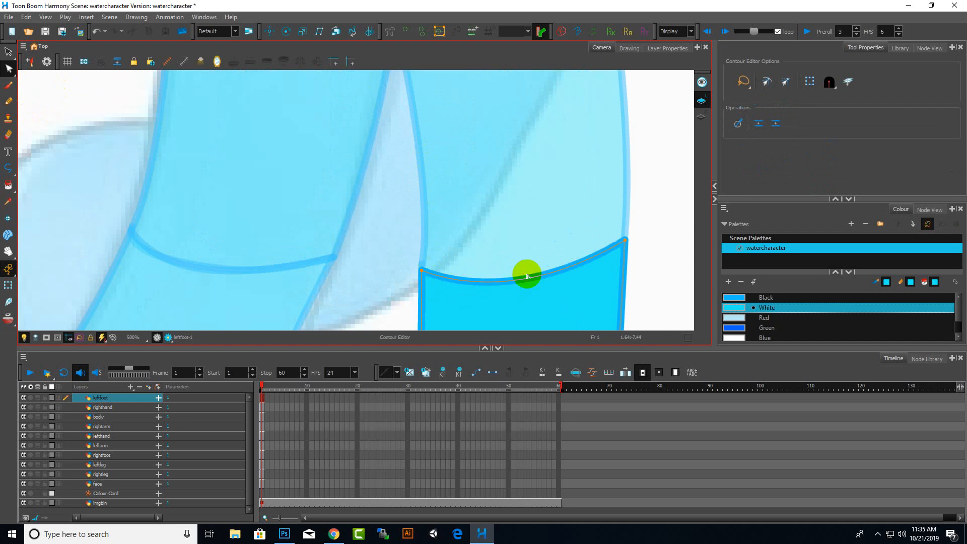
Nudge the left foot's inner contour point where it meets the other foot with the Contour Editor
scroll(524, 274, "down", 7)
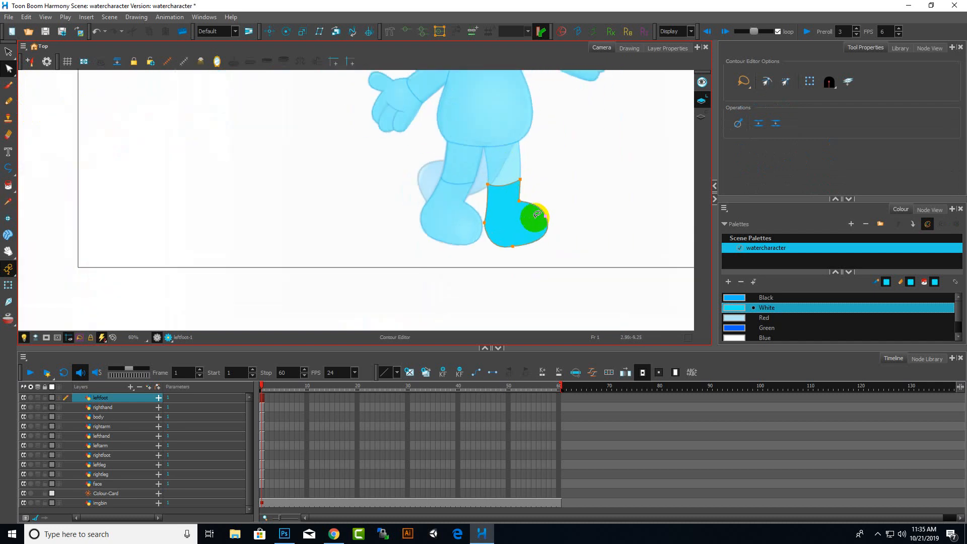
scroll(537, 215, "up", 2)
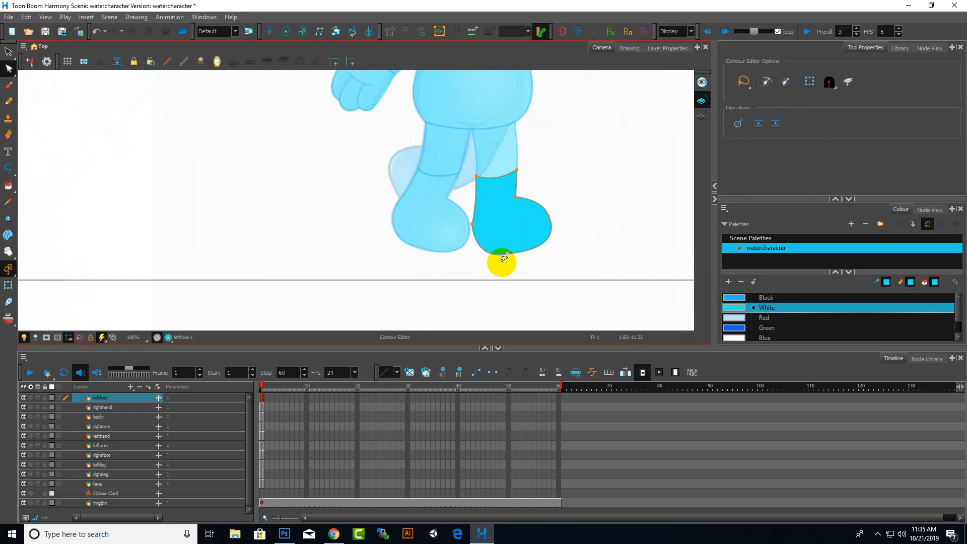
scroll(484, 253, "up", 1)
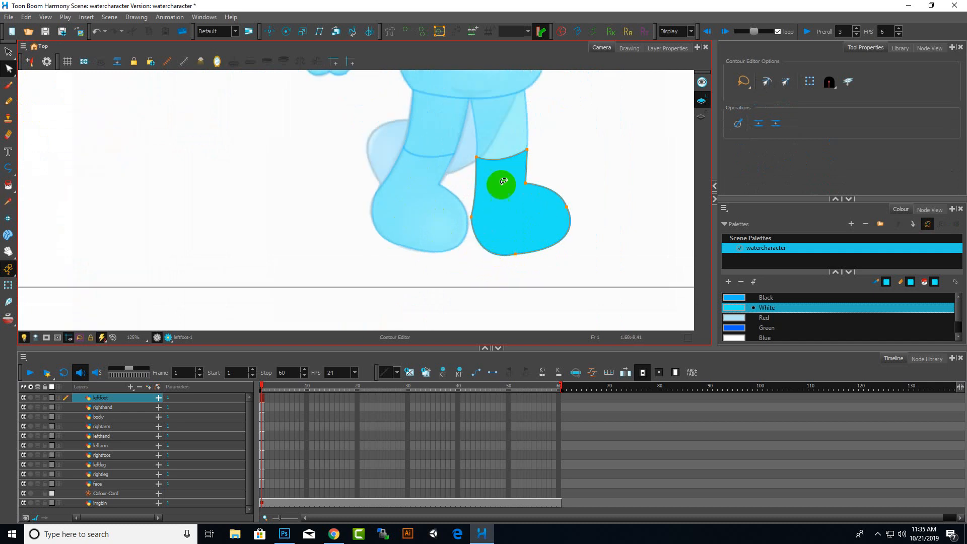
scroll(469, 246, "down", 3)
scroll(468, 247, "up", 4)
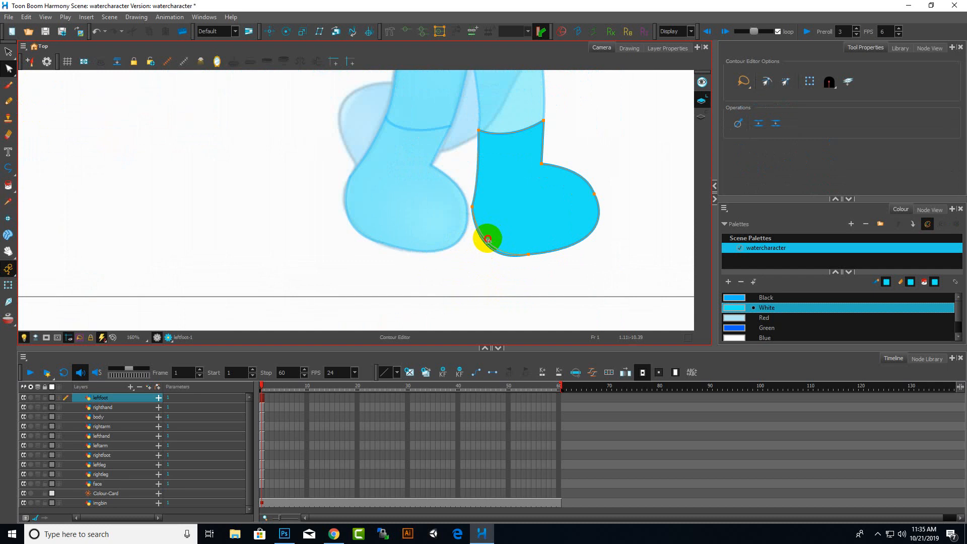
scroll(492, 231, "down", 4)
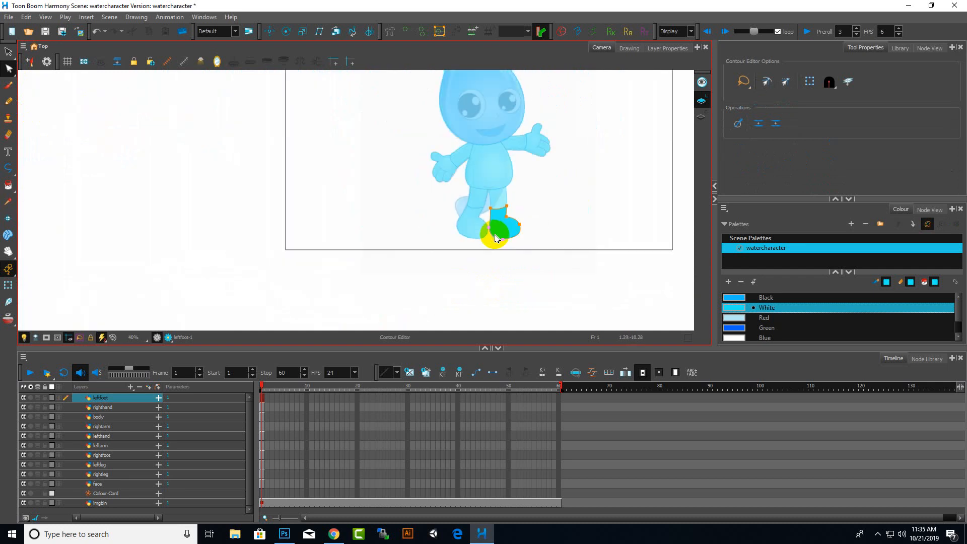
scroll(494, 235, "up", 3)
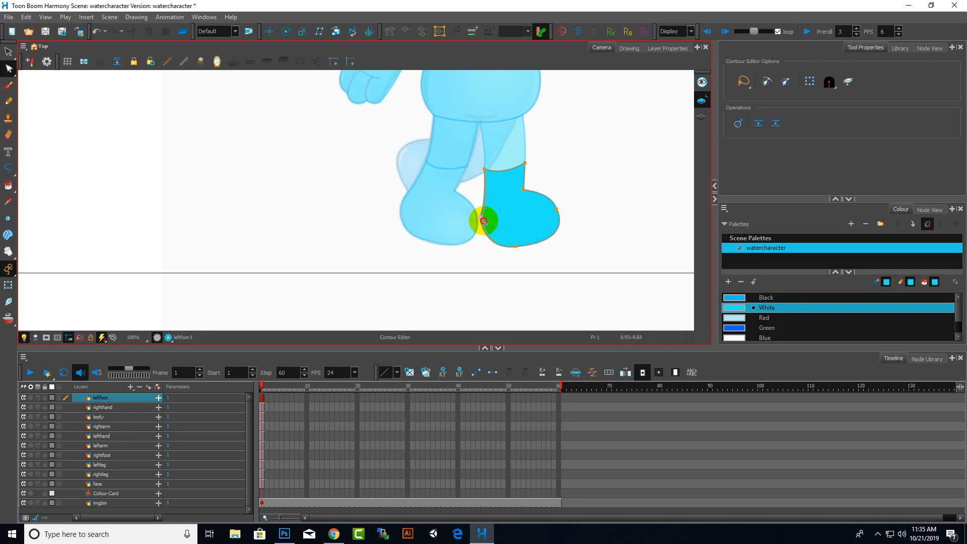
left_click_drag(483, 221, 484, 220)
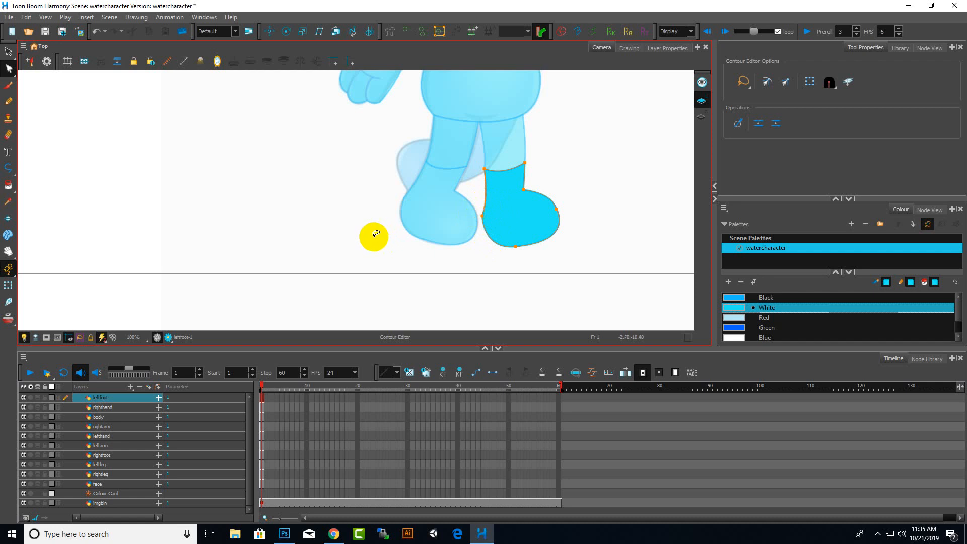
scroll(371, 233, "down", 5)
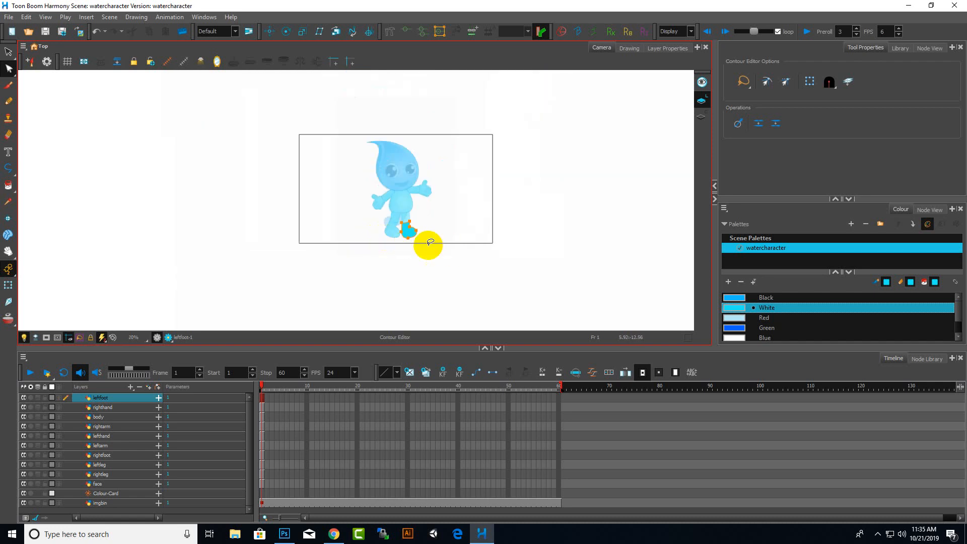
scroll(415, 245, "up", 6)
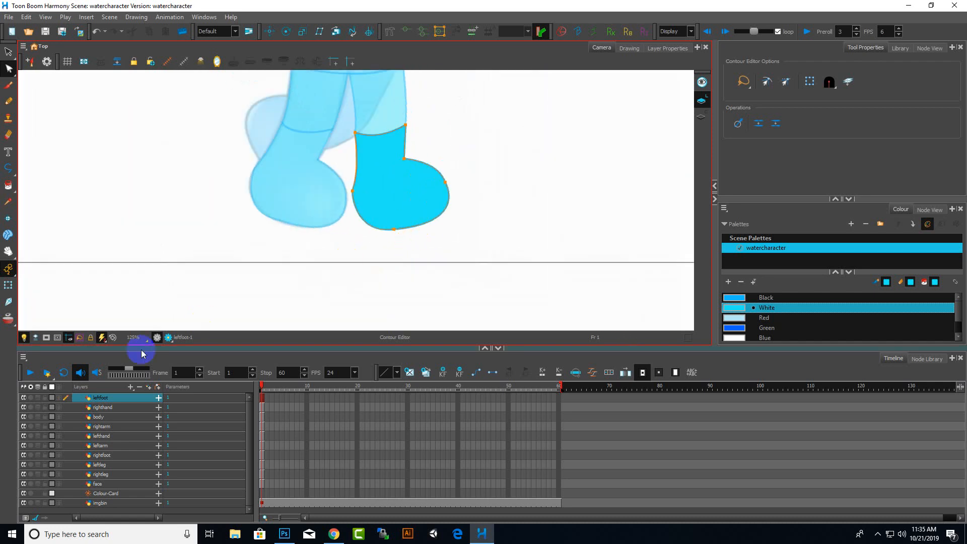
Delete the reference sketch layer at the bottom of the layer list and view the whole character
left_click(103, 503)
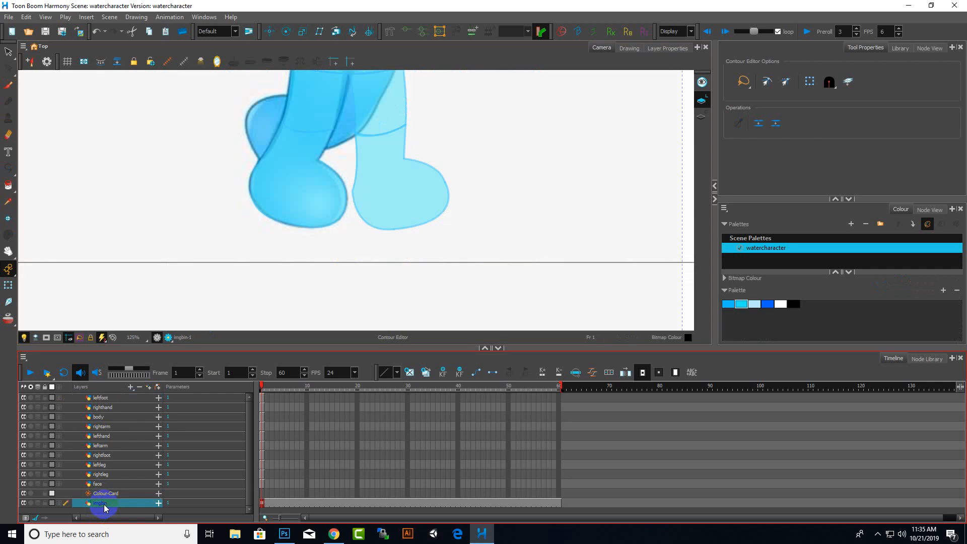
right_click(104, 504)
left_click(165, 215)
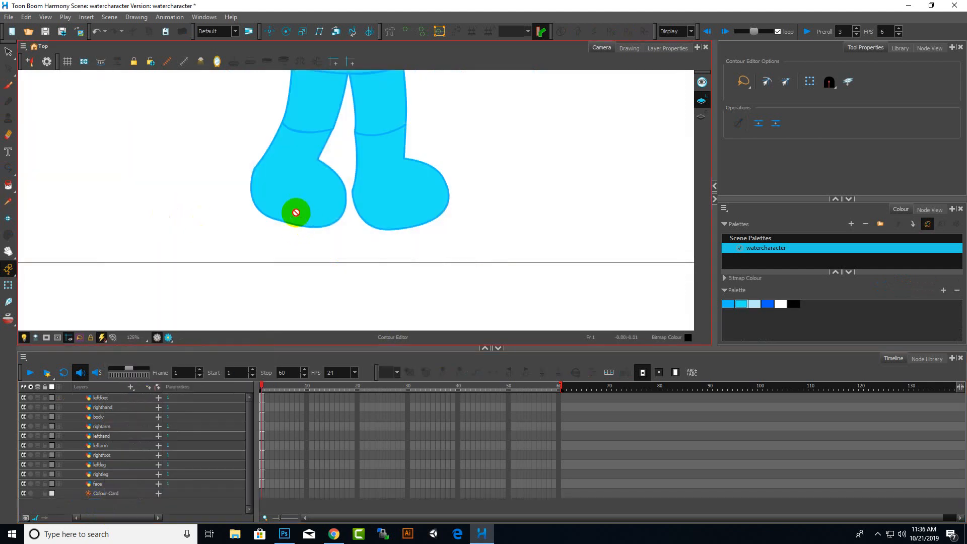
scroll(309, 254, "down", 8)
scroll(311, 252, "up", 2)
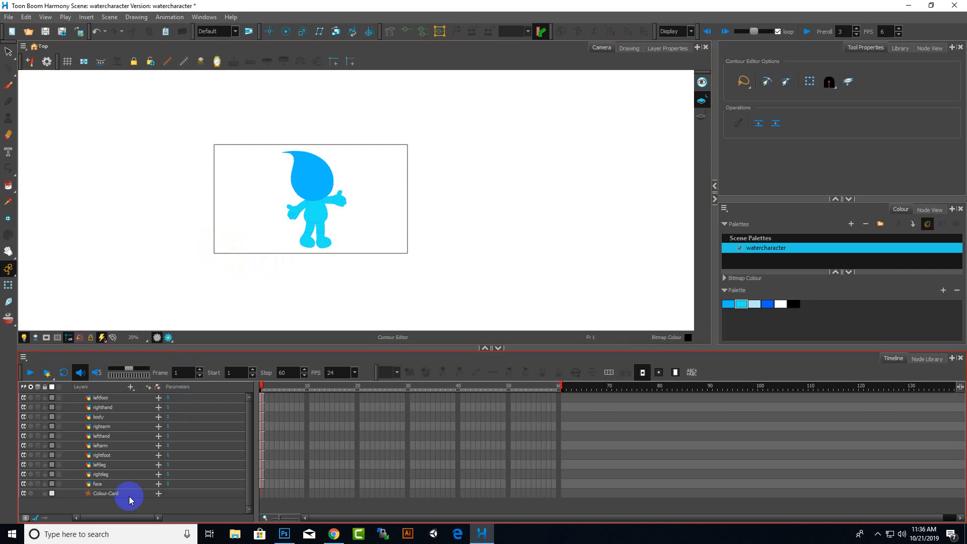
left_click(104, 483)
left_click(103, 398, "shift")
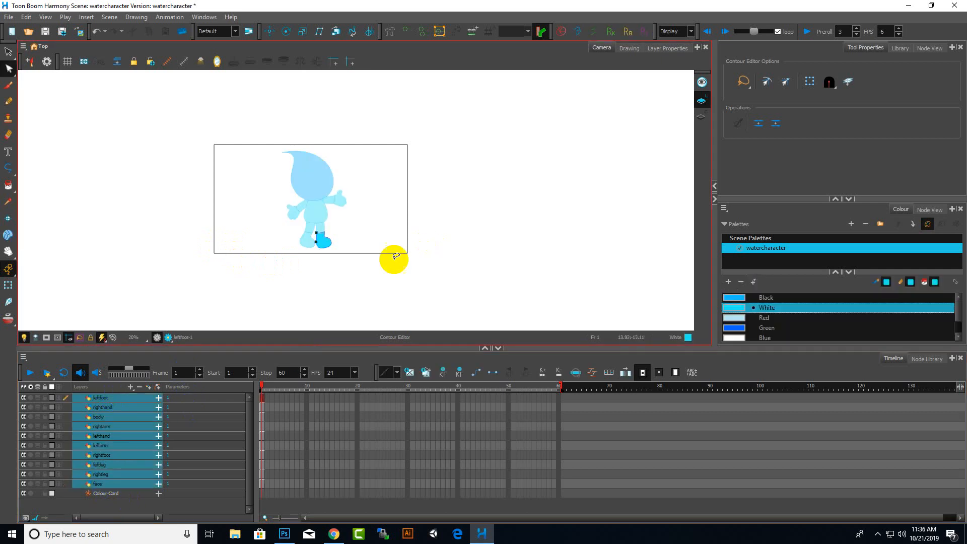
left_click(7, 54)
left_click(511, 278)
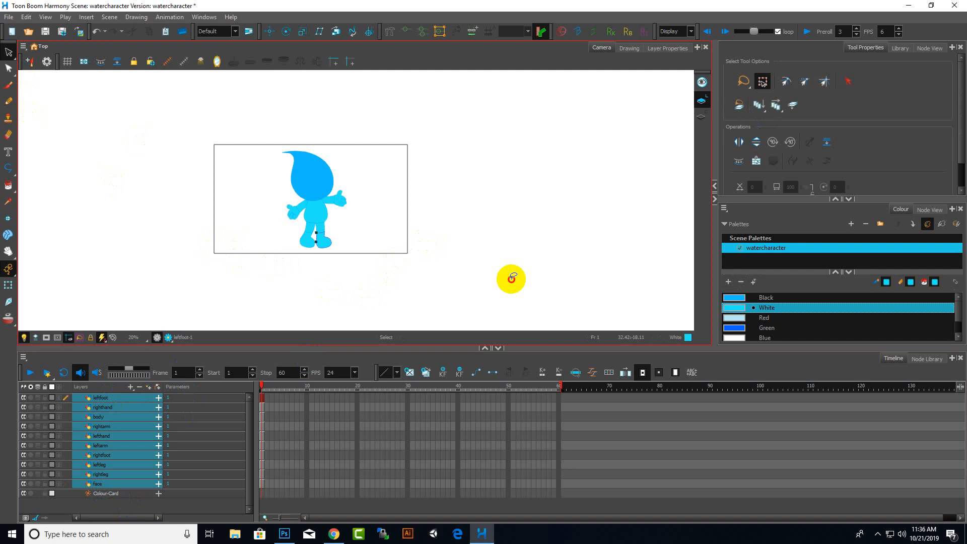
left_click(129, 399)
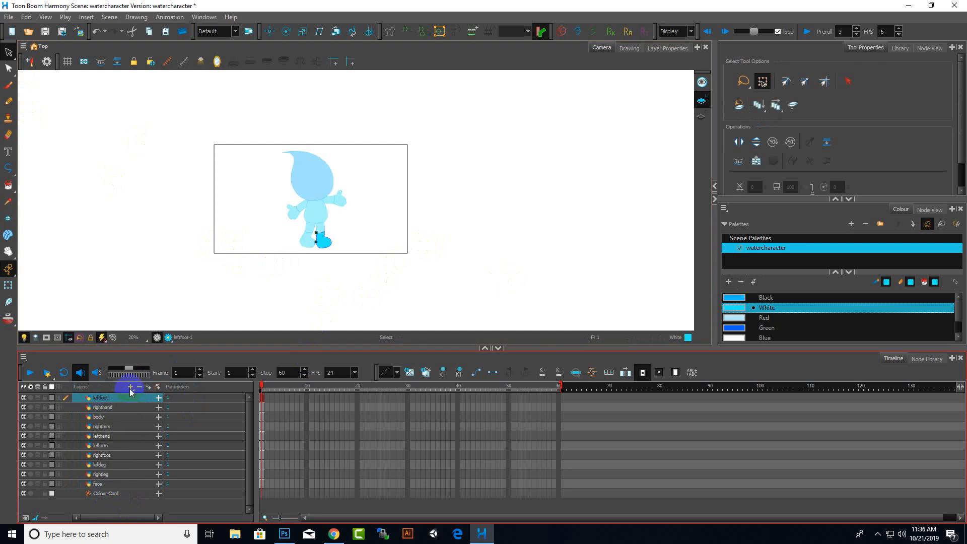
left_click(130, 387)
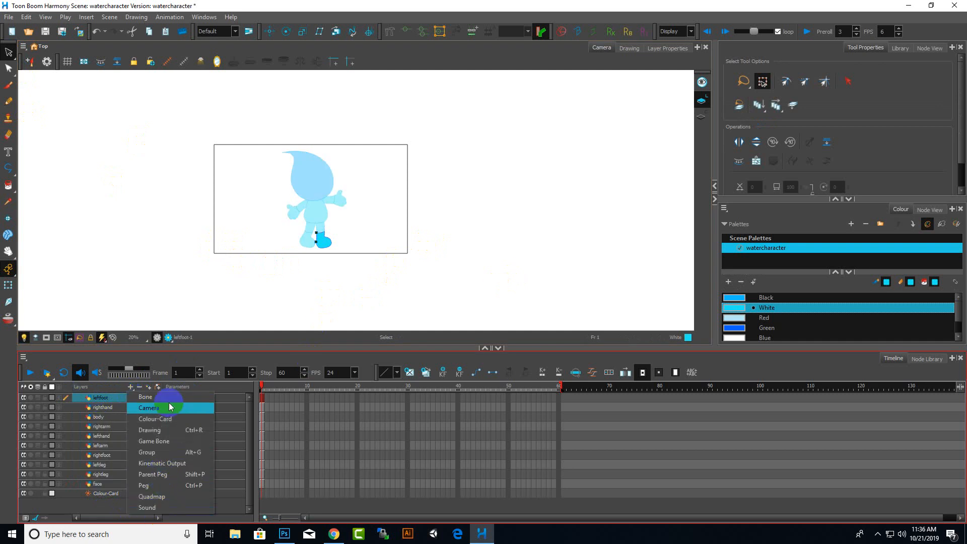
left_click(151, 430)
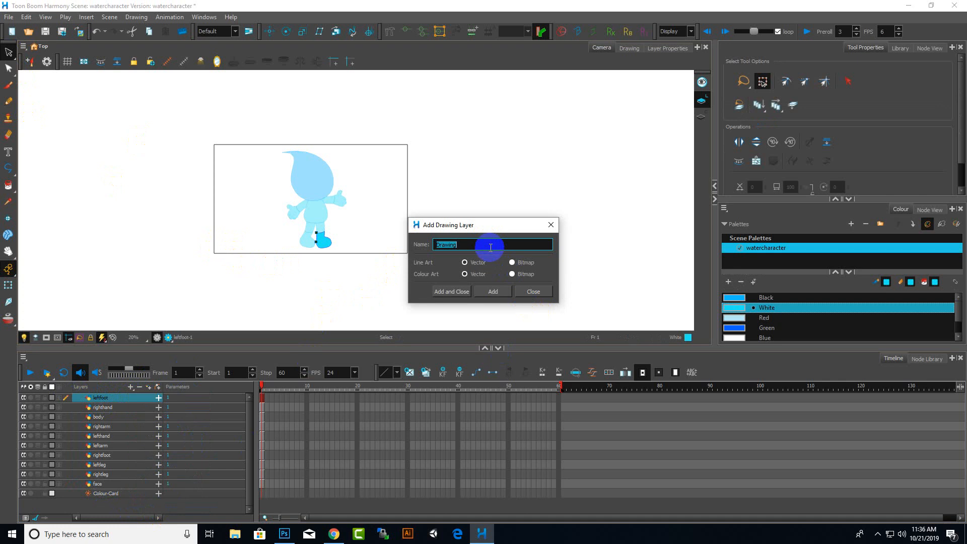
left_click(533, 291)
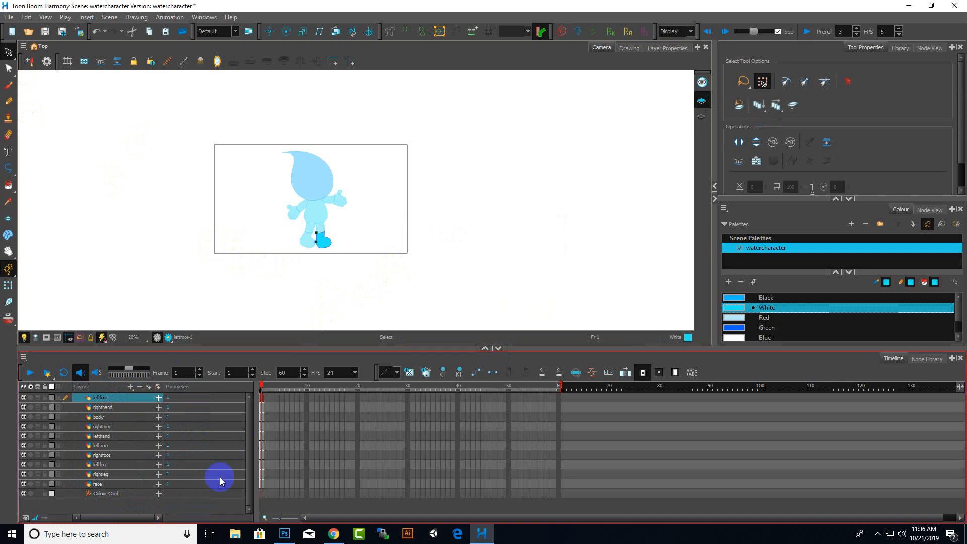
Switch to the Select tool and make the leftleg layer the current layer
left_click(9, 52)
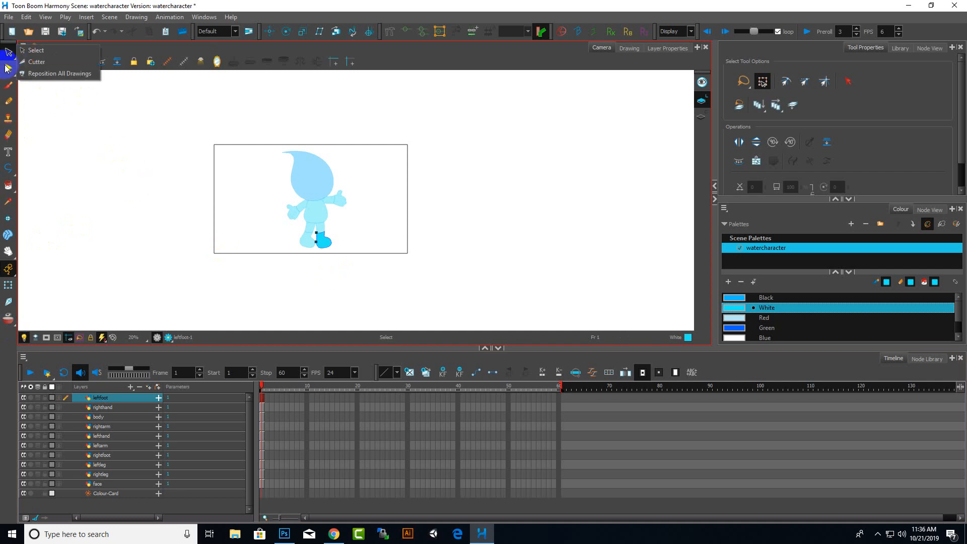
left_click(123, 180)
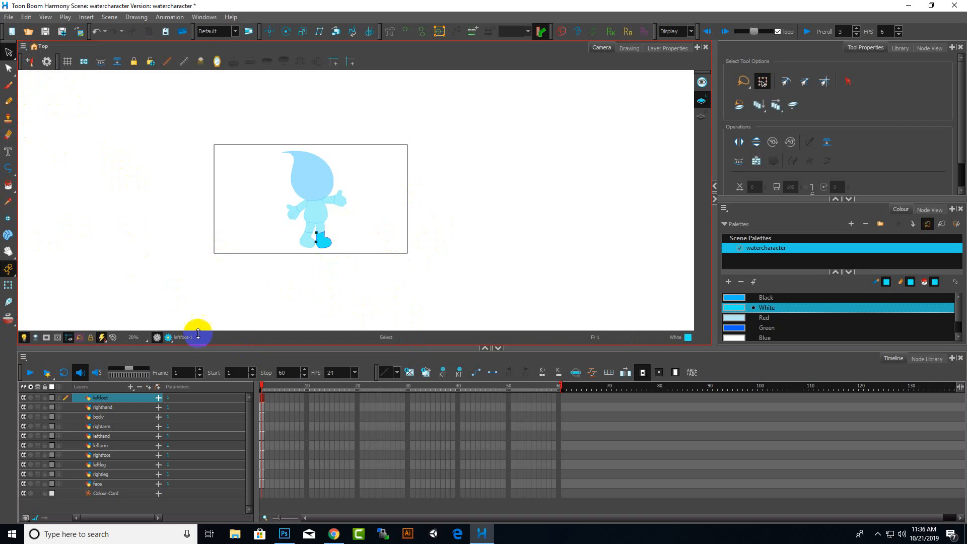
left_click(116, 464)
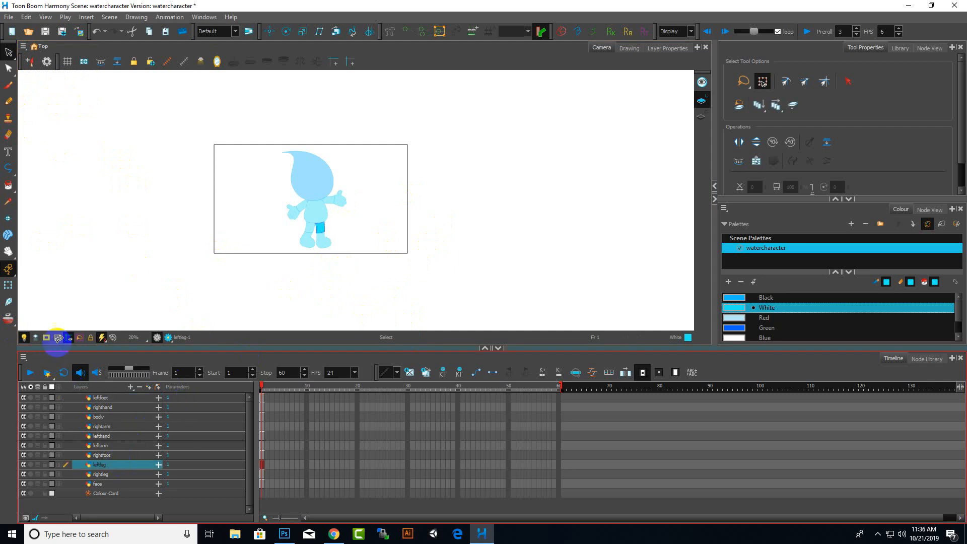
left_click(629, 48)
left_click(602, 47)
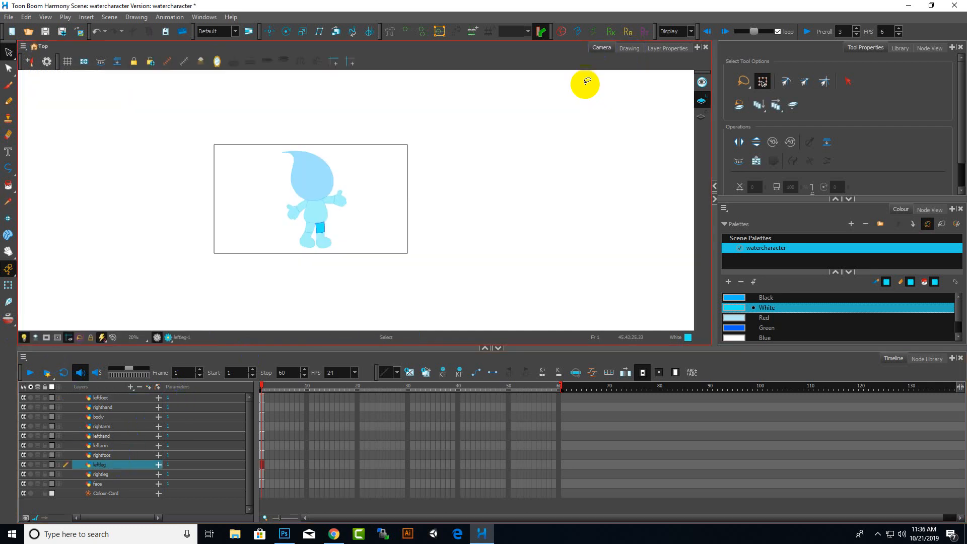